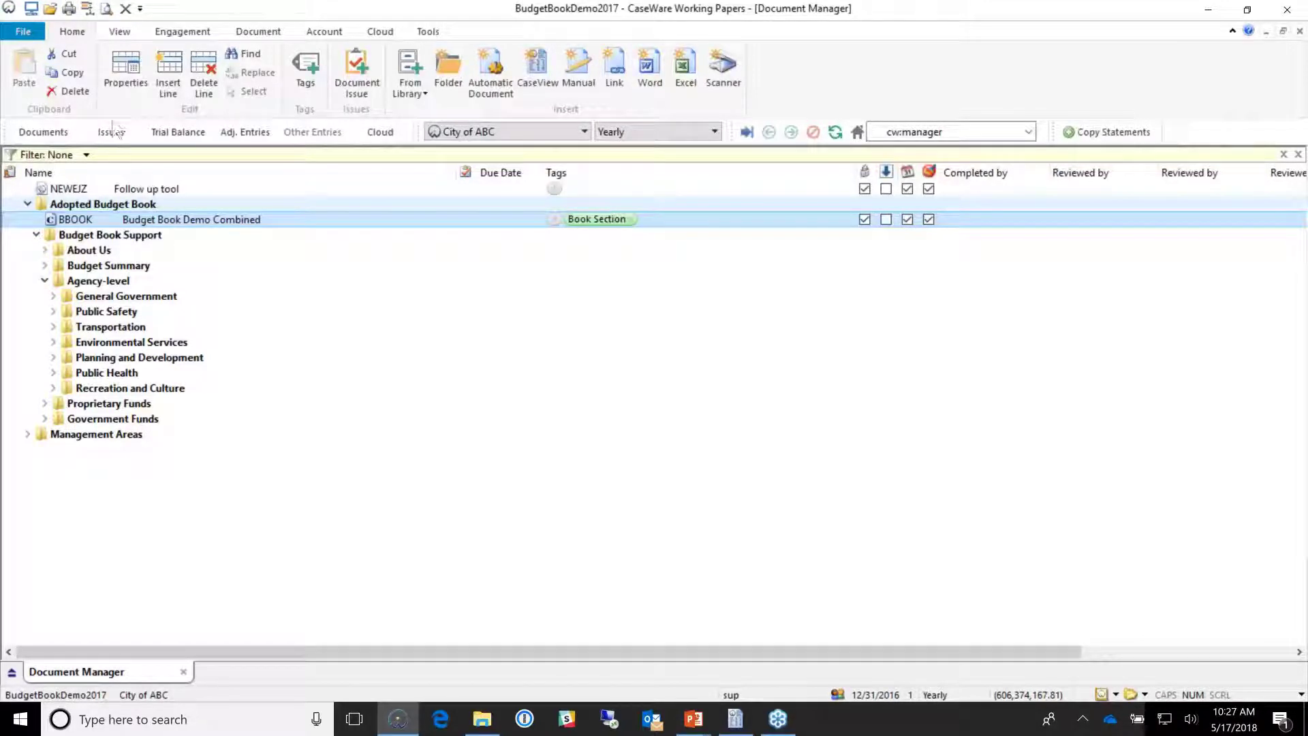
Step: Open the Working Trial Balance from the navigation bar
left_click(192, 131)
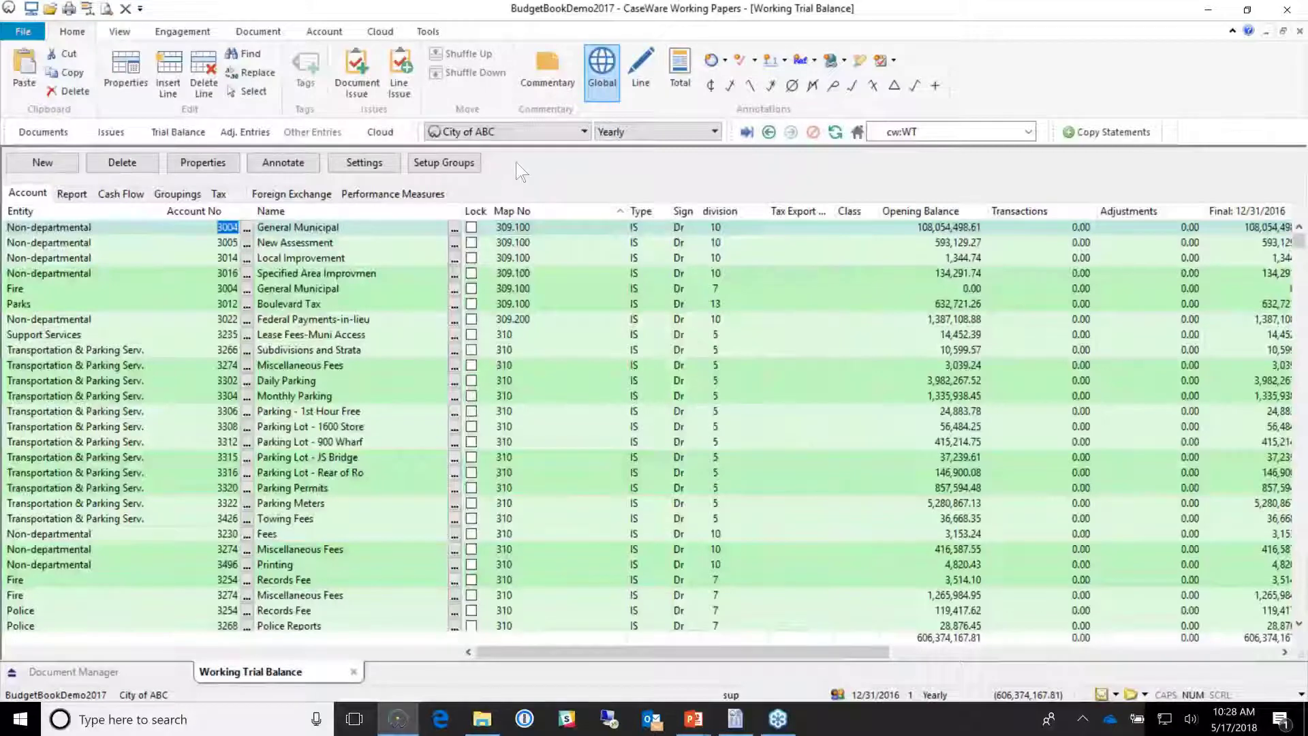
Step: Inspect the Map No column and its lookup list, and the Towing Fees account actions, without changes
right_click(542, 212)
left_click(584, 269)
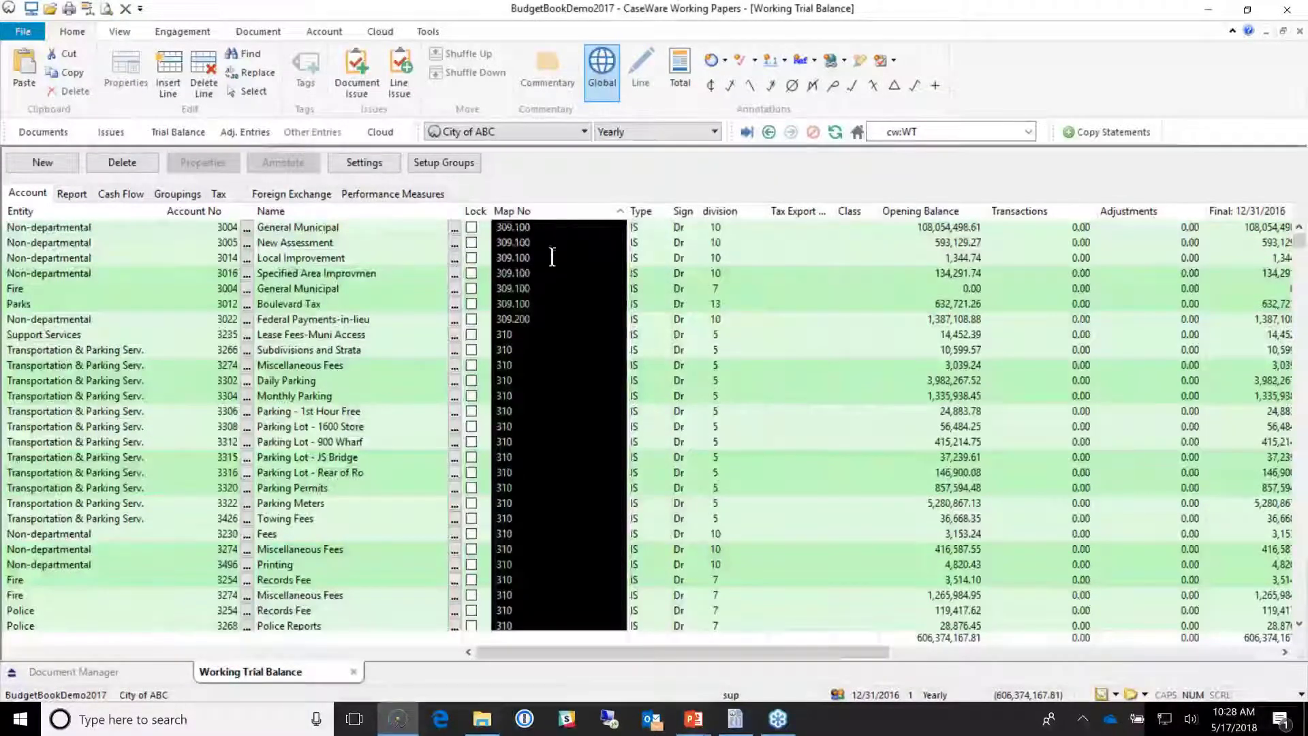
left_click(554, 255)
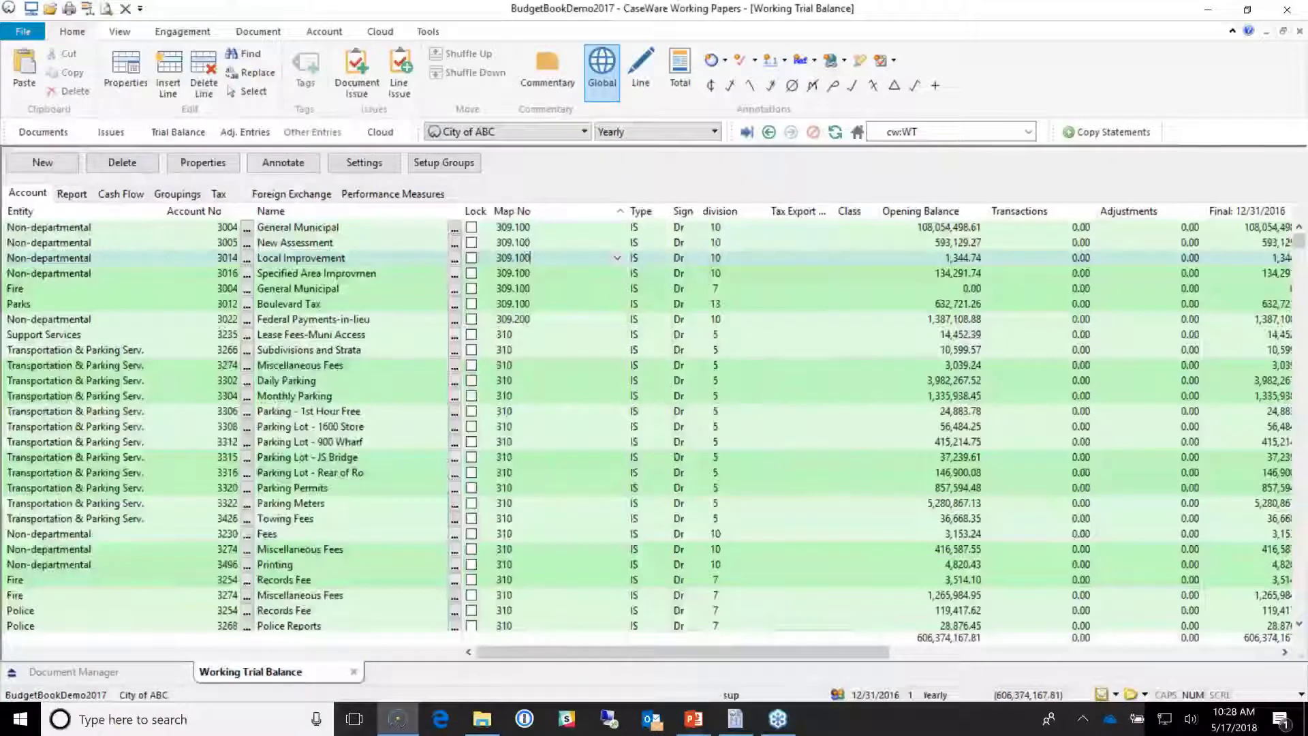
left_click(617, 258)
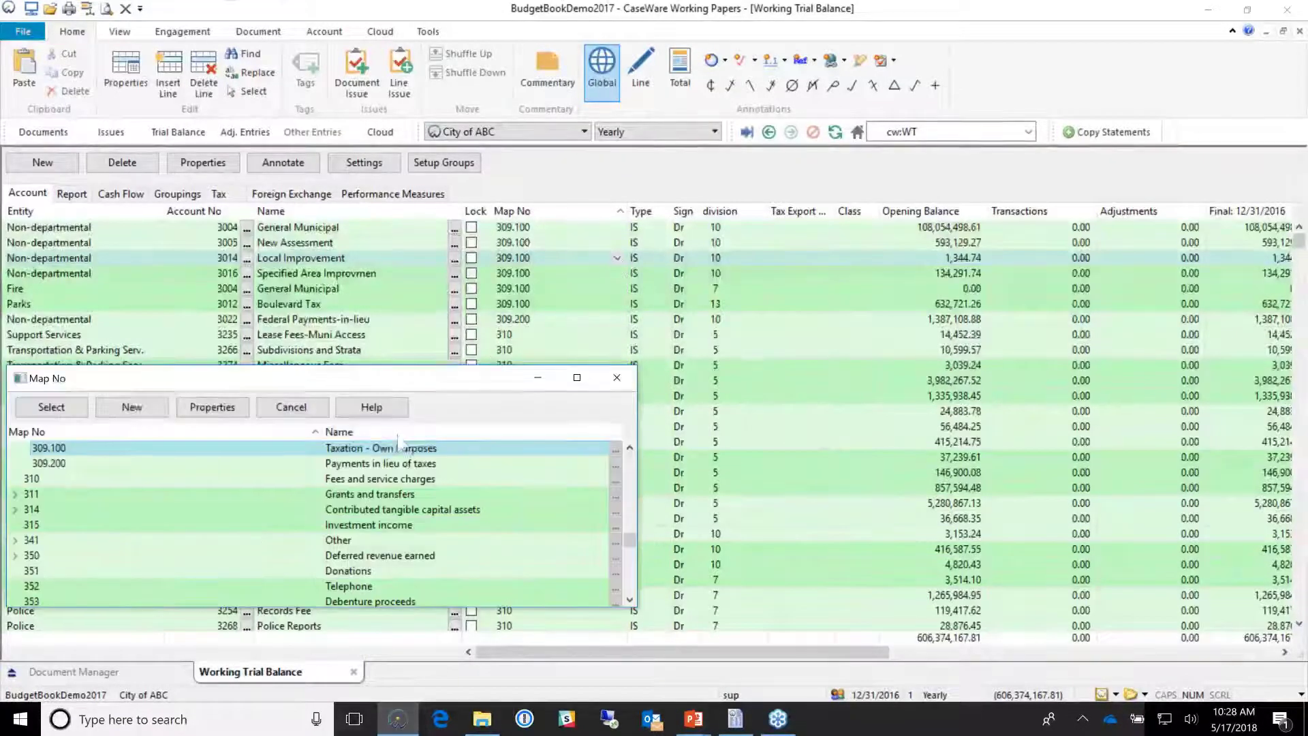
left_click(617, 381)
scroll(586, 373, "down", 3)
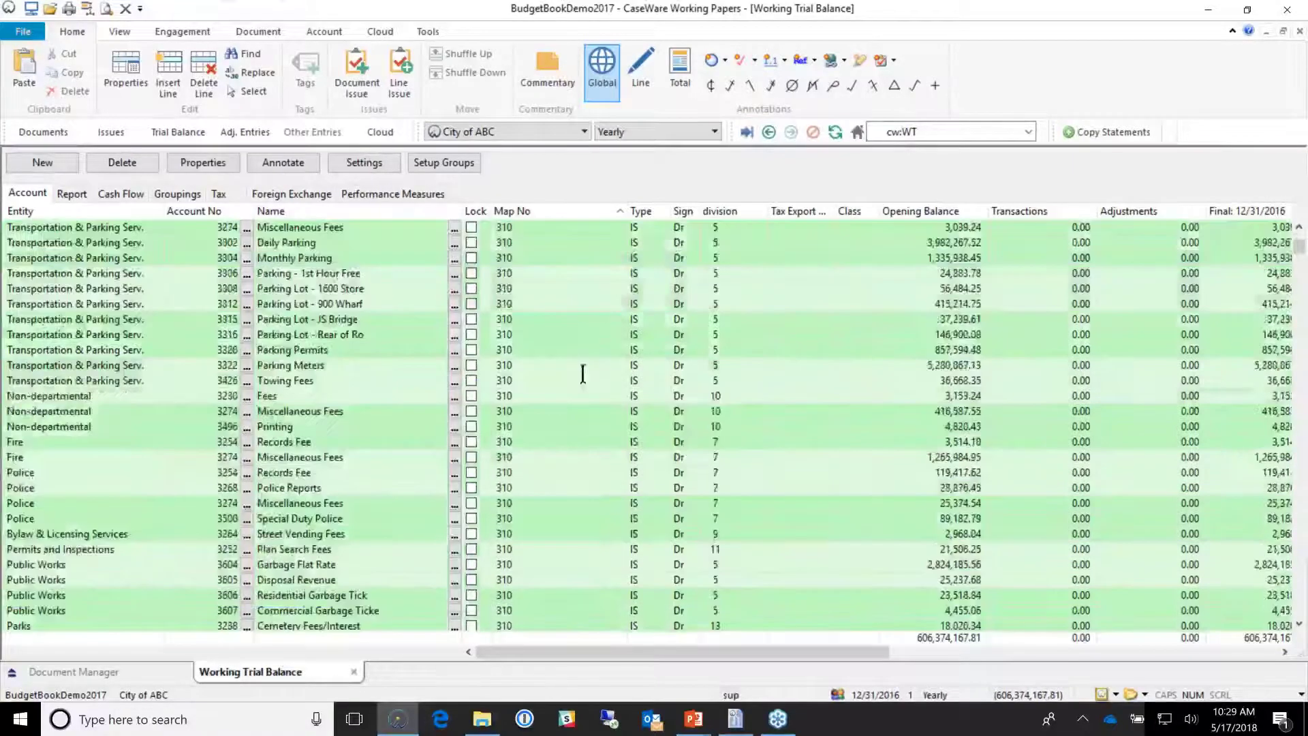
right_click(585, 379)
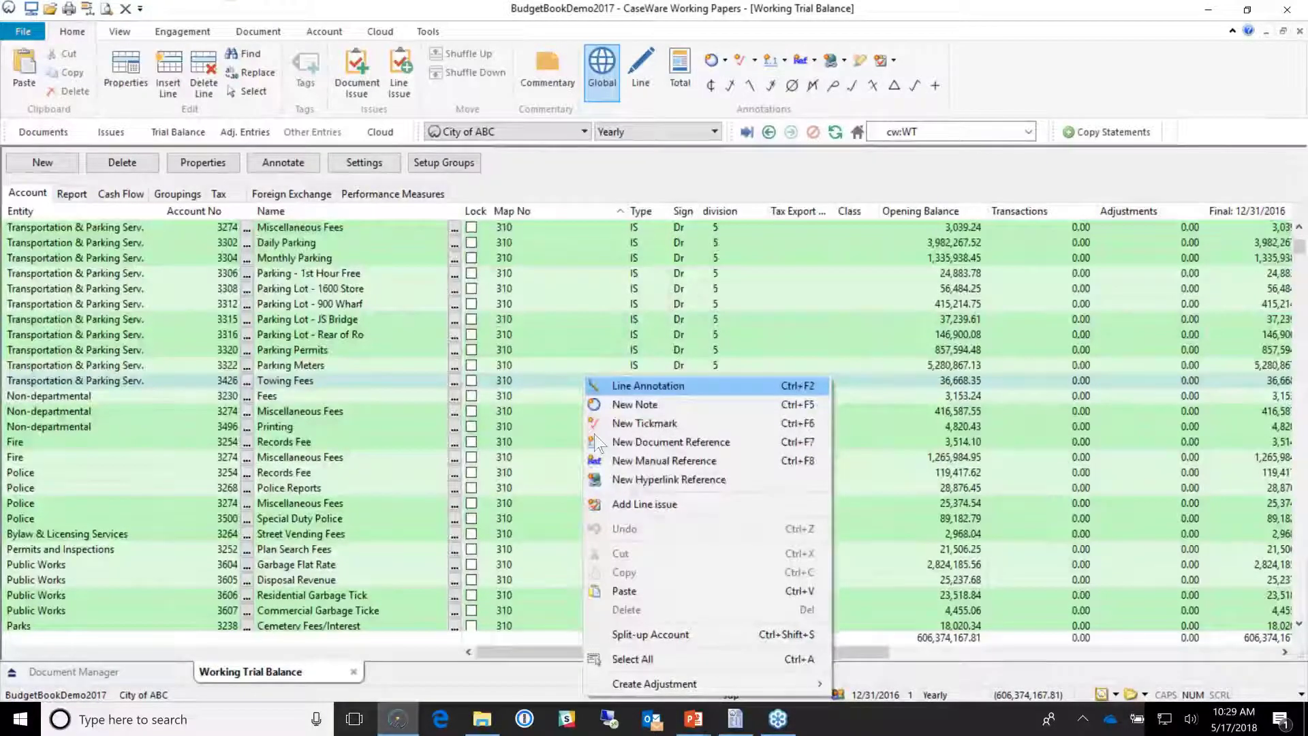
key("Escape")
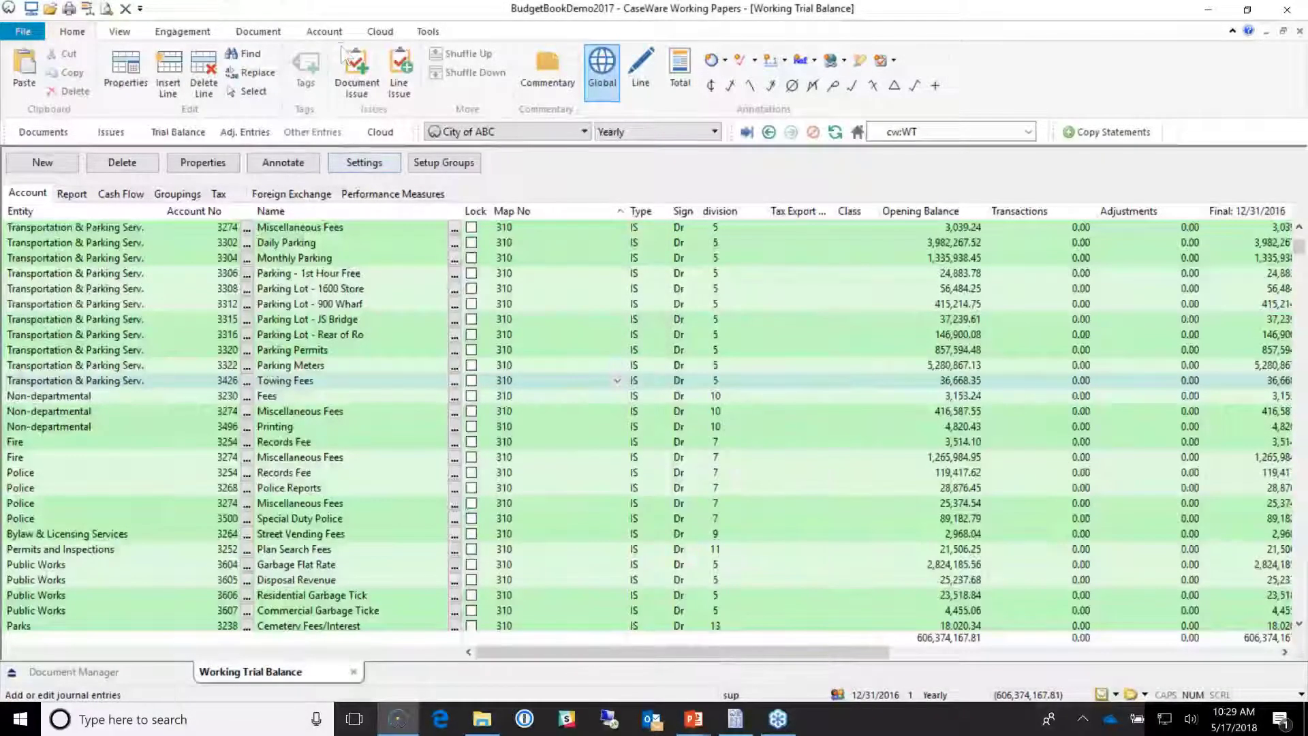
Step: Open Assign Mapping Numbers from the Account commands
left_click(324, 31)
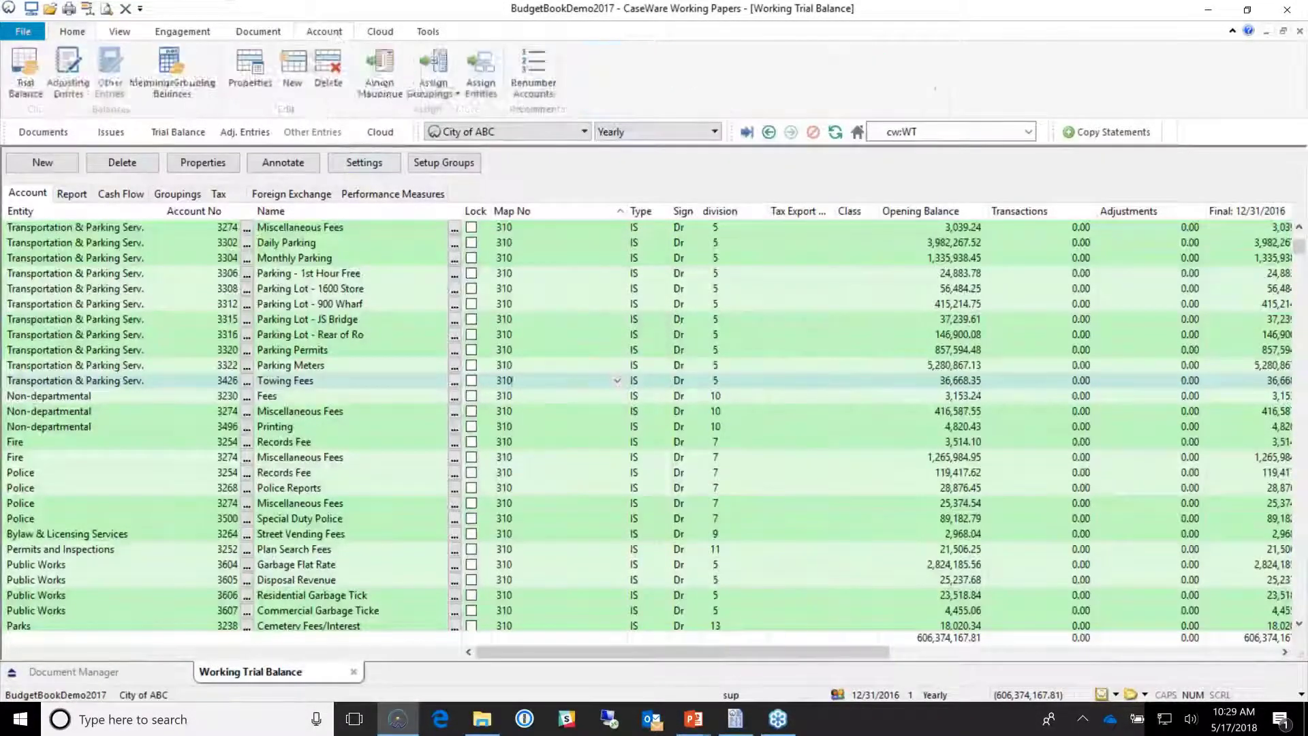
left_click(432, 77)
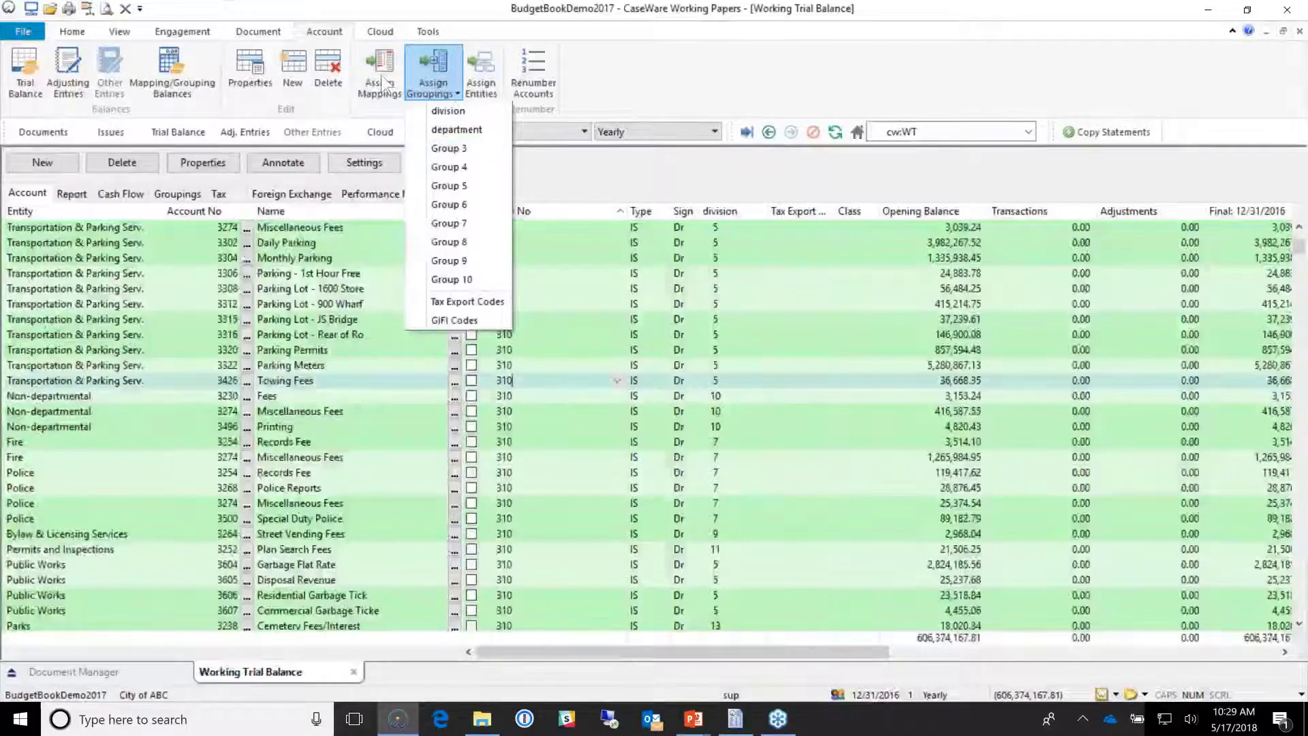
left_click(381, 75)
scroll(586, 371, "down", 6)
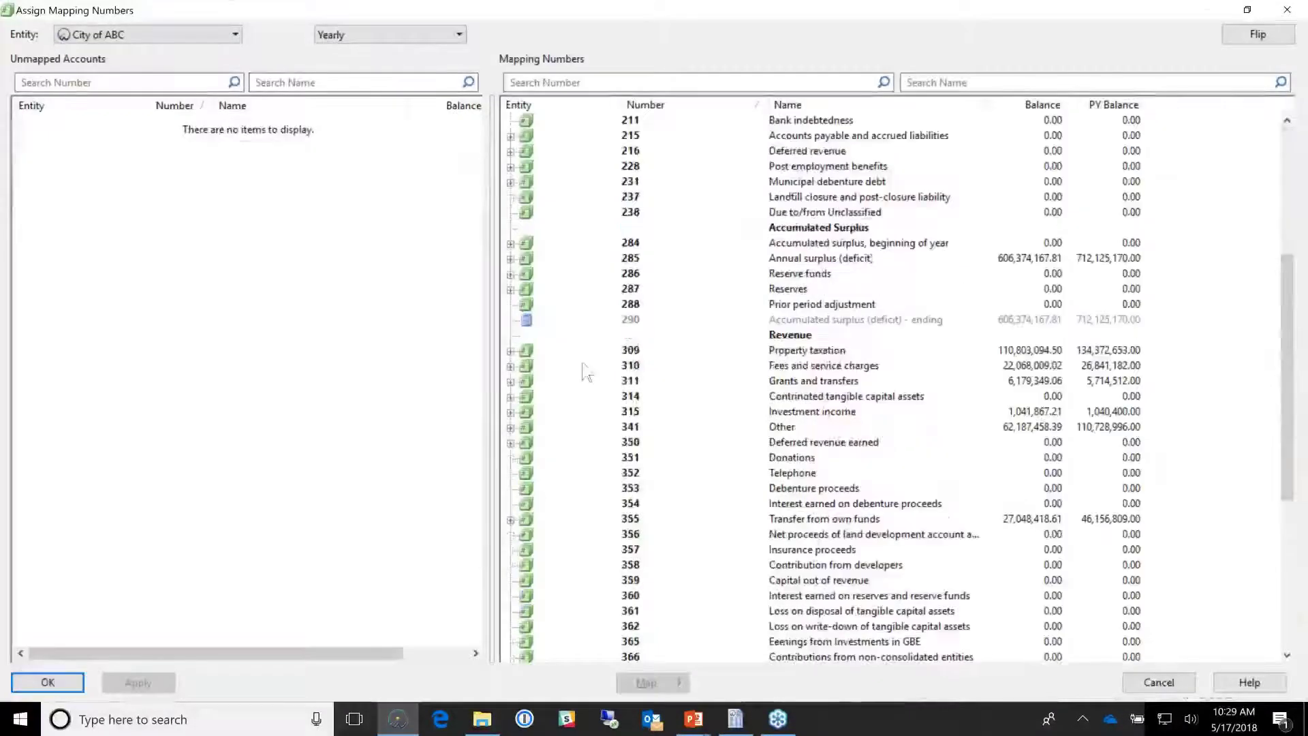
Step: Review mappings 309 and 310, expanding 309 to show 309.100 and 309.200, then close the window
left_click(631, 351)
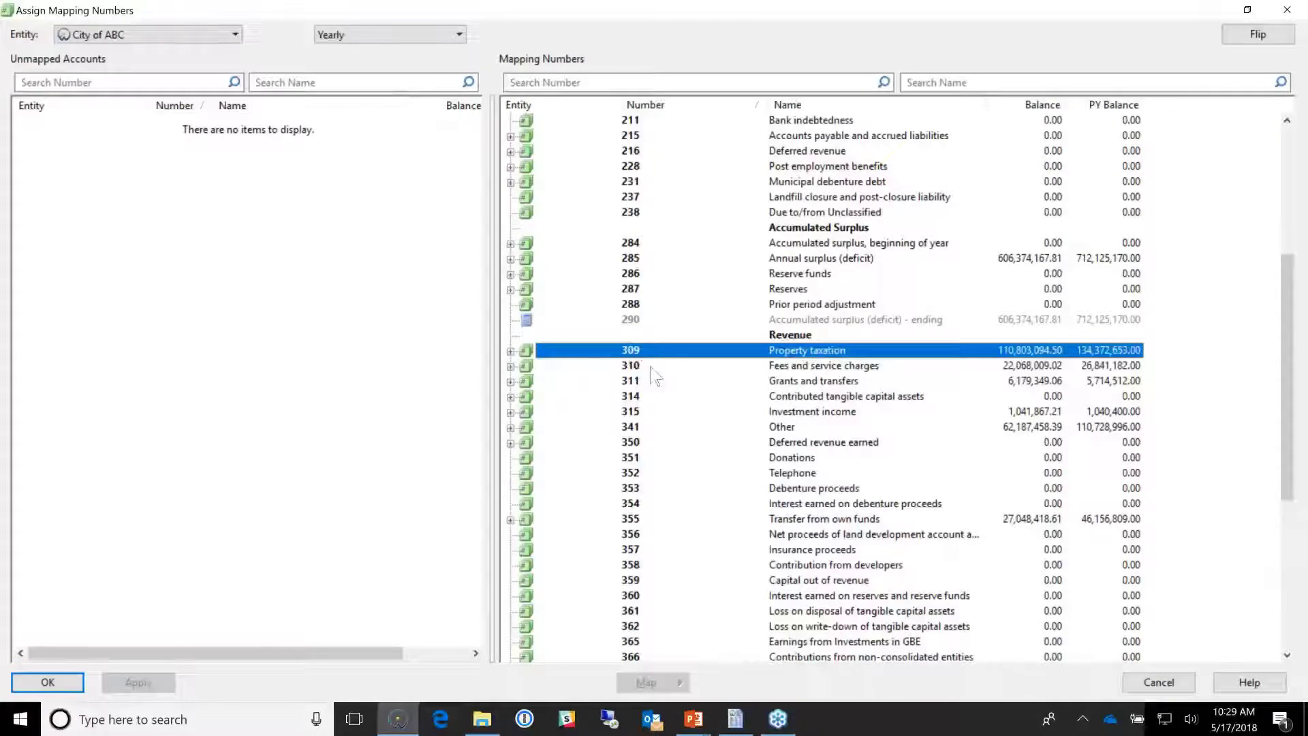
left_click(652, 369)
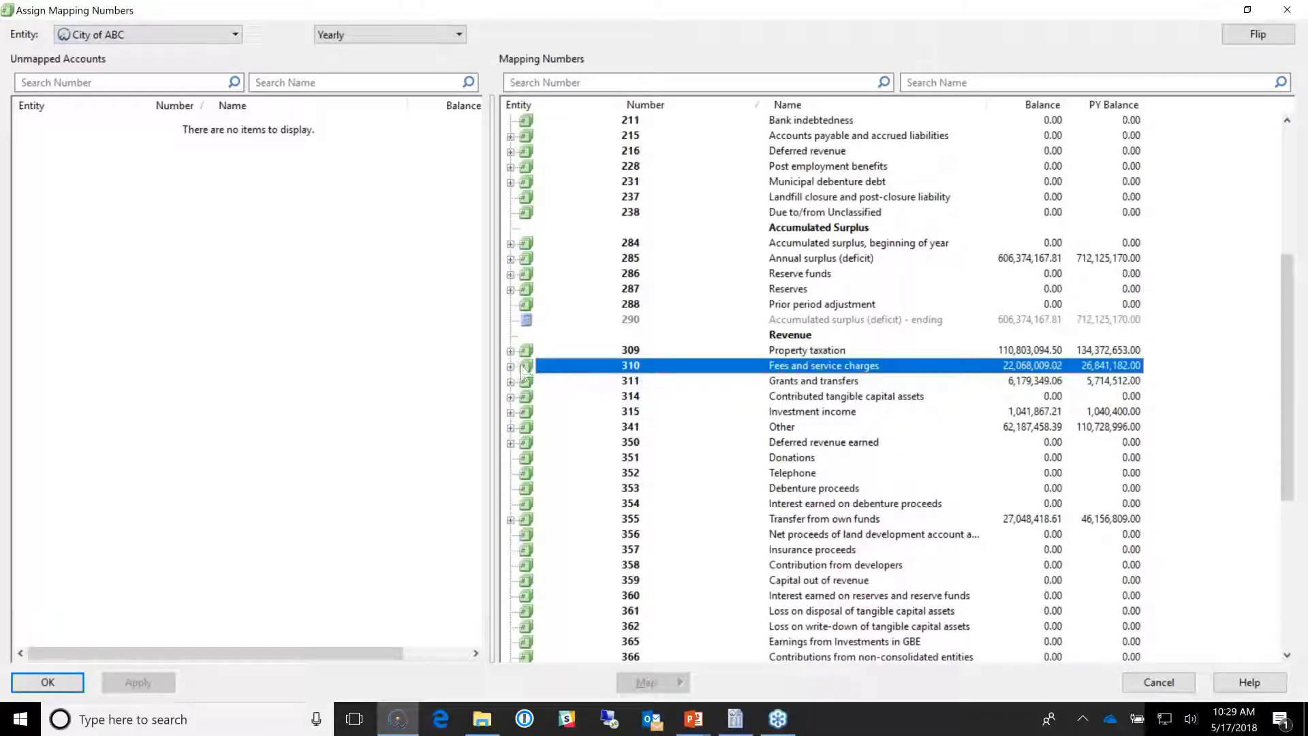
left_click(511, 351)
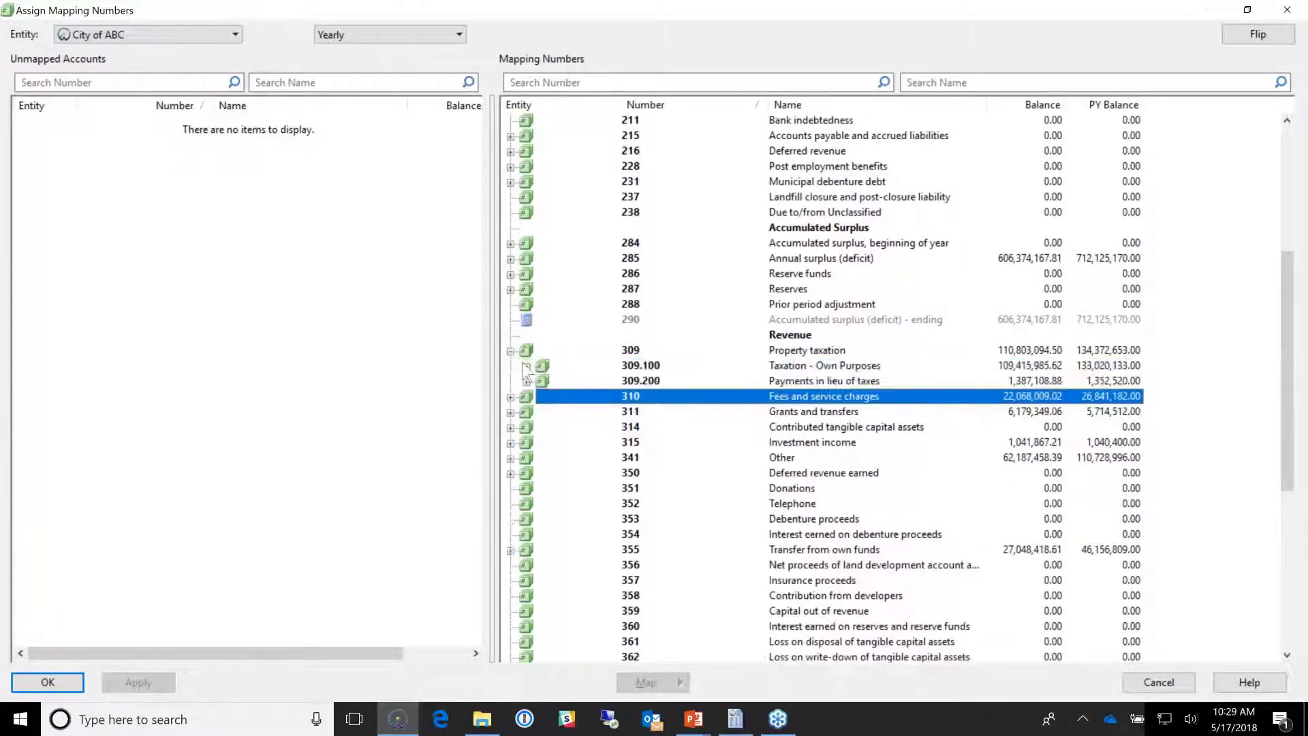
left_click(644, 367)
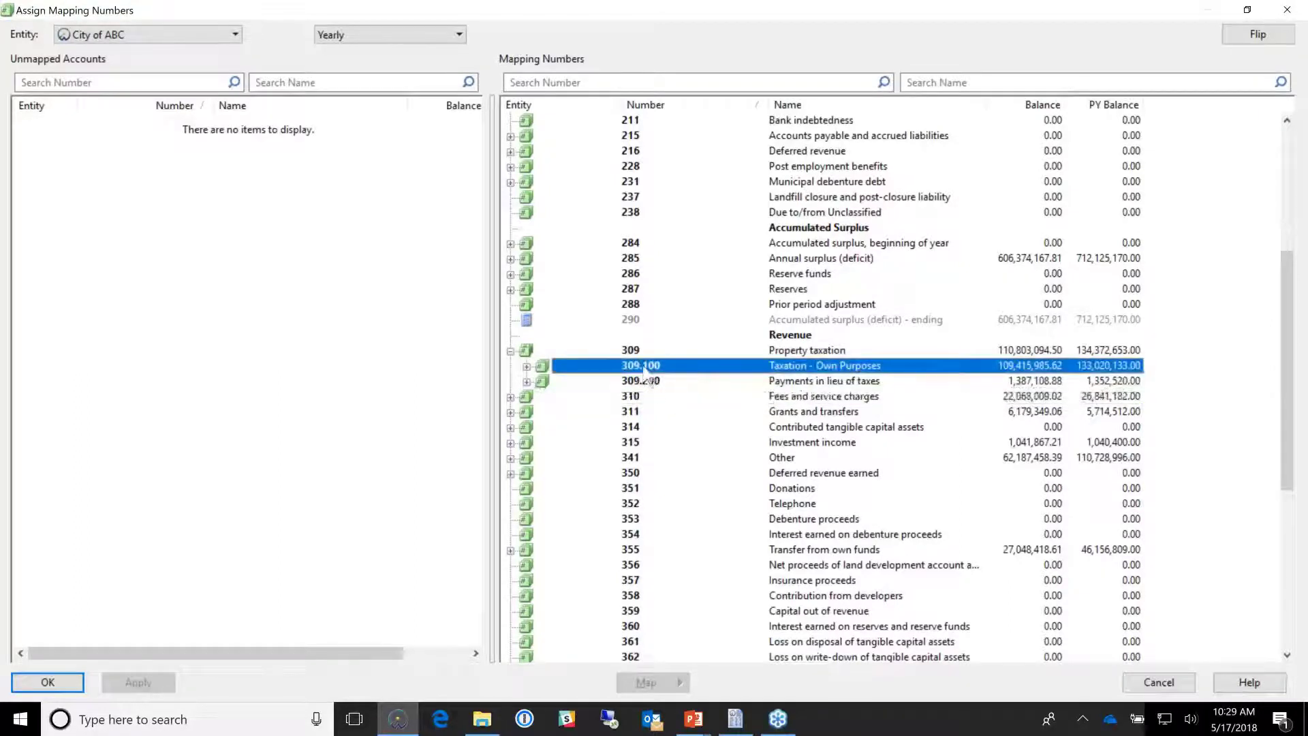
left_click(656, 386)
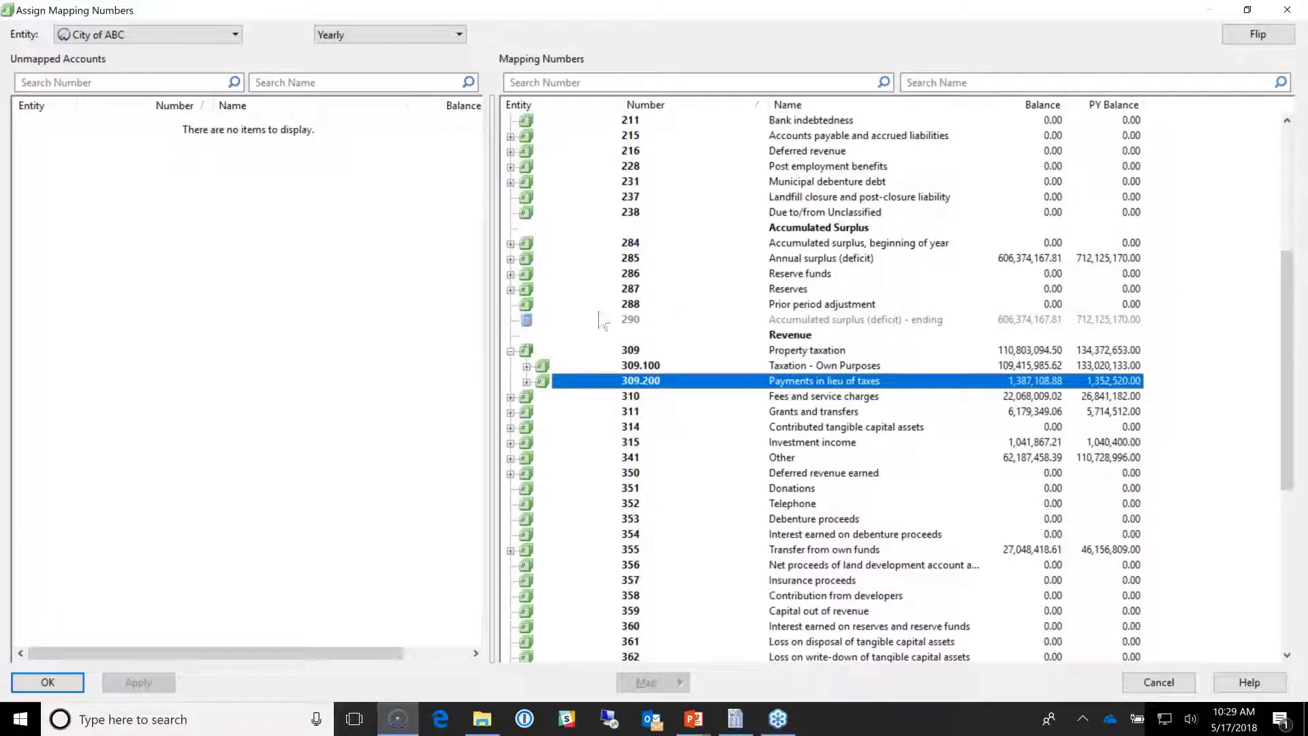
left_click(428, 214)
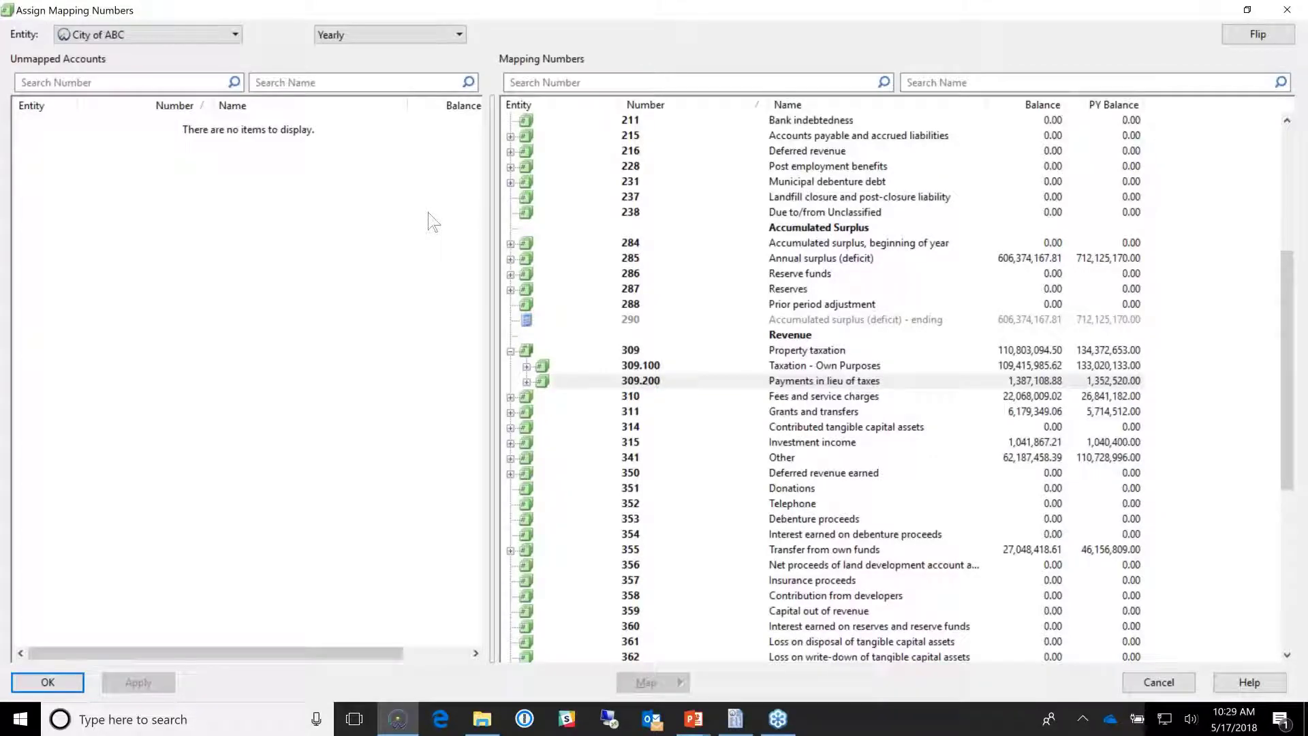
key("Return")
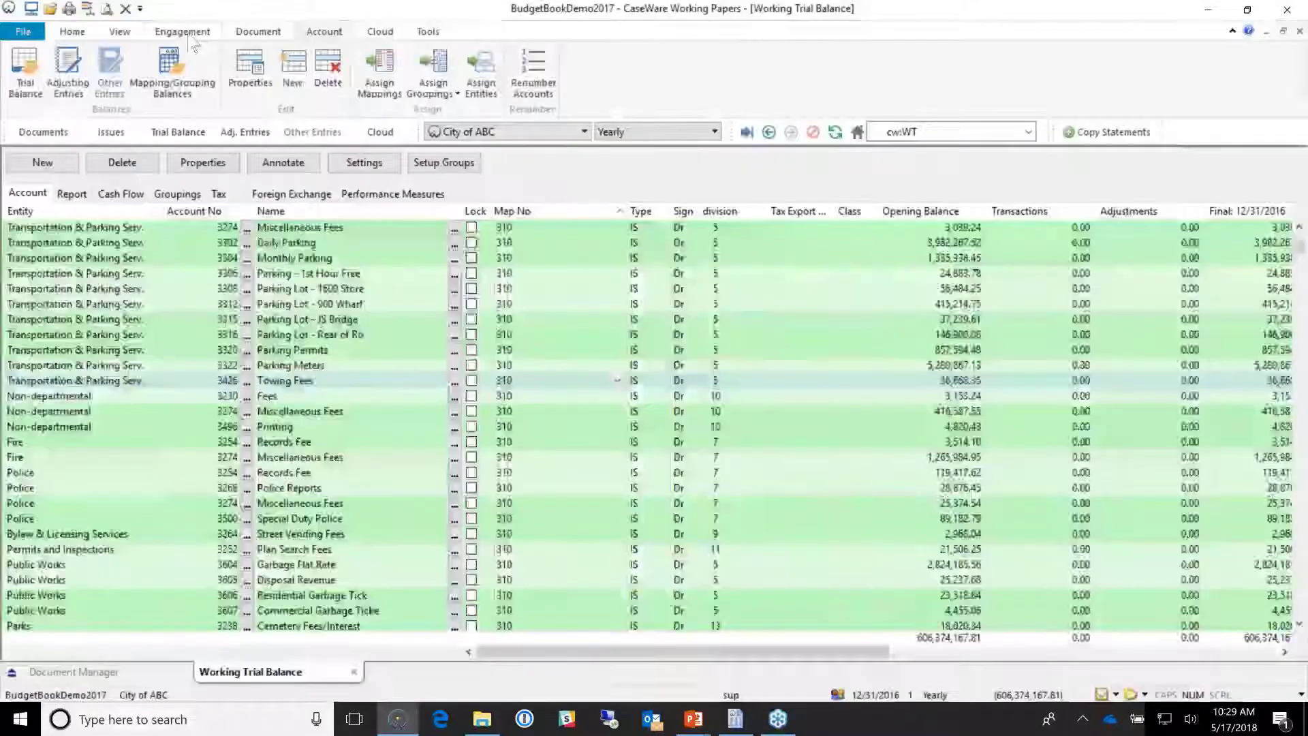
left_click(95, 88)
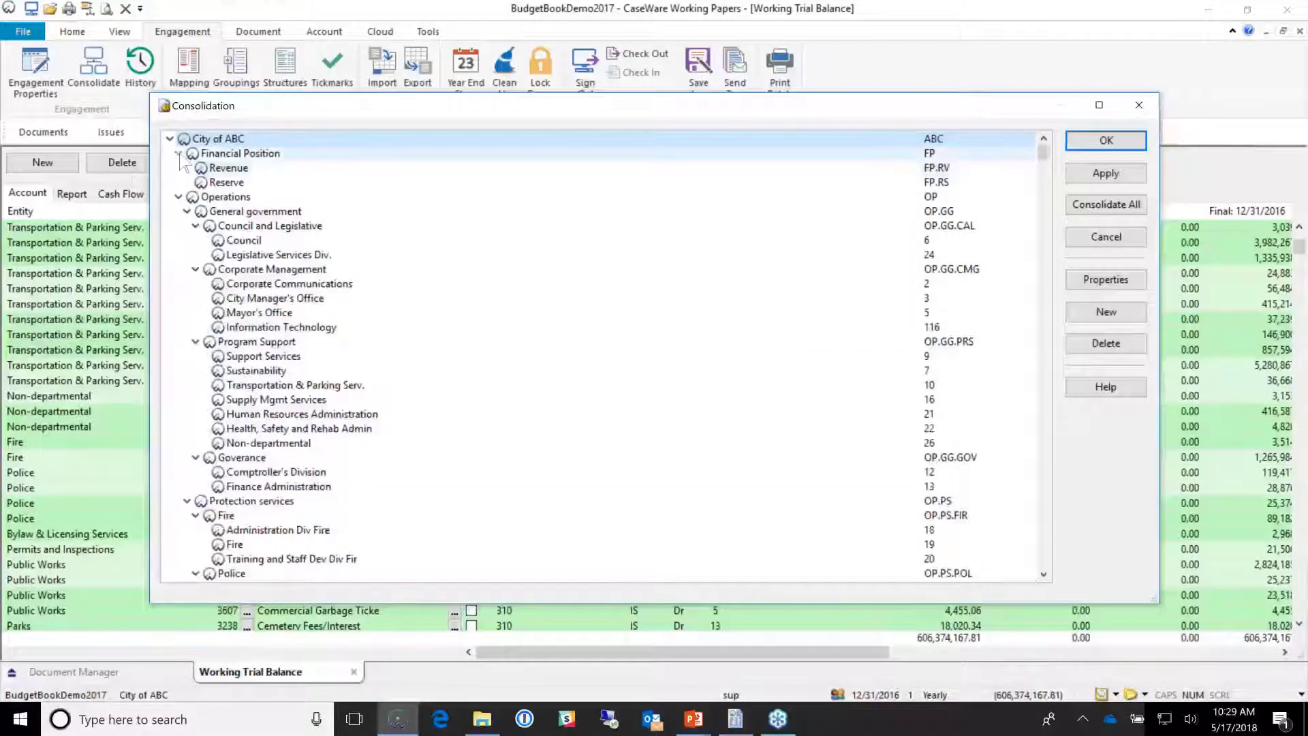
left_click(179, 154)
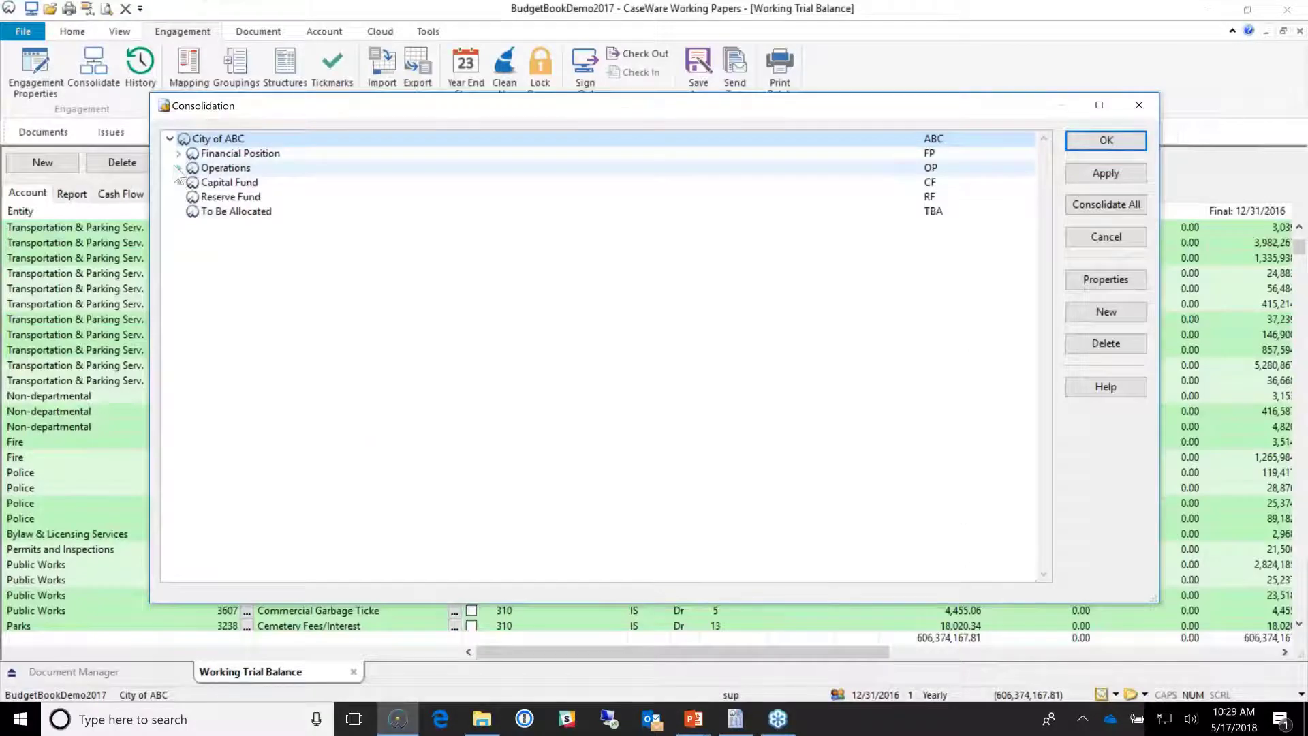
left_click(179, 169)
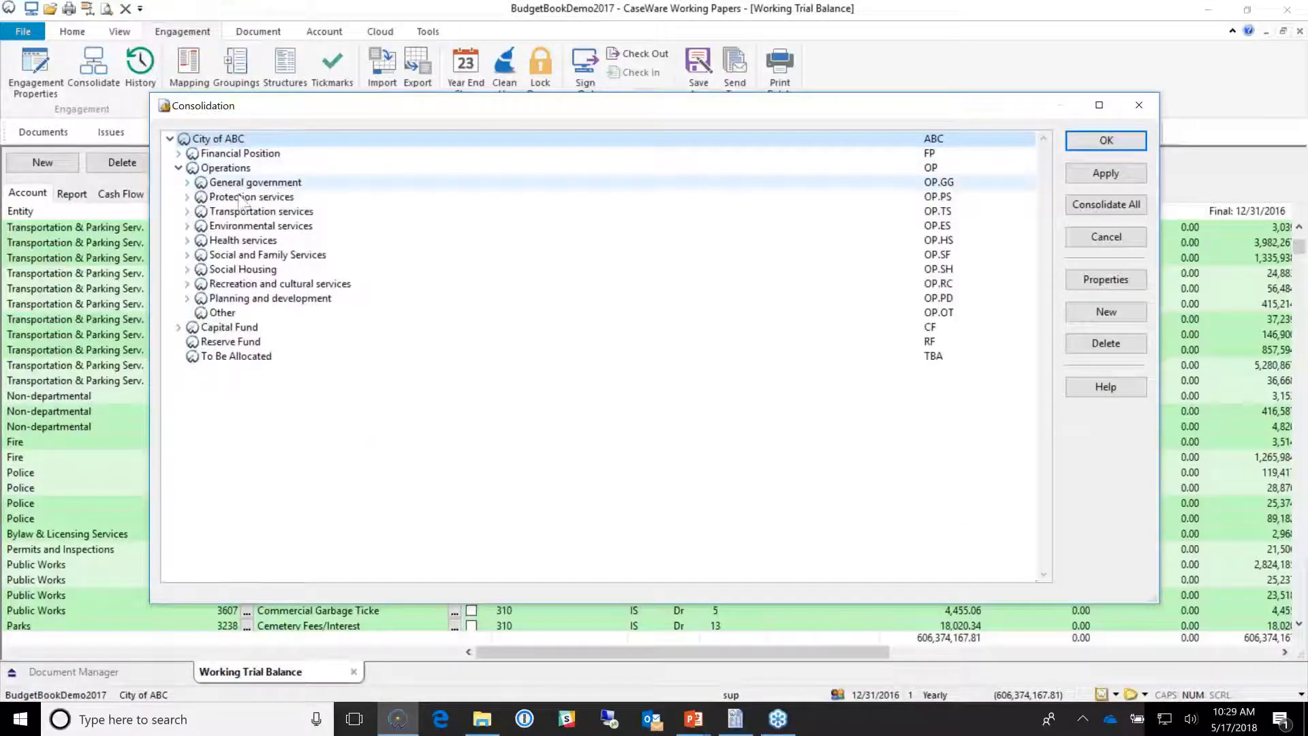
left_click(187, 197)
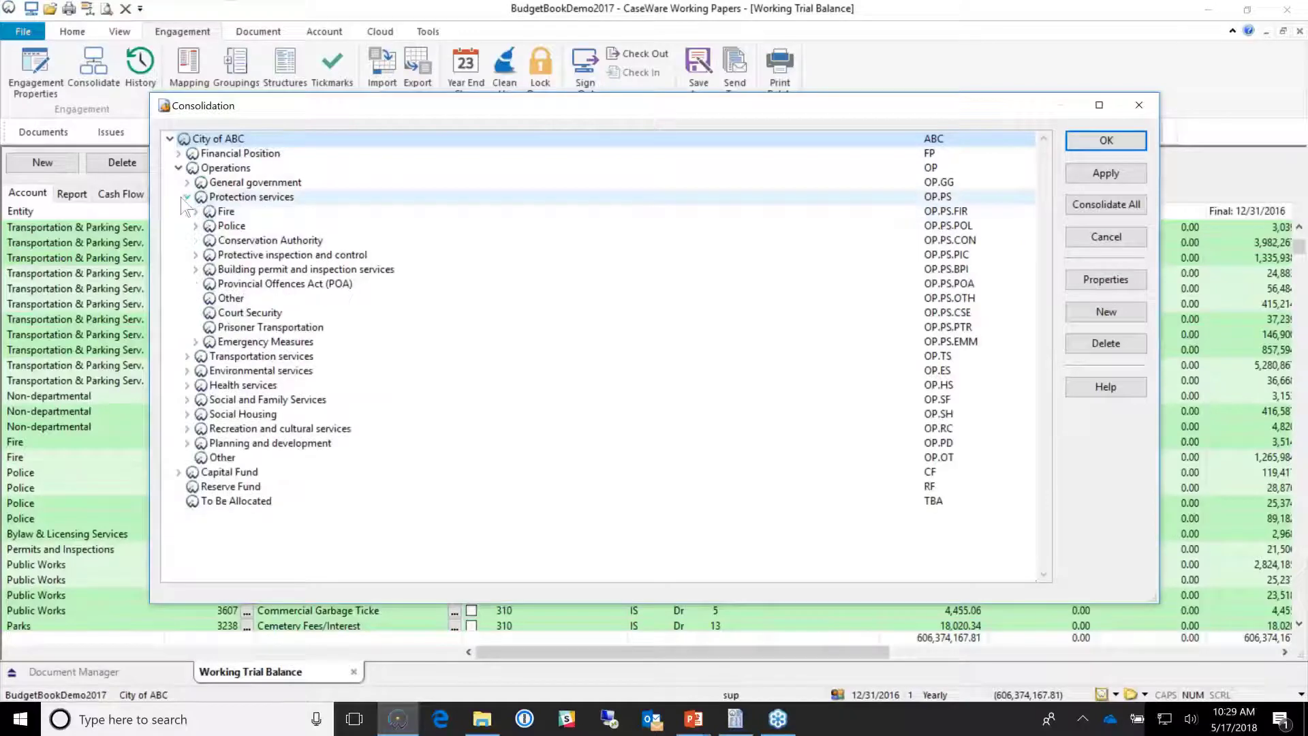
left_click(244, 214)
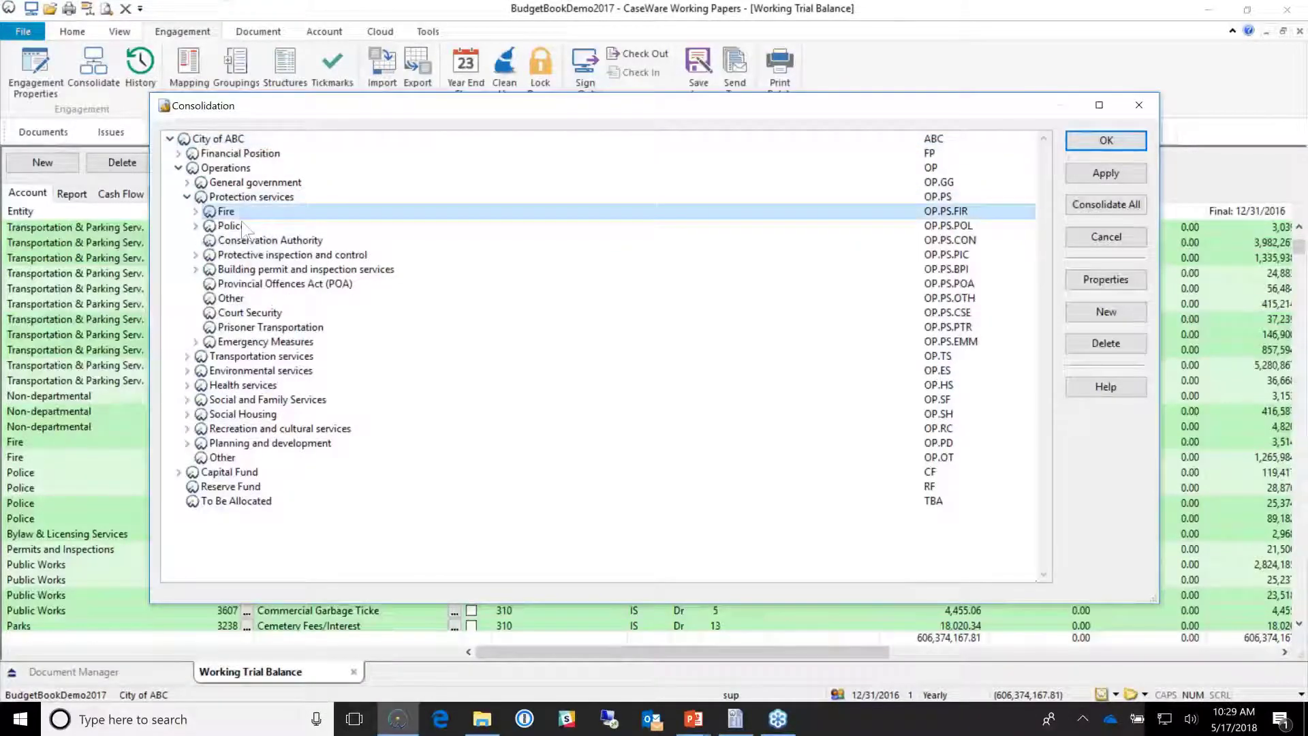
left_click(238, 239)
left_click(196, 226)
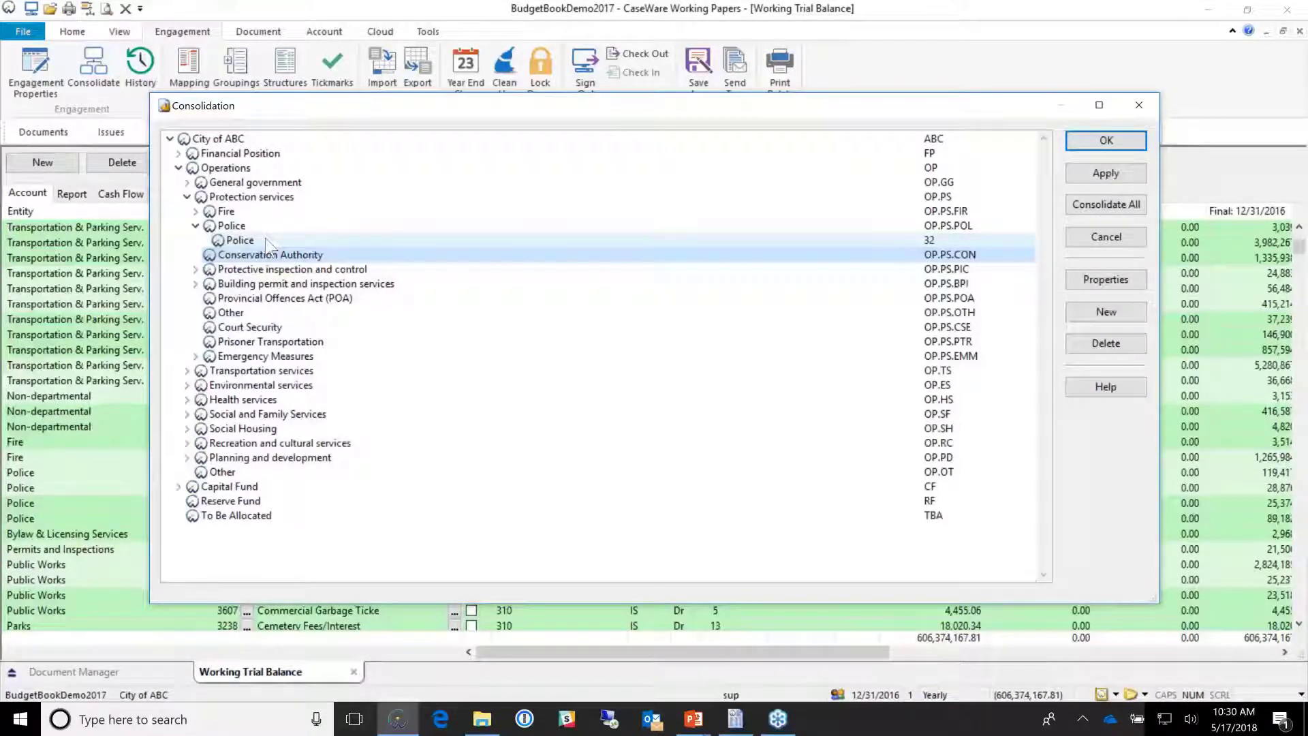
left_click(267, 241)
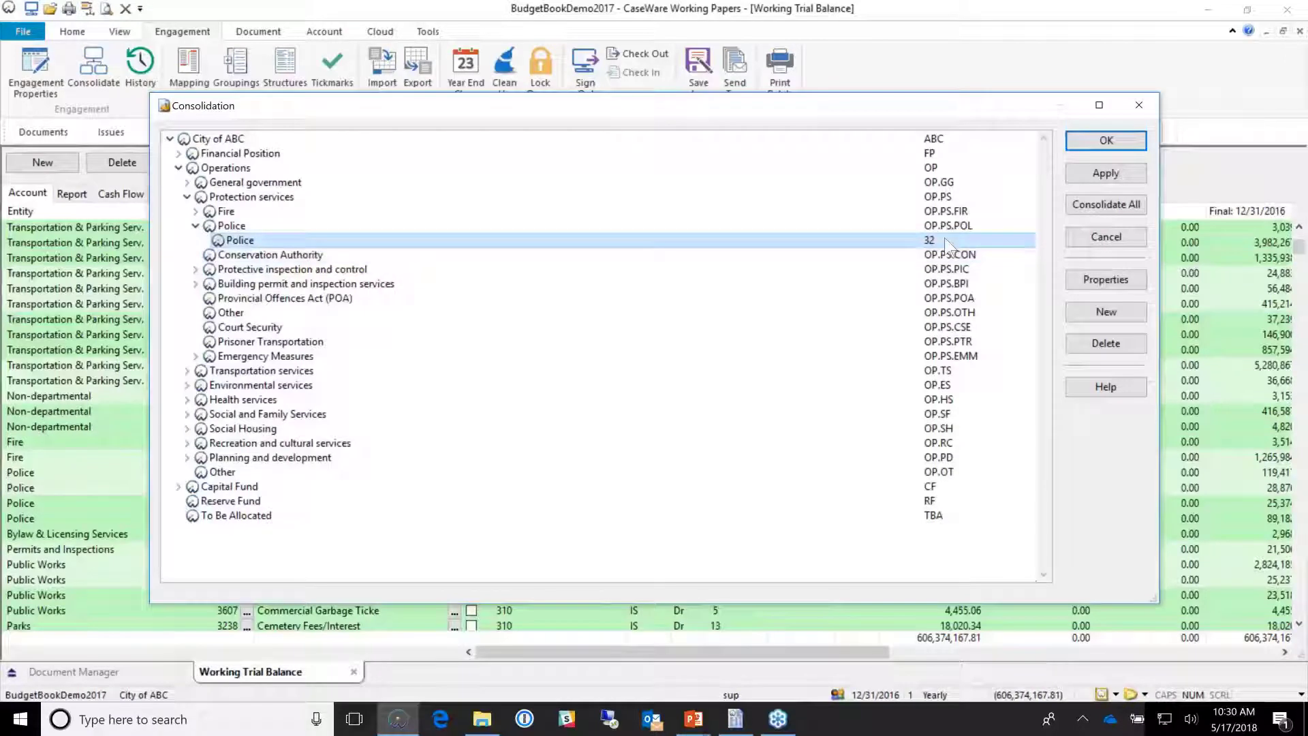
left_click(945, 238)
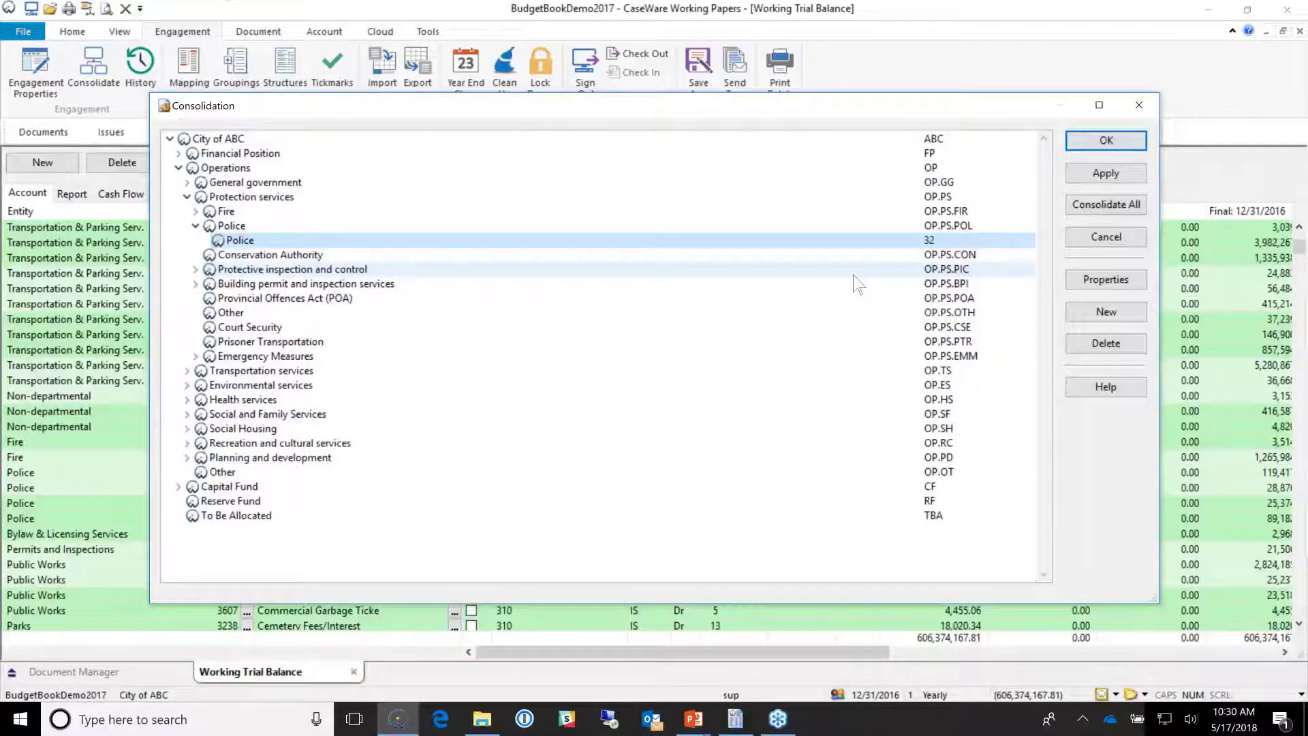
left_click(1138, 105)
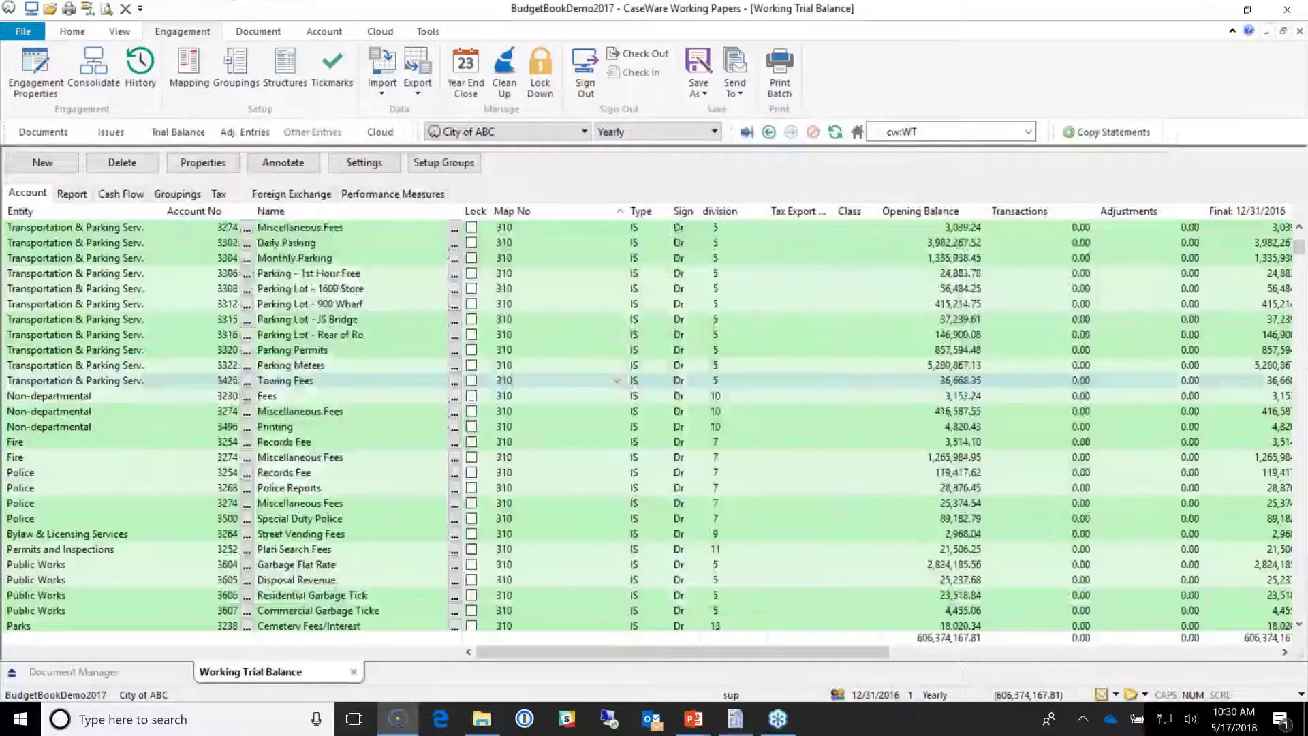
Step: Close the Working Trial Balance and open the BBOOK combined budget book in print preview
left_click(353, 672)
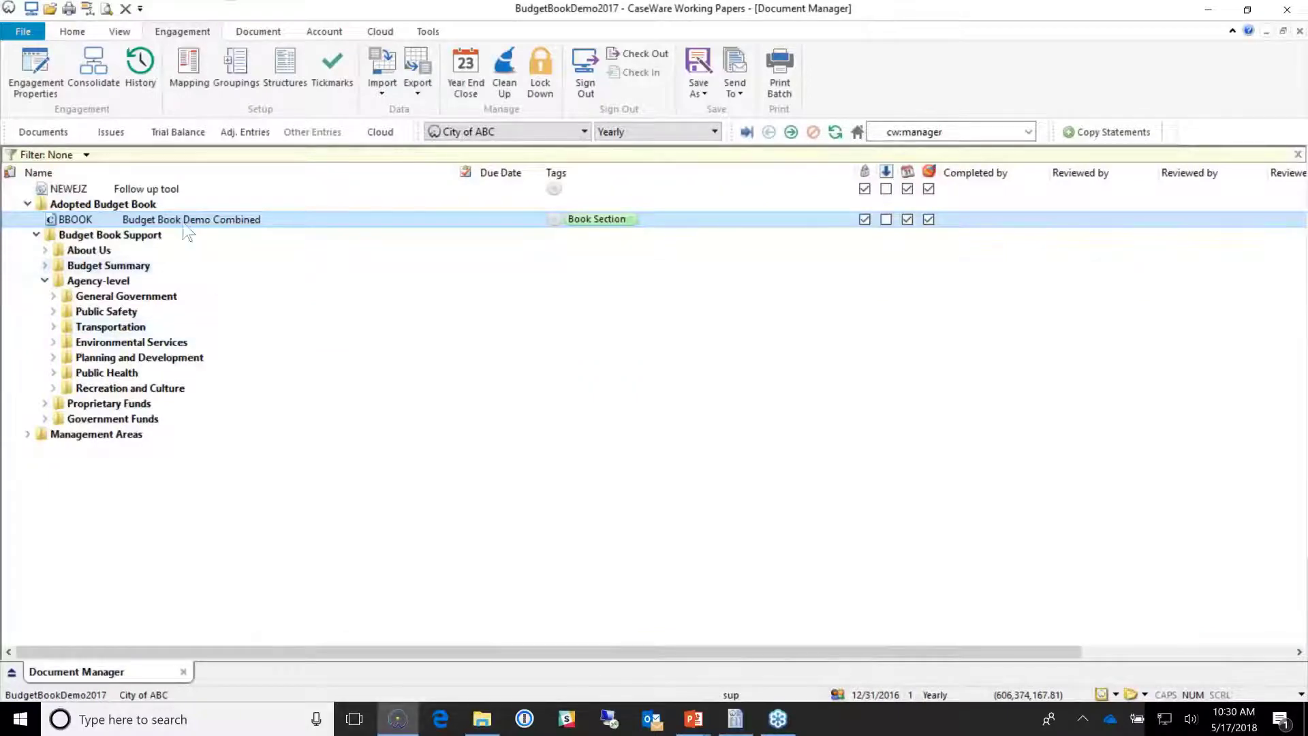
double_click(182, 220)
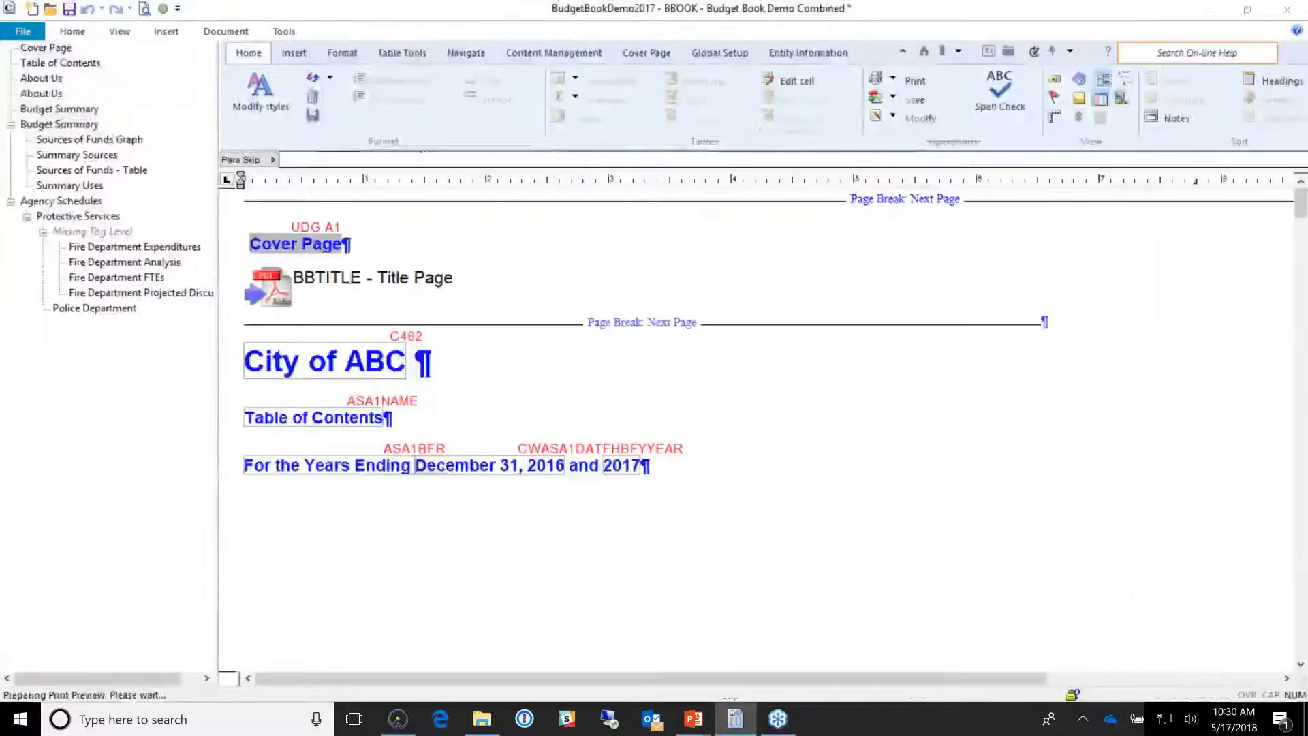
scroll(499, 288, "down", 2)
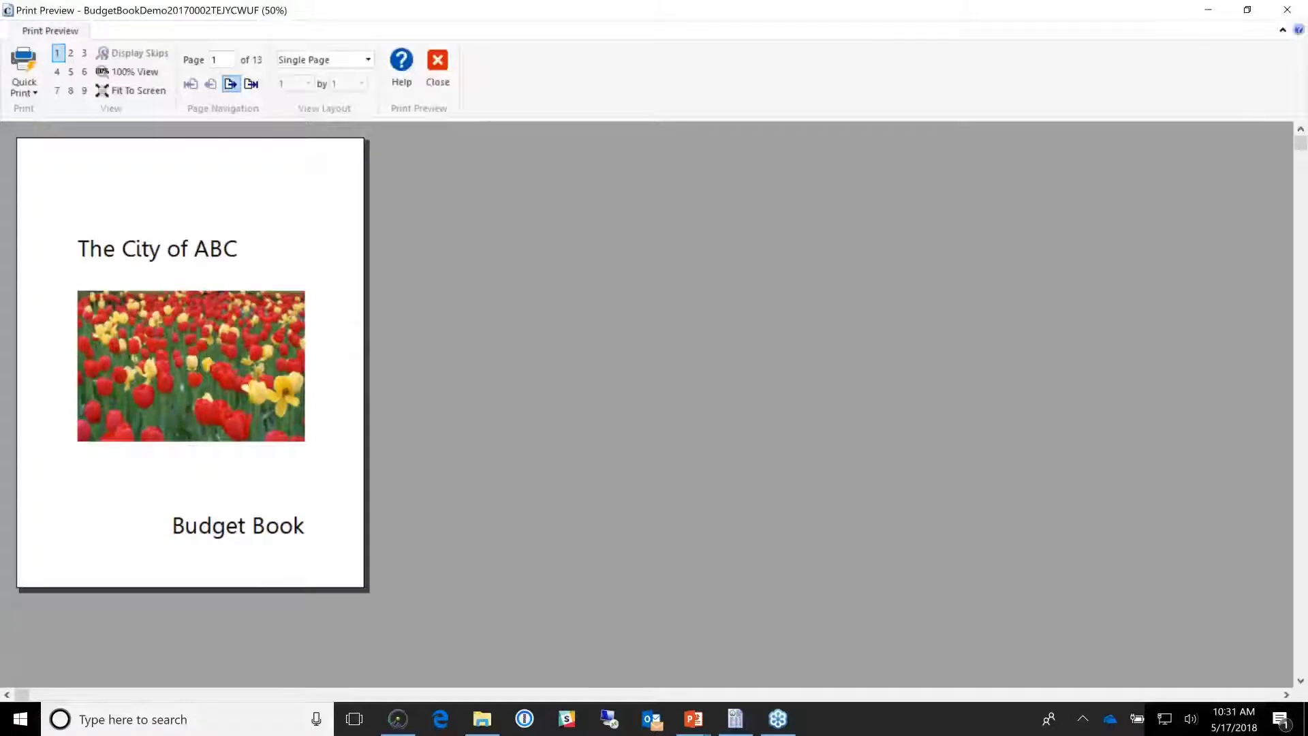
Step: Page through the preview past the organizational chart and chair's letter to the pie chart page
left_click(230, 83)
scroll(201, 348, "up", 1)
scroll(429, 468, "up", 1)
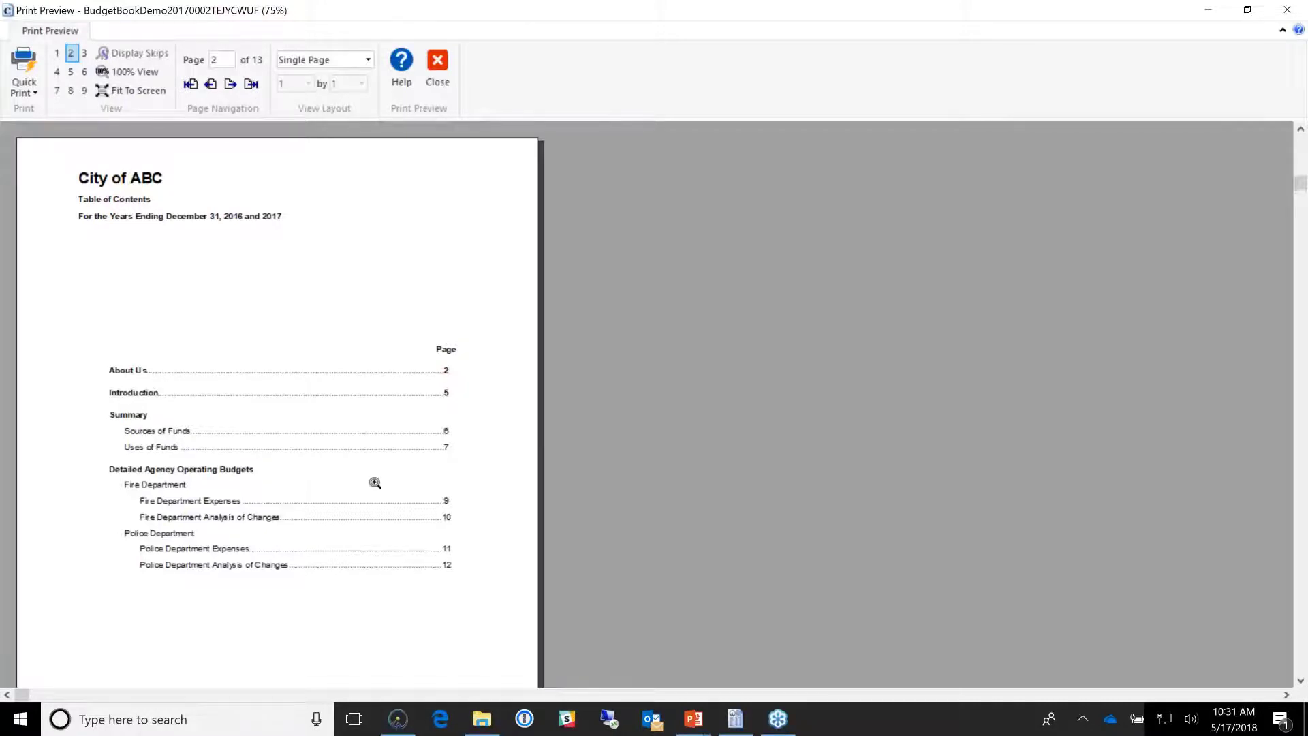
left_click(230, 83)
left_click(230, 84)
left_click(231, 83)
left_click(211, 83)
left_click(211, 83)
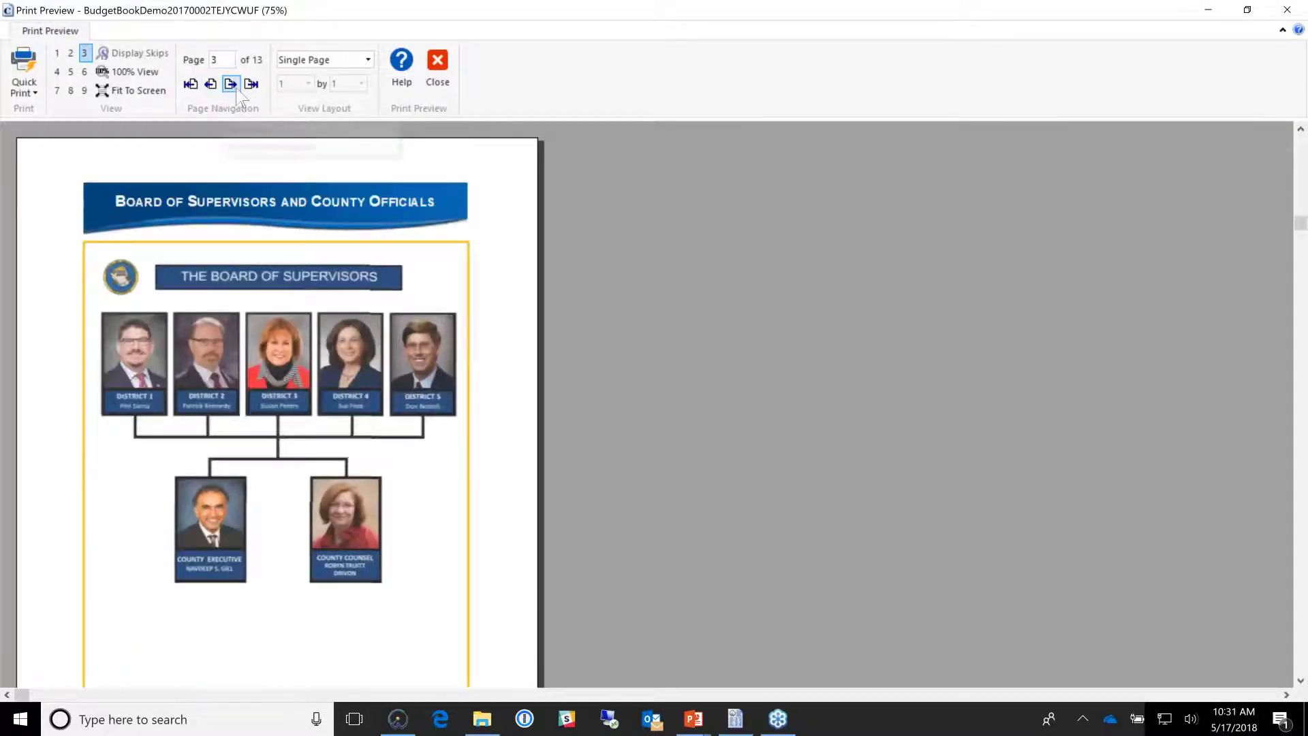
left_click(235, 86)
left_click(236, 87)
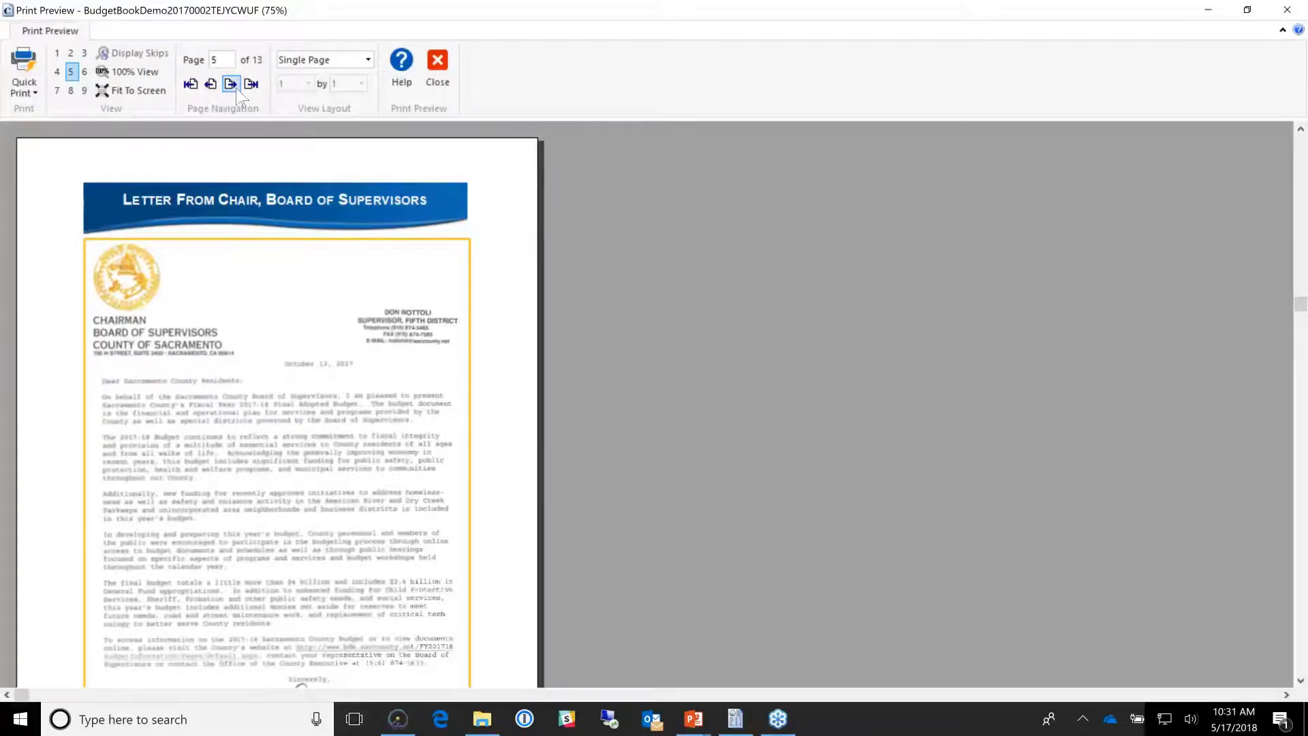
left_click(236, 87)
left_click(236, 87)
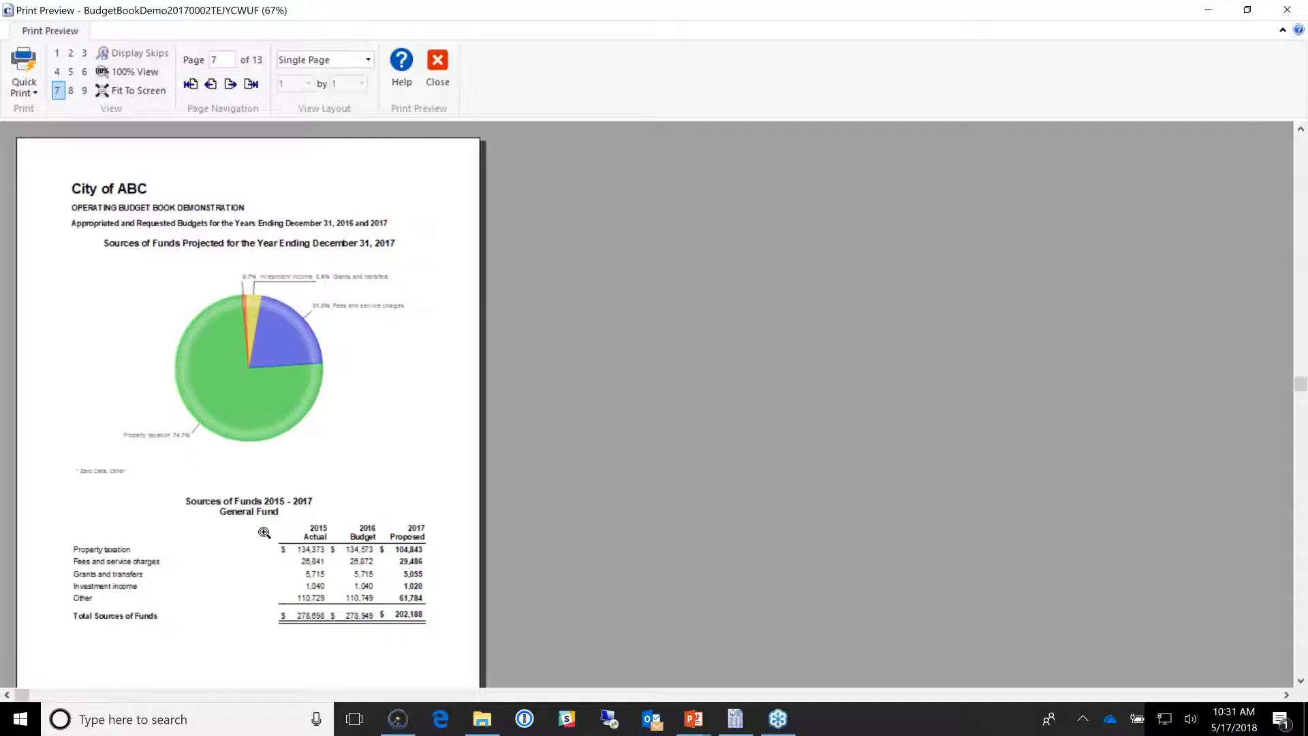
Step: View the Uses of Funds page at 100%, advance to Protective Services, then close the preview
left_click(230, 86)
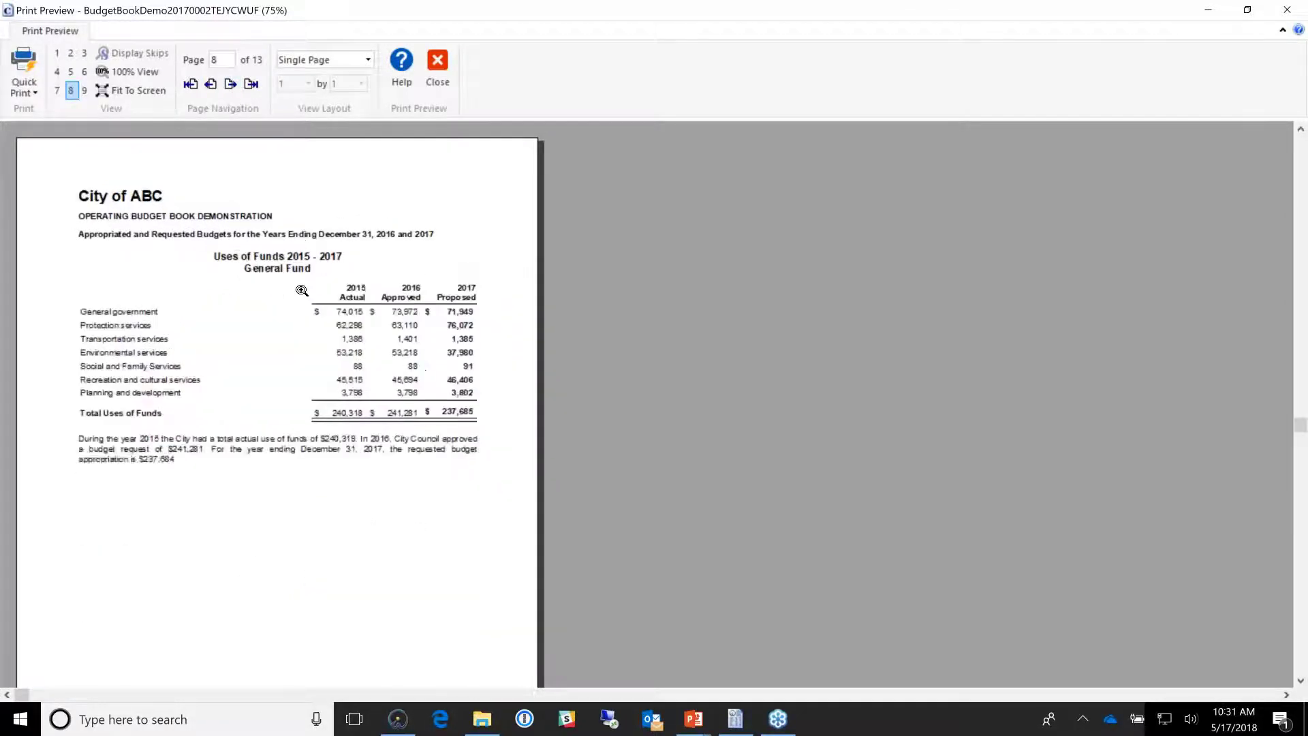
left_click(417, 342)
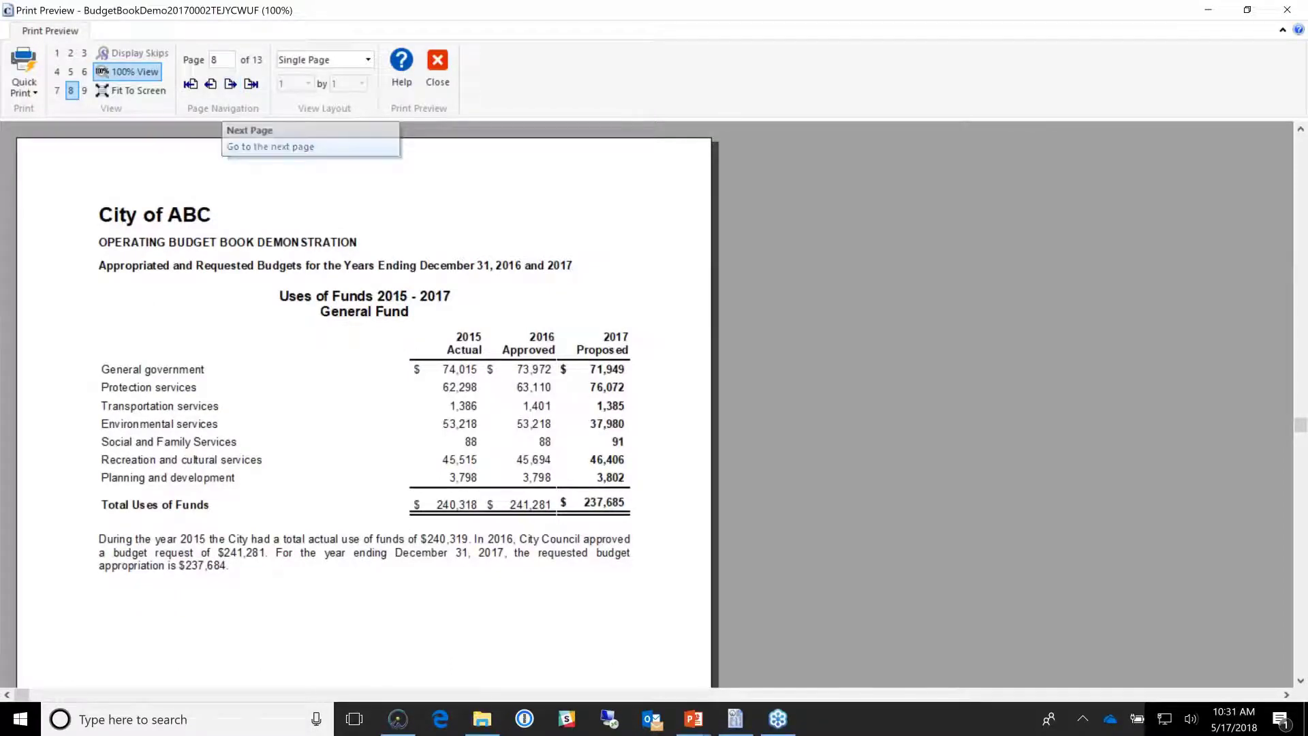
left_click(230, 86)
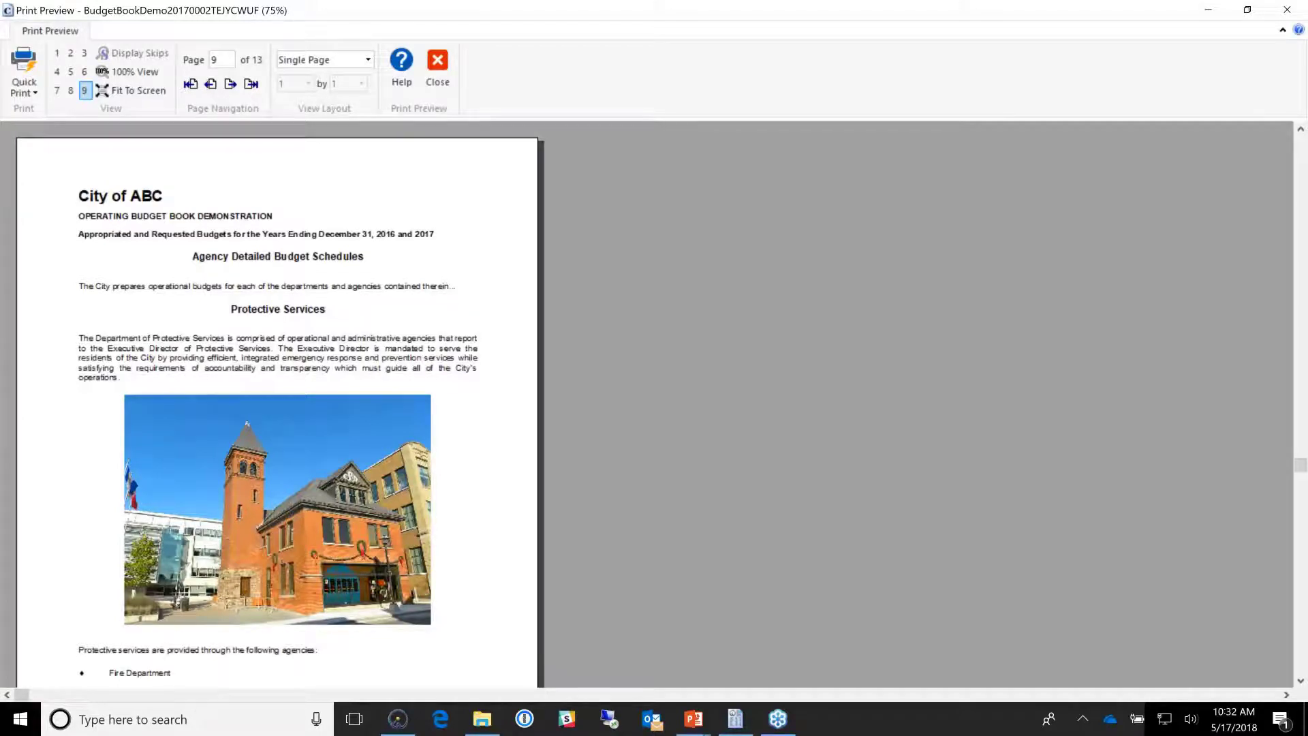
key("Escape")
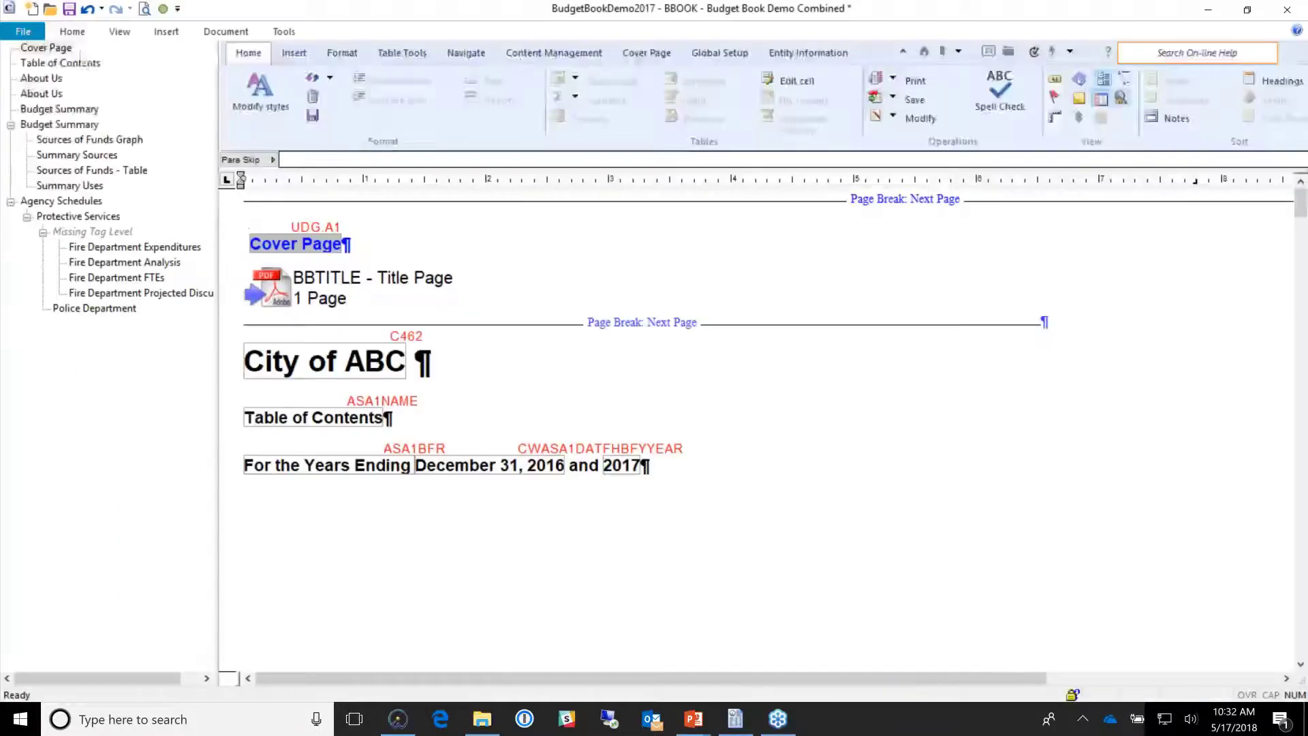
Step: Jump via the outline to Sources of Funds Graph, Uses of Funds and Fire Department Expenditures
left_click(115, 142)
scroll(255, 248, "down", 4)
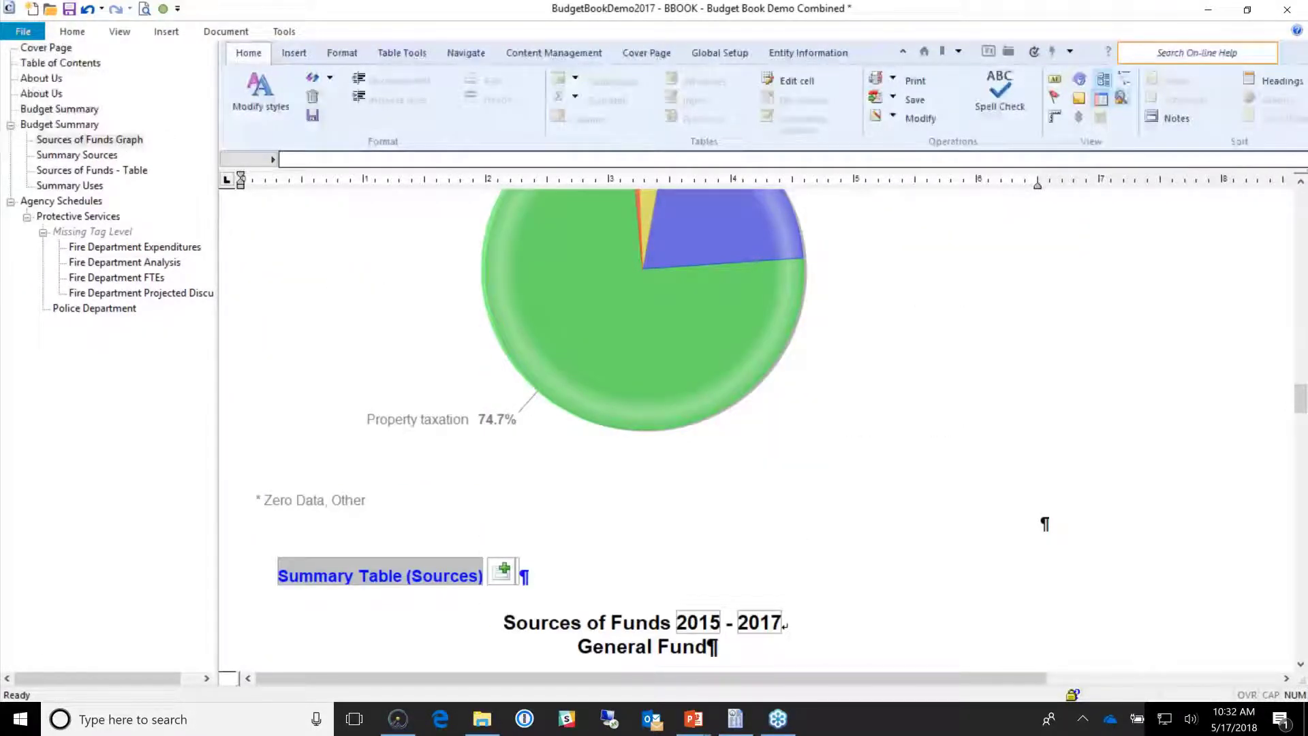
left_click(70, 185)
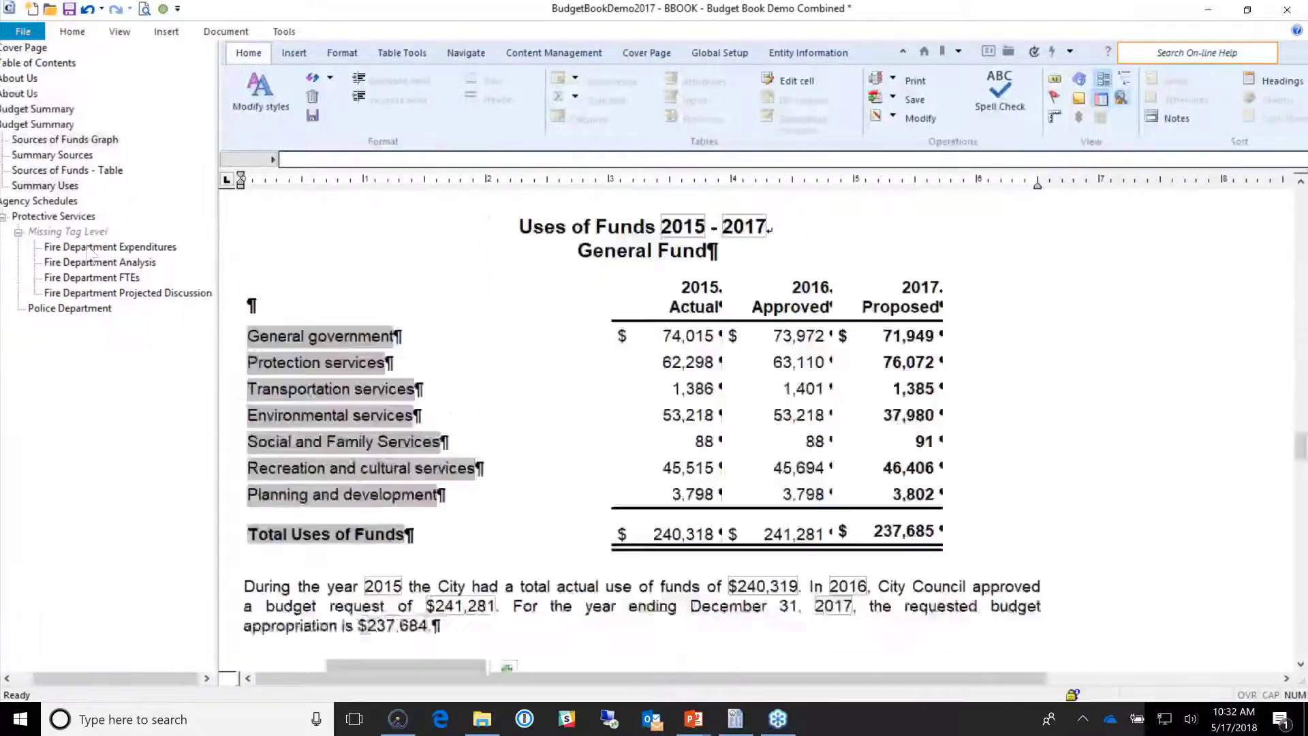
left_click(110, 247)
scroll(647, 429, "up", 2)
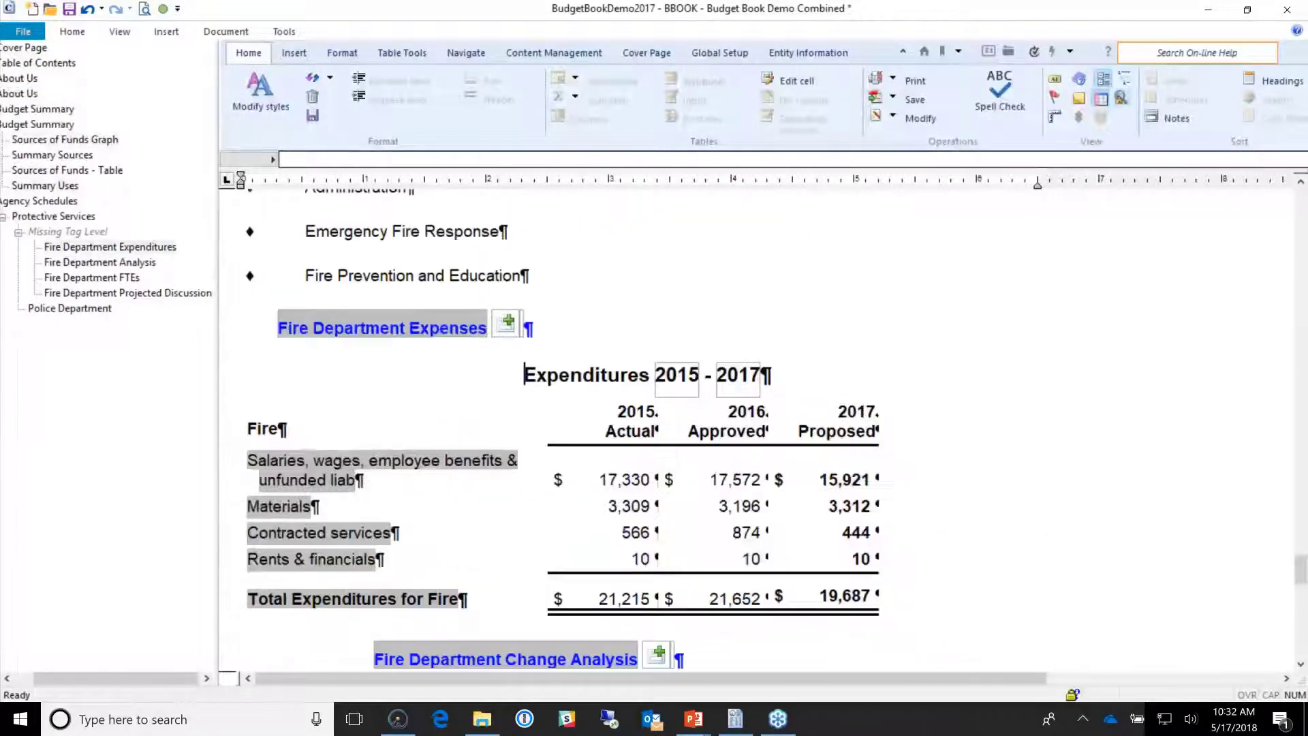
scroll(424, 315, "down", 5)
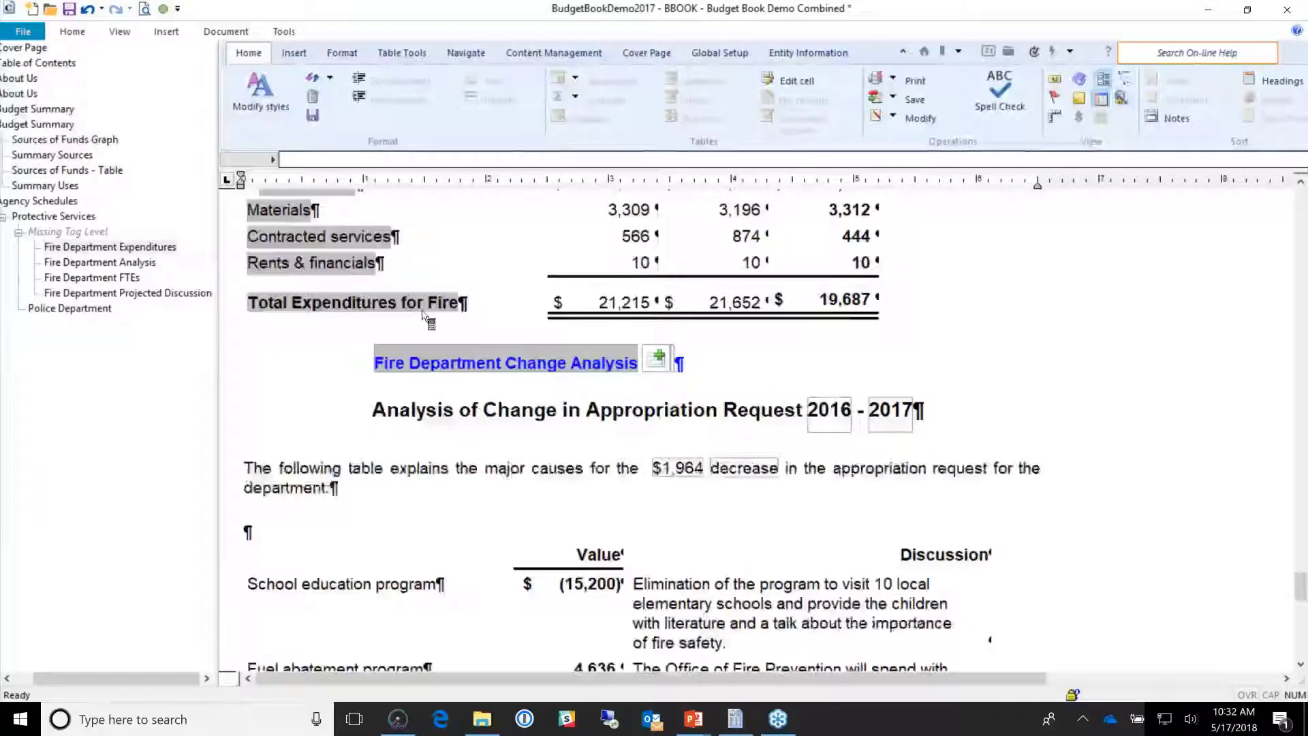
scroll(424, 315, "up", 3)
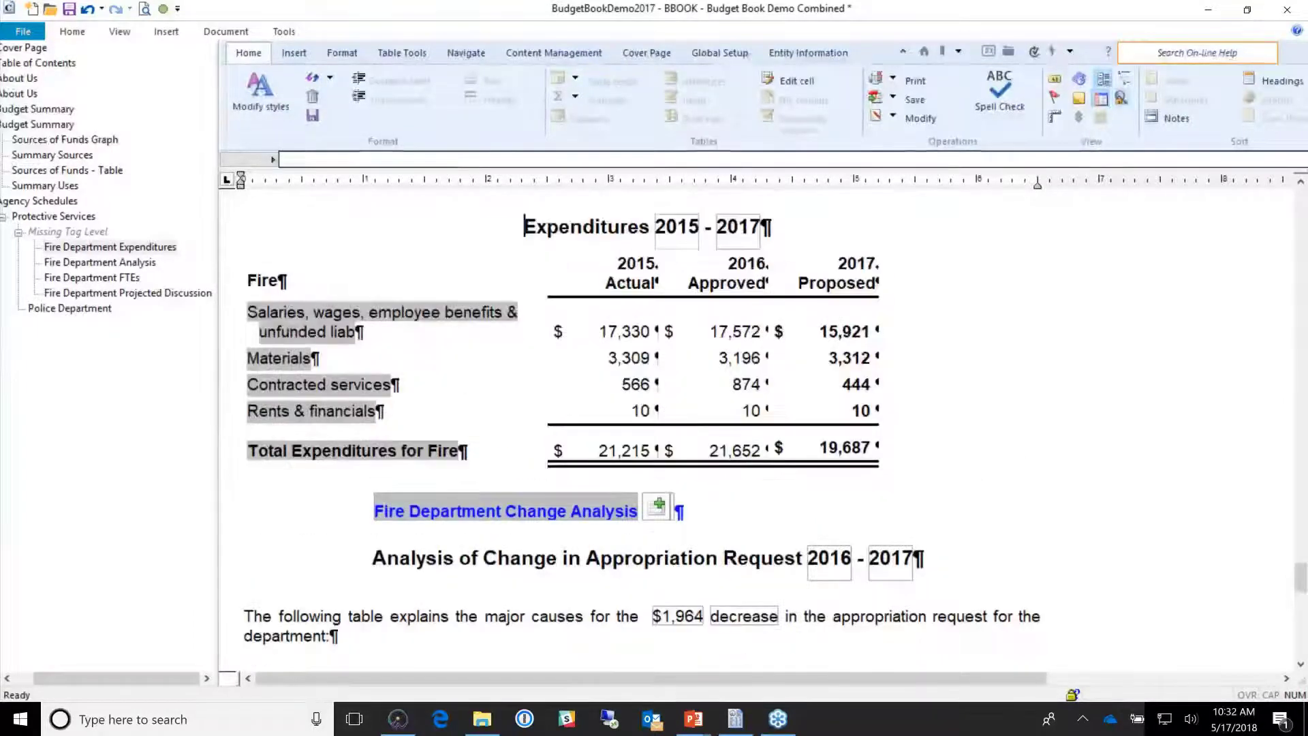
Step: Inspect the 17,572 and 15,921 salaries figures and the 'decrease' formula in the analysis intro
left_click(723, 332)
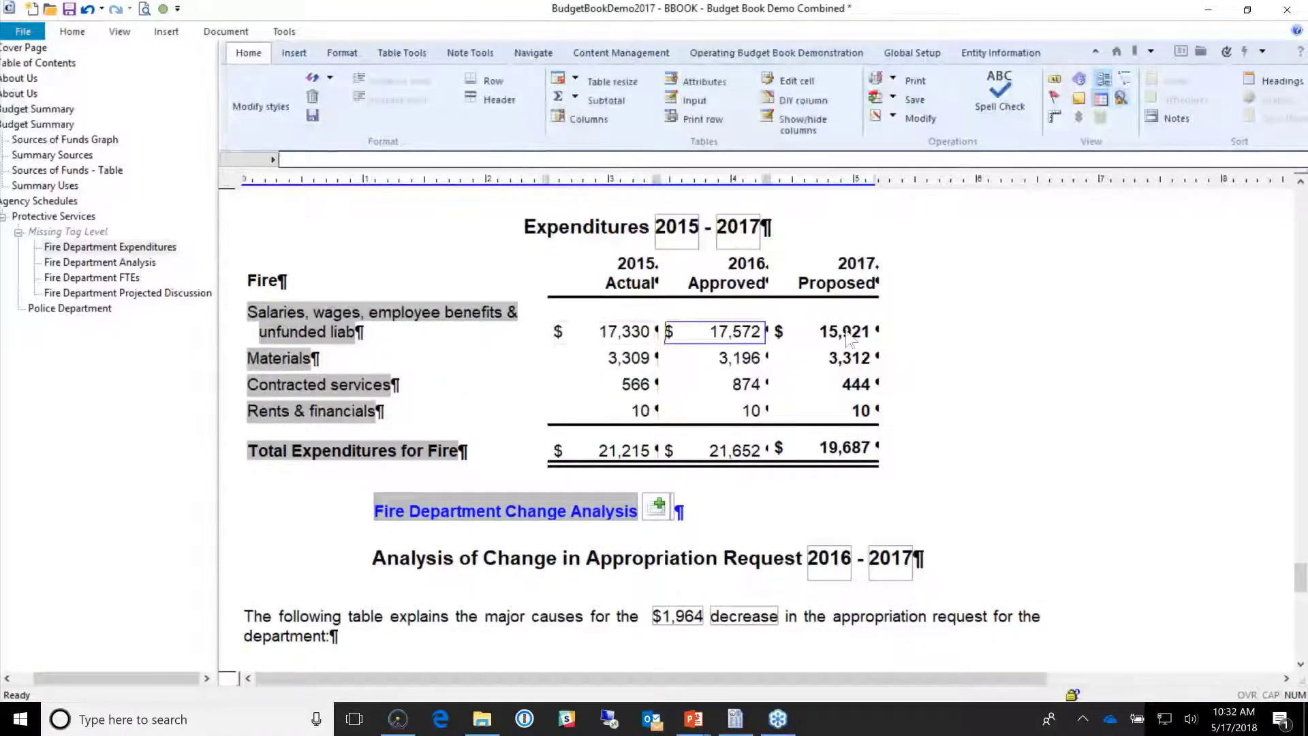
left_click(847, 334)
scroll(453, 549, "down", 3)
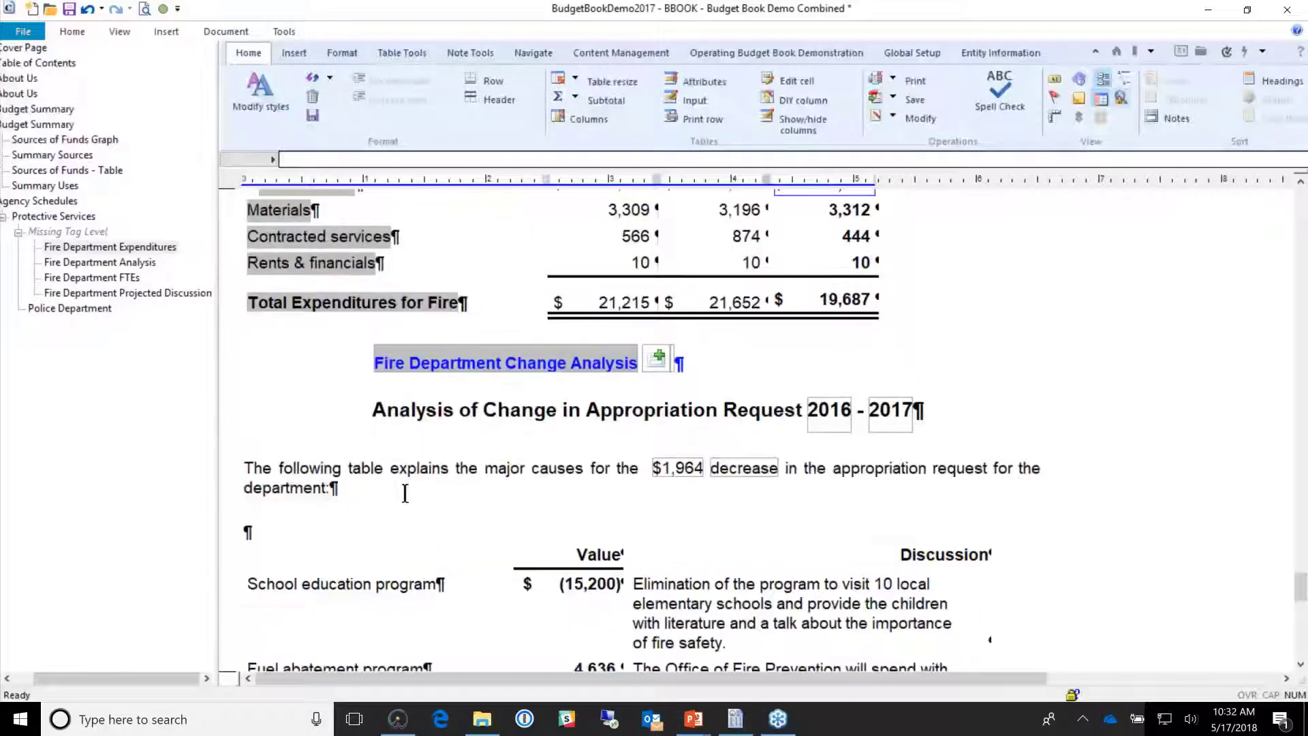
left_click(630, 469)
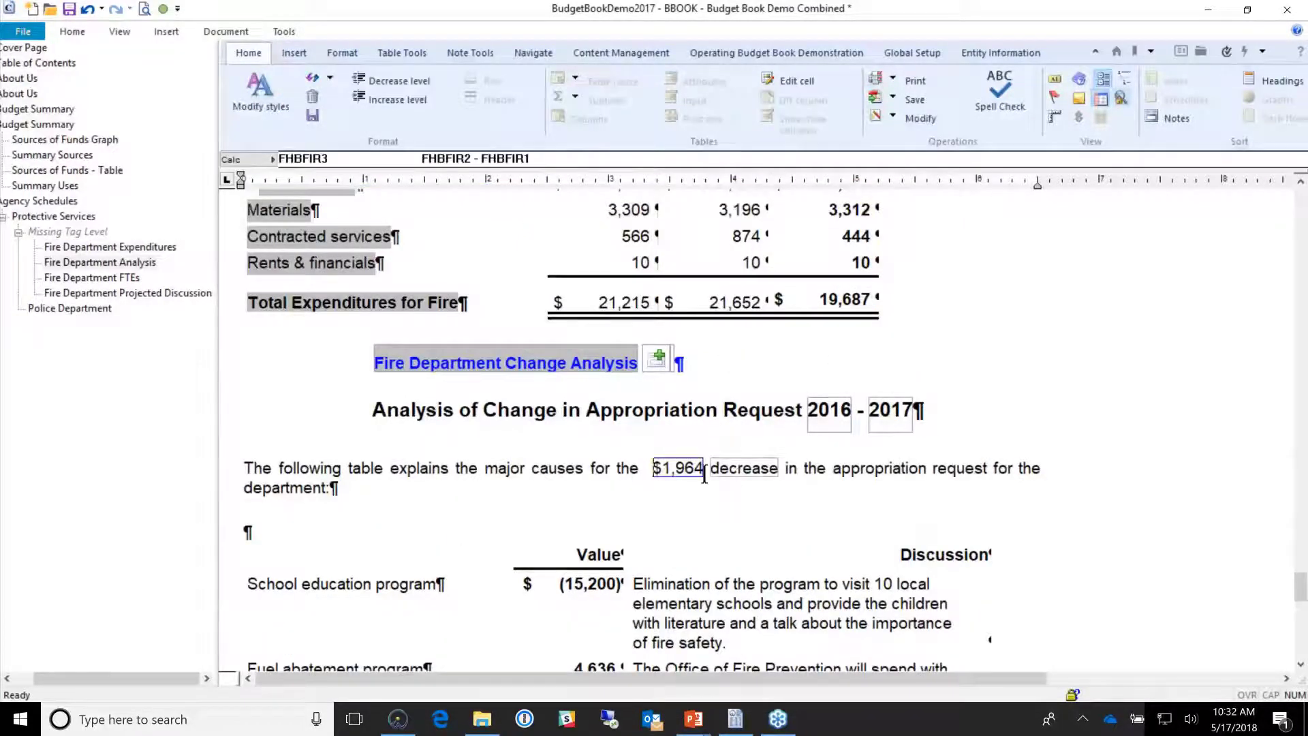
left_click(741, 477)
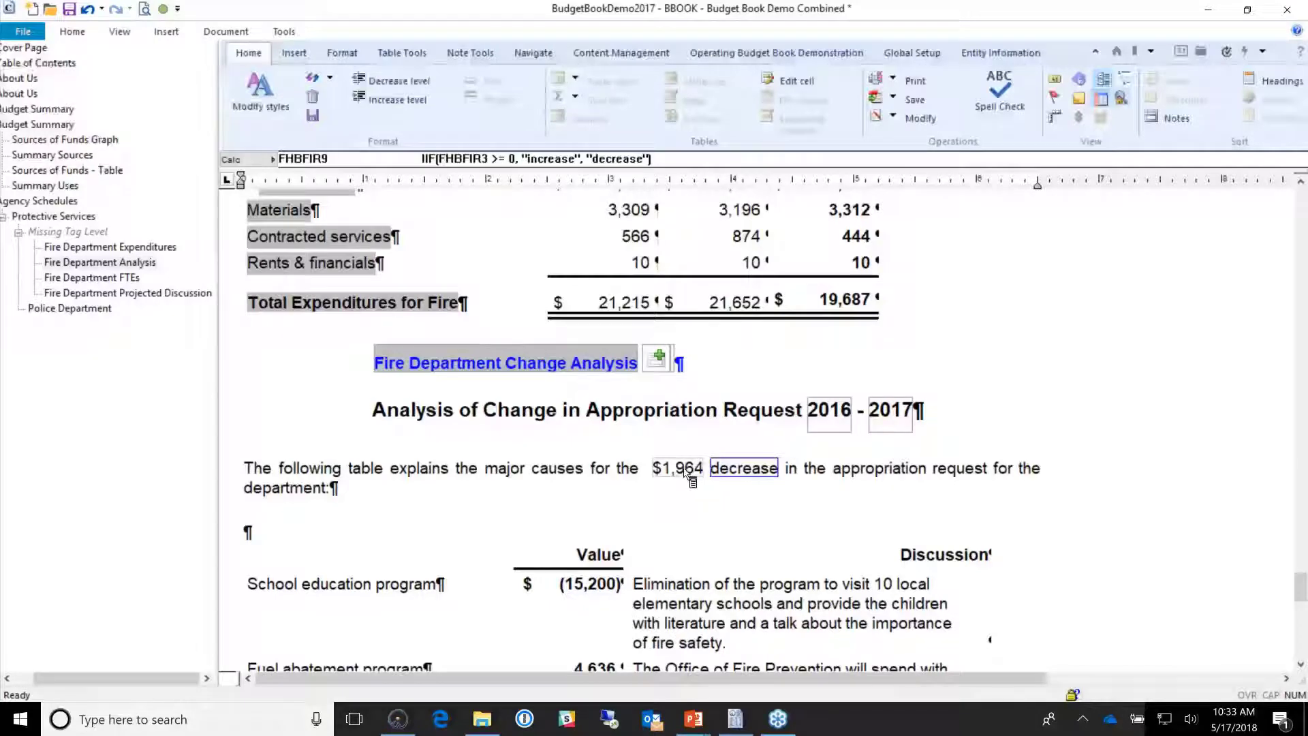
Step: Select the whole change analysis table, then clear the selection
scroll(684, 474, "down", 3)
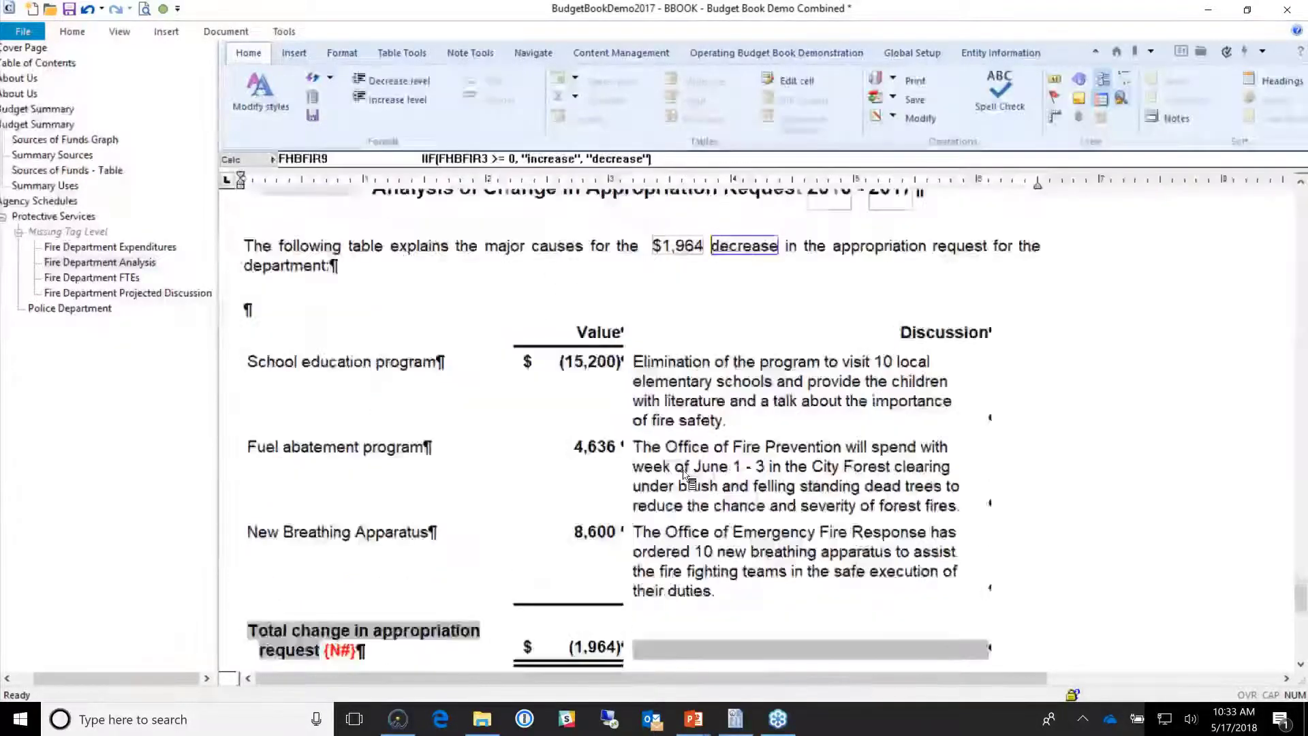
scroll(685, 474, "down", 1)
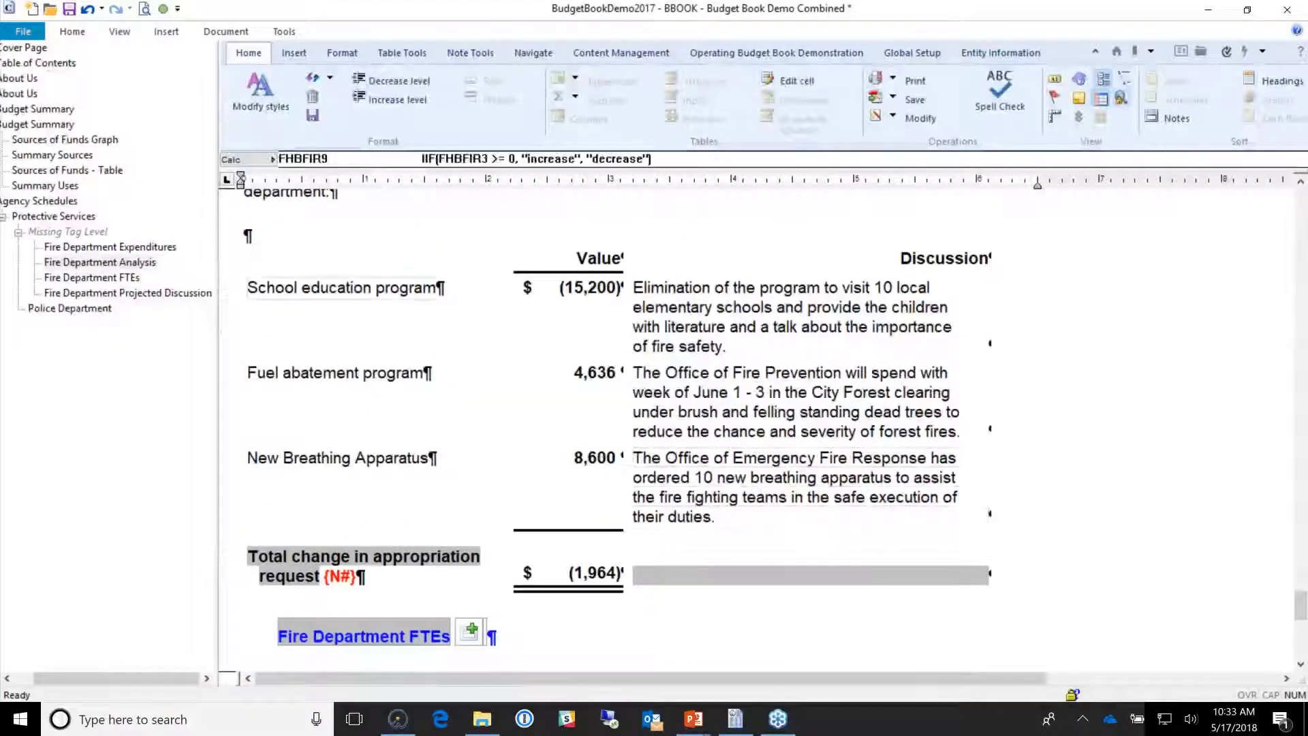
left_click_drag(248, 235, 734, 539)
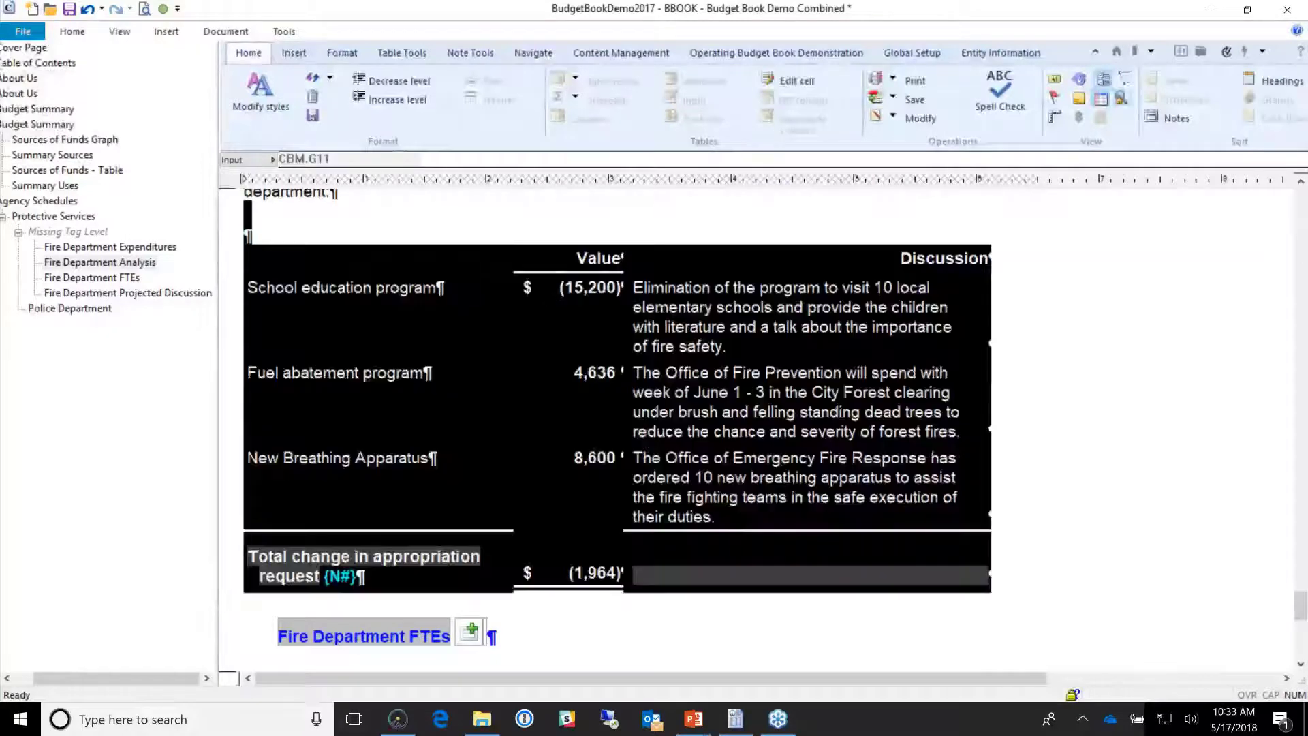
left_click(1093, 467)
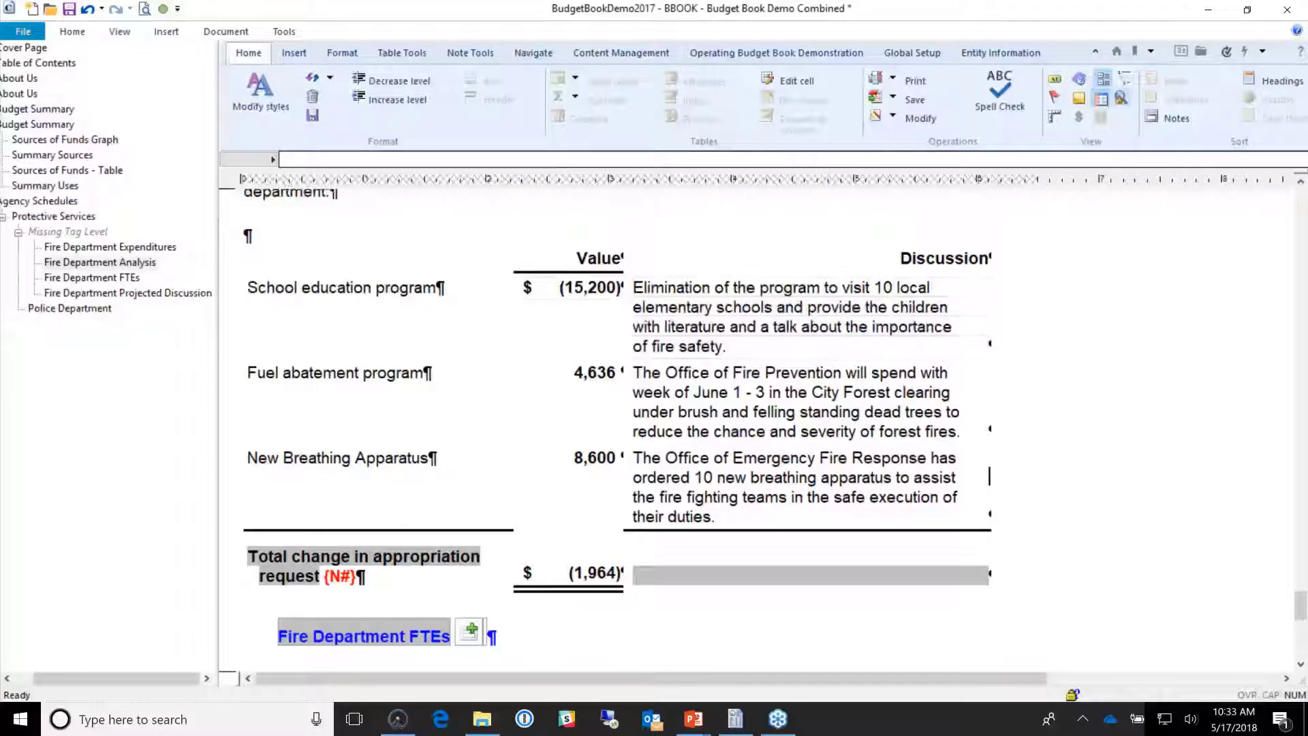
Step: Inspect the School education, Fuel abatement and New Breathing Apparatus value formulas in the table
left_click(572, 296)
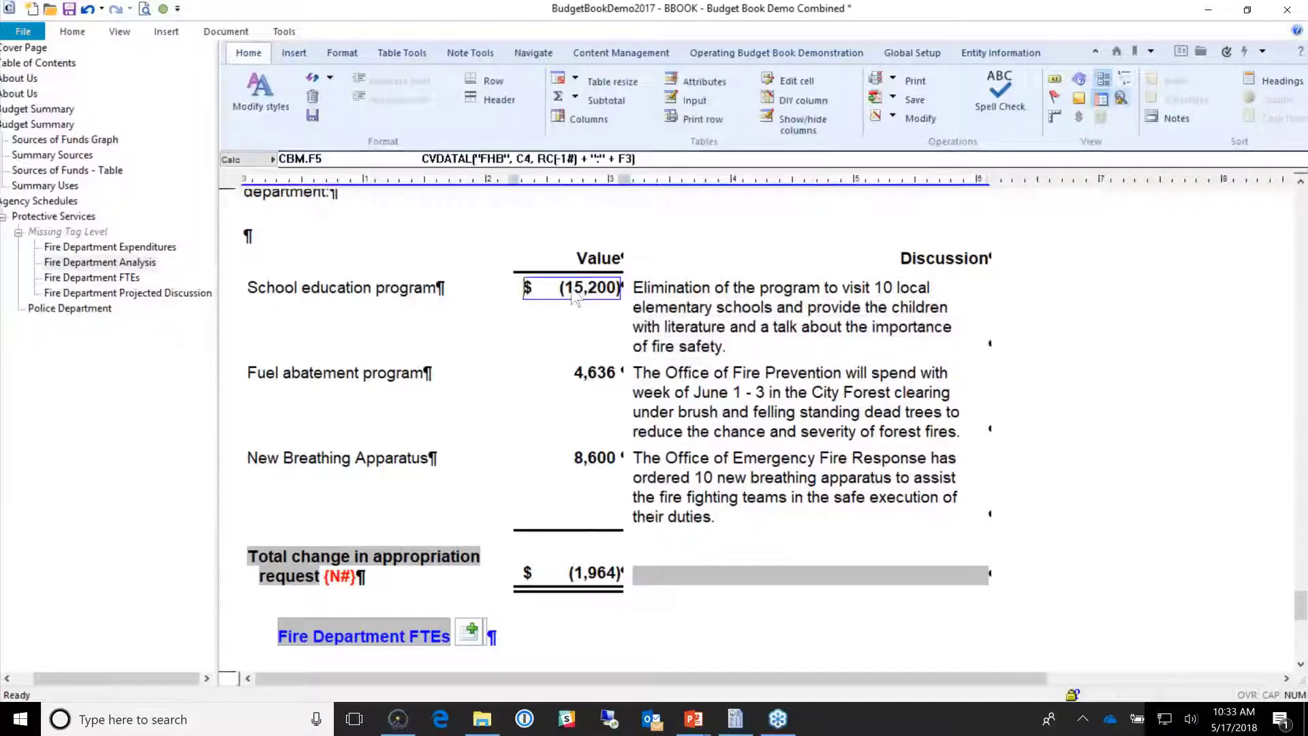
left_click(603, 381)
left_click(608, 470)
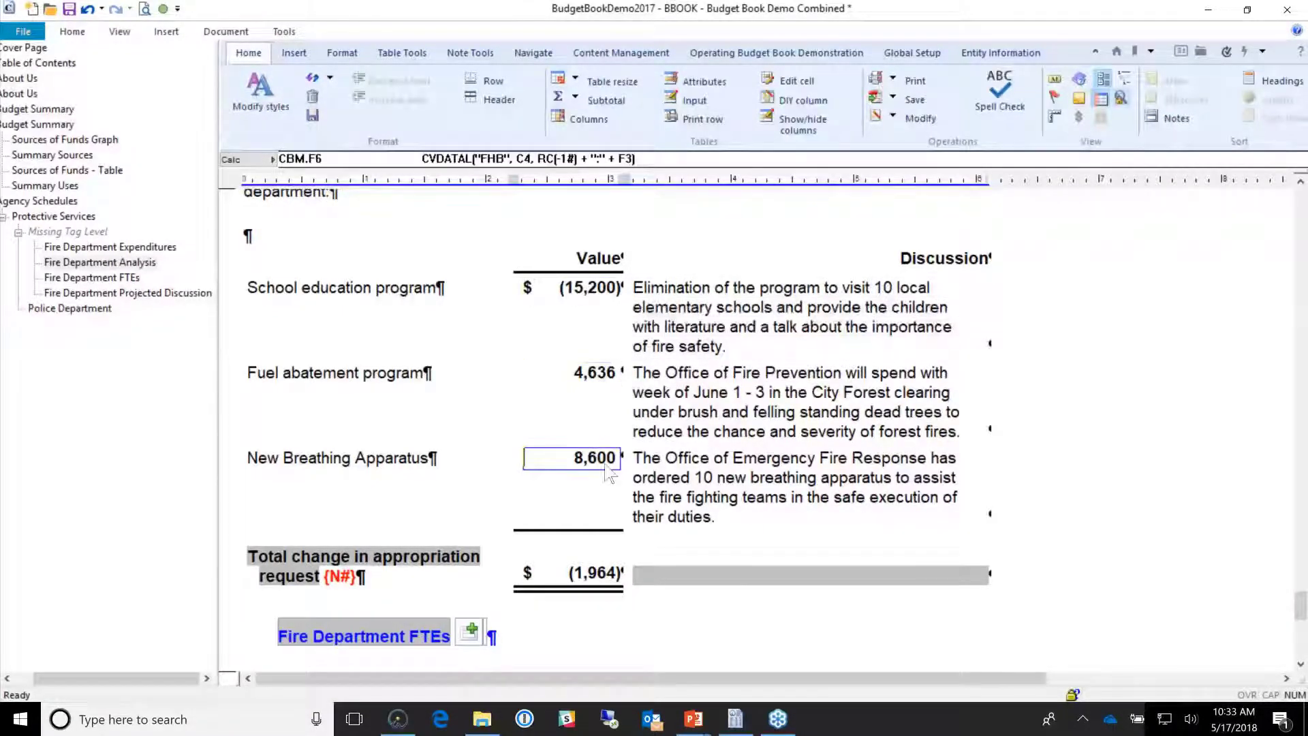
left_click(580, 306)
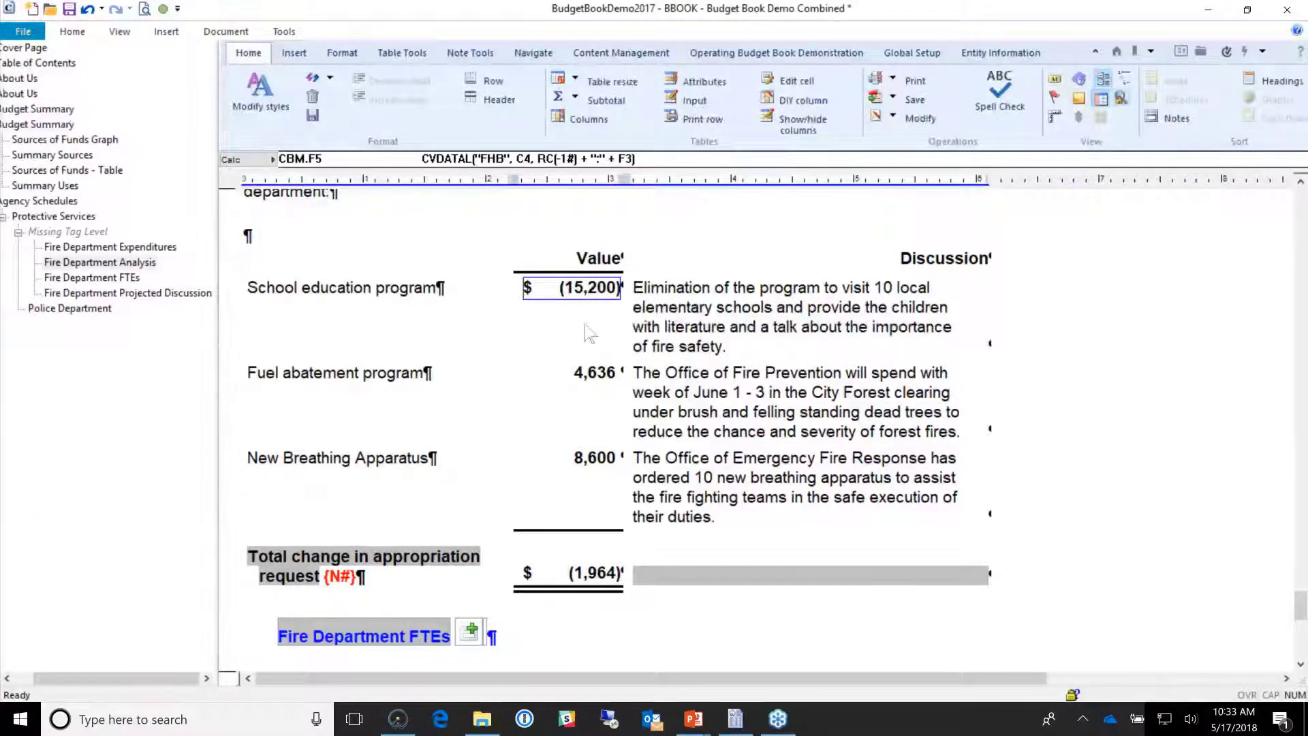
scroll(437, 382, "down", 1)
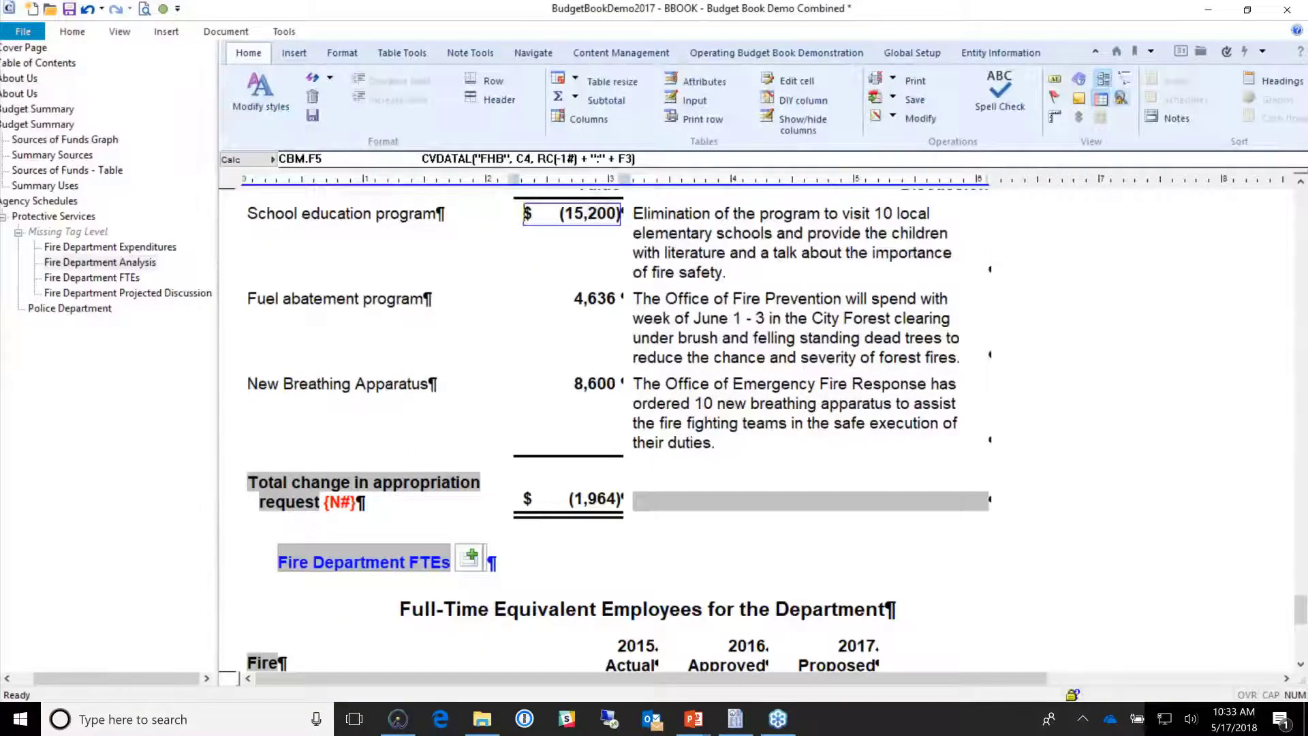
scroll(356, 482, "up", 1)
left_click(378, 247)
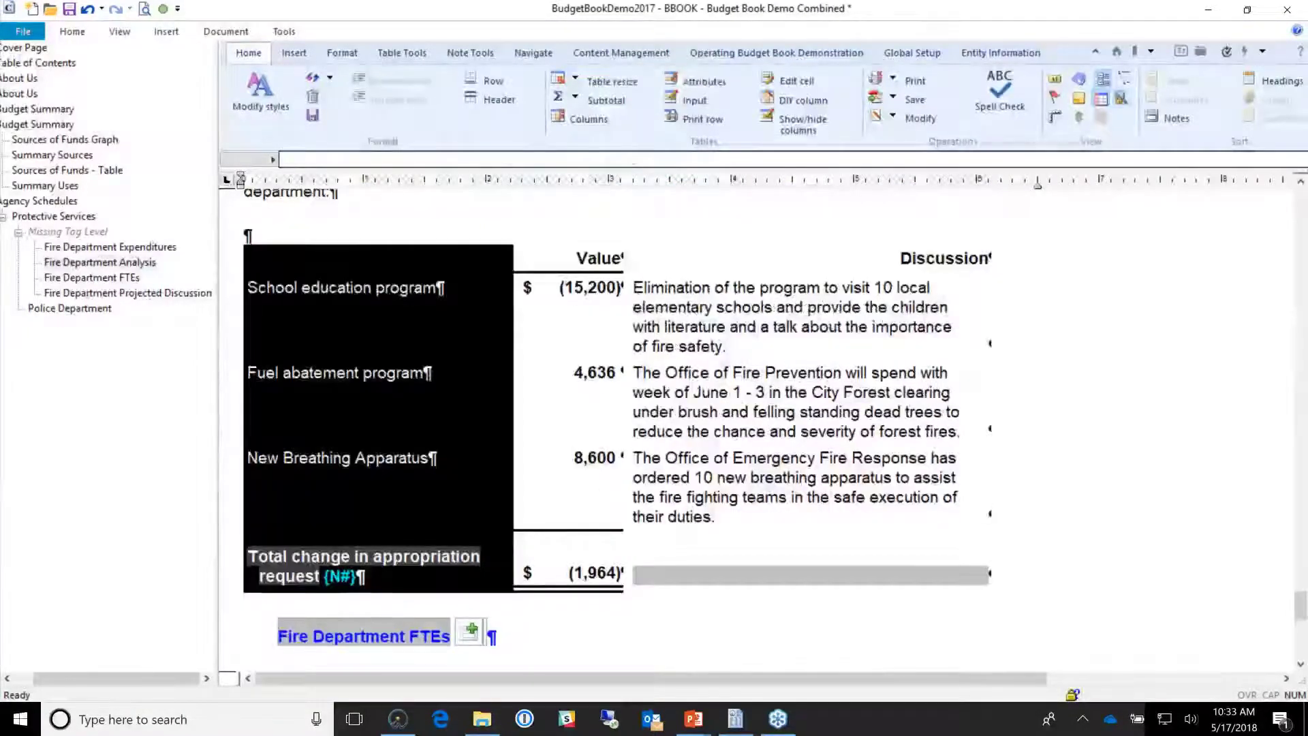
left_click(711, 257)
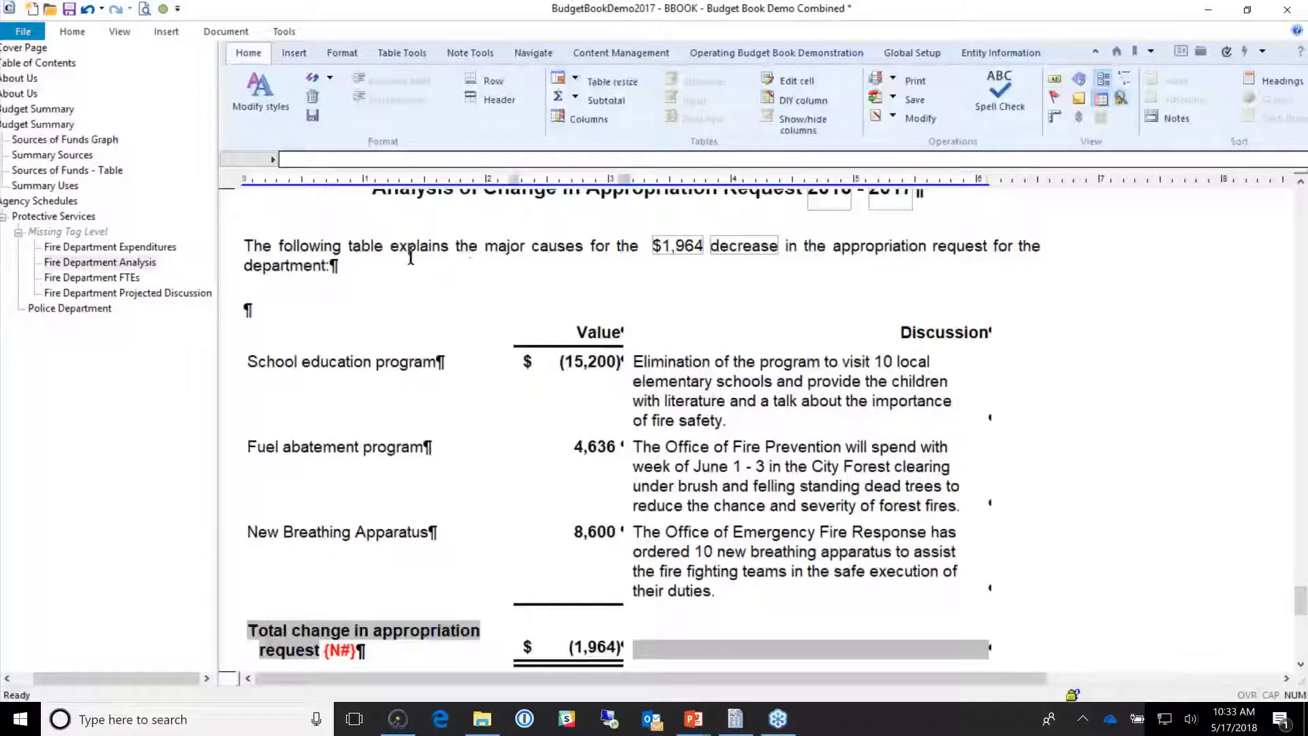
left_click(409, 253)
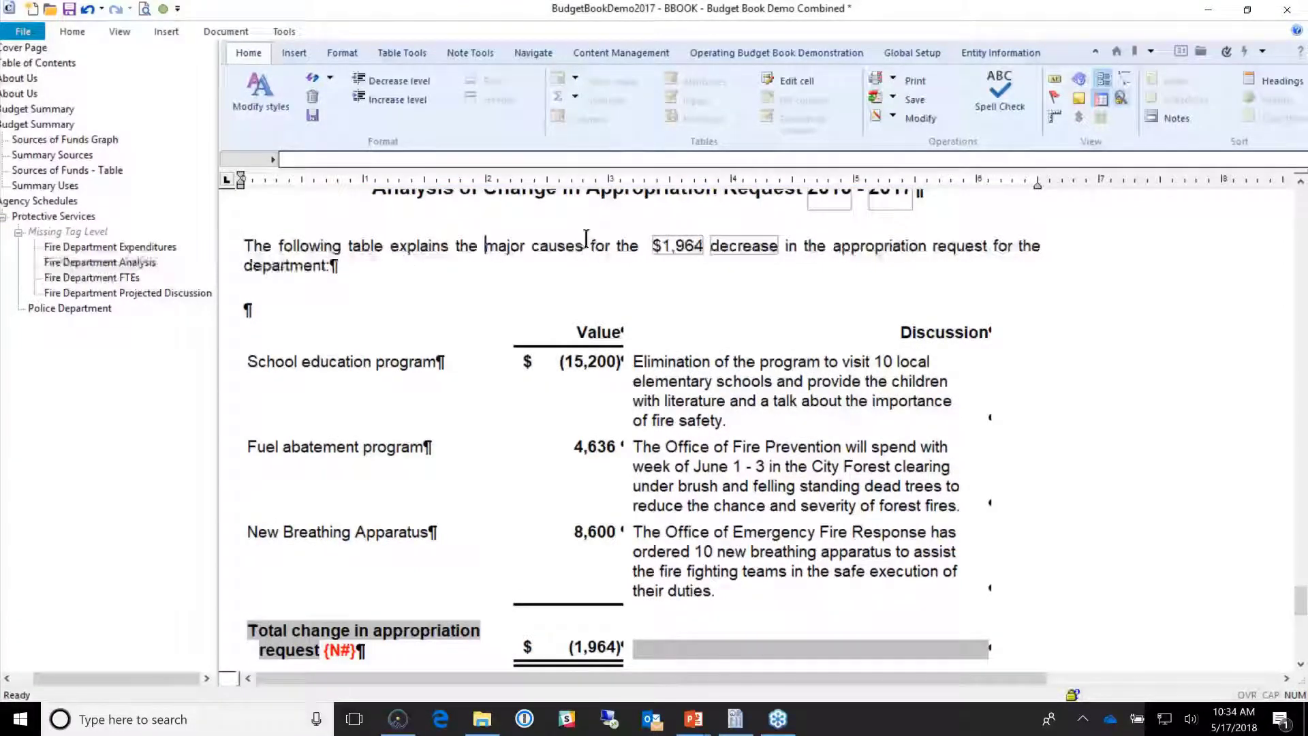
Step: Insert 'that occured this year' after 'causes' in the Fire Department analysis intro
left_click(584, 245)
type("tha")
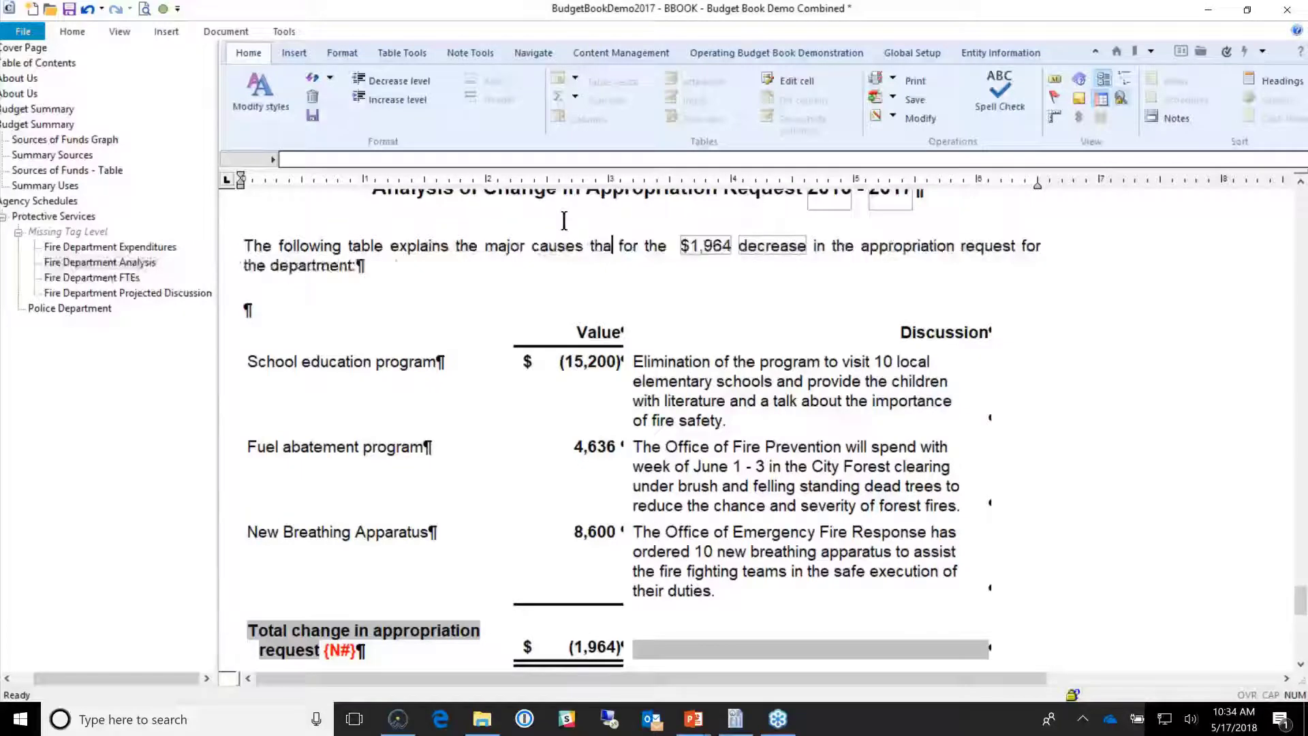
type("t occured this year")
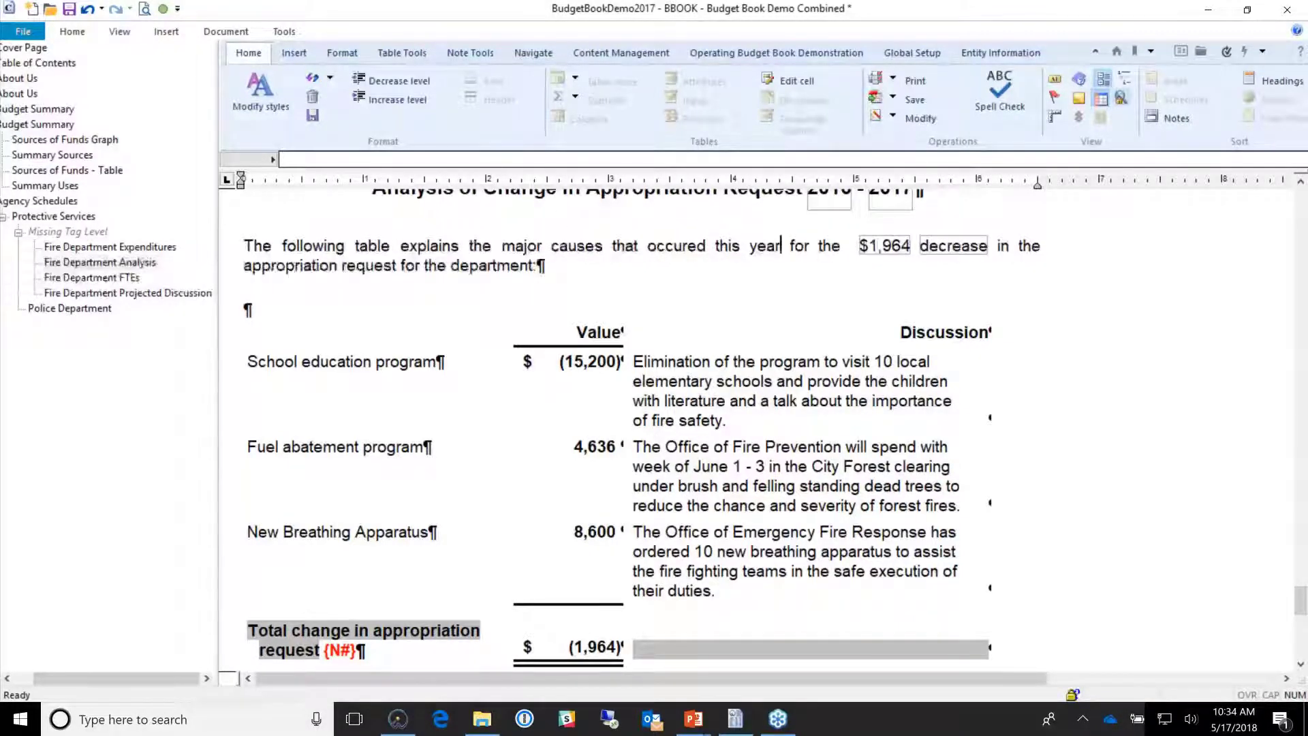
left_click_drag(470, 245, 665, 245)
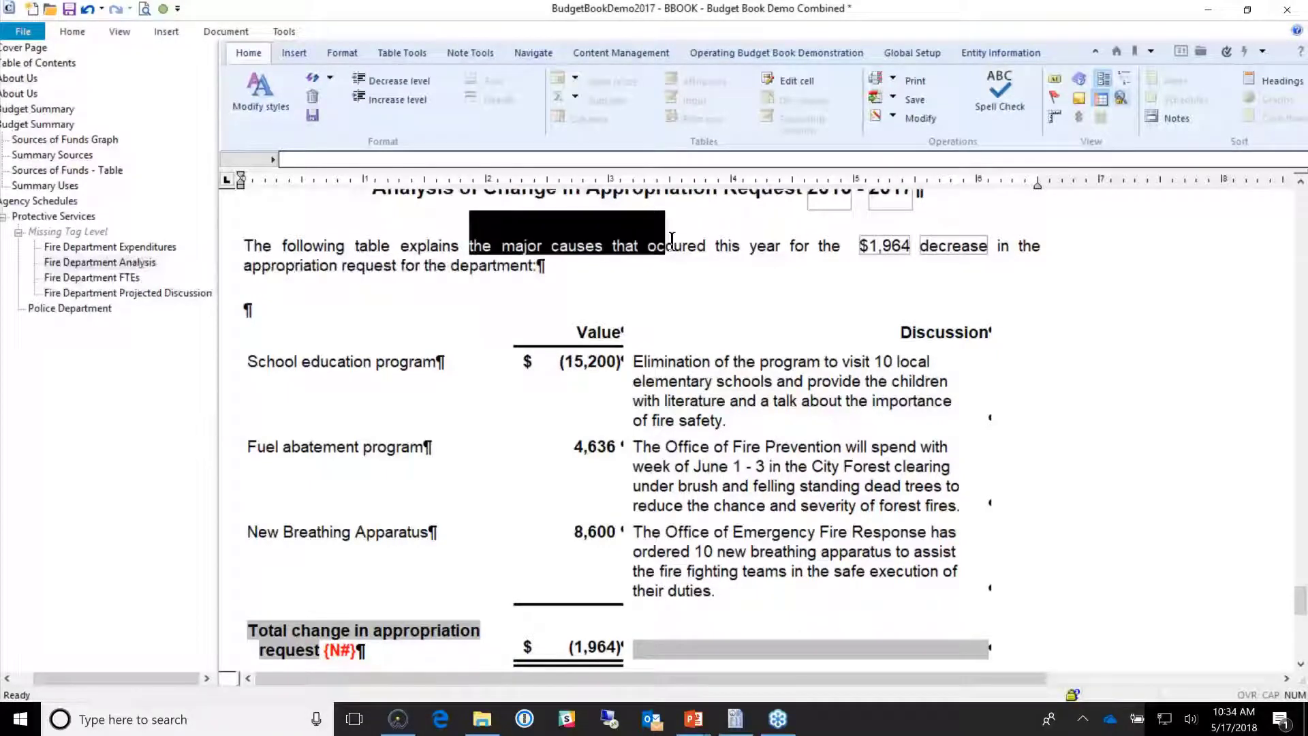
left_click(712, 281)
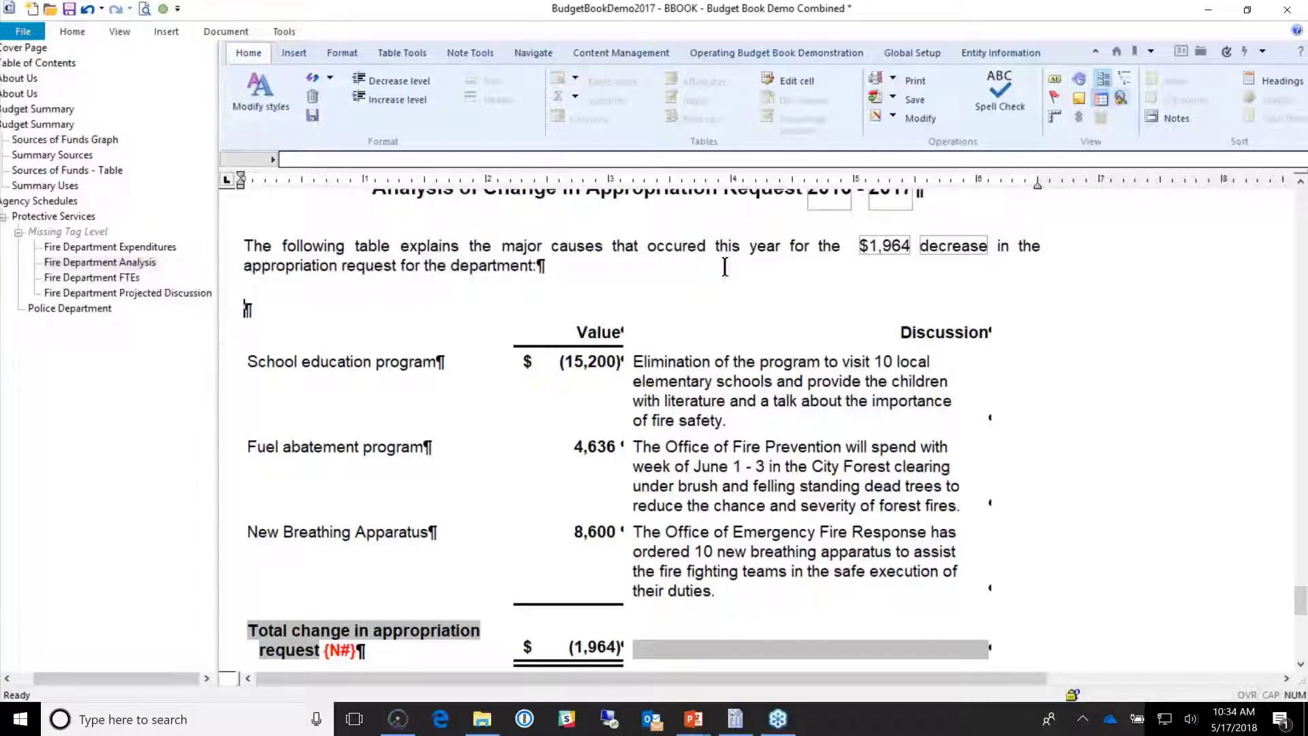
left_click_drag(723, 333, 395, 573)
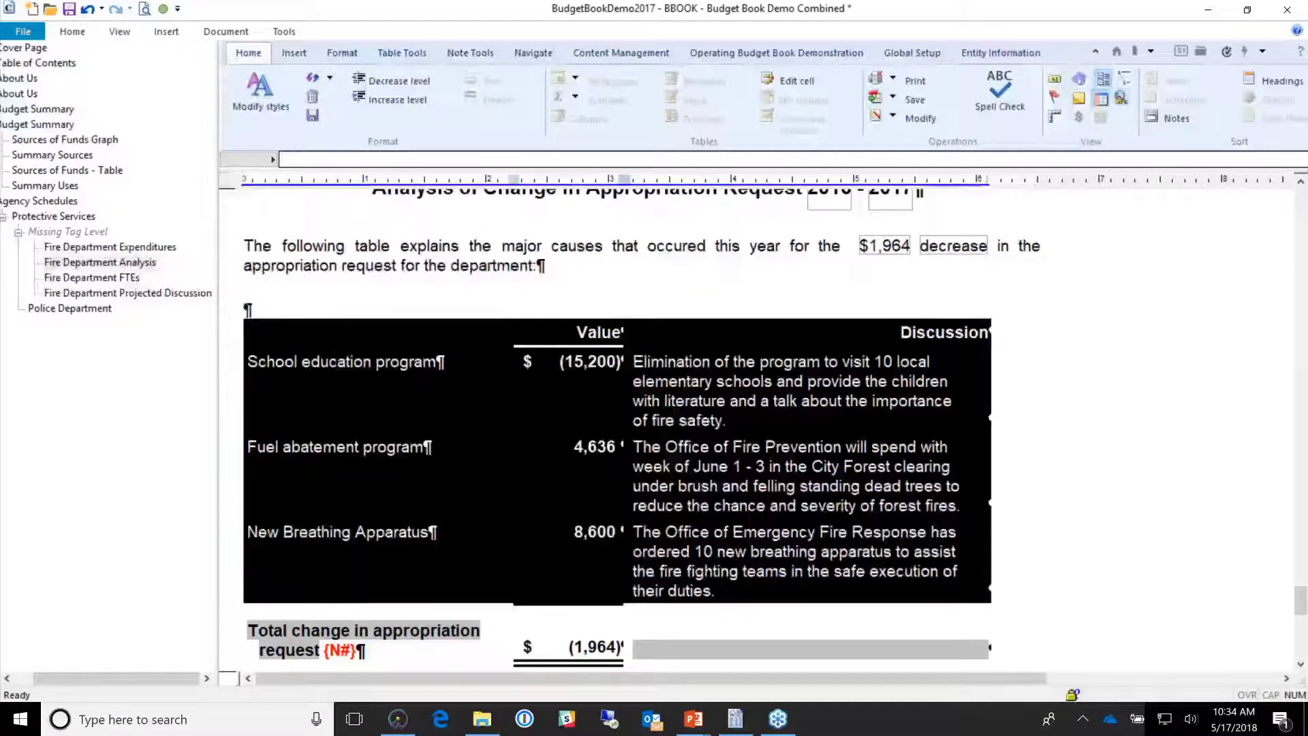
scroll(955, 537, "down", 1)
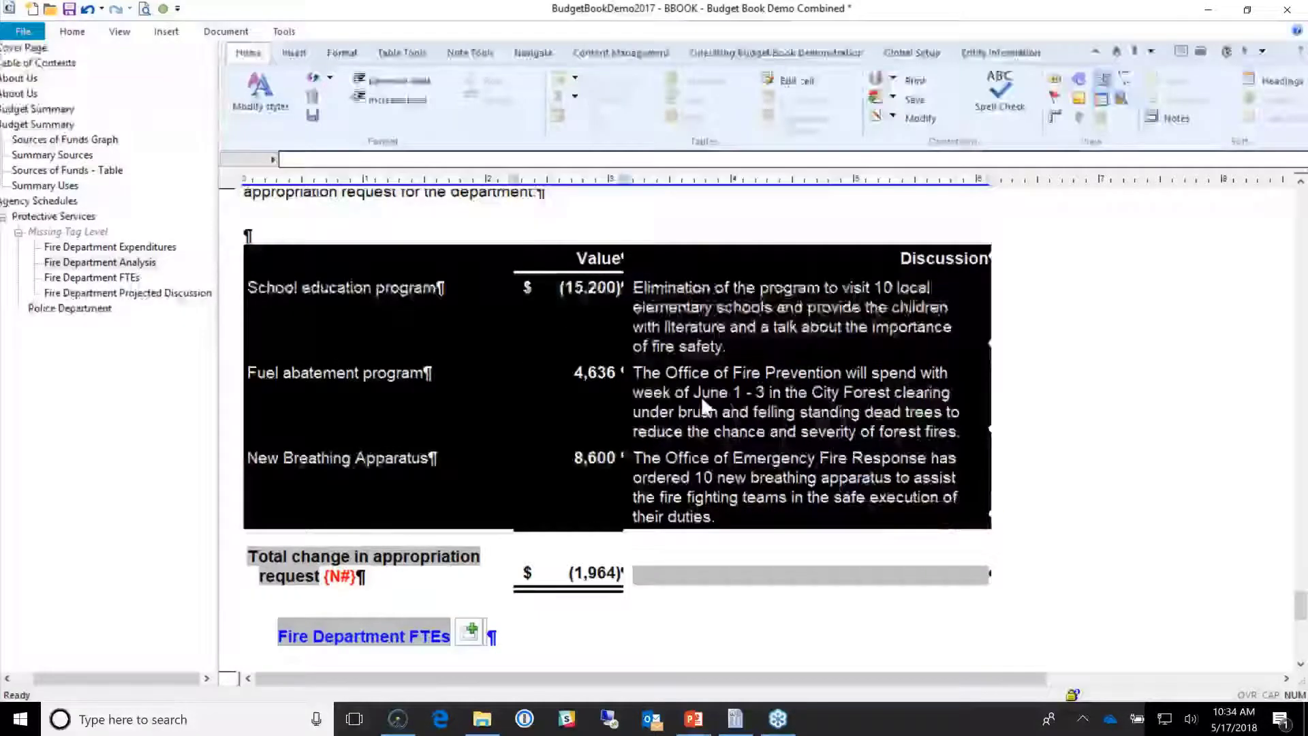
left_click(704, 406)
scroll(722, 443, "down", 6)
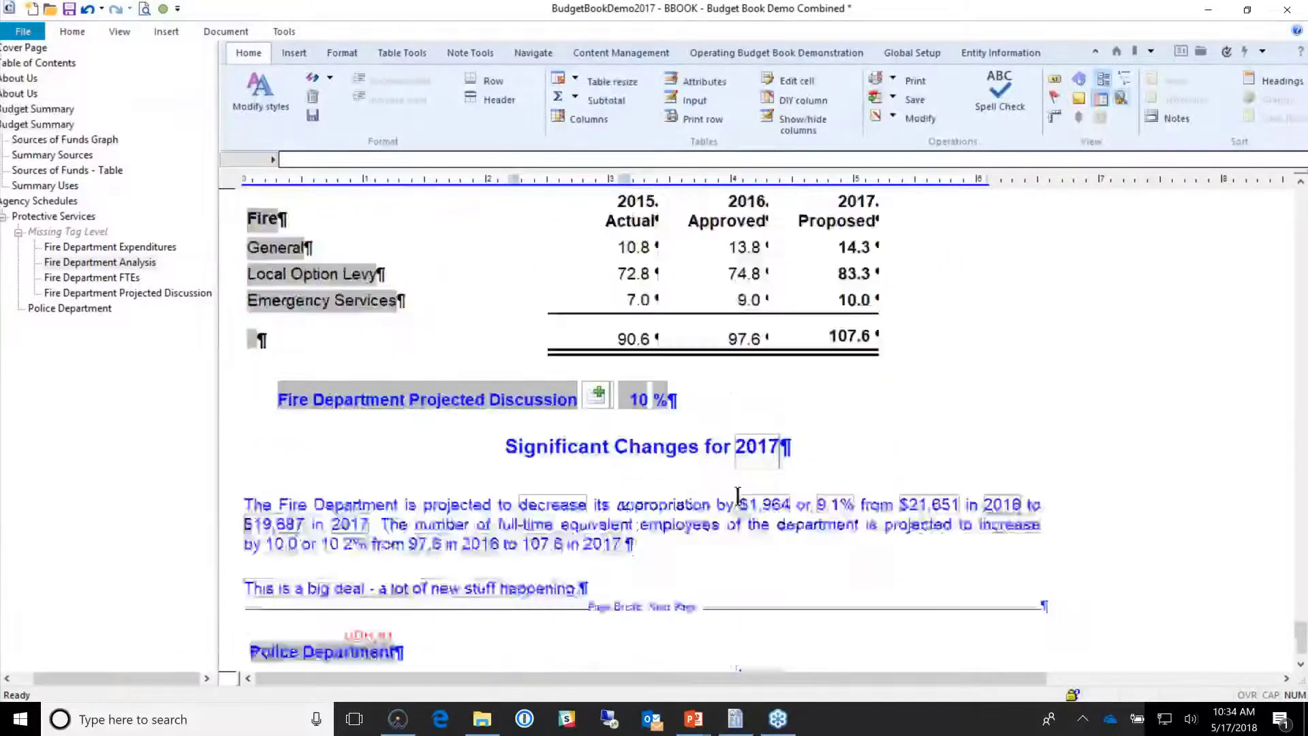
scroll(738, 496, "down", 1)
left_click_drag(506, 374, 647, 503)
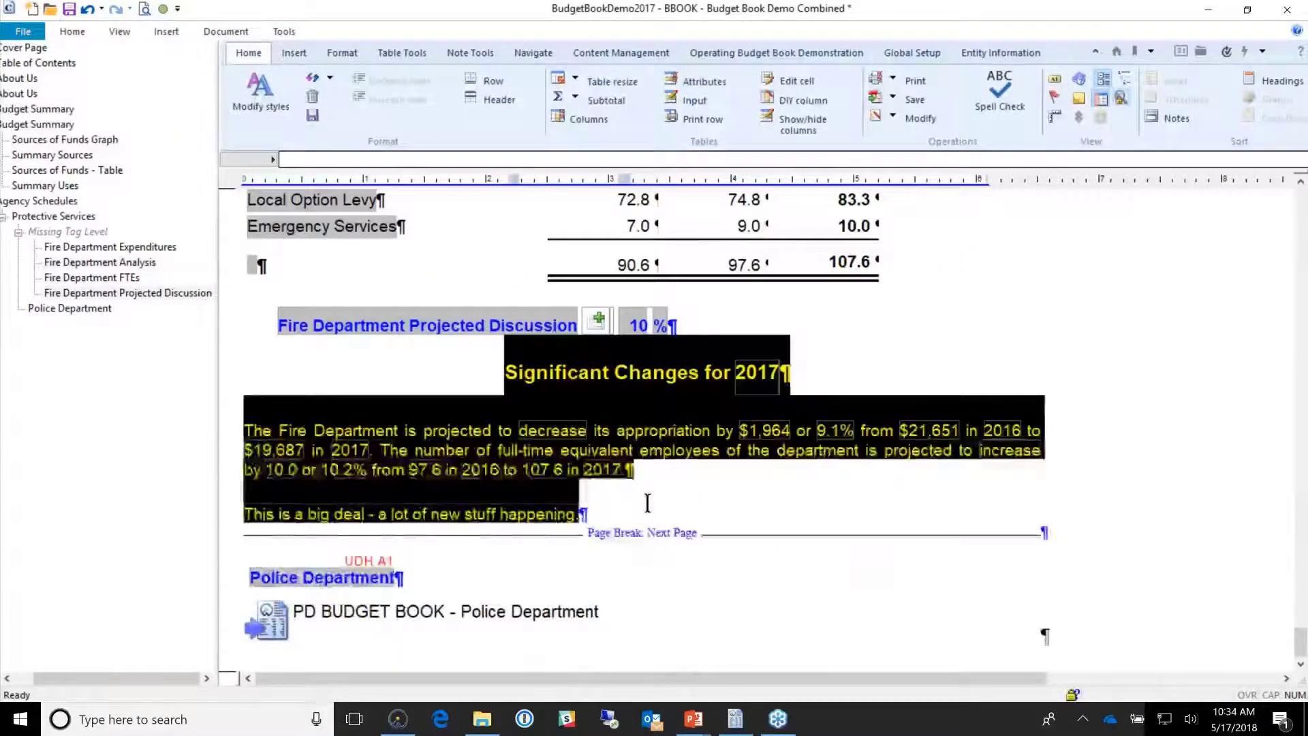
left_click(647, 503)
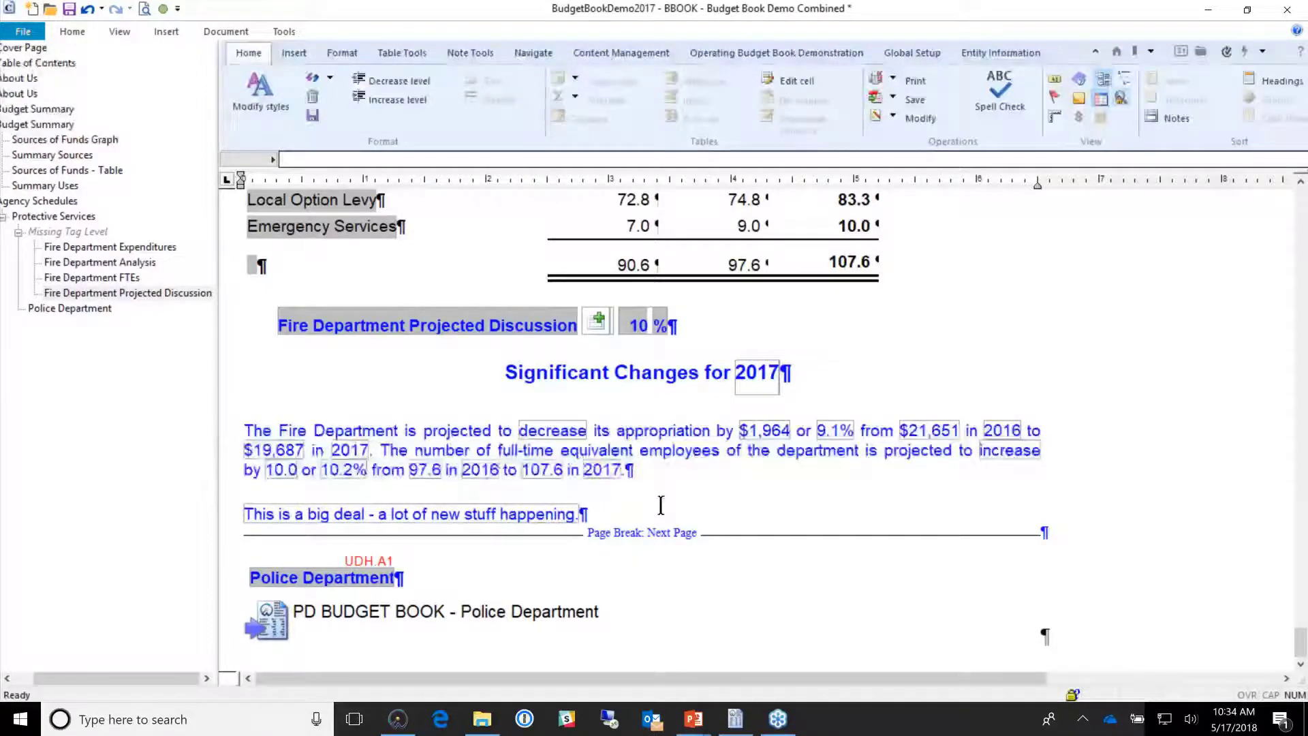
left_click_drag(664, 501, 505, 373)
left_click(594, 430)
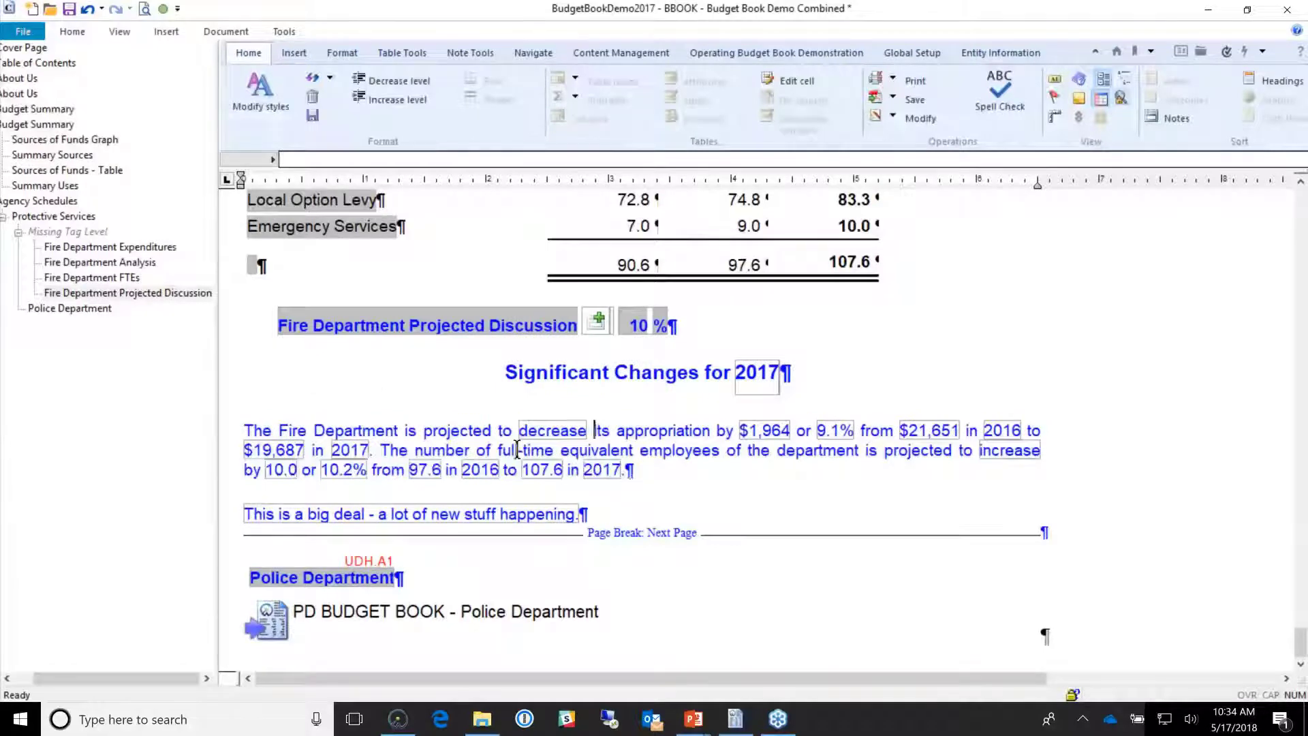
left_click(498, 373)
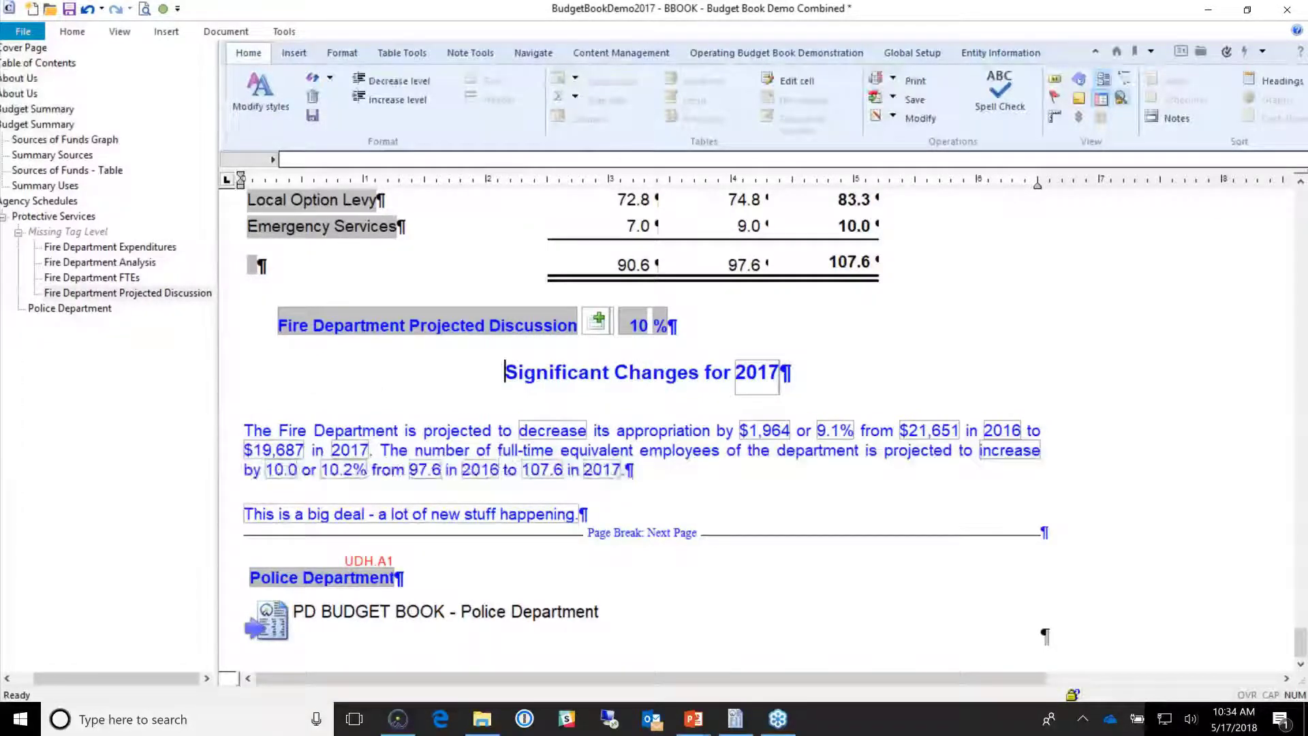
left_click(417, 430)
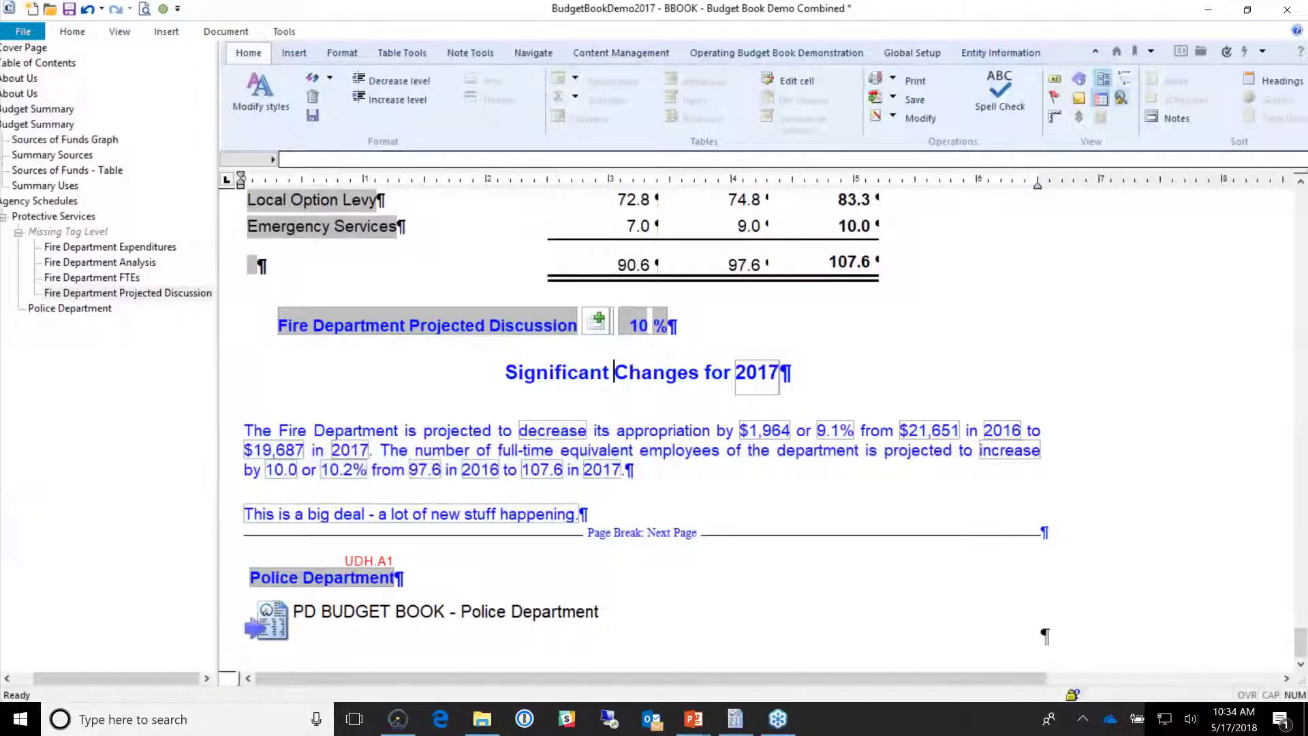
left_click(549, 516)
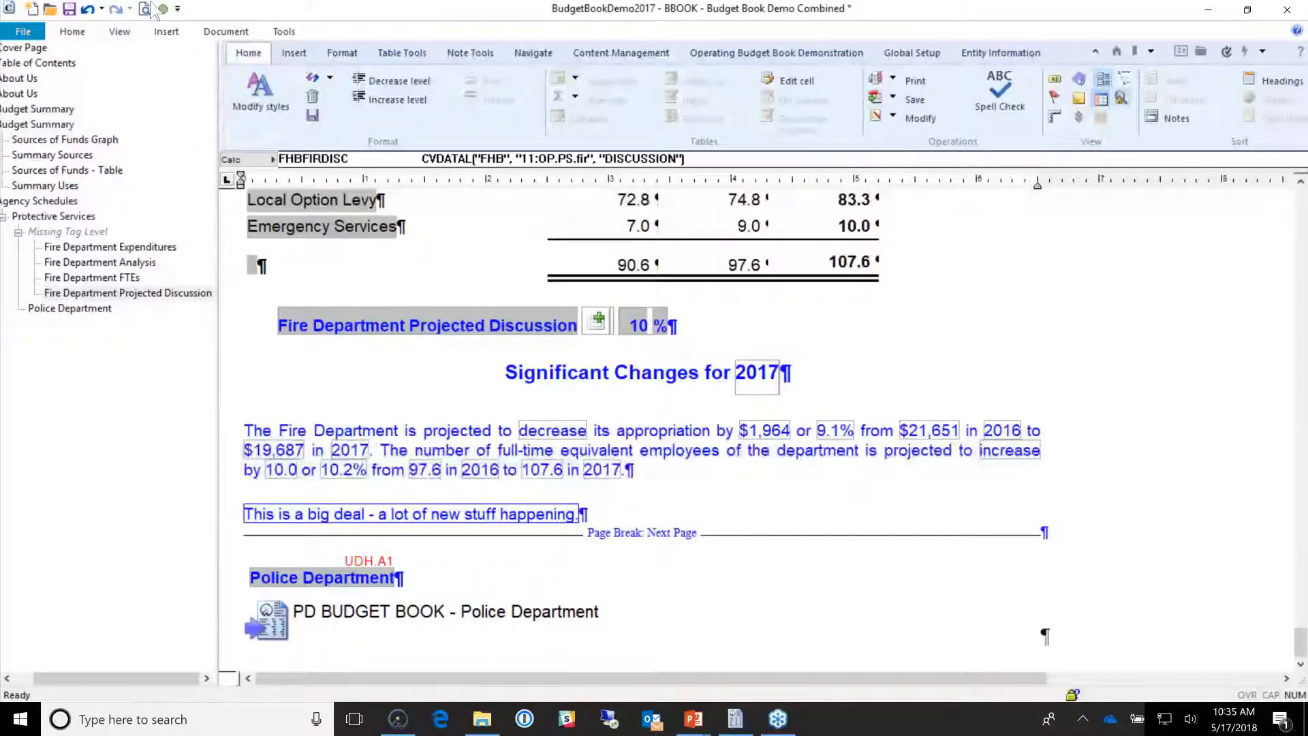
Step: Close the budget book and the City of ABC file, then reopen it and log in
key("alt+F4")
key("alt+f")
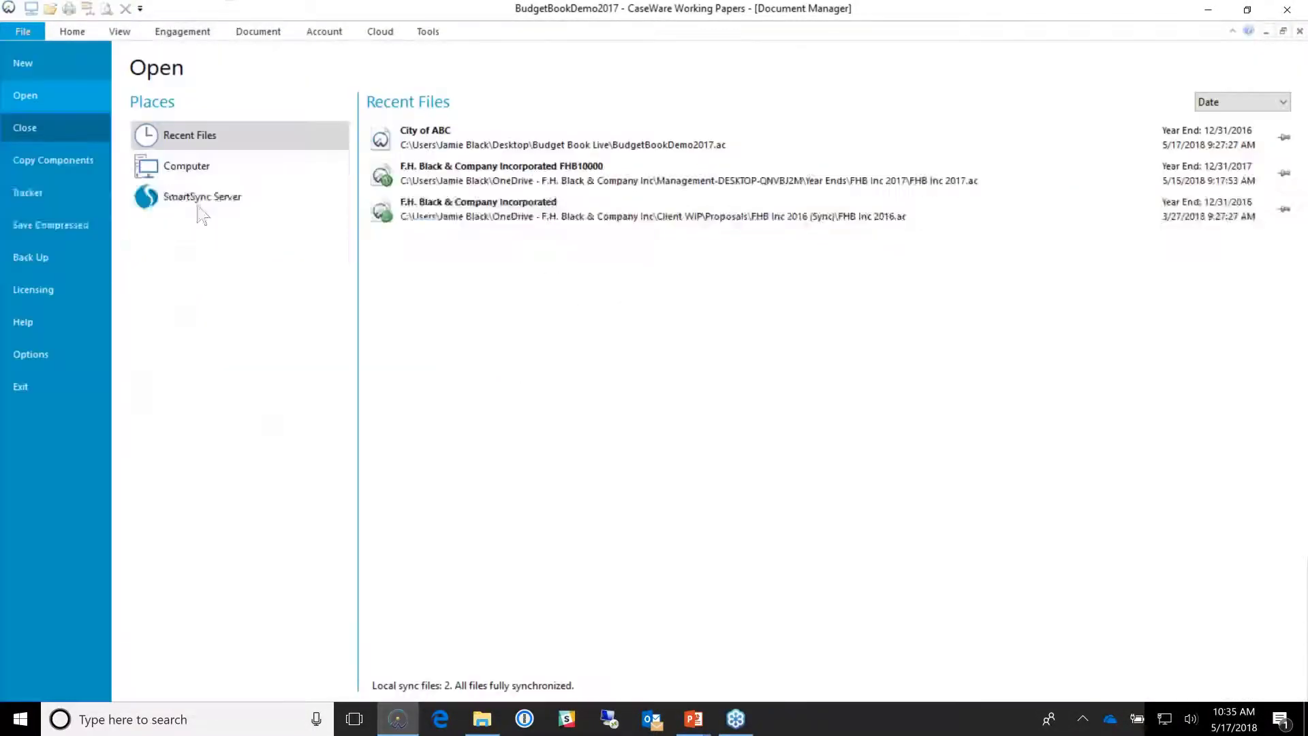
left_click(697, 360)
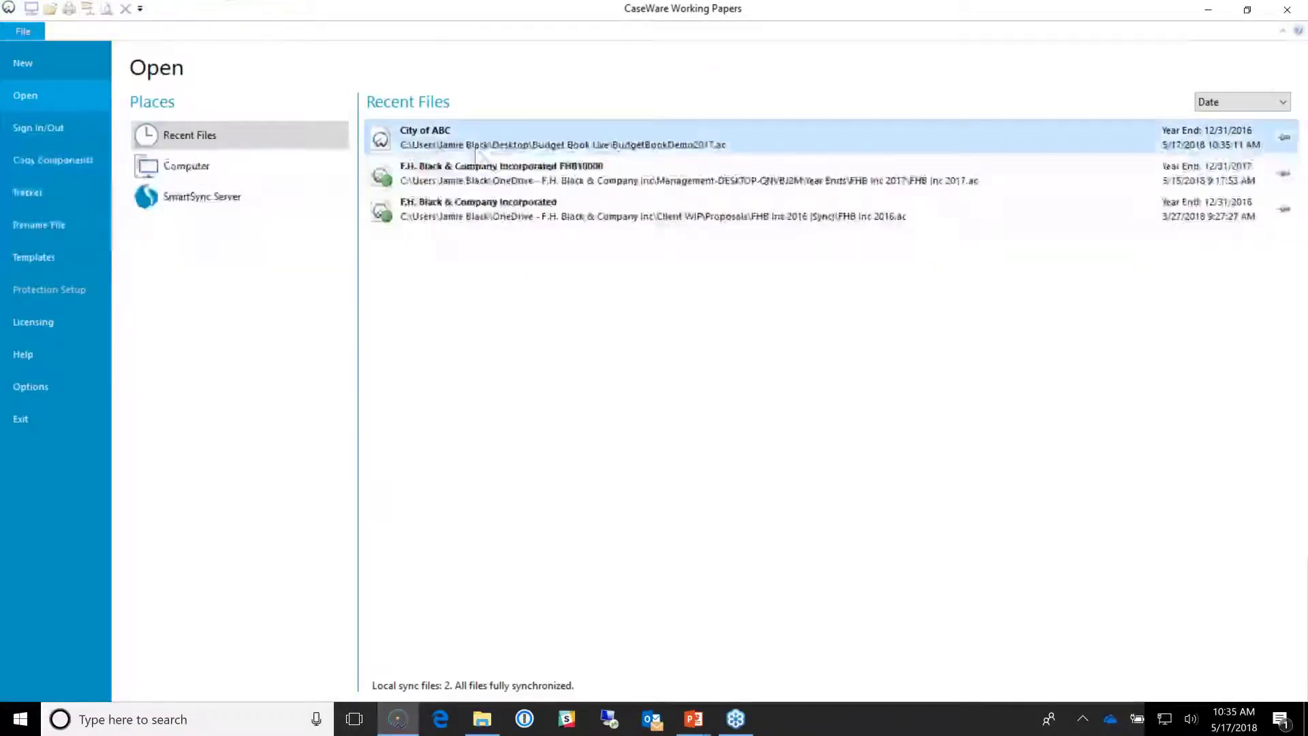
left_click(475, 147)
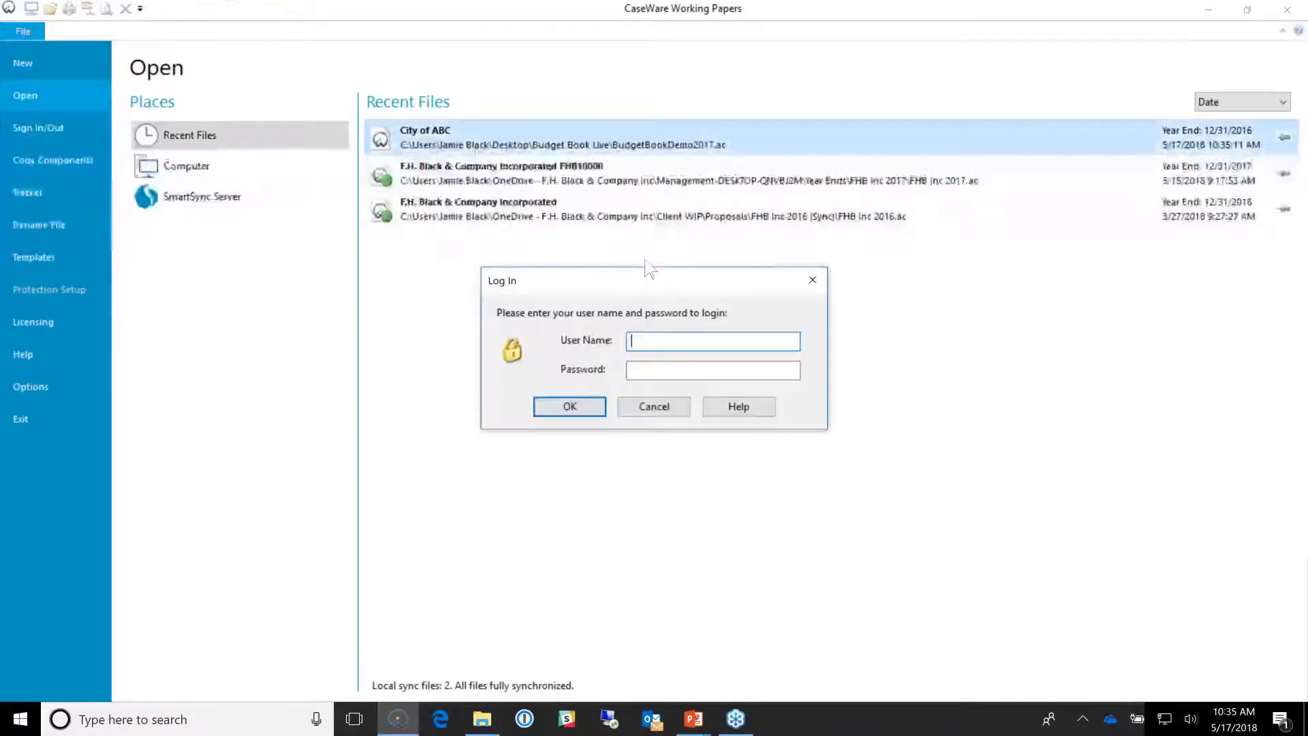
key("Tab")
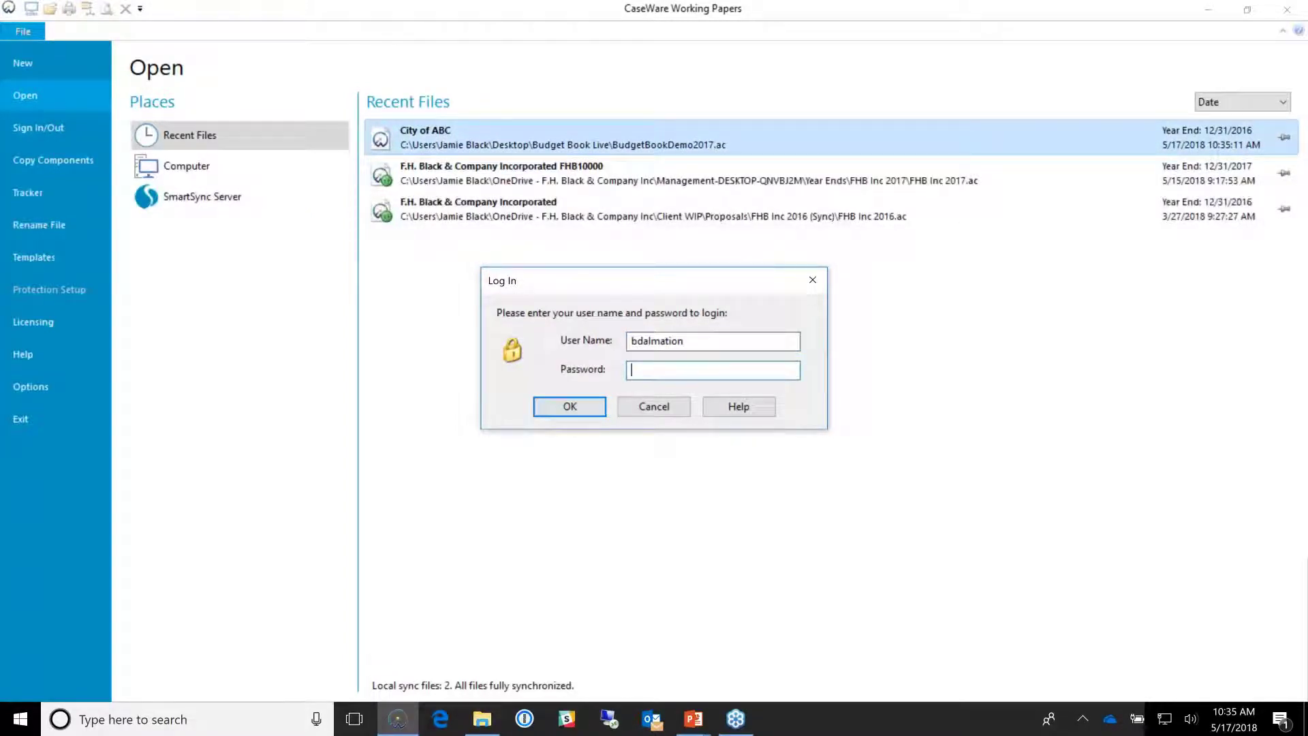
key("Return")
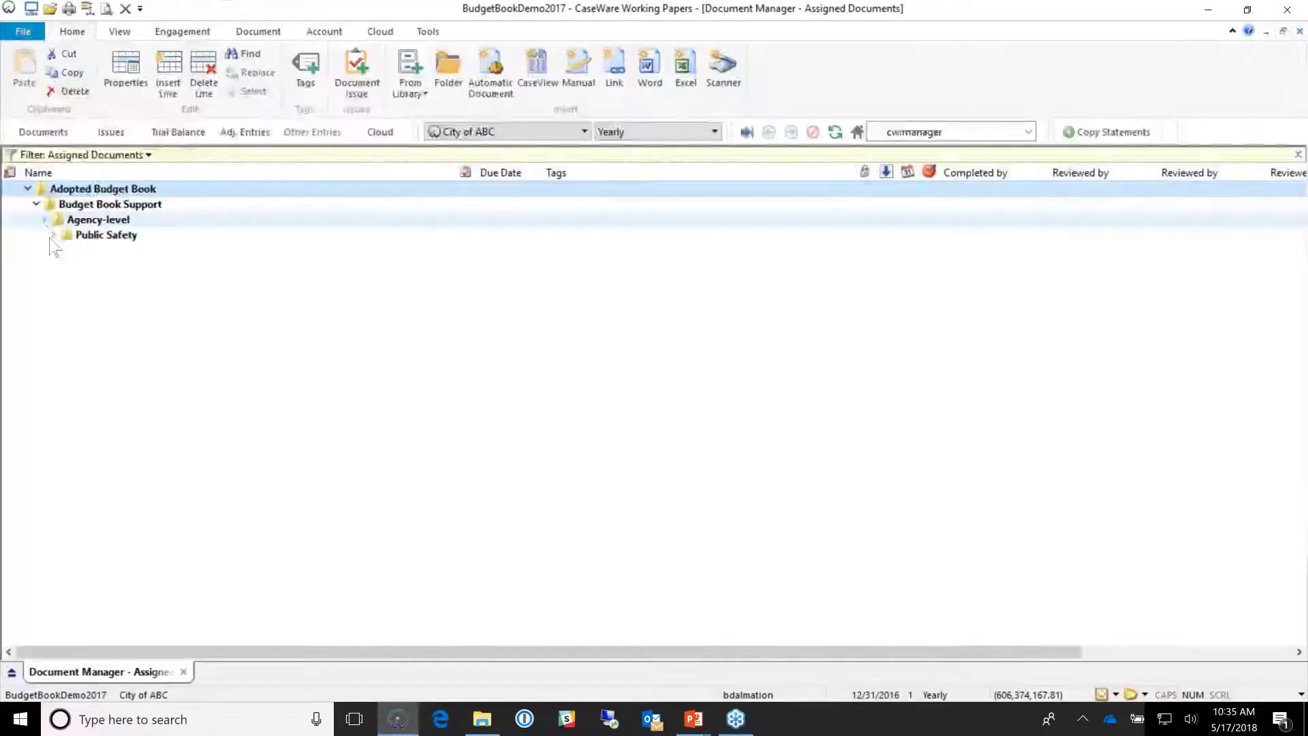
Step: Expand Public Safety and open the Fire Department Variance Discussion (FIREDISC) document
left_click(52, 236)
left_click(136, 283)
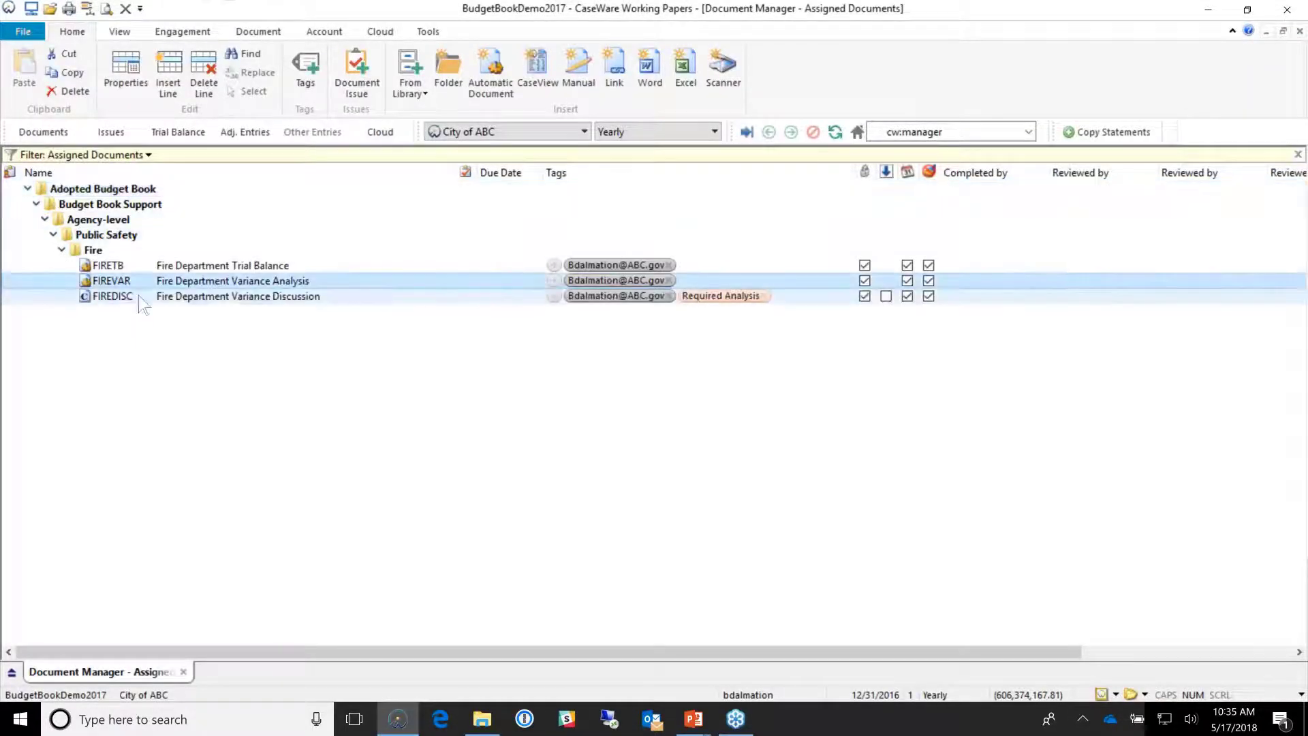
left_click(140, 297)
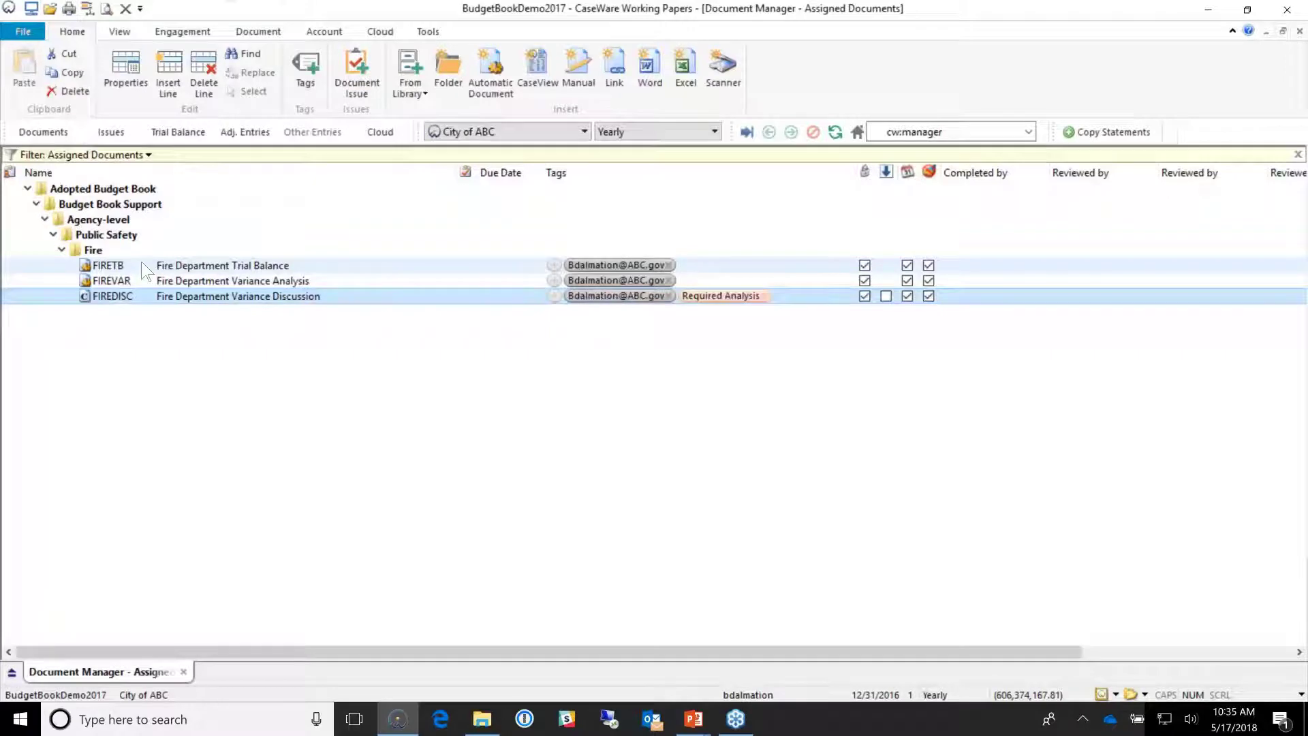
double_click(191, 296)
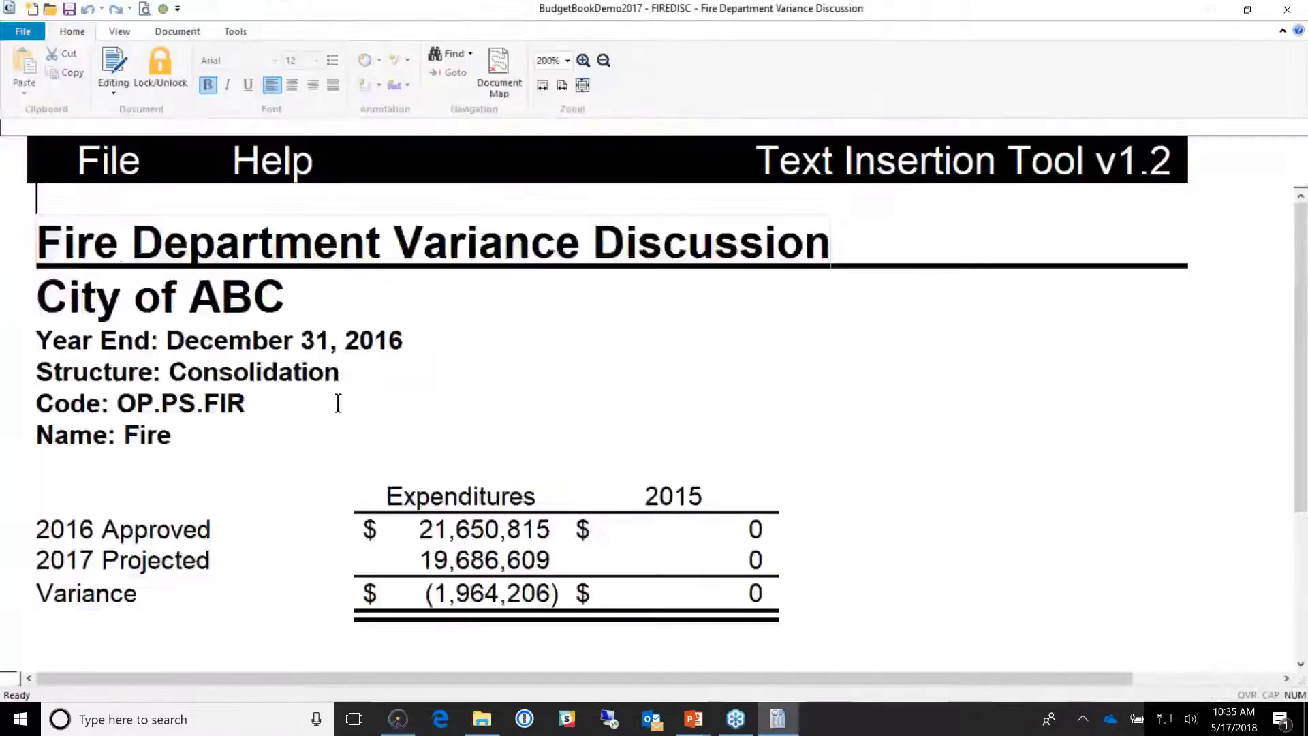
Step: Type the paragraph ending 'As a result we have slashed the education program.' and save FIREDISC
scroll(338, 403, "down", 2)
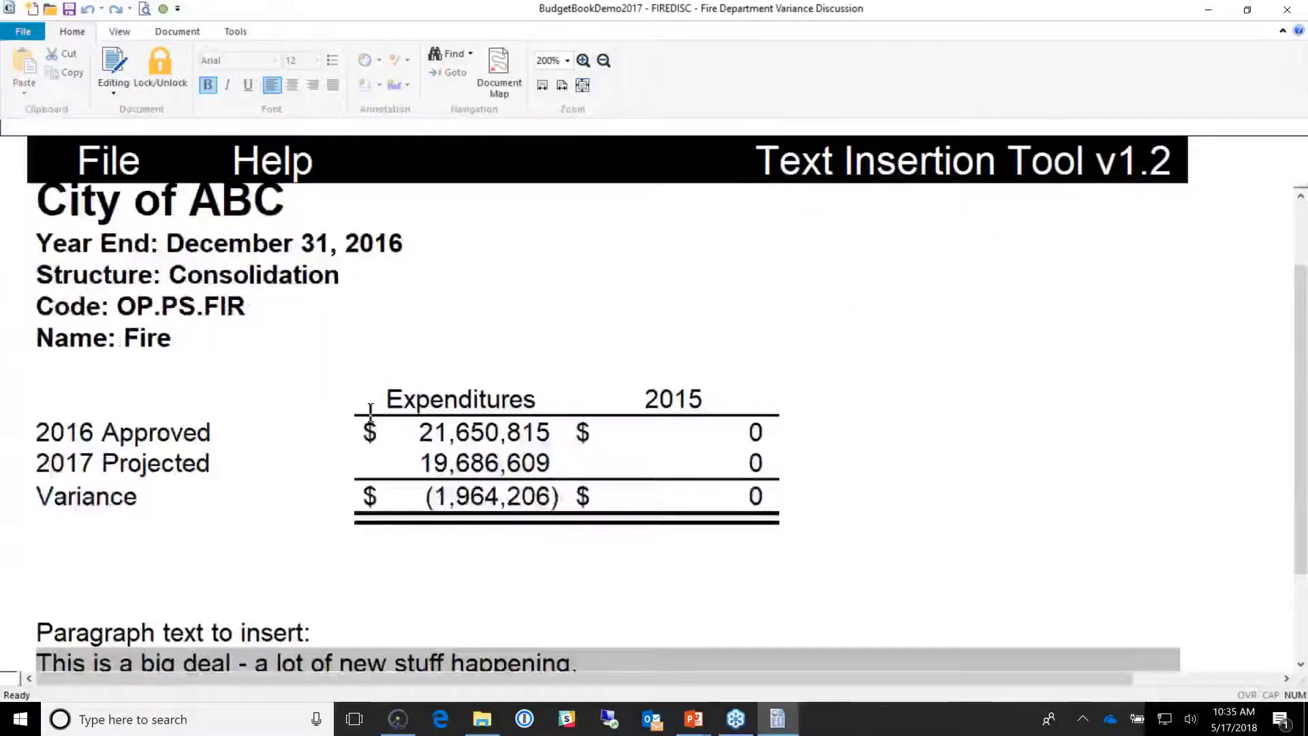
scroll(165, 423, "down", 2)
left_click(399, 399)
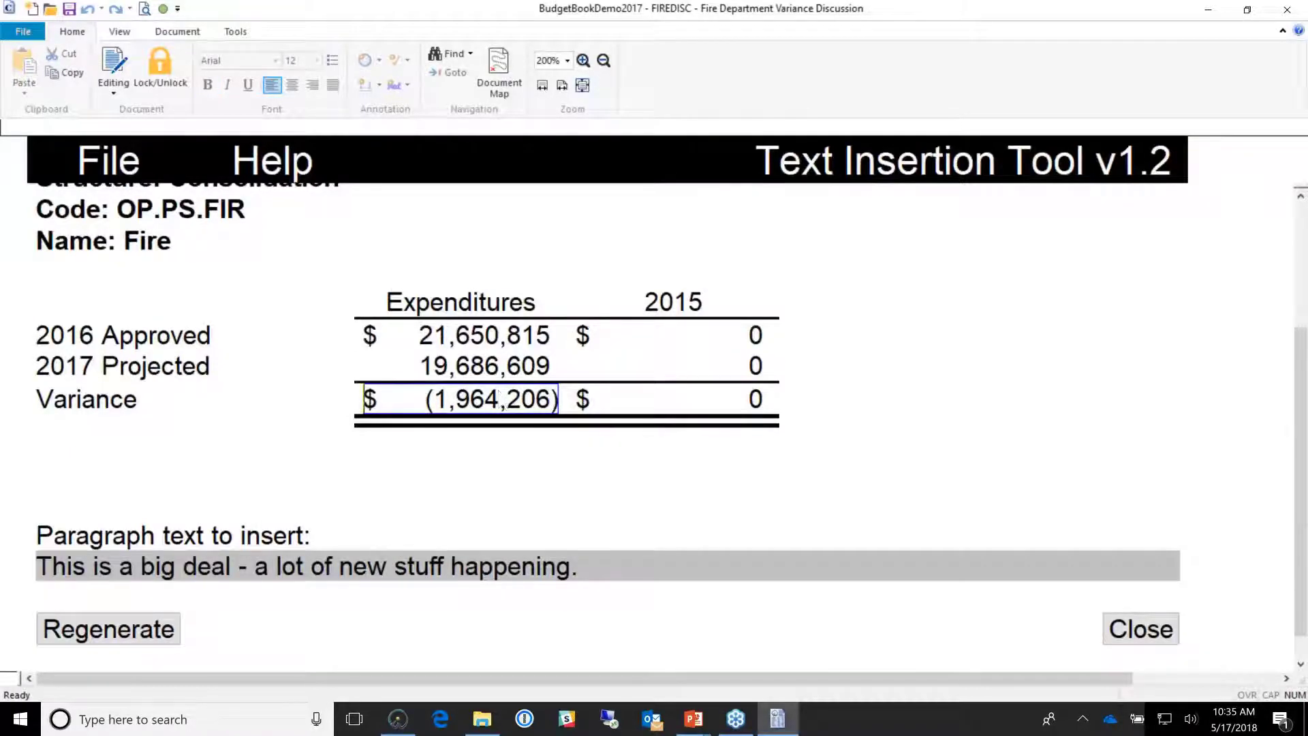
left_click(550, 583)
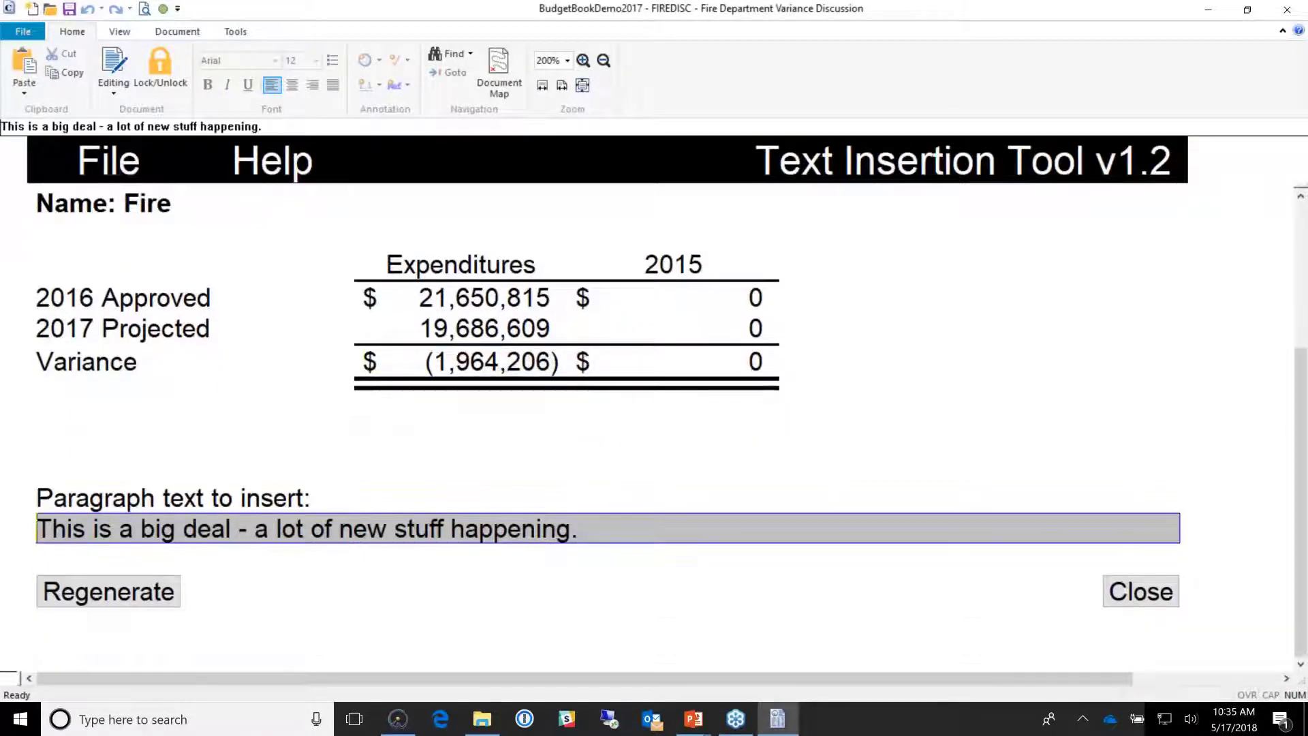
scroll(550, 584, "down", 1)
type("Here")
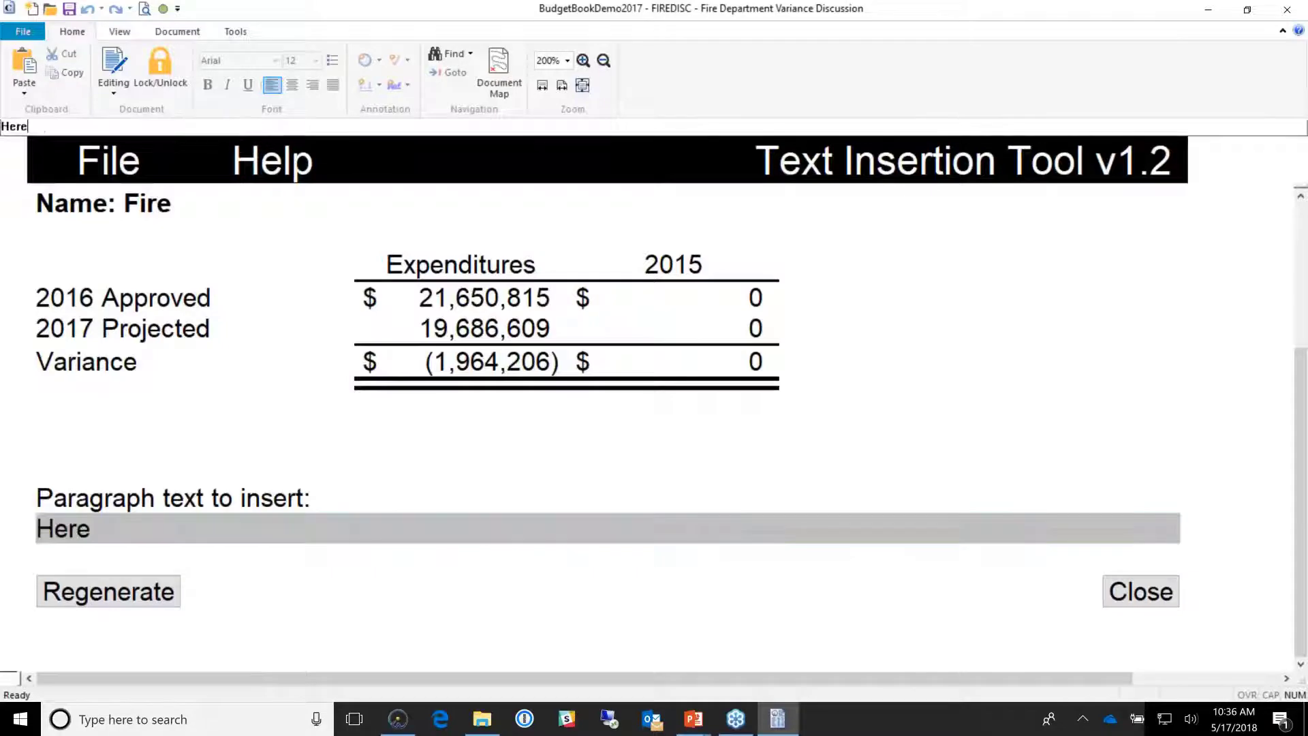
type(" at the City ")
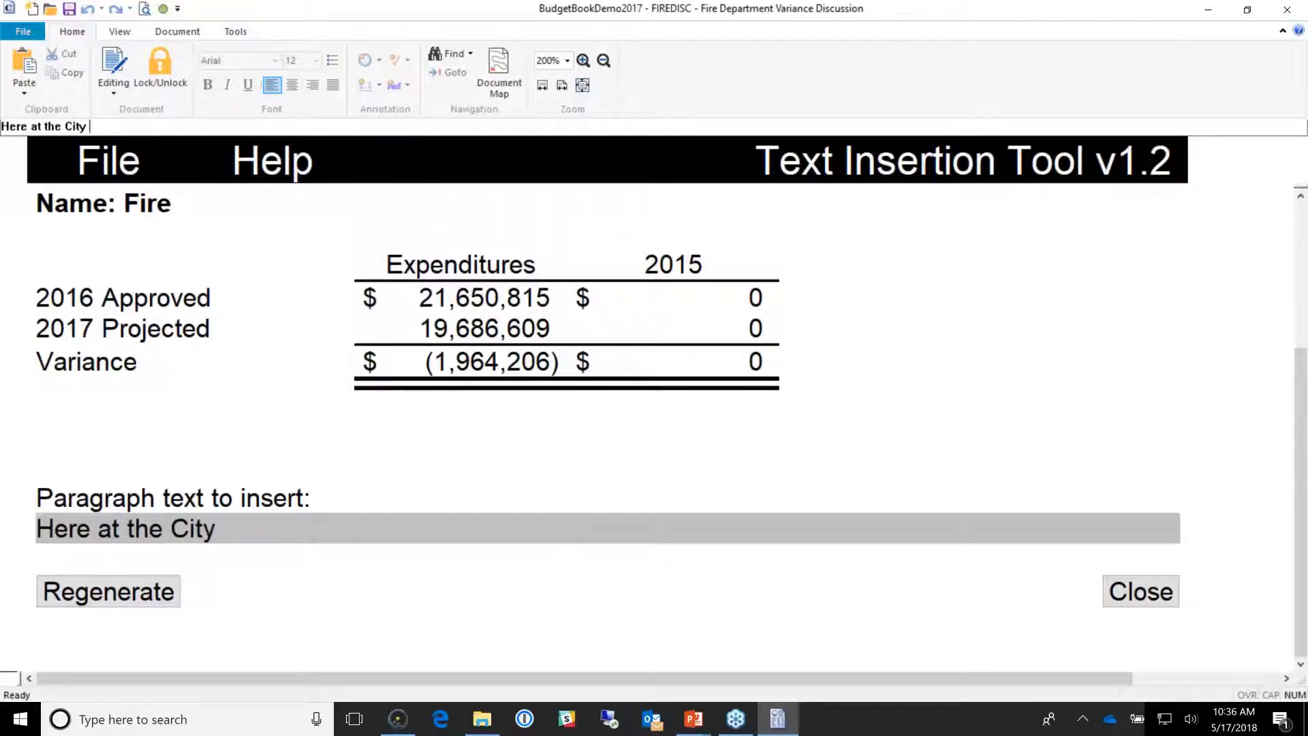
type("of ABC we th")
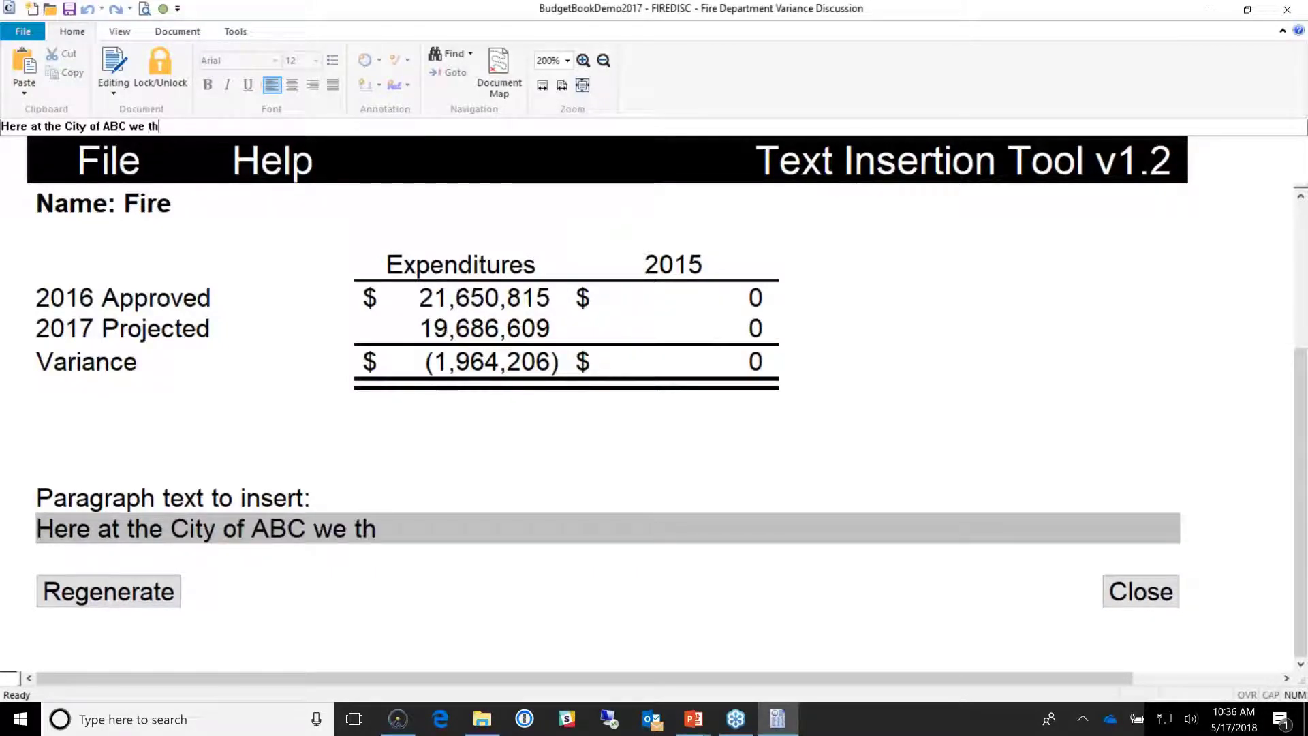
type("ink kids are ")
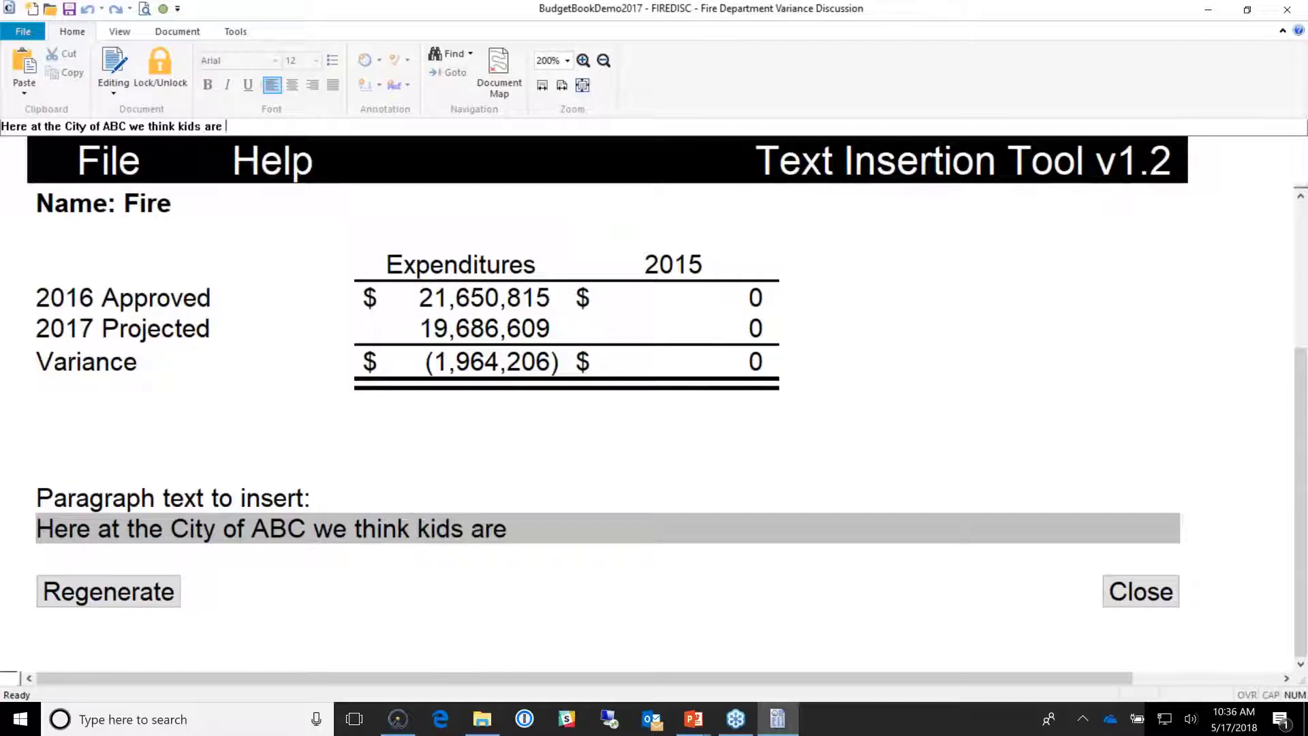
type("smart and do n")
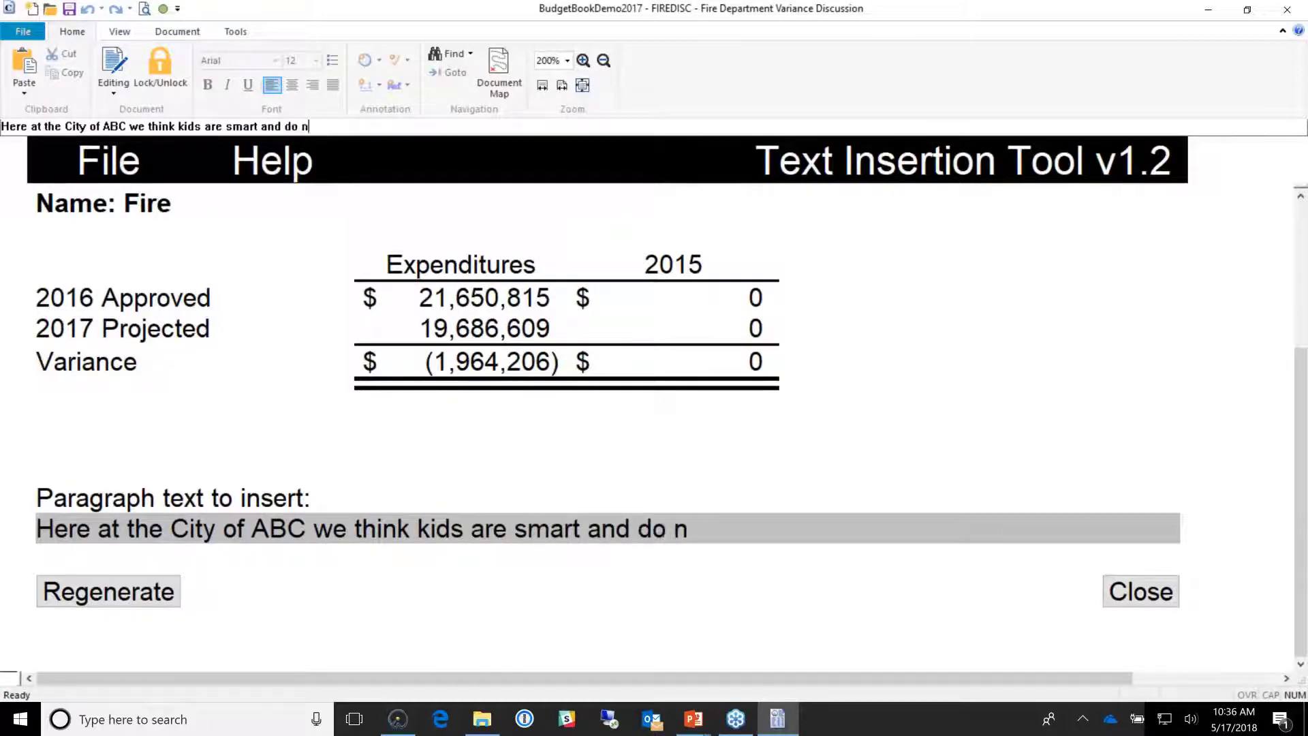
type("ot need much e")
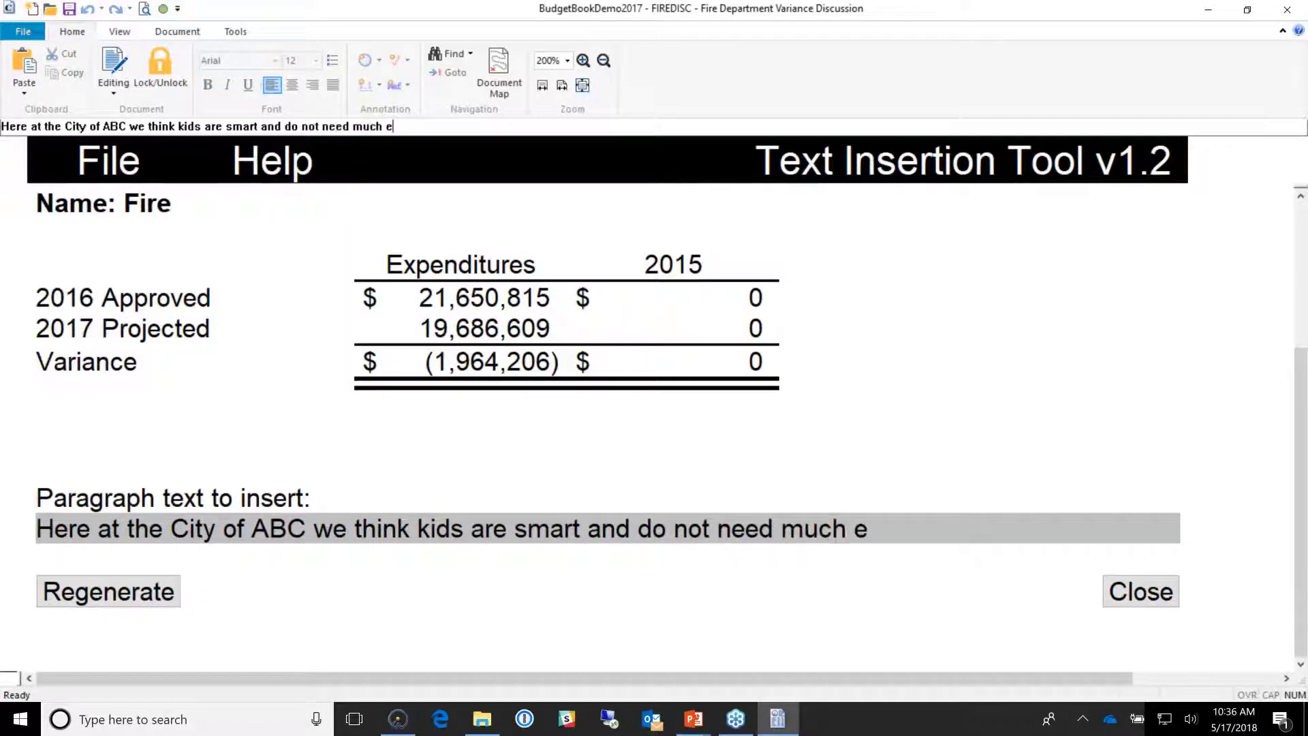
type("ducation. ")
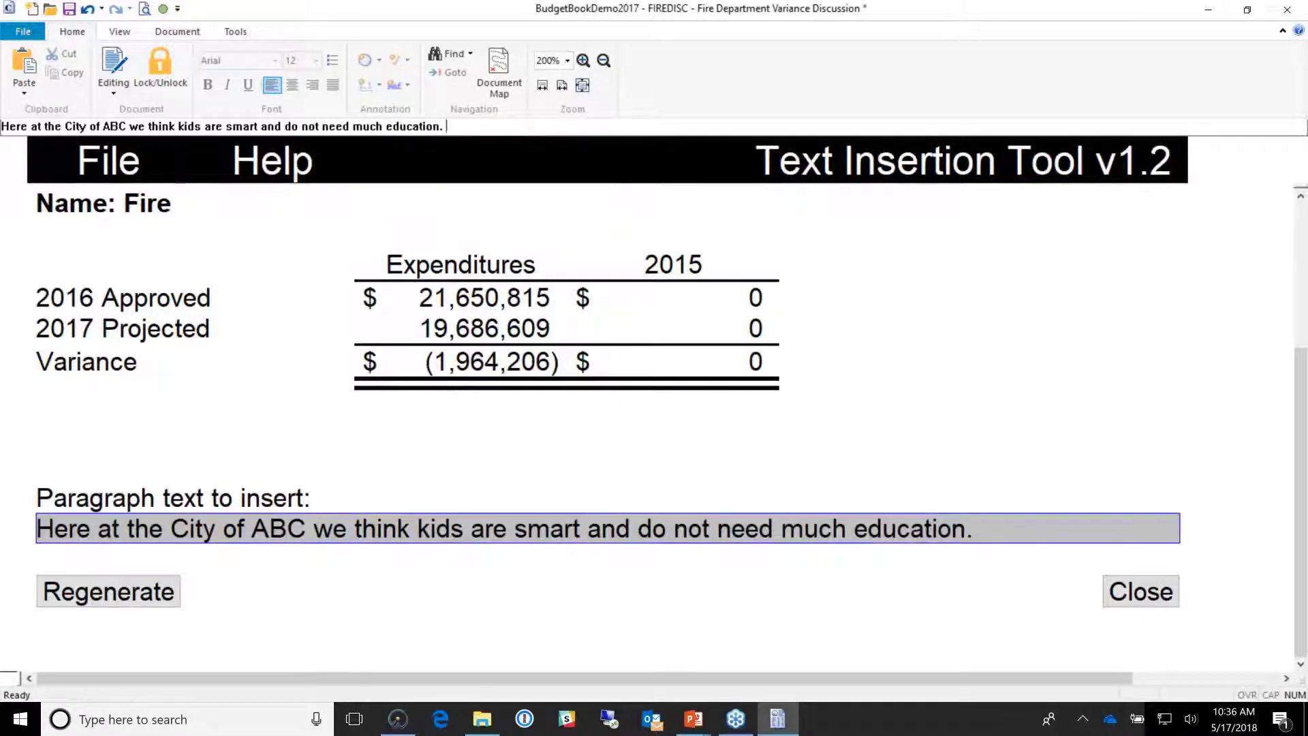
type("AS")
key("BackSpace")
type("s a")
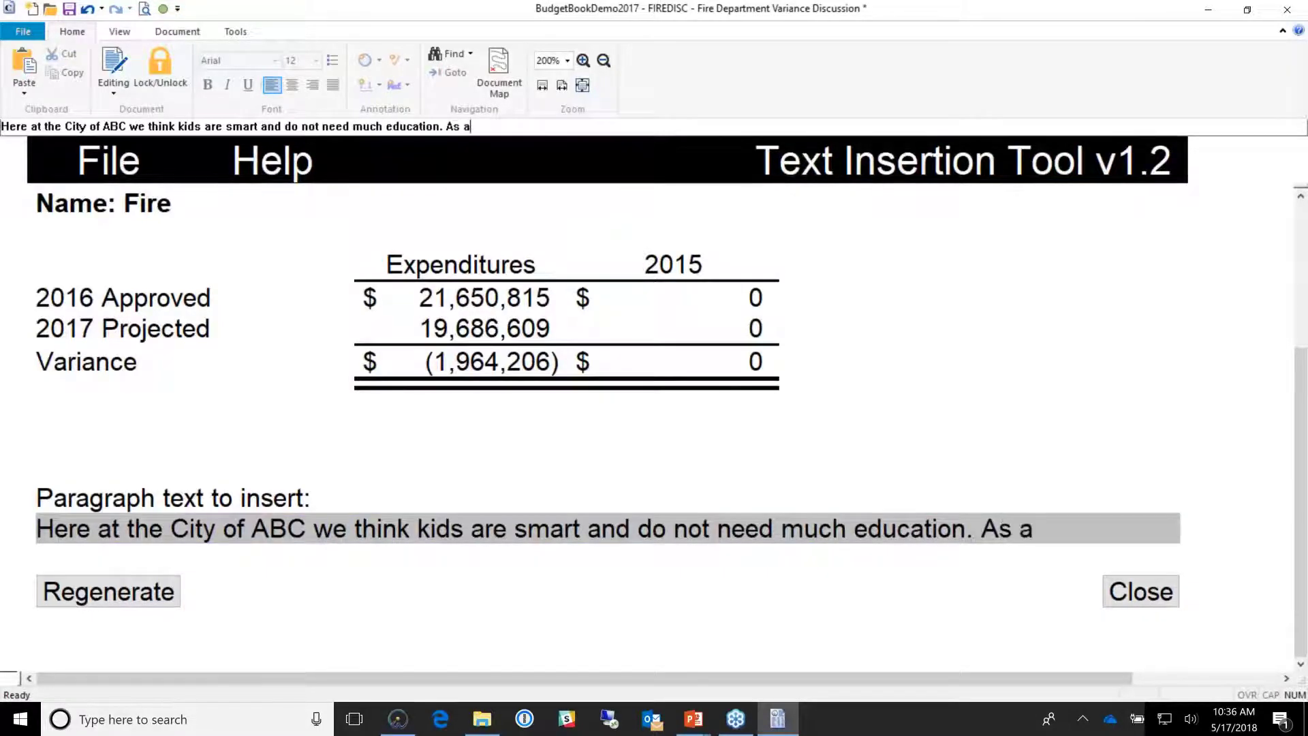
type(" result we")
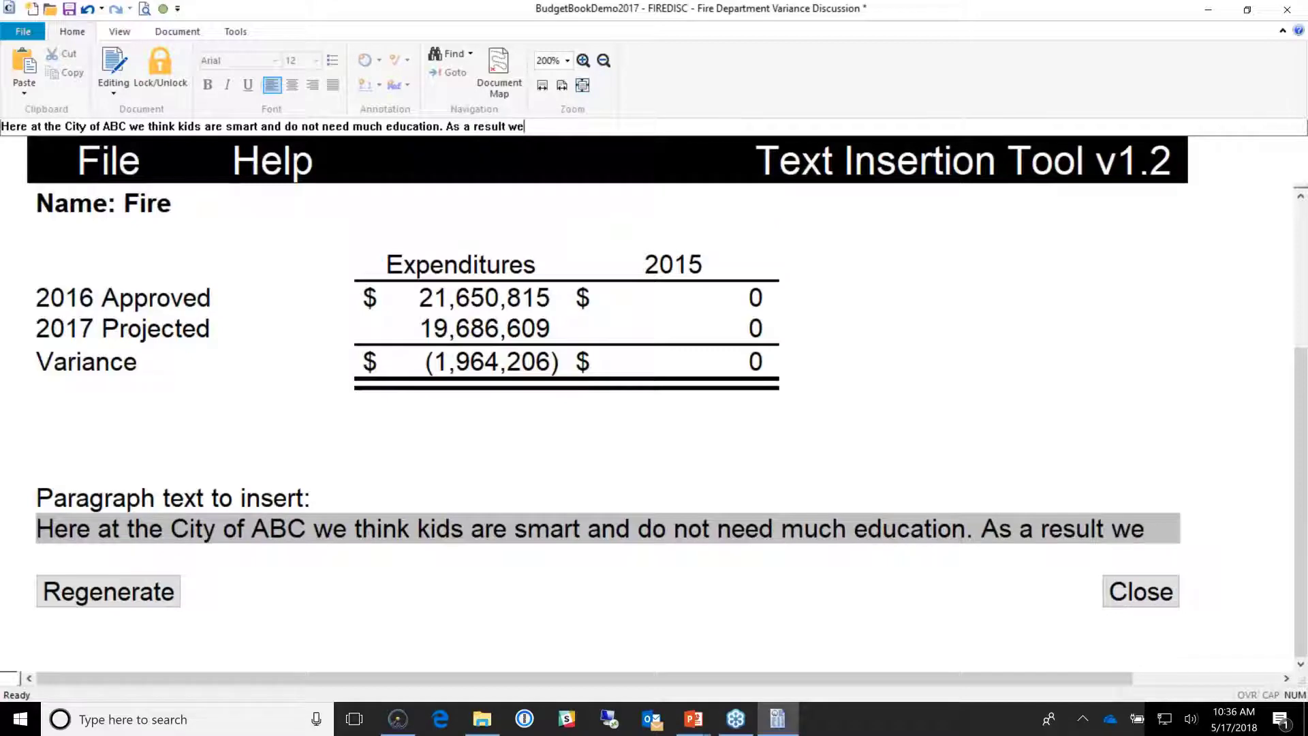
type(" have slashed ")
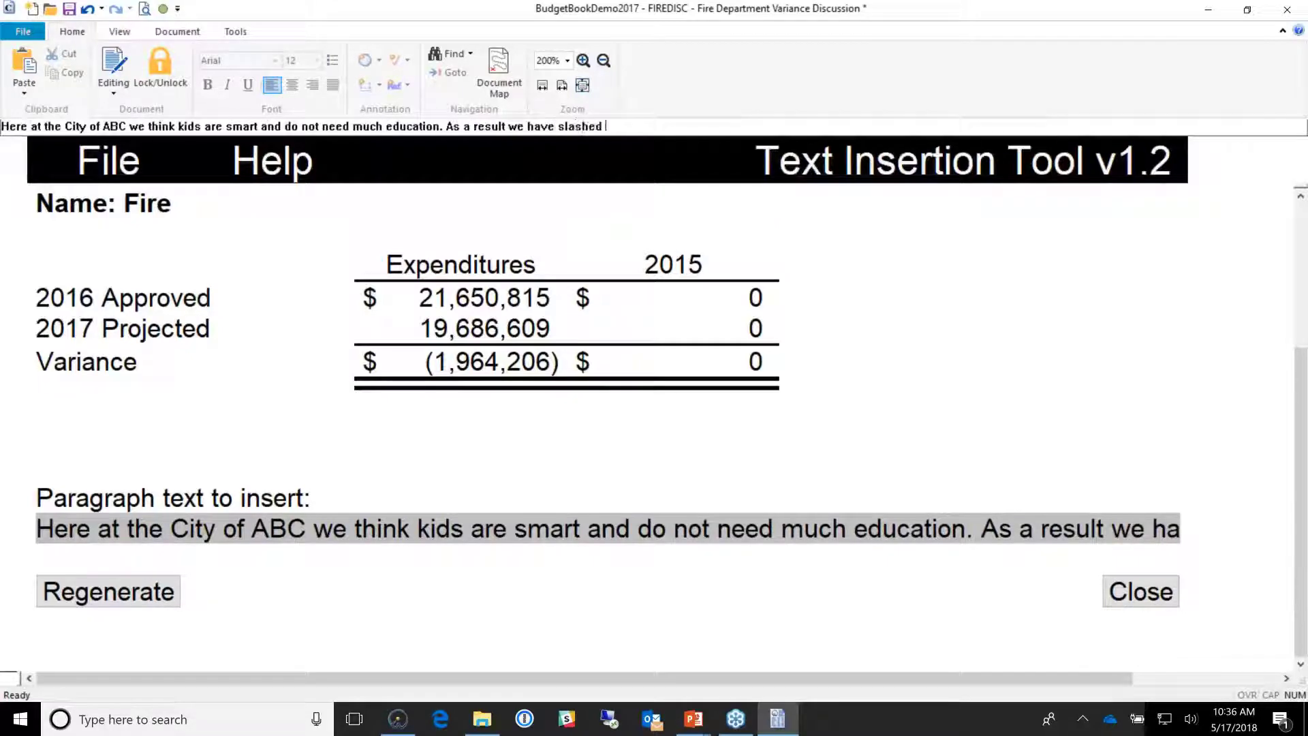
type("the education p")
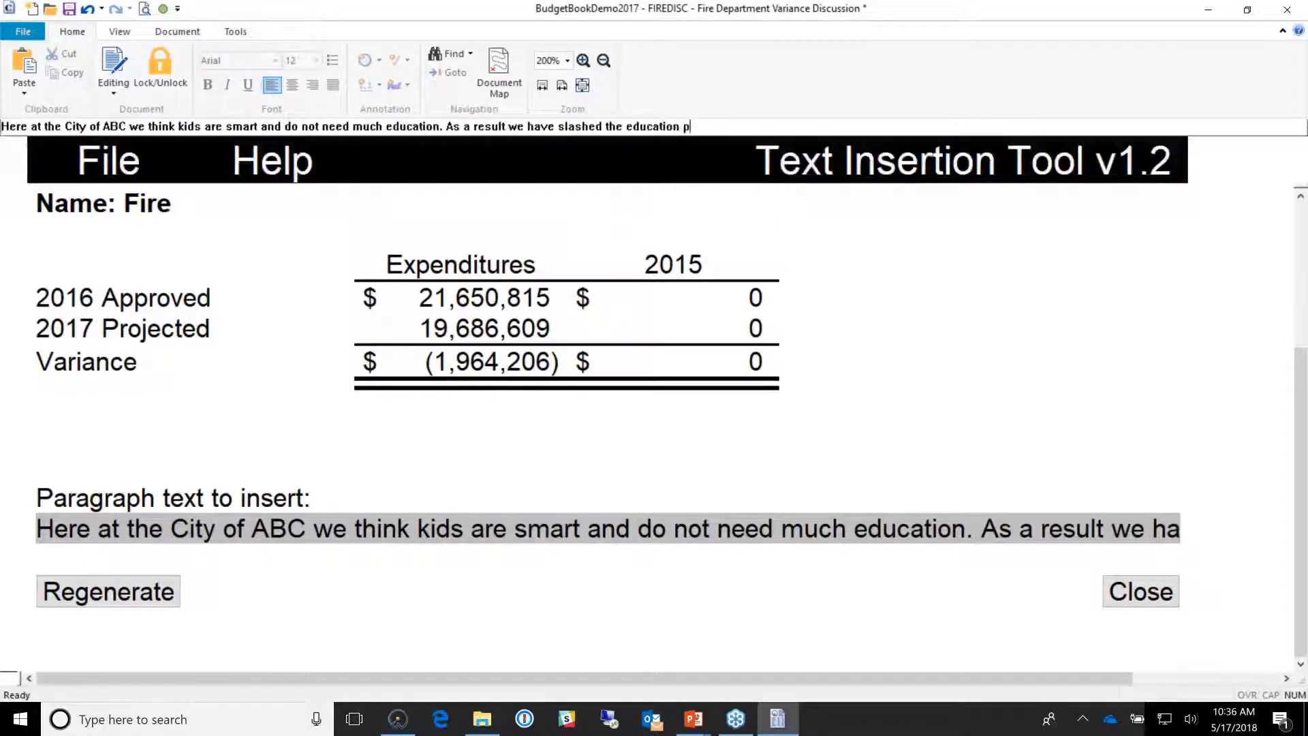
type("rogram.")
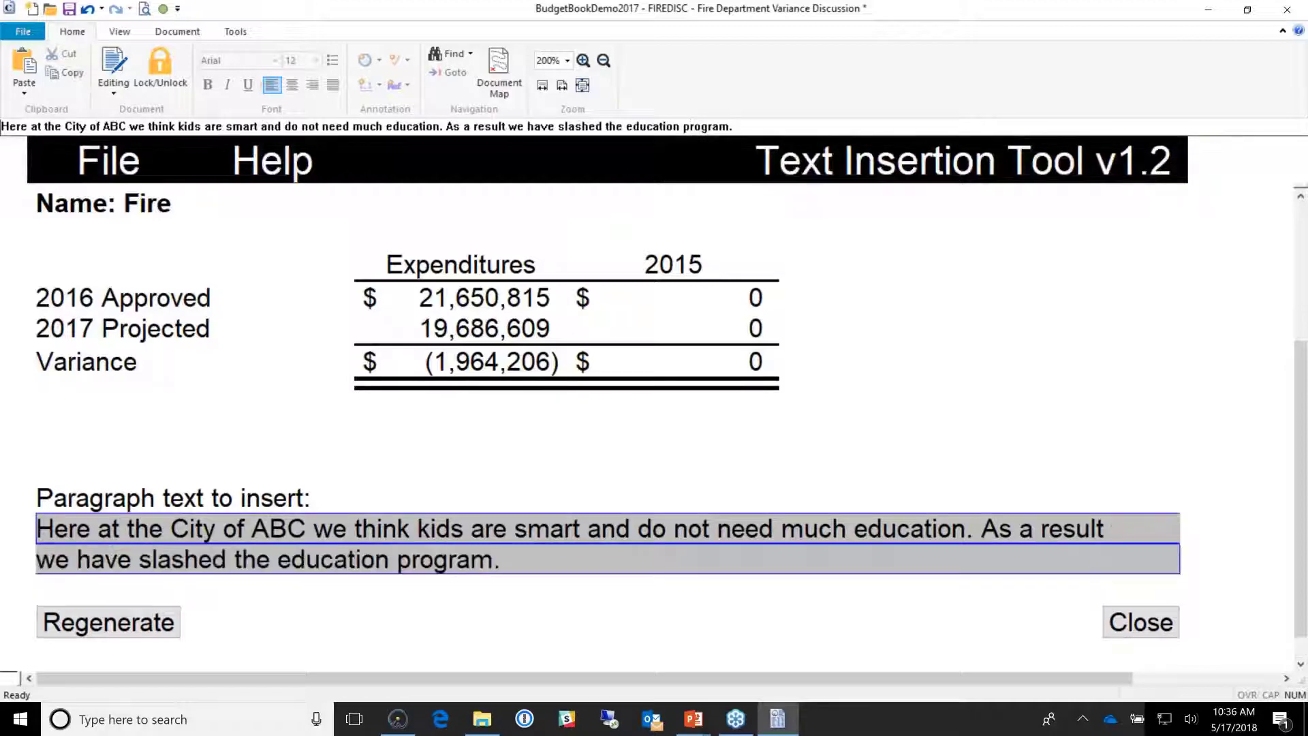
key("ctrl+s")
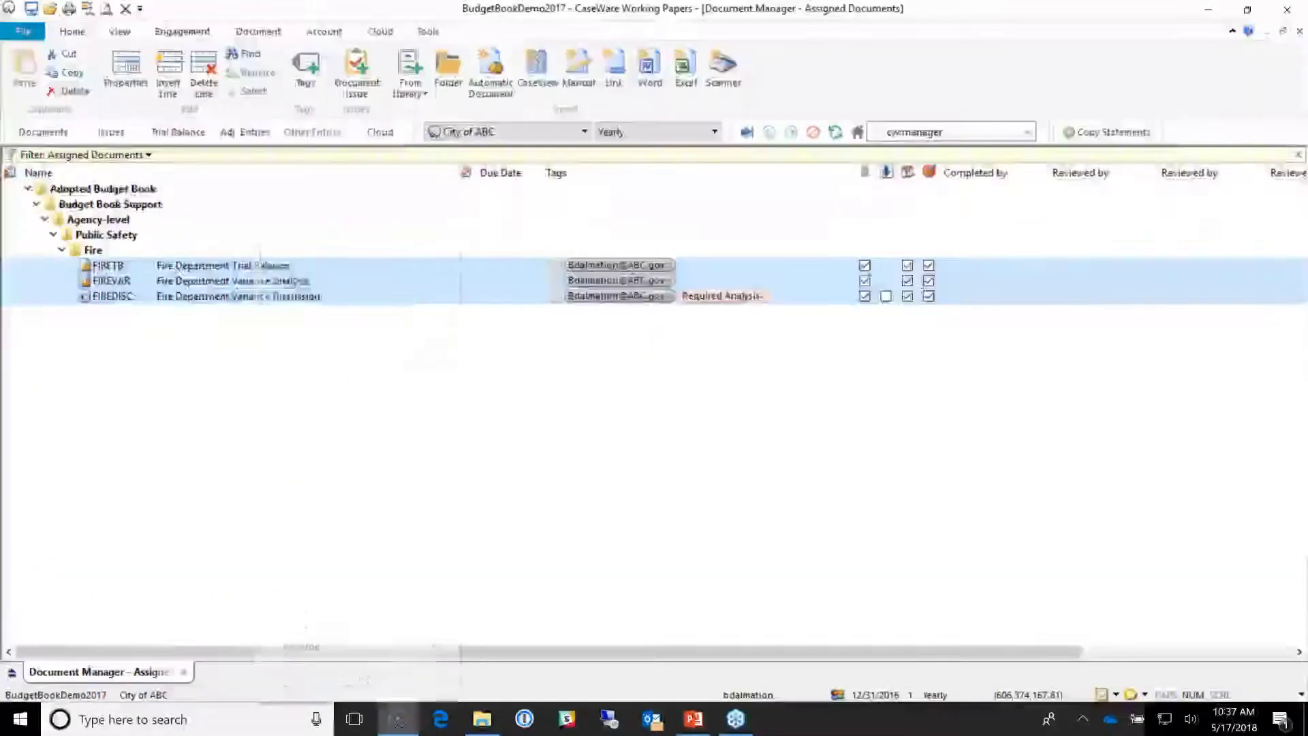
Step: Sign off the three Fire documents as Completed, then close the City of ABC file
right_click(253, 296)
left_click(361, 672)
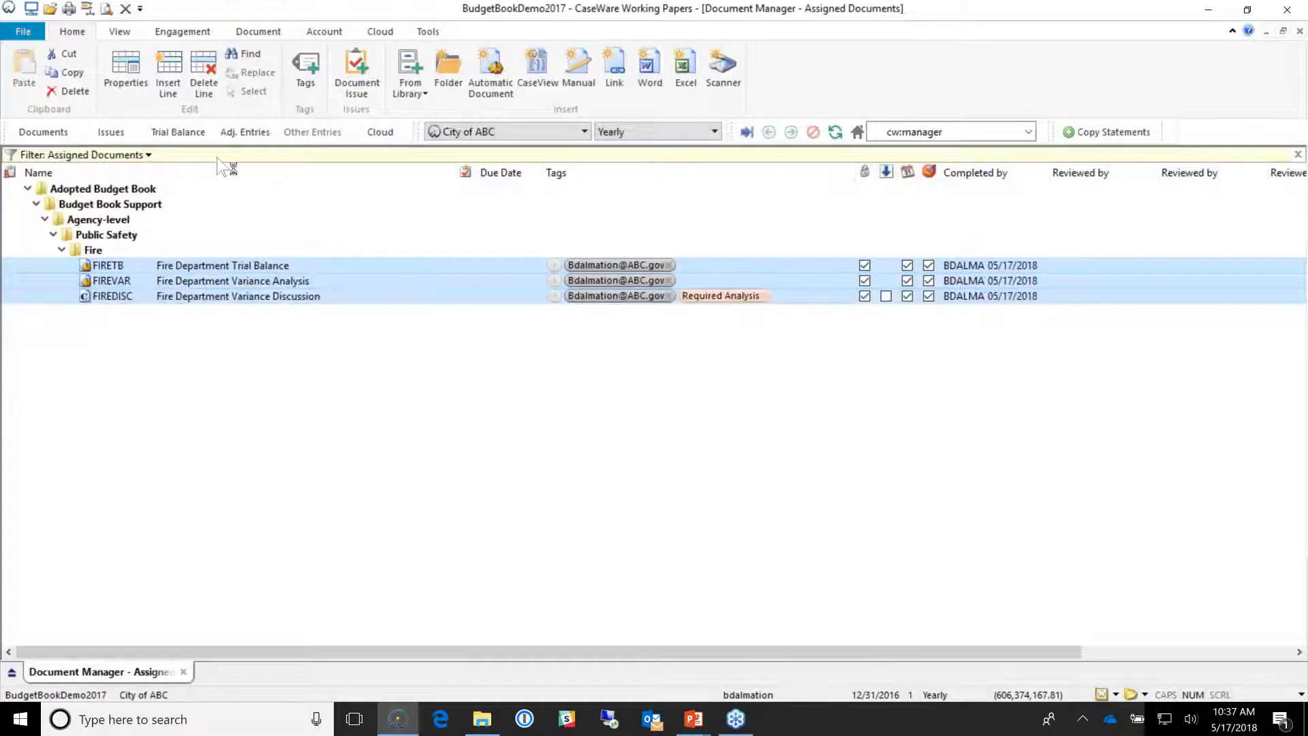
left_click(27, 32)
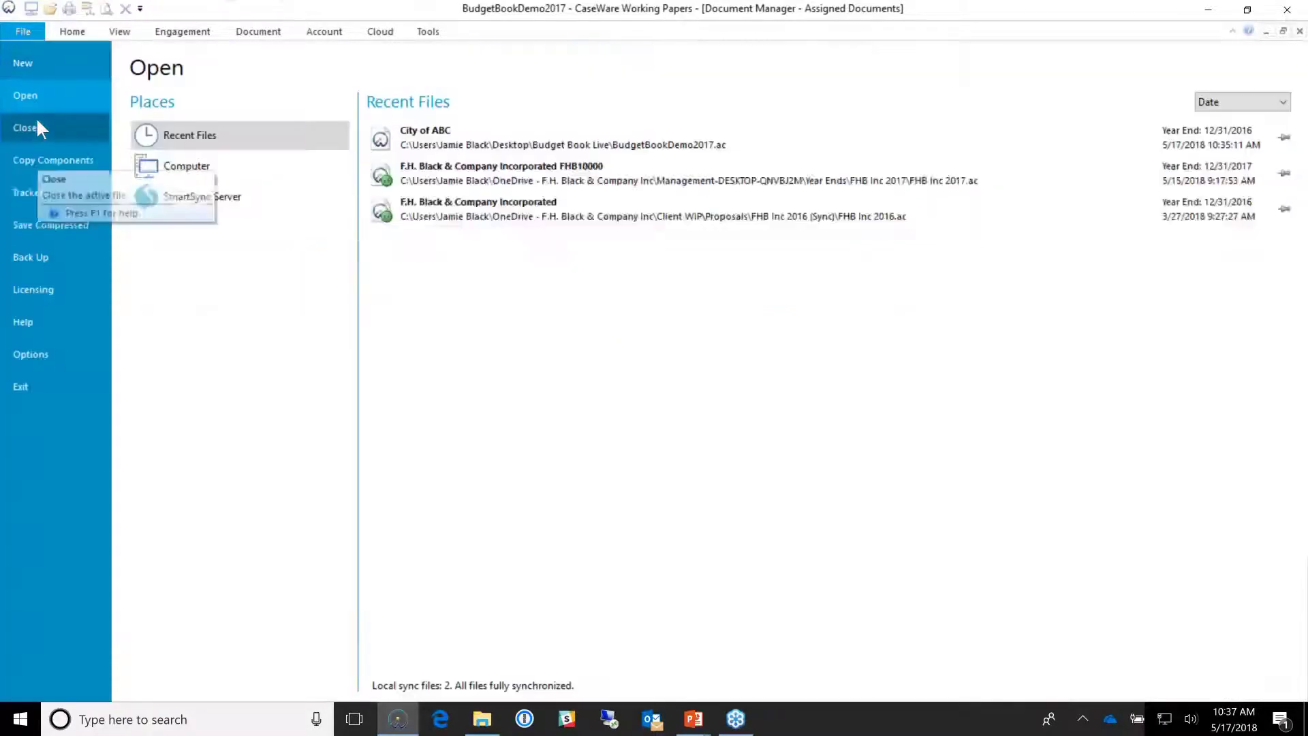
left_click(39, 129)
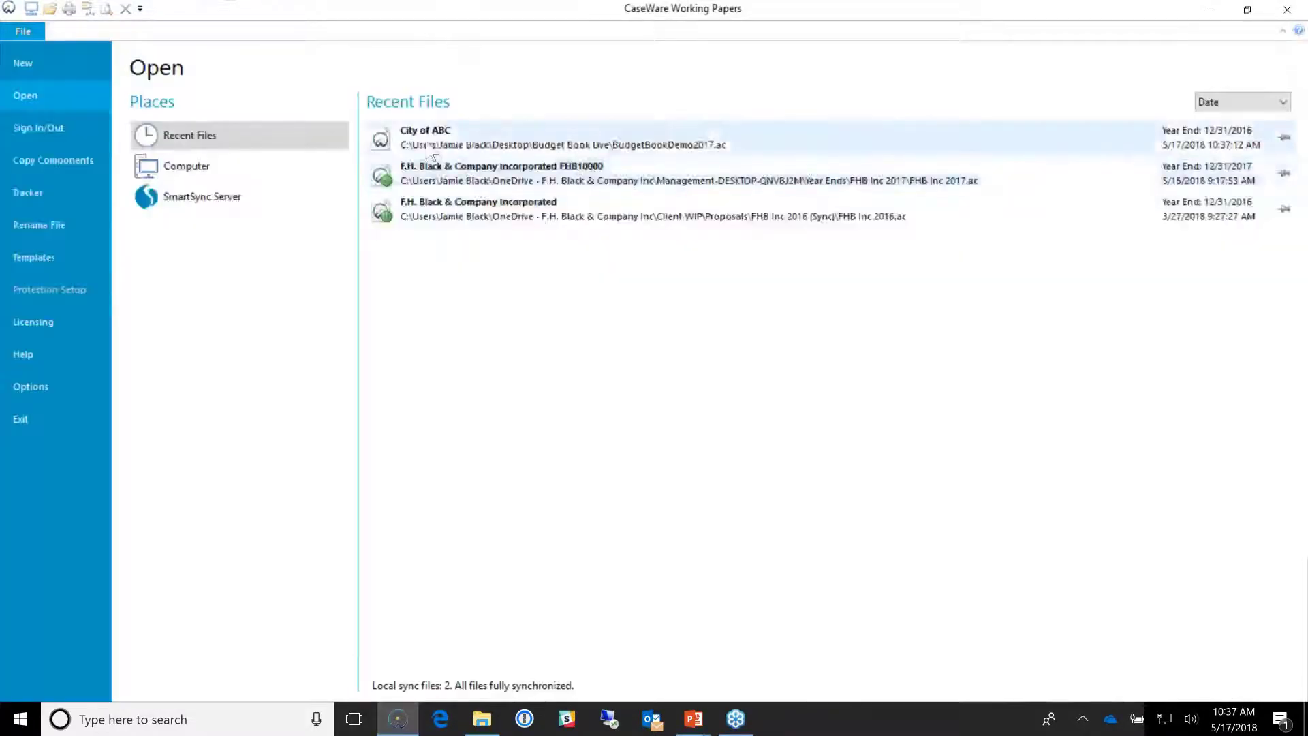
Step: Reopen the City of ABC file from Recent Files and log in with the user name and password
double_click(428, 147)
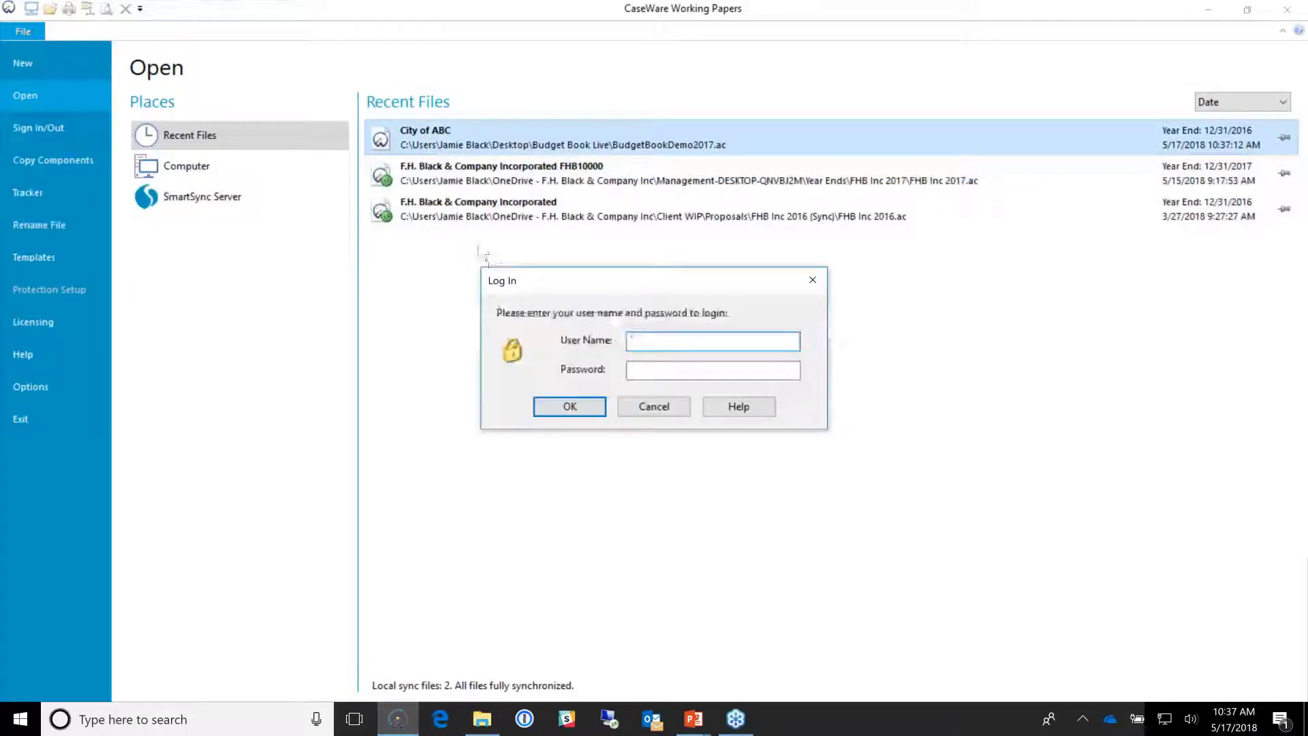
key("Tab")
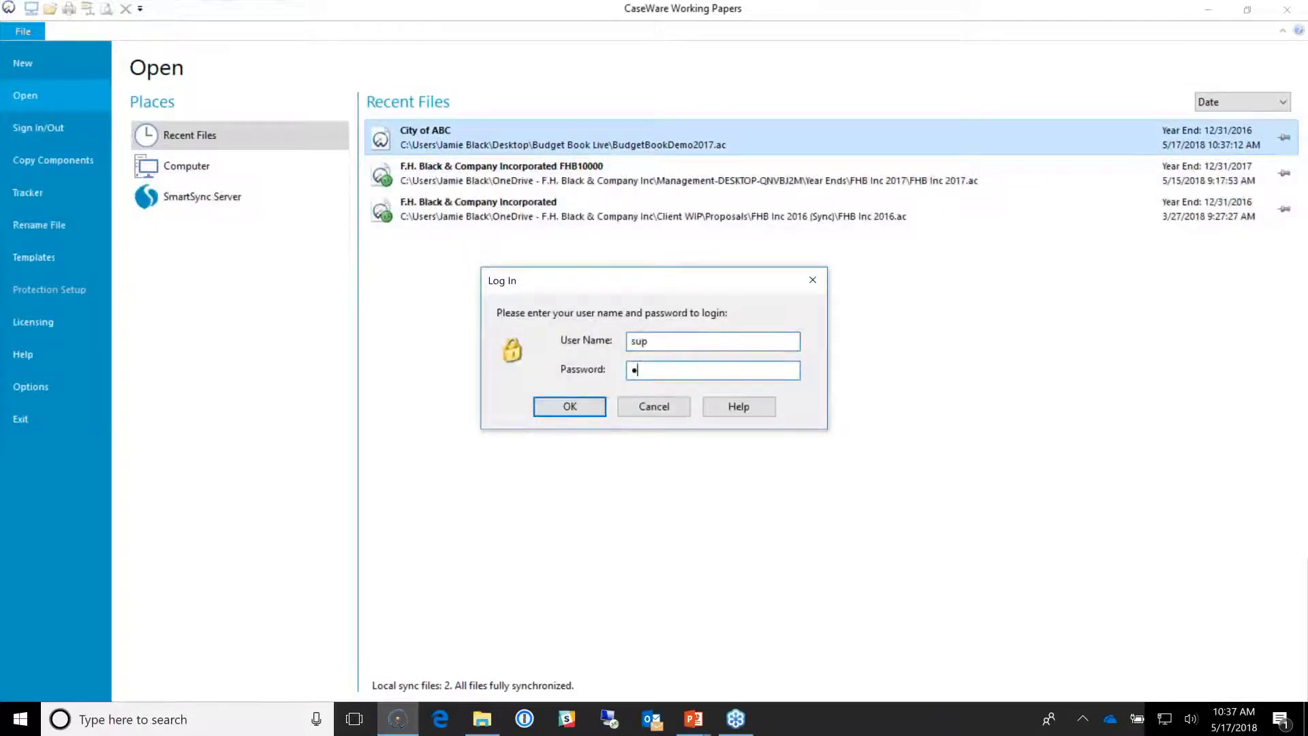
key("Return")
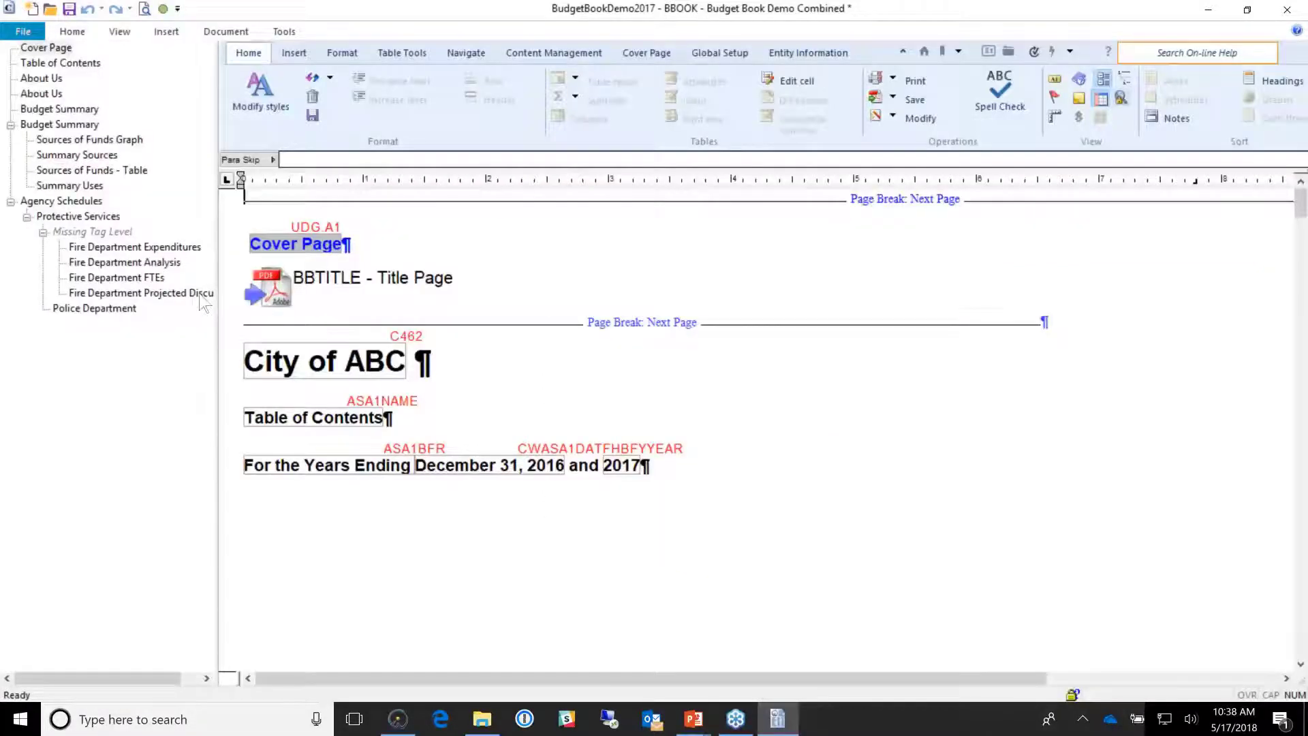
Step: Verify the education paragraph's source in Fire Department Projected Discussion, then minimize the budget book
left_click(201, 299)
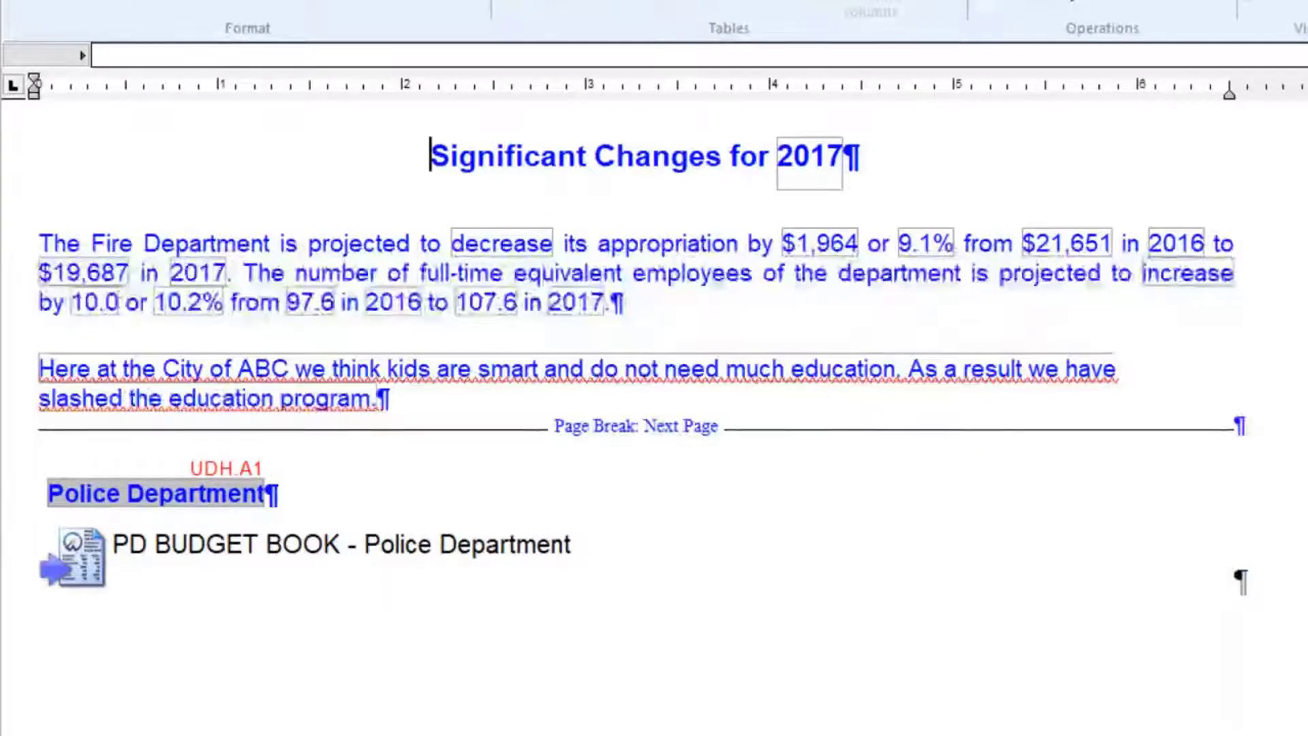
left_click(134, 387)
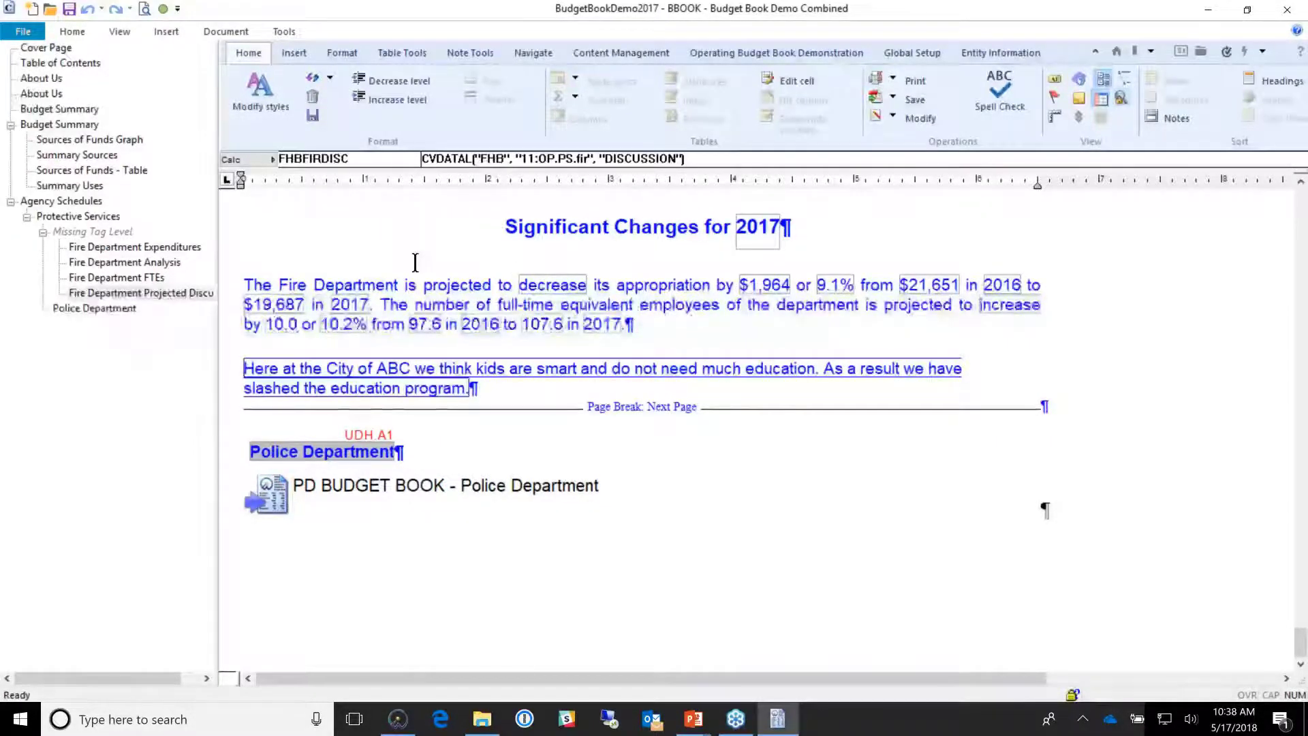
scroll(415, 262, "up", 10)
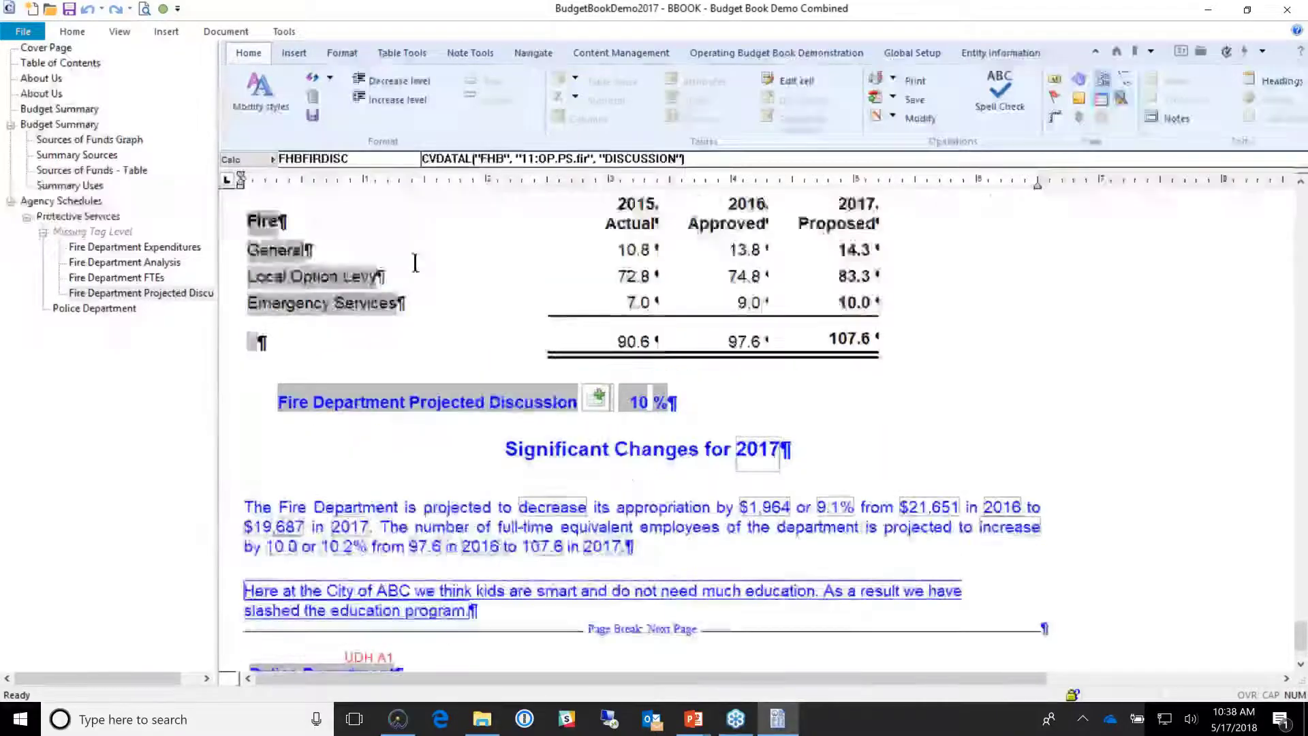
scroll(757, 429, "up", 3)
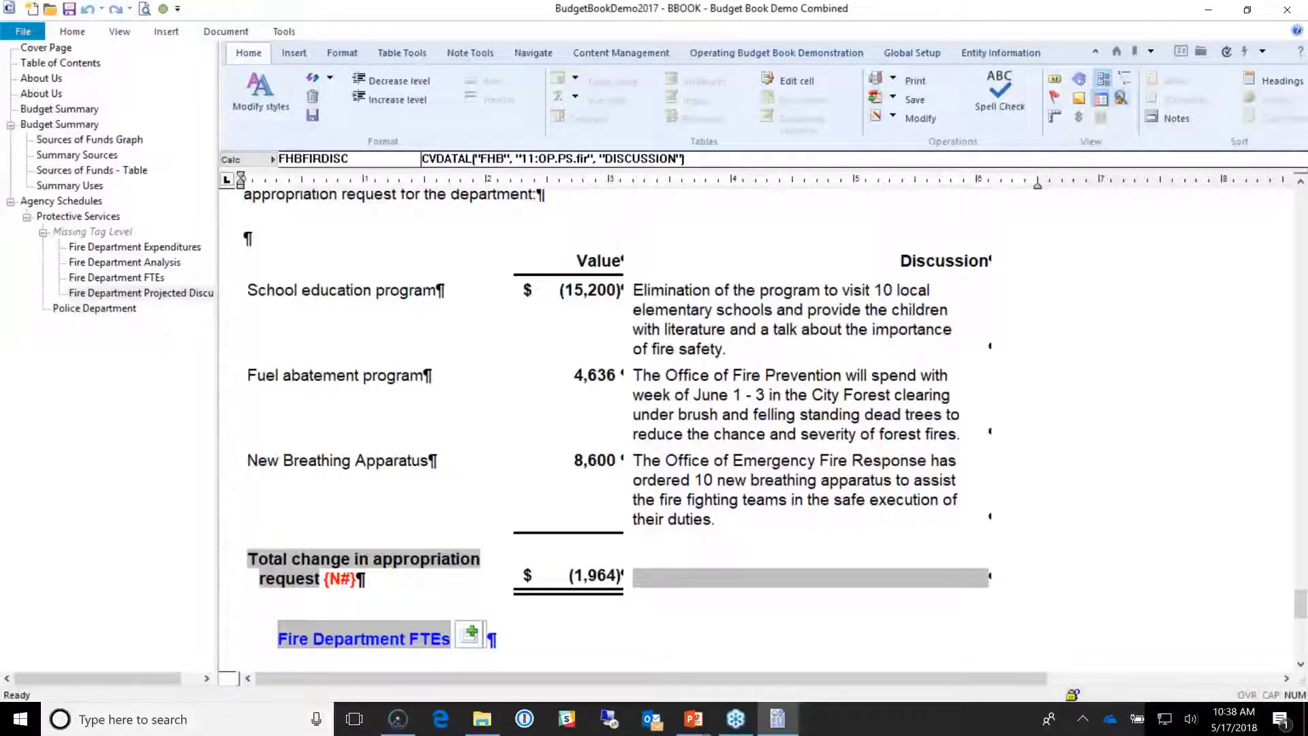
left_click(1209, 9)
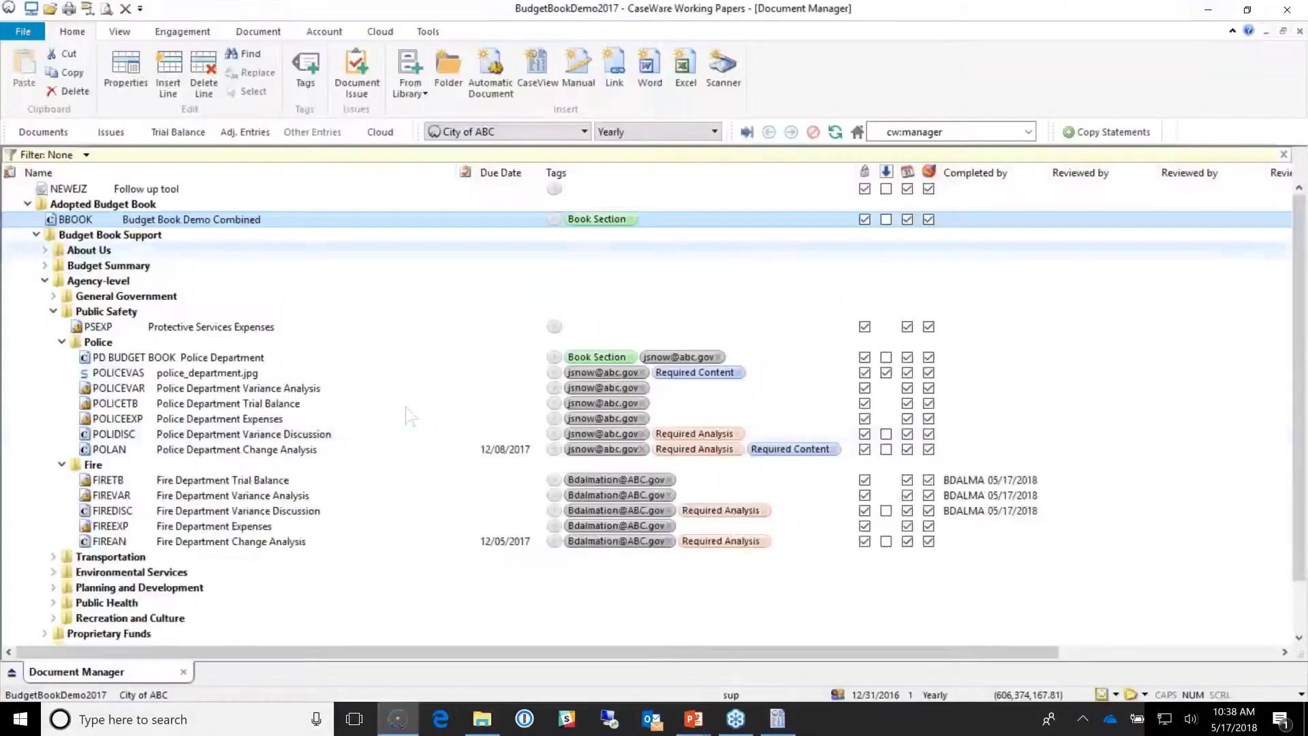
Step: Open the FIREAN Fire Department Change Analysis document maximized at 175% zoom
left_click(259, 543)
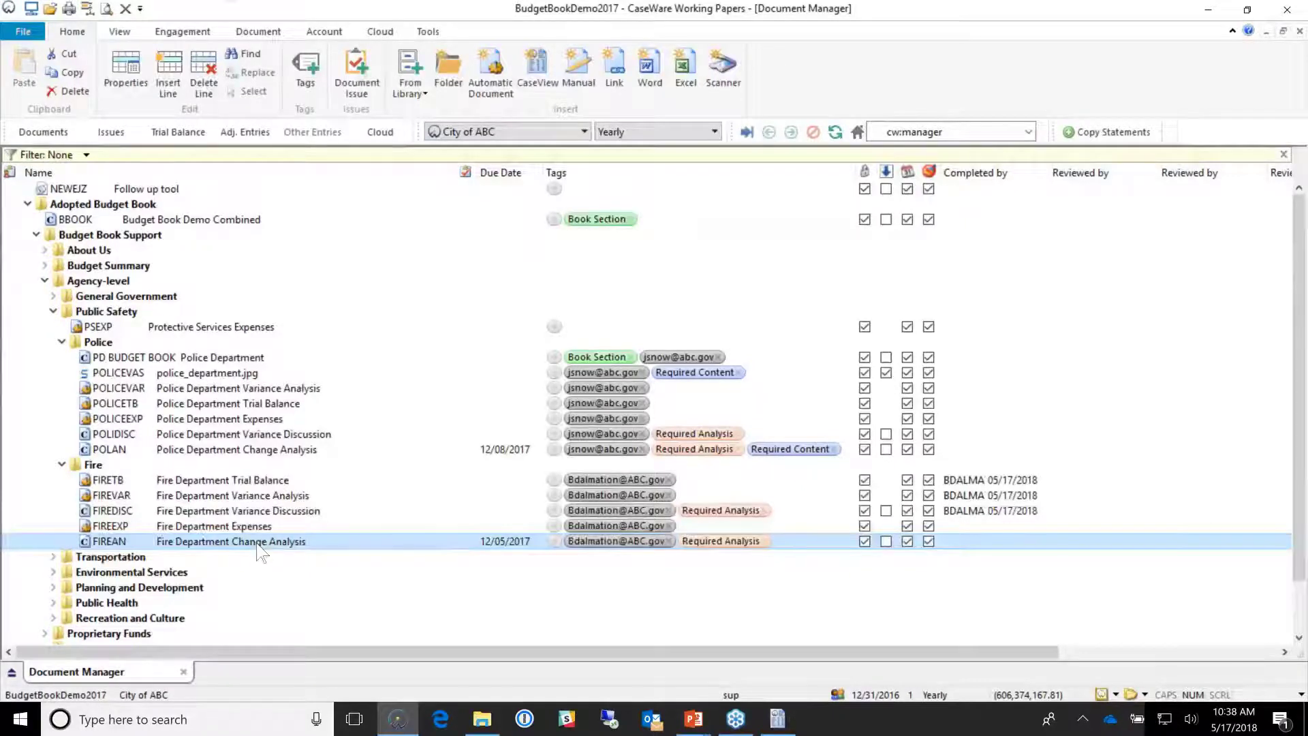
double_click(262, 542)
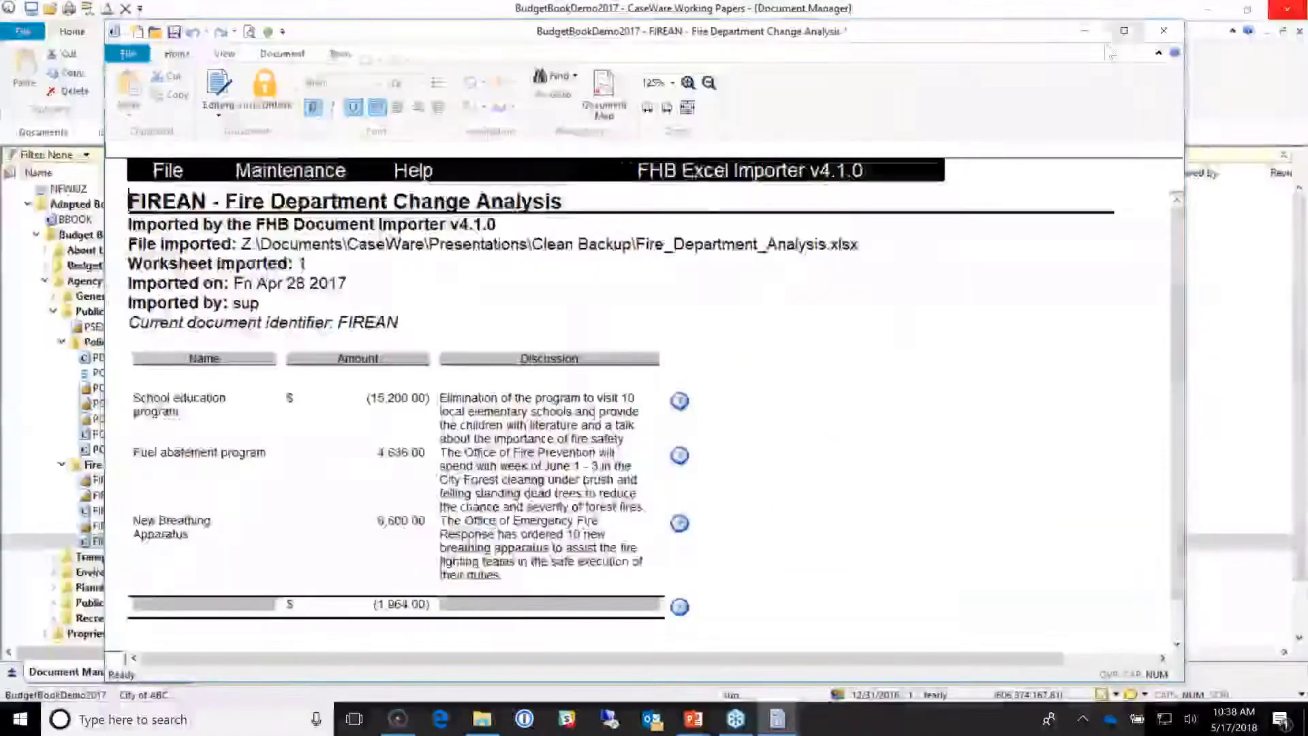
left_click(1125, 31)
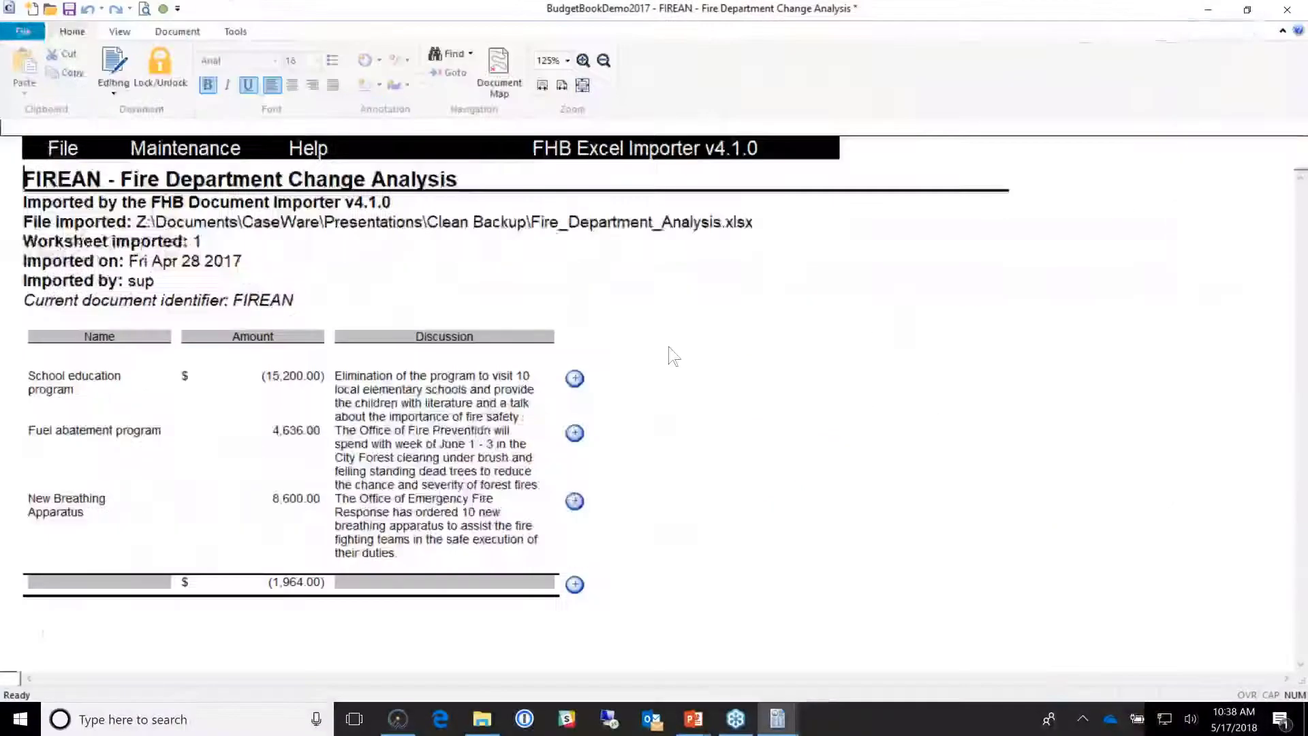
left_click(761, 408)
scroll(760, 407, "up", 2)
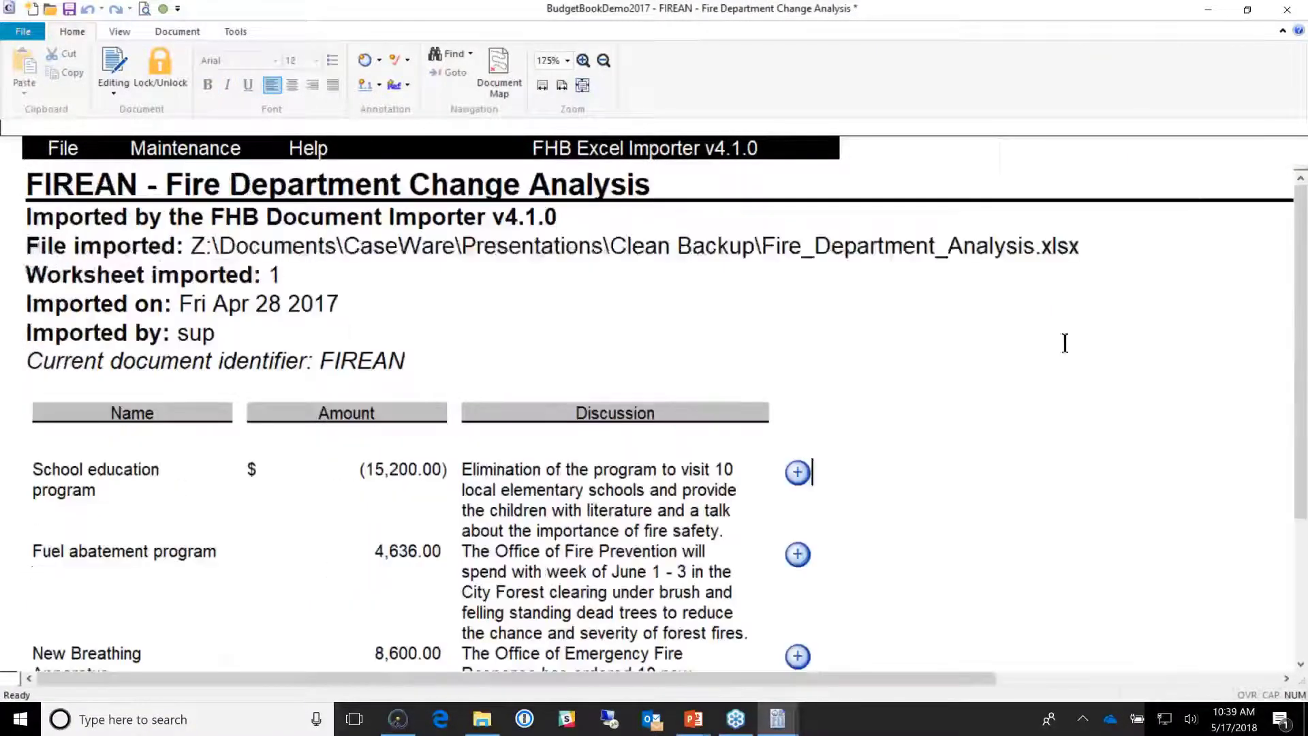
Step: Inspect the import details: Excel file path, import date Fri Apr 28 2017, and importer
left_click(601, 265)
double_click(746, 258)
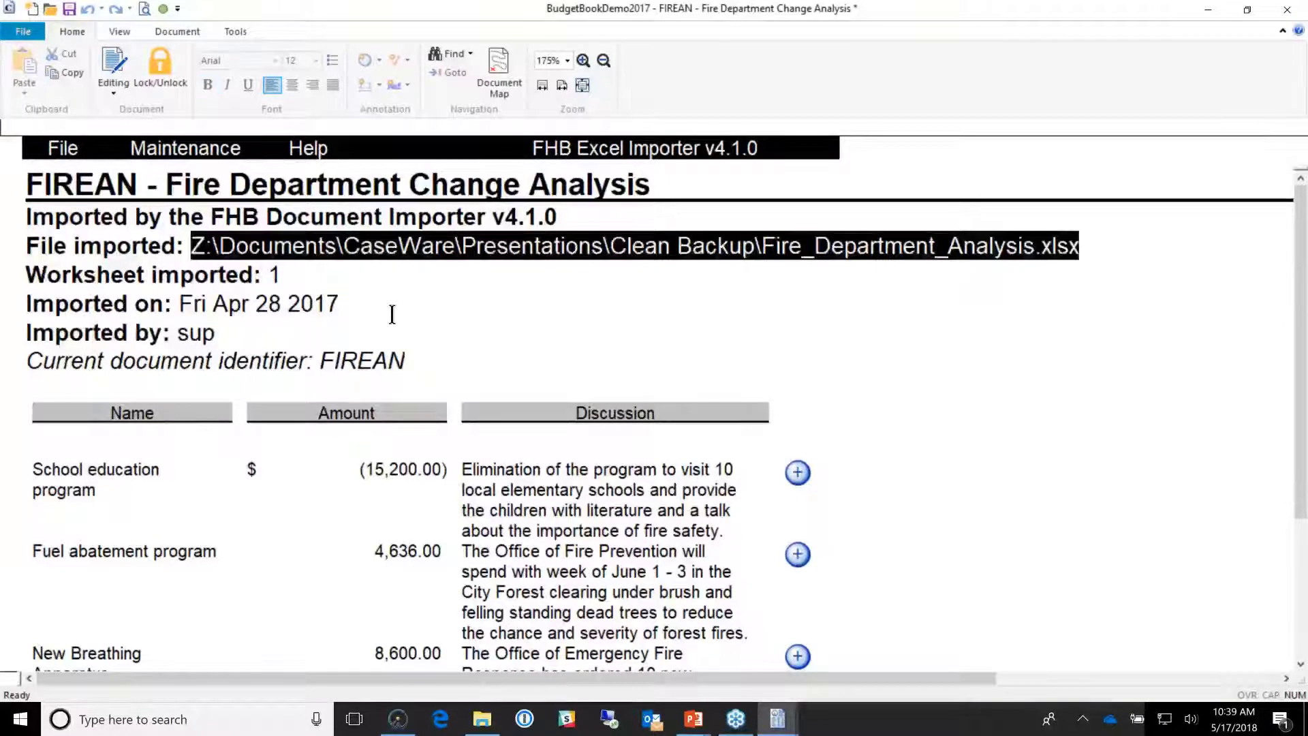
double_click(400, 340)
double_click(276, 307)
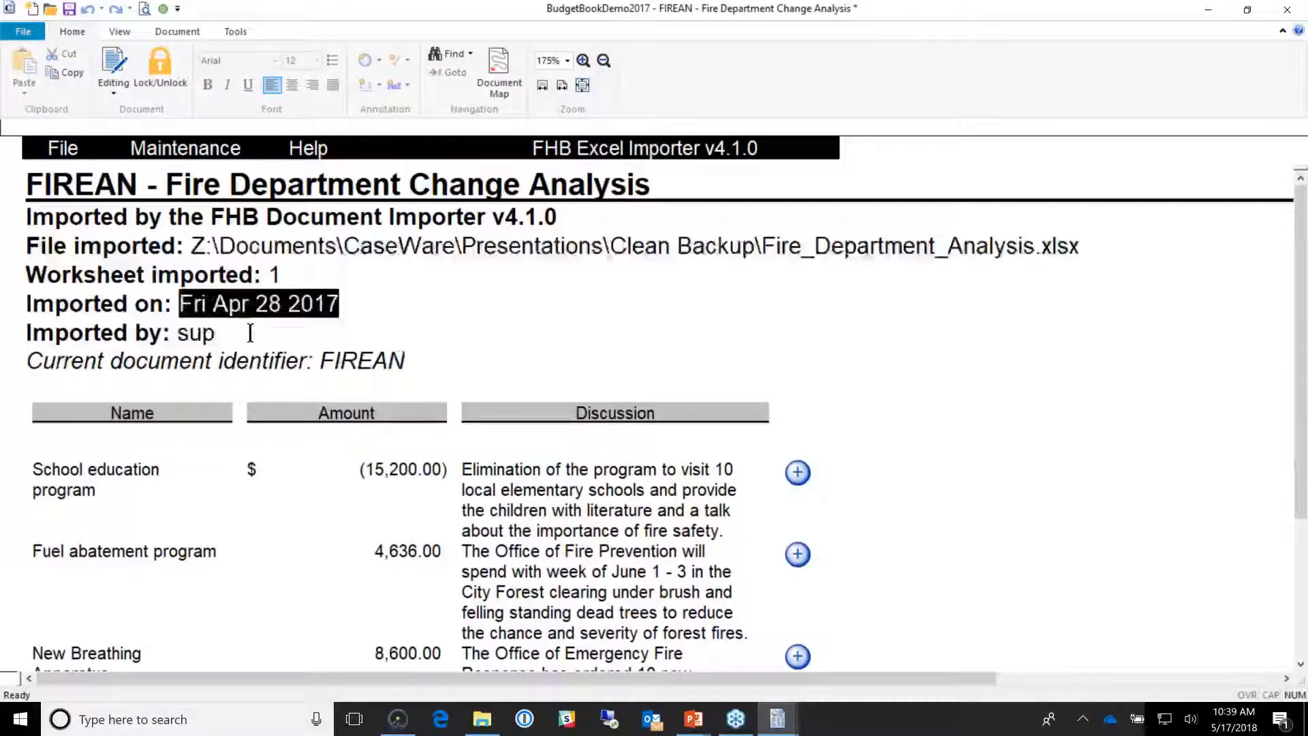
left_click(429, 354)
double_click(195, 332)
scroll(195, 332, "down", 1)
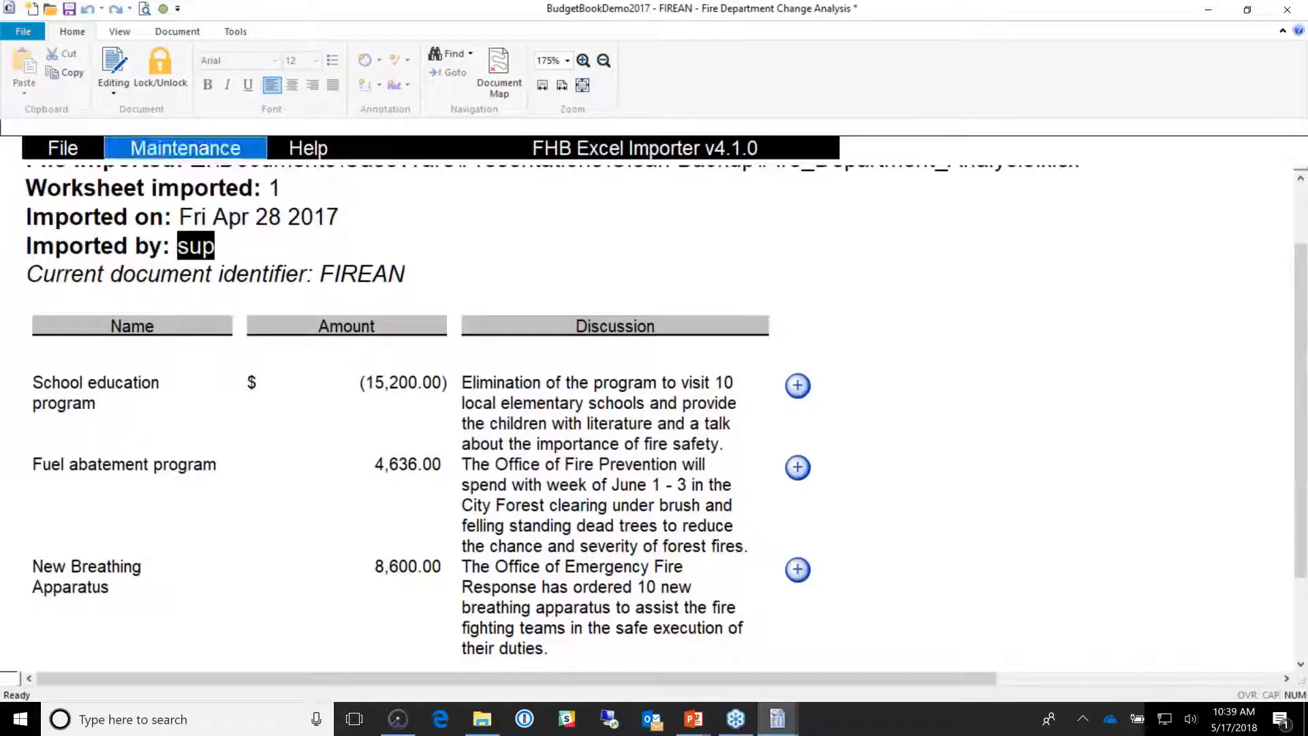
Step: Look through the importer's Maintenance and File menus
left_click(203, 149)
left_click(76, 151)
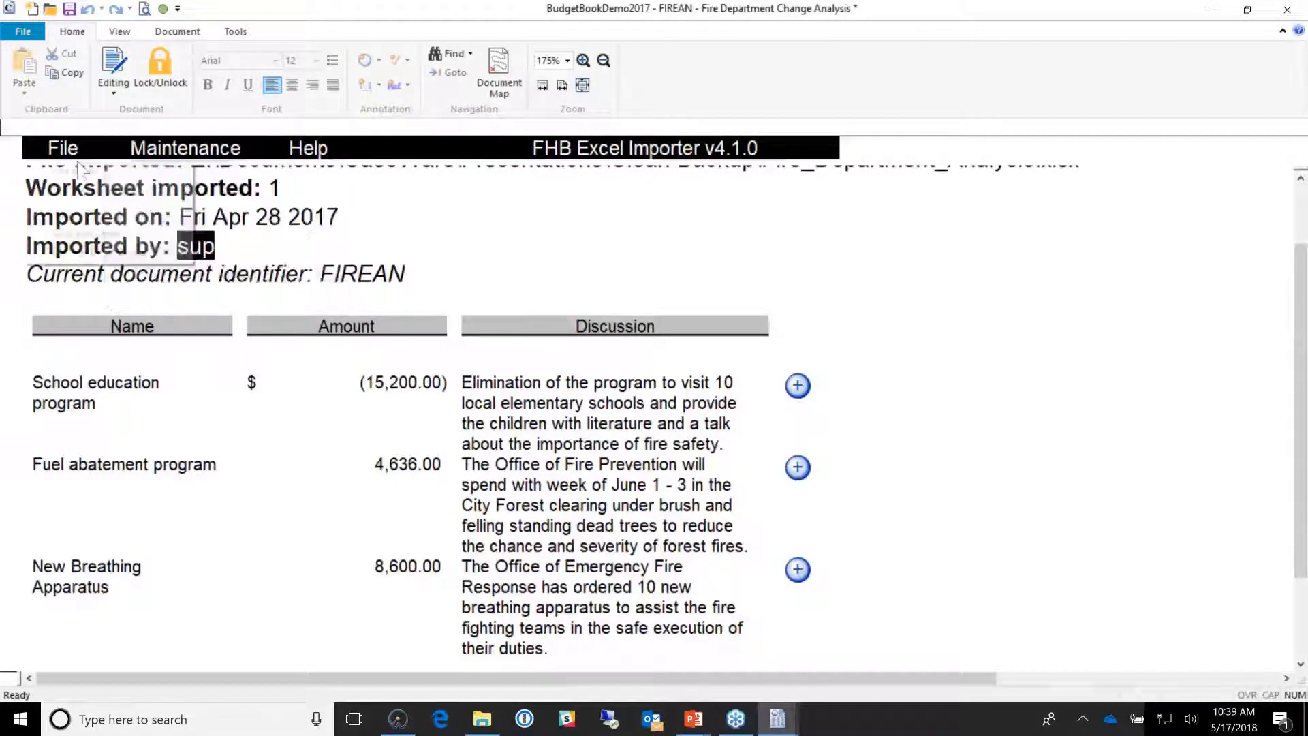
left_click(68, 148)
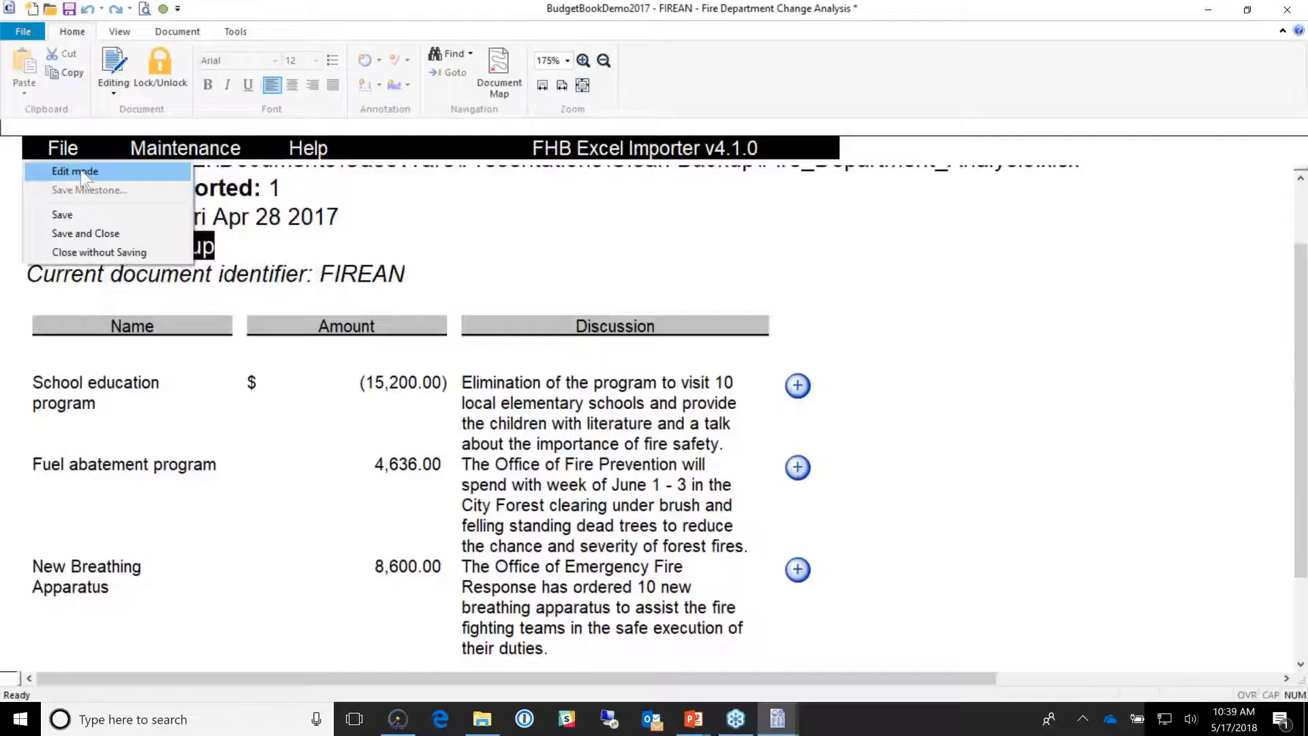
Step: Delete the existing data and reimport the table from Fire_Department_Analysis_revised.xlsx
left_click(75, 171)
left_click(185, 148)
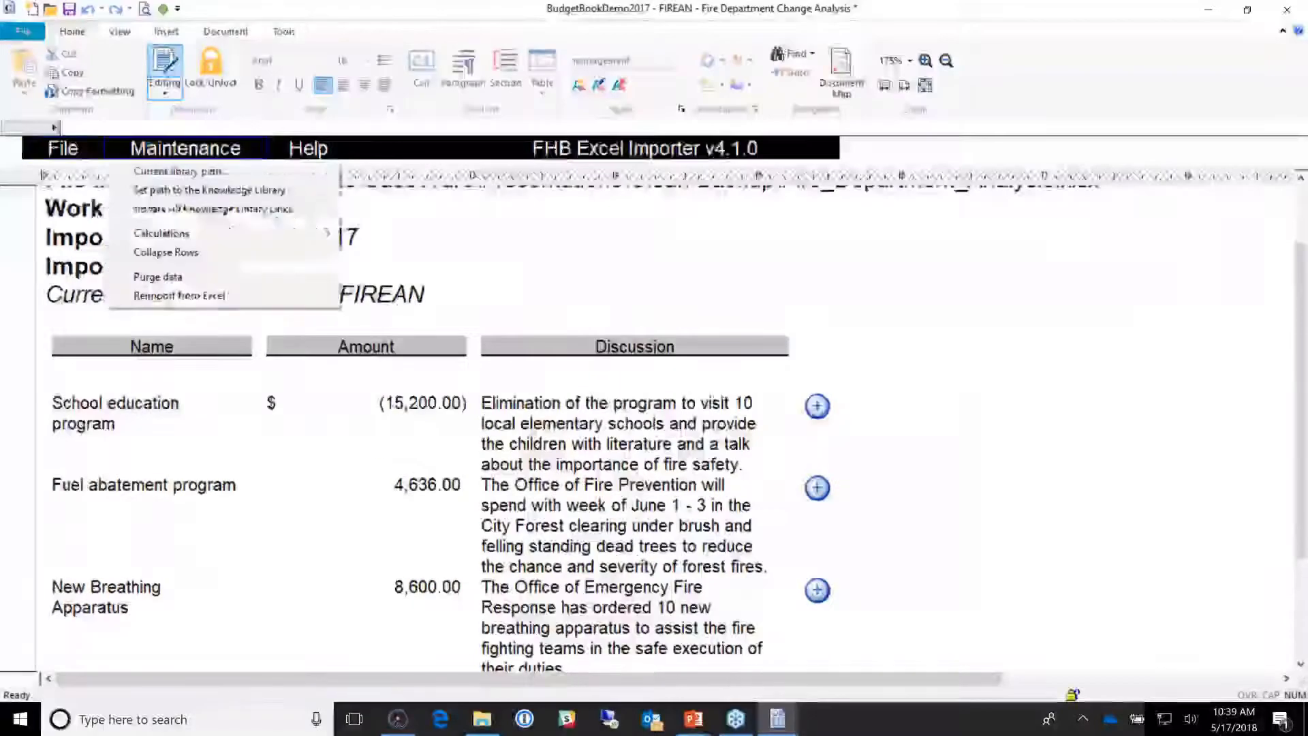
left_click(230, 296)
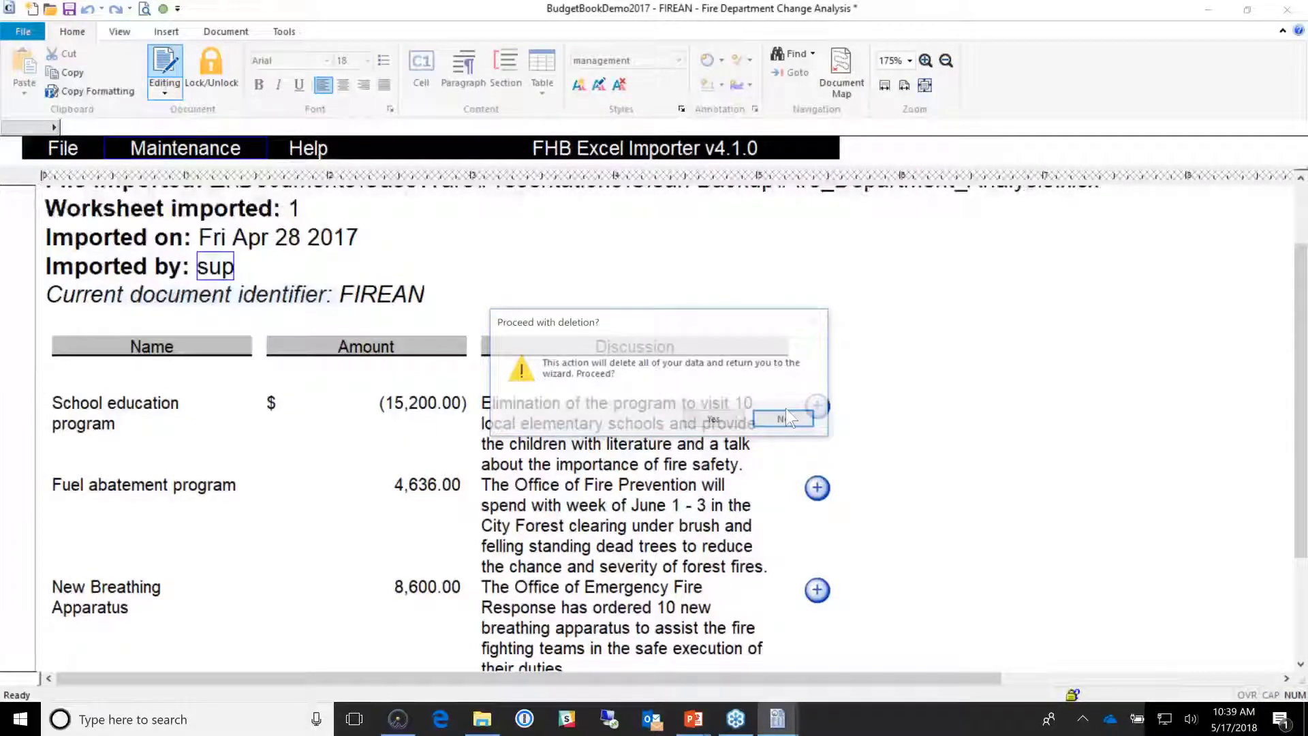
left_click(716, 420)
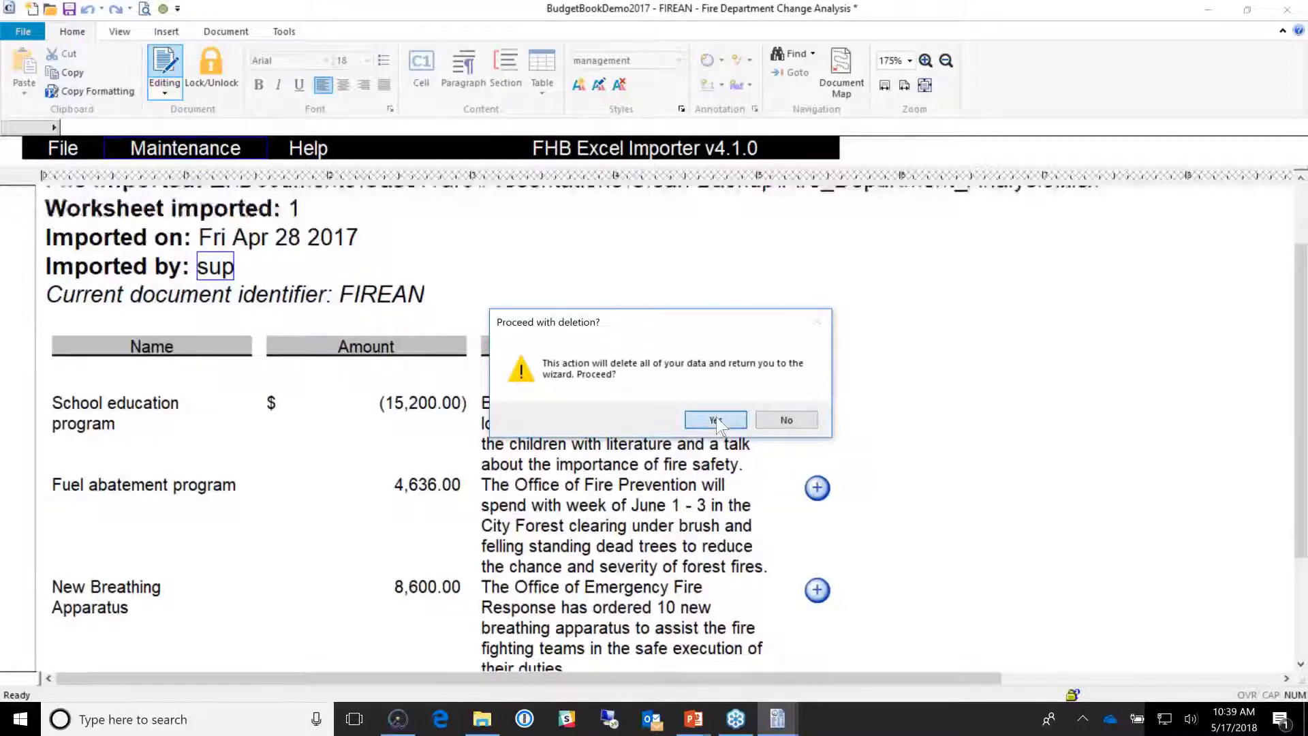
key("Return")
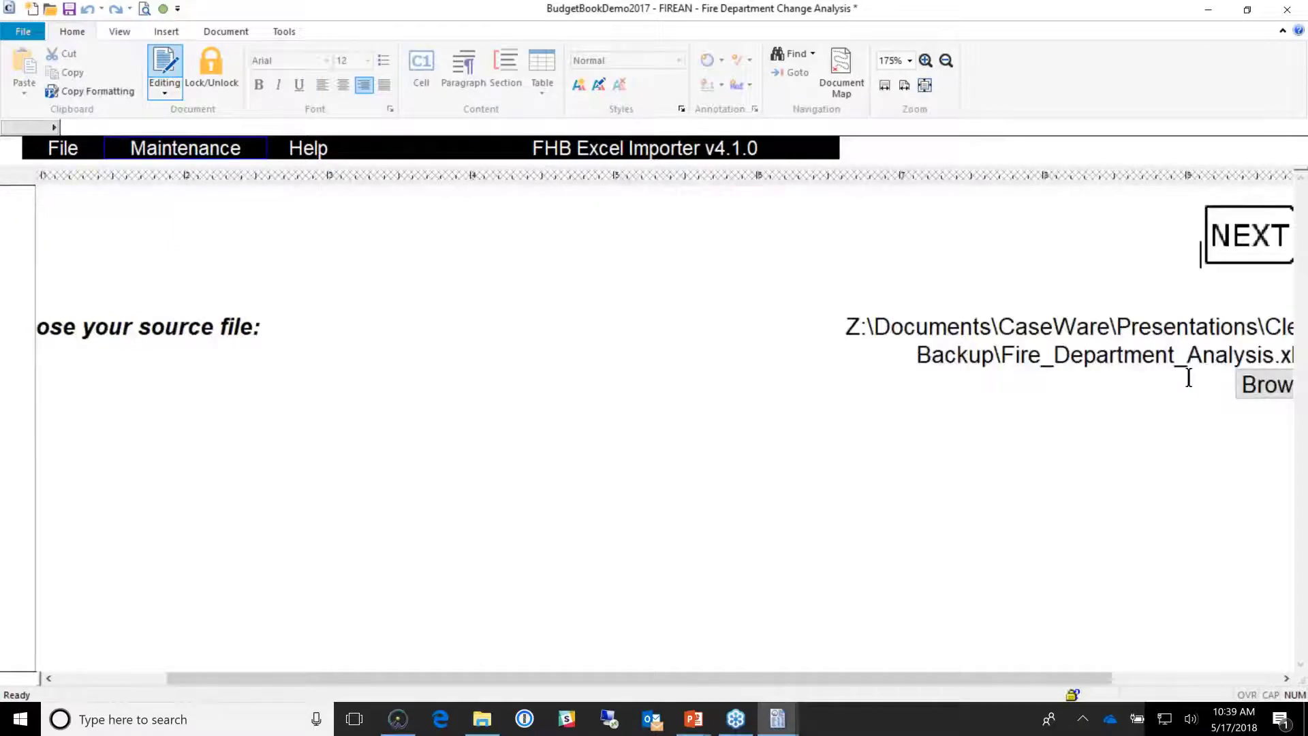
left_click(1260, 383)
left_click(389, 191)
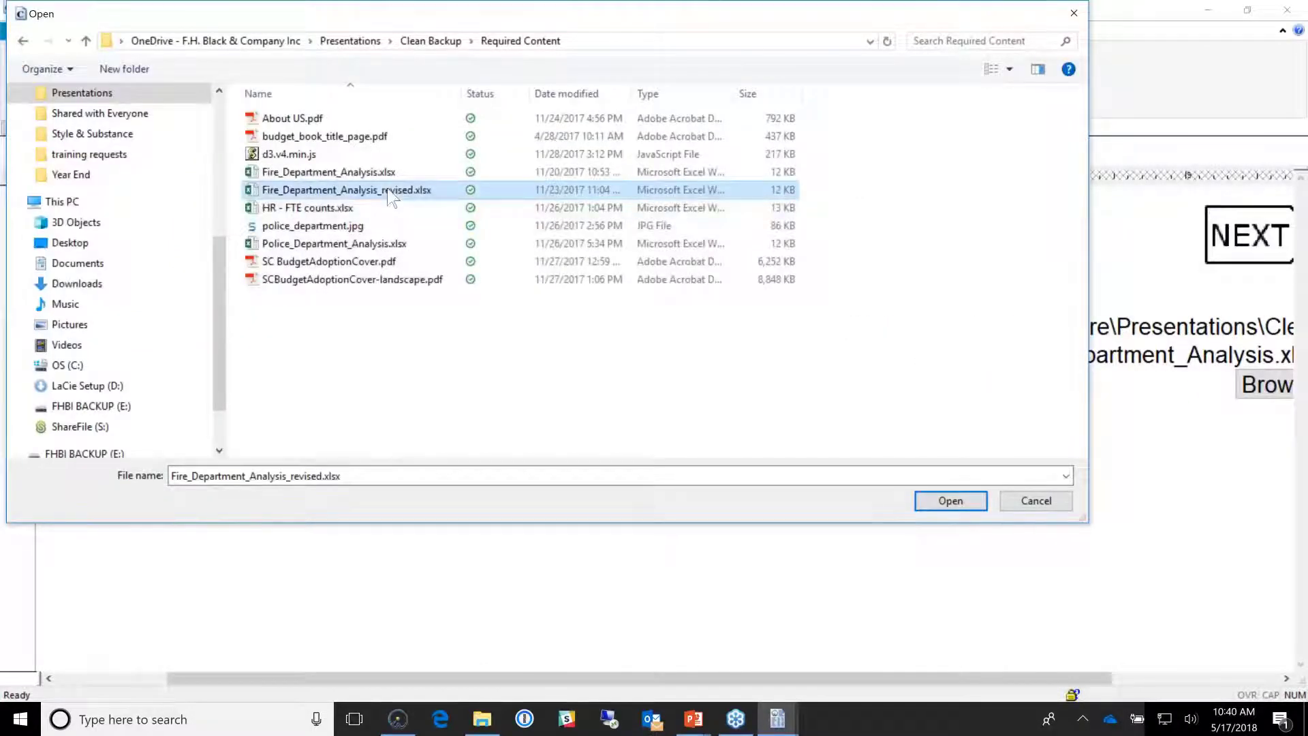
double_click(389, 193)
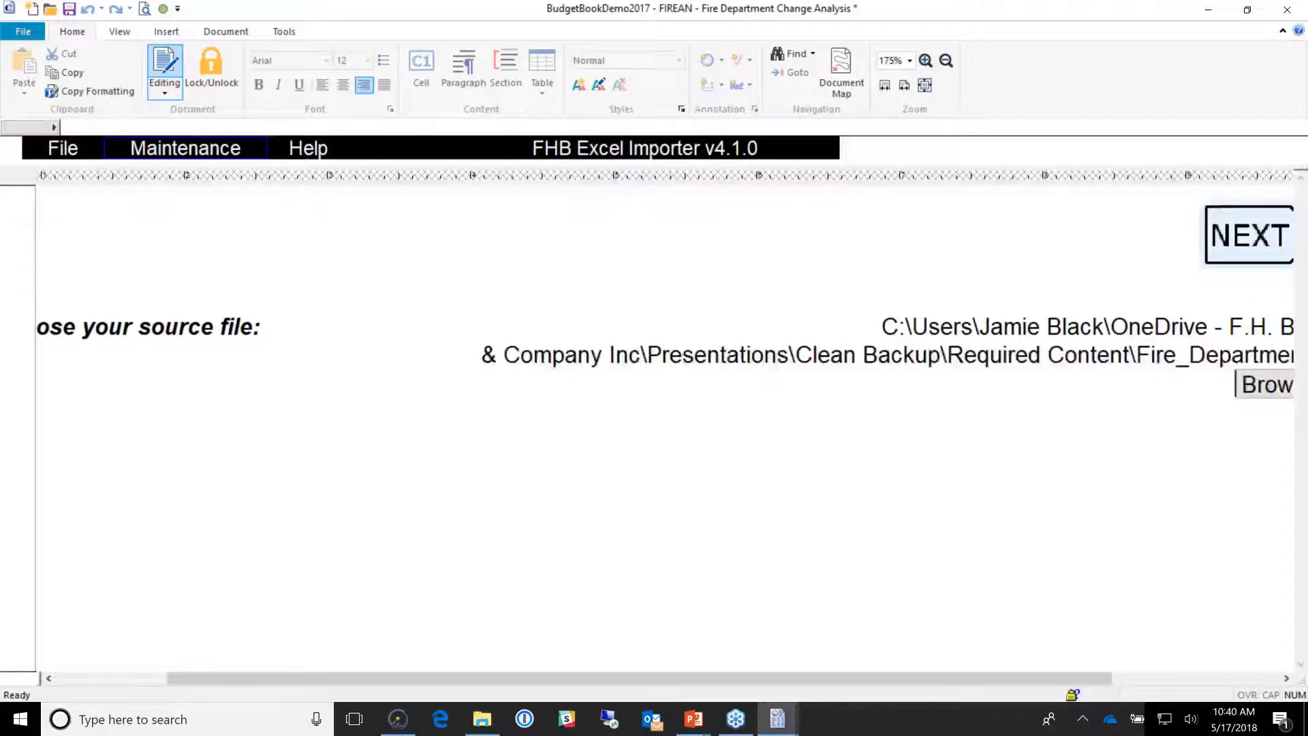
left_click(1249, 235)
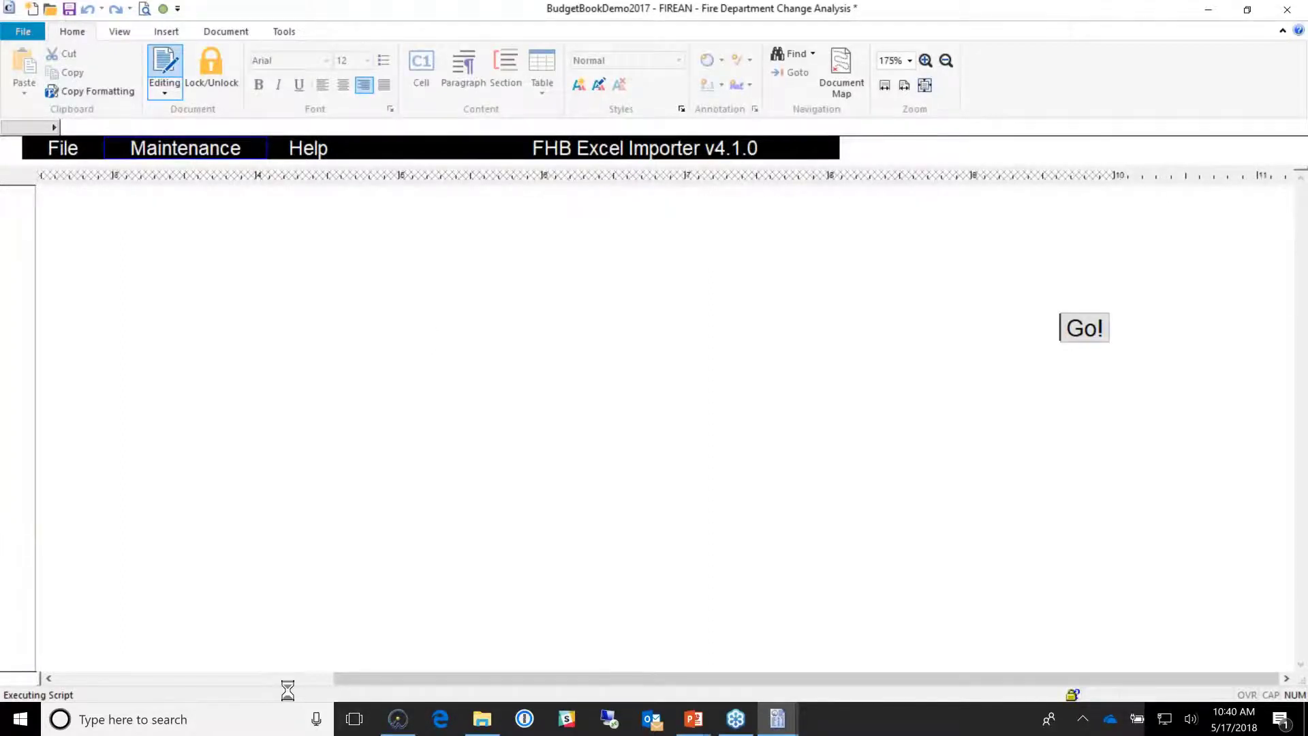
Step: Review the new Fire Trucks row, its discussion cell, and the 98,036.00 total
left_click(403, 397)
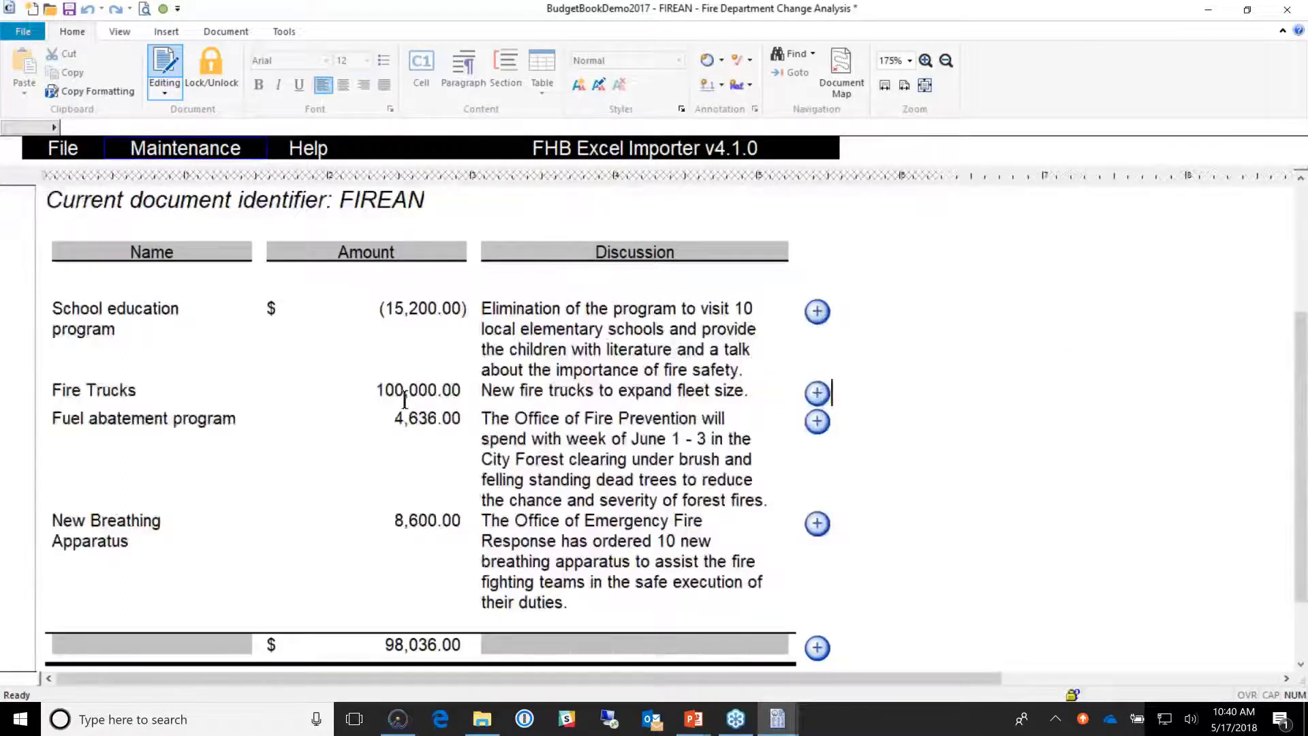
left_click_drag(403, 398, 576, 441)
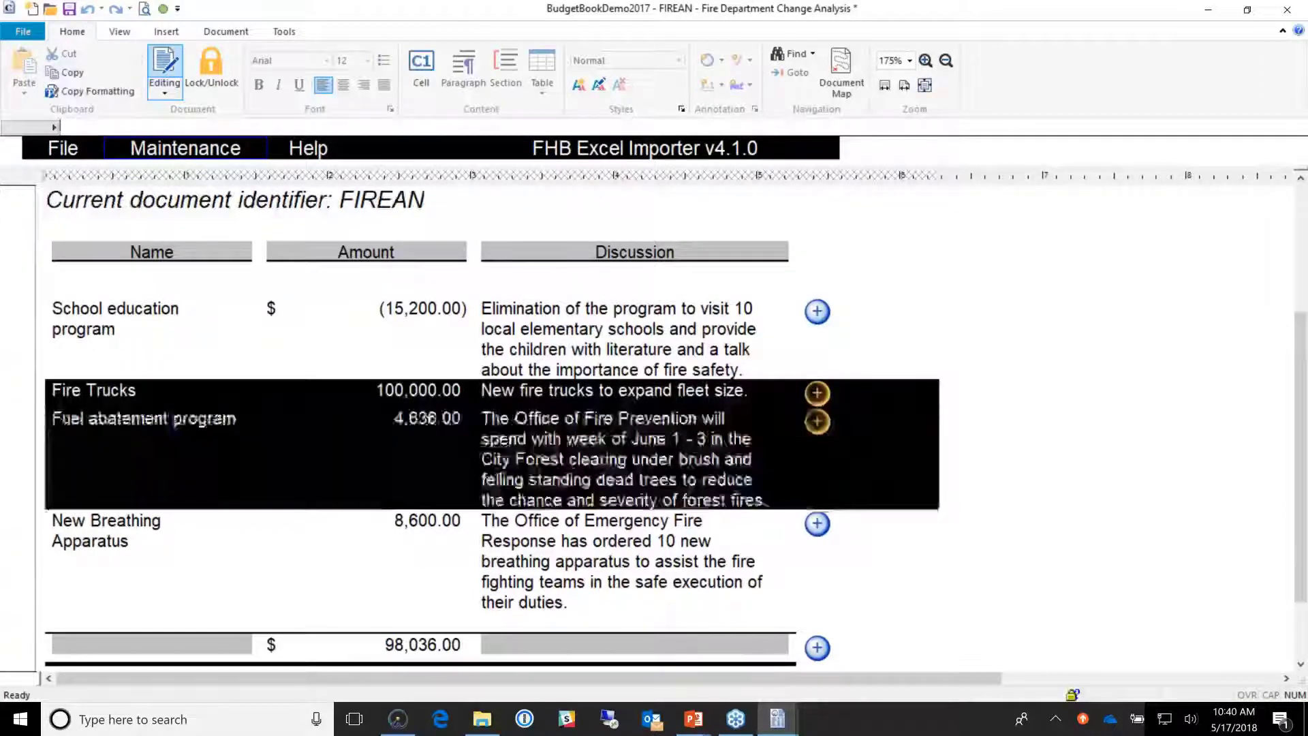
left_click(411, 401)
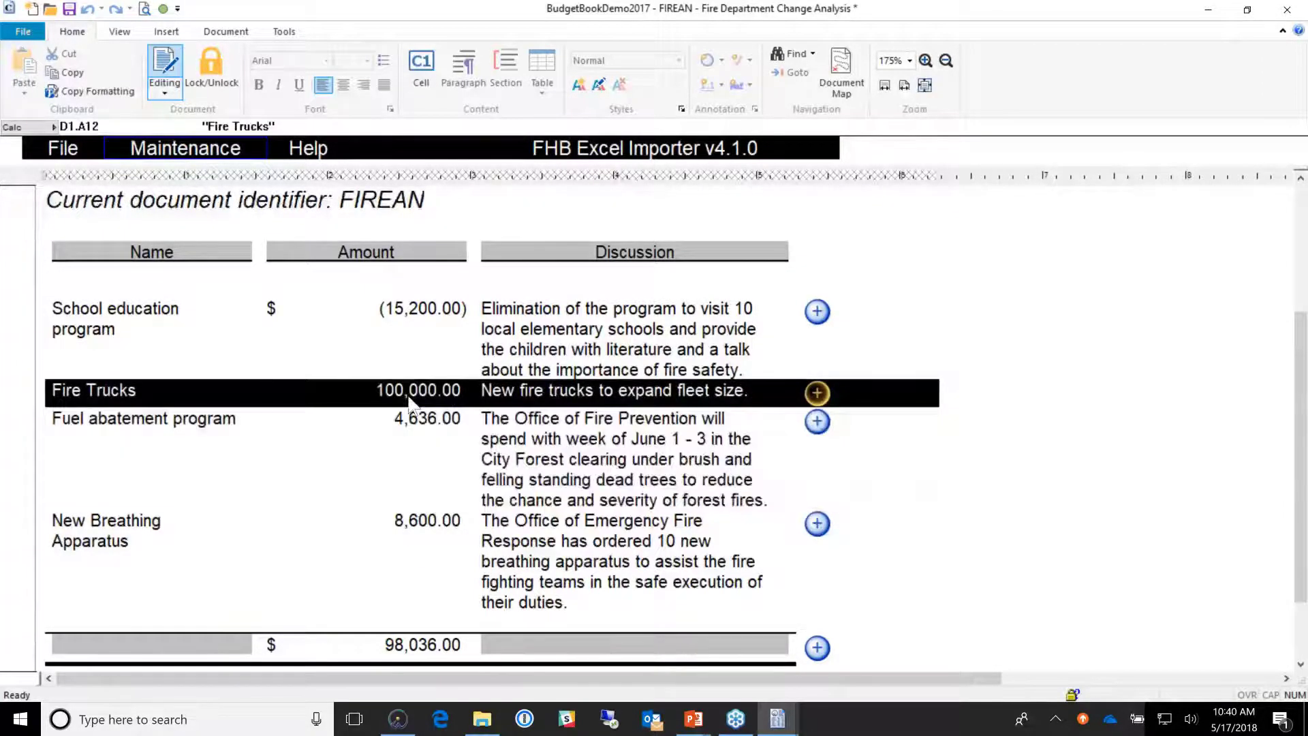
left_click(557, 545)
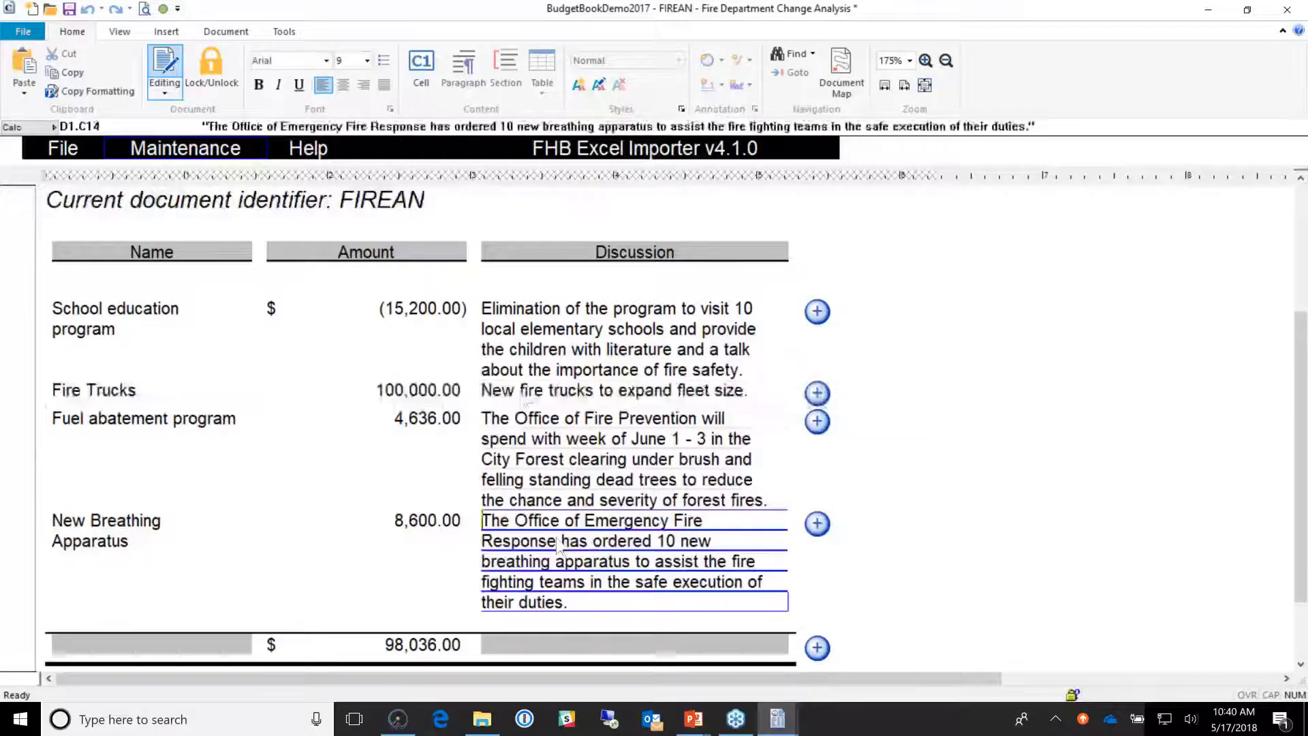
left_click(637, 394)
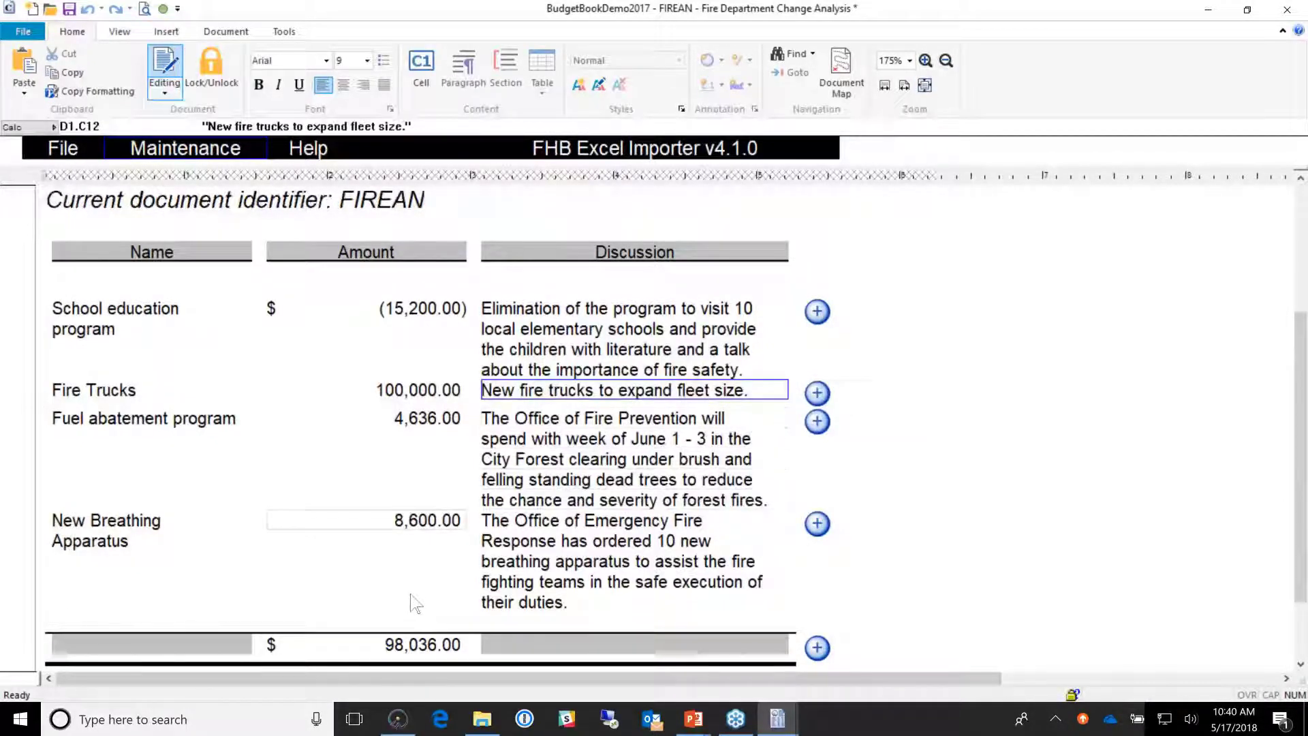
left_click(416, 651)
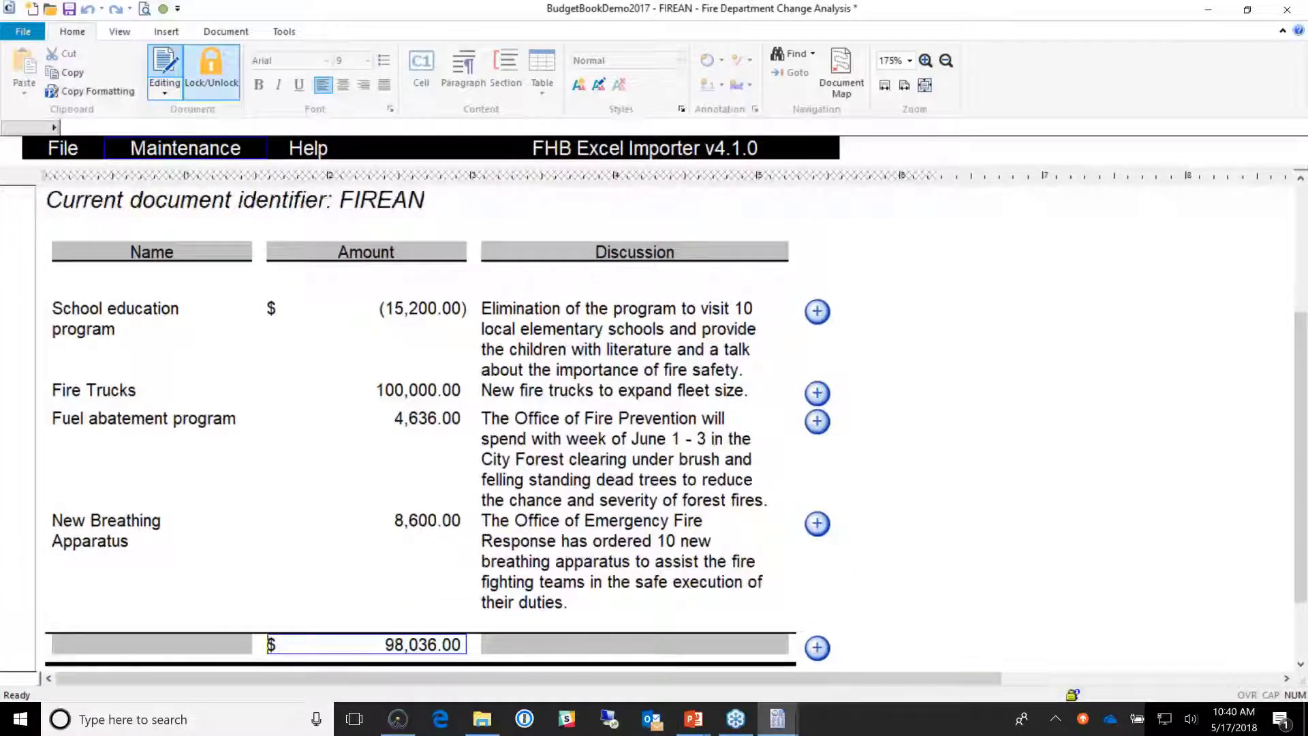
Step: Save the change analysis document and bring the Budget Book Demo Combined window forward
left_click(69, 8)
mouse_move(781, 721)
left_click(873, 641)
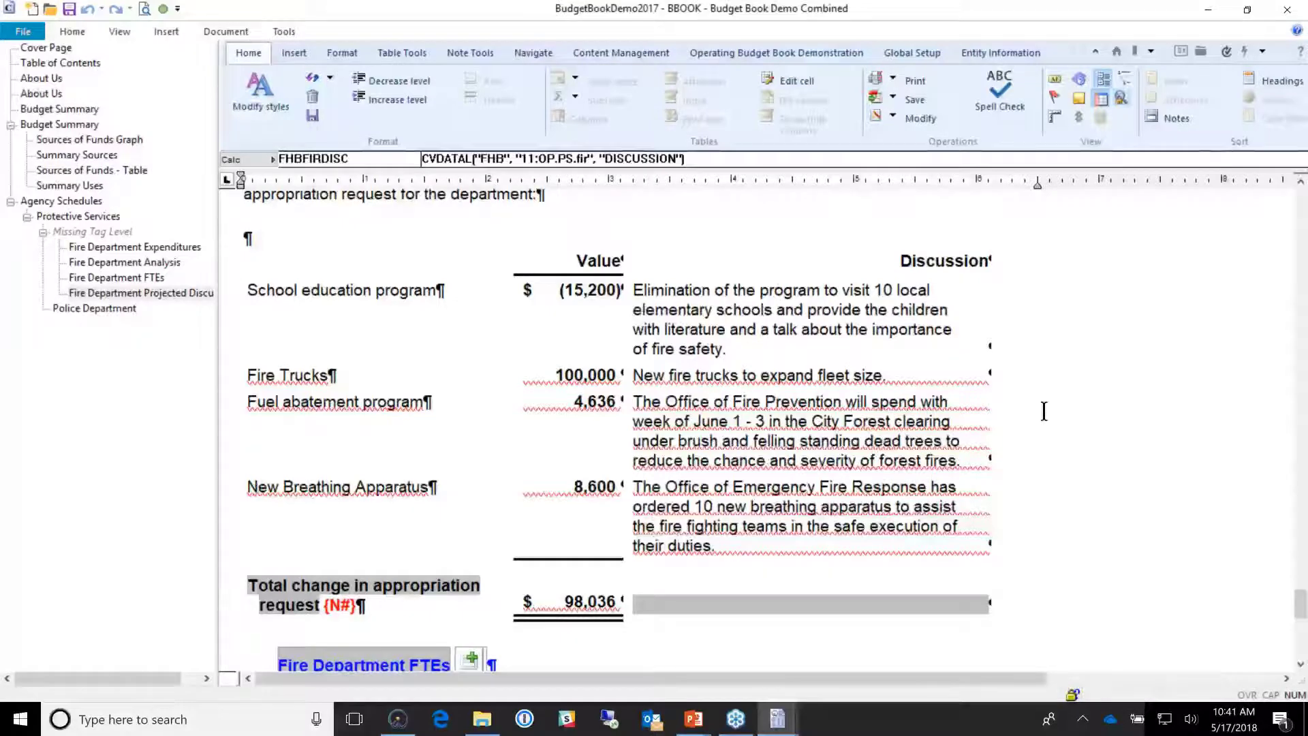
Step: Go to the Sources of Funds - Table section and click into the table to show mapping numbers
left_click(78, 171)
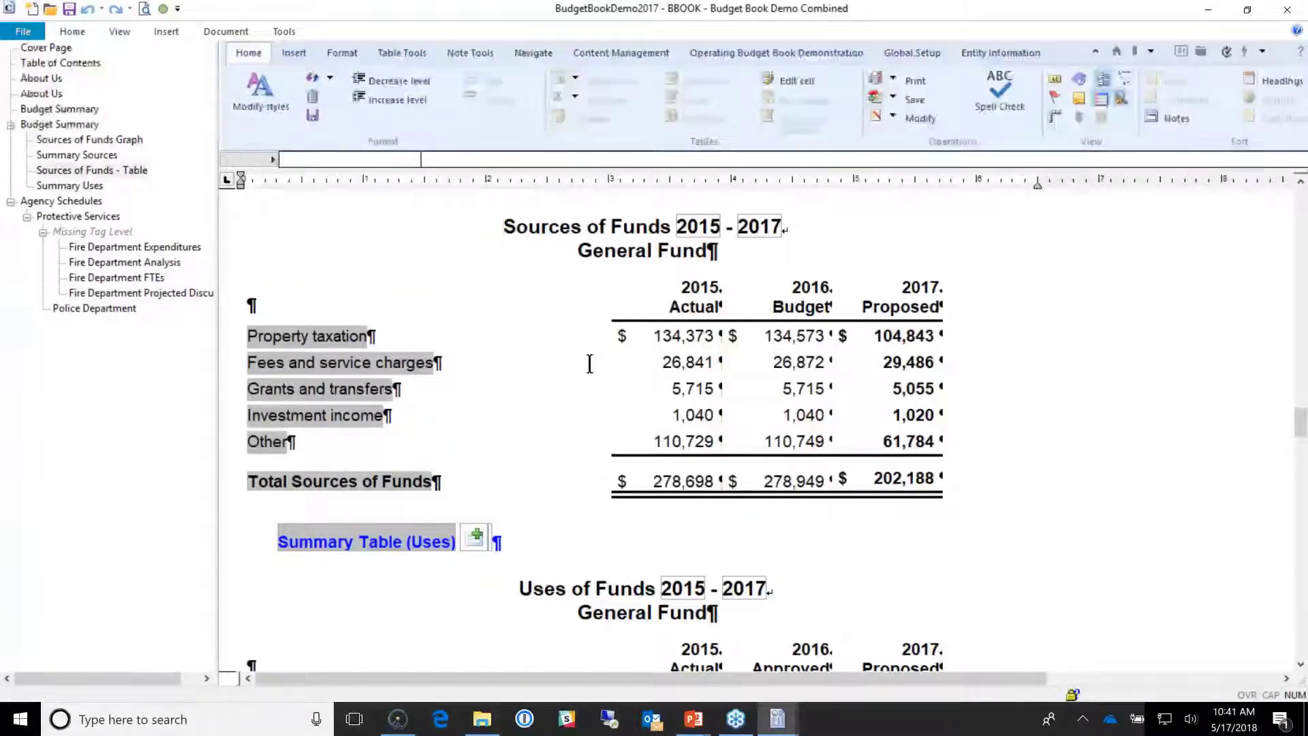
left_click(598, 339)
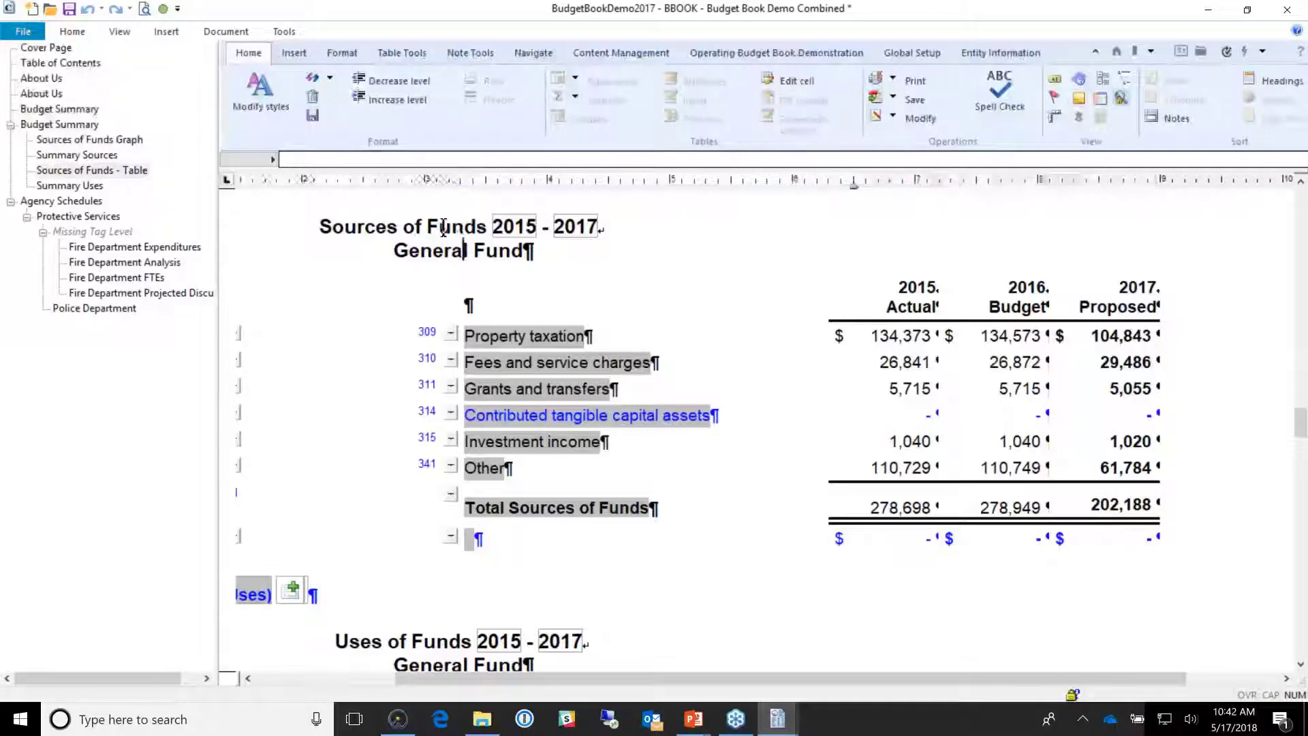
left_click_drag(430, 228, 531, 236)
left_click(469, 304)
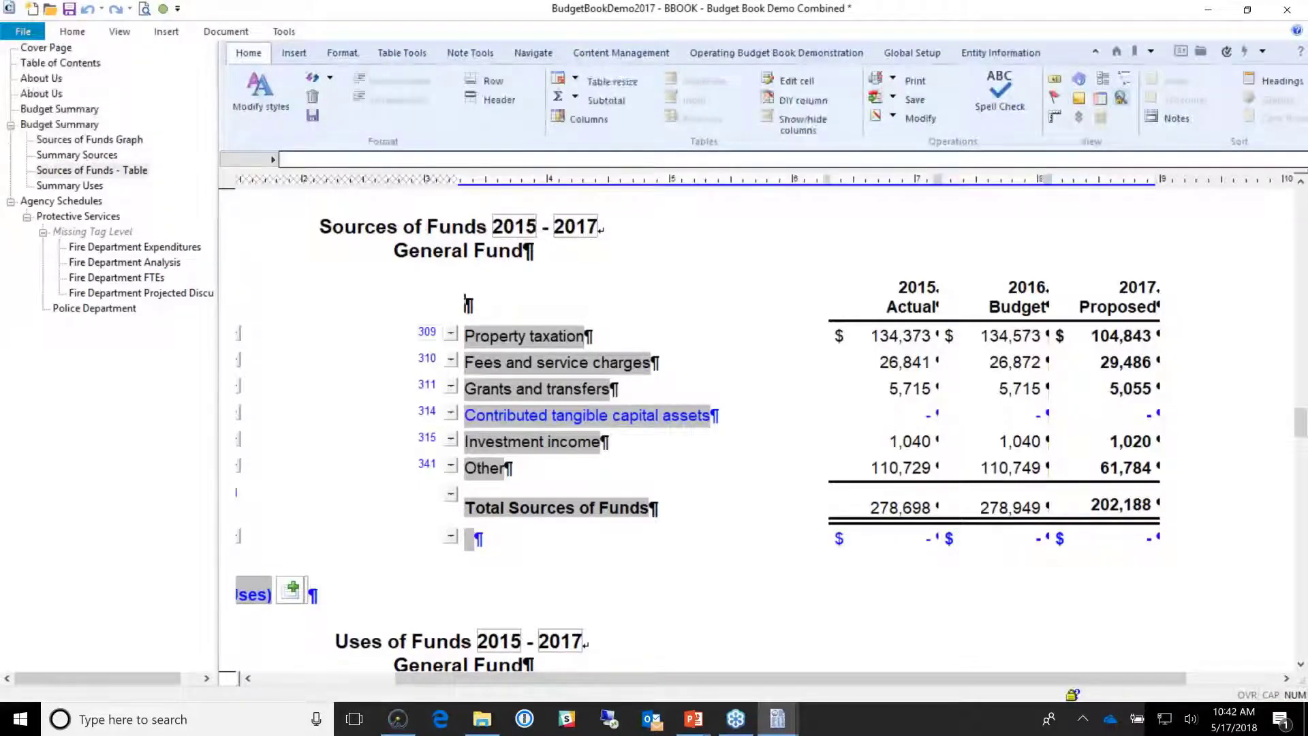
left_click(523, 336)
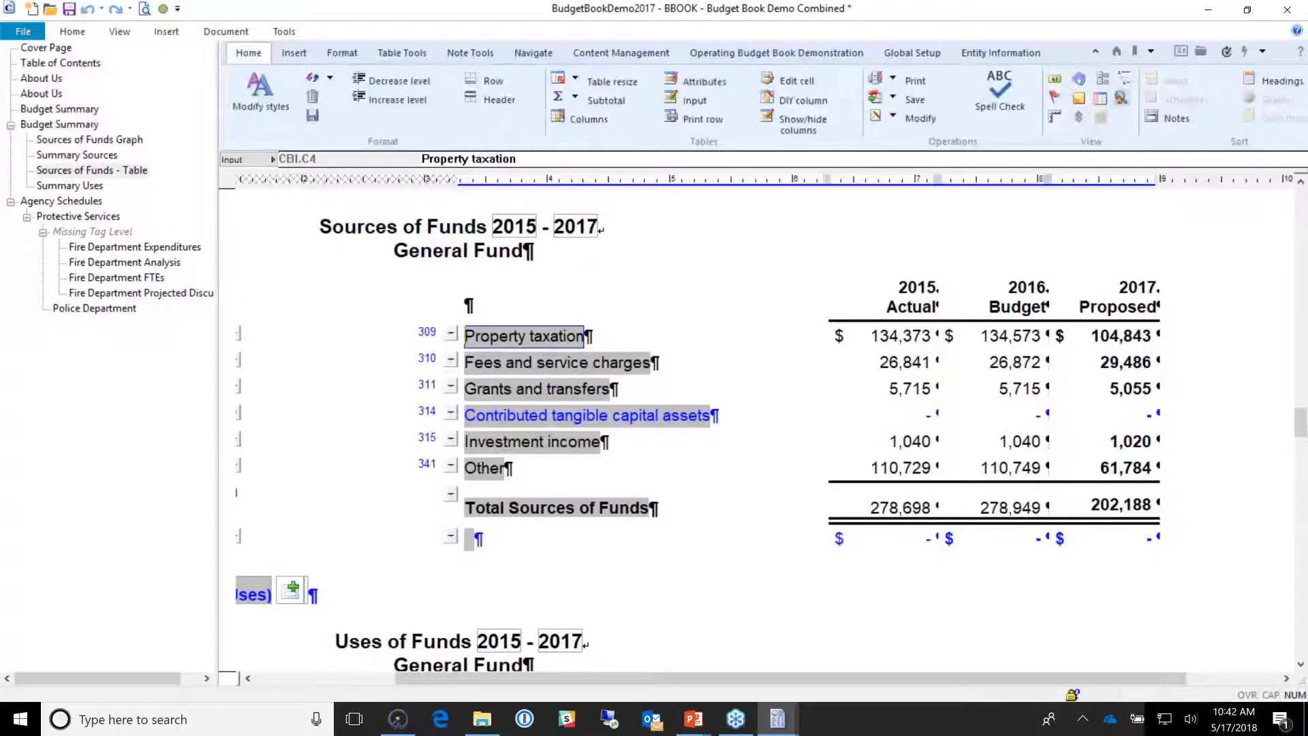
left_click(921, 340)
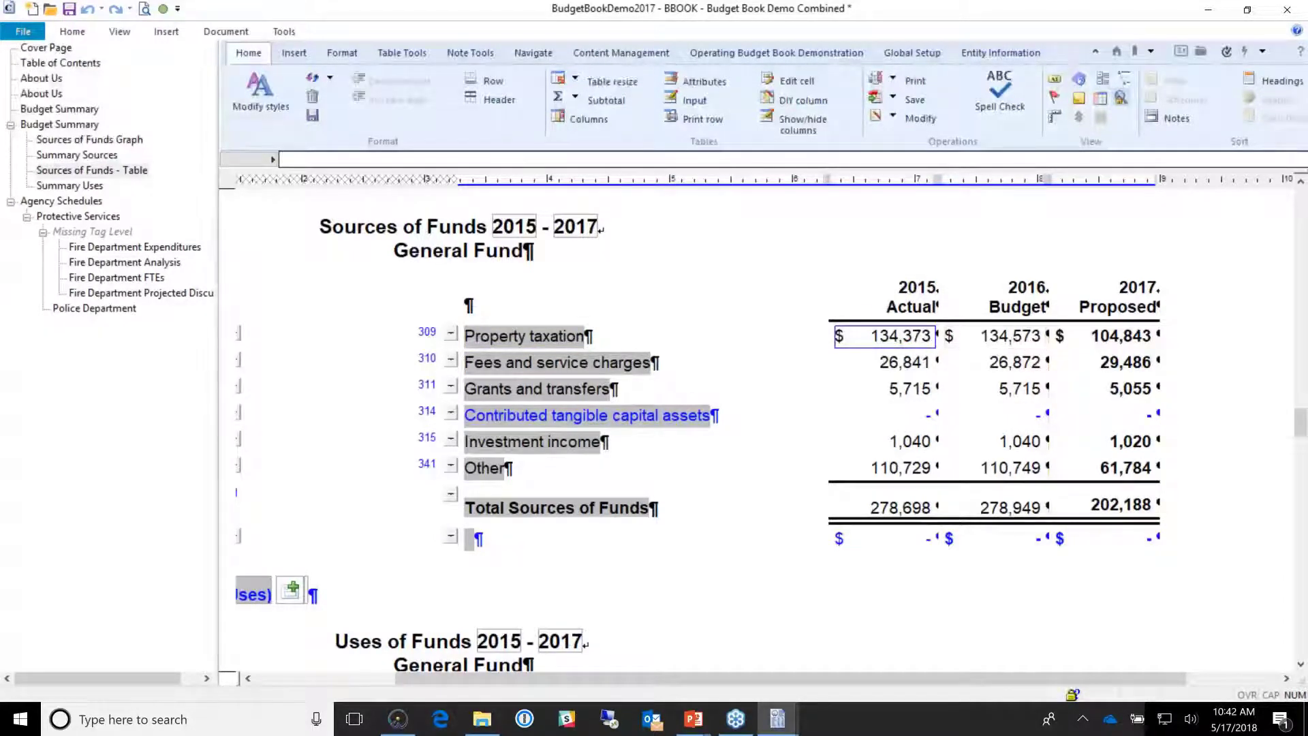
left_click(1102, 346)
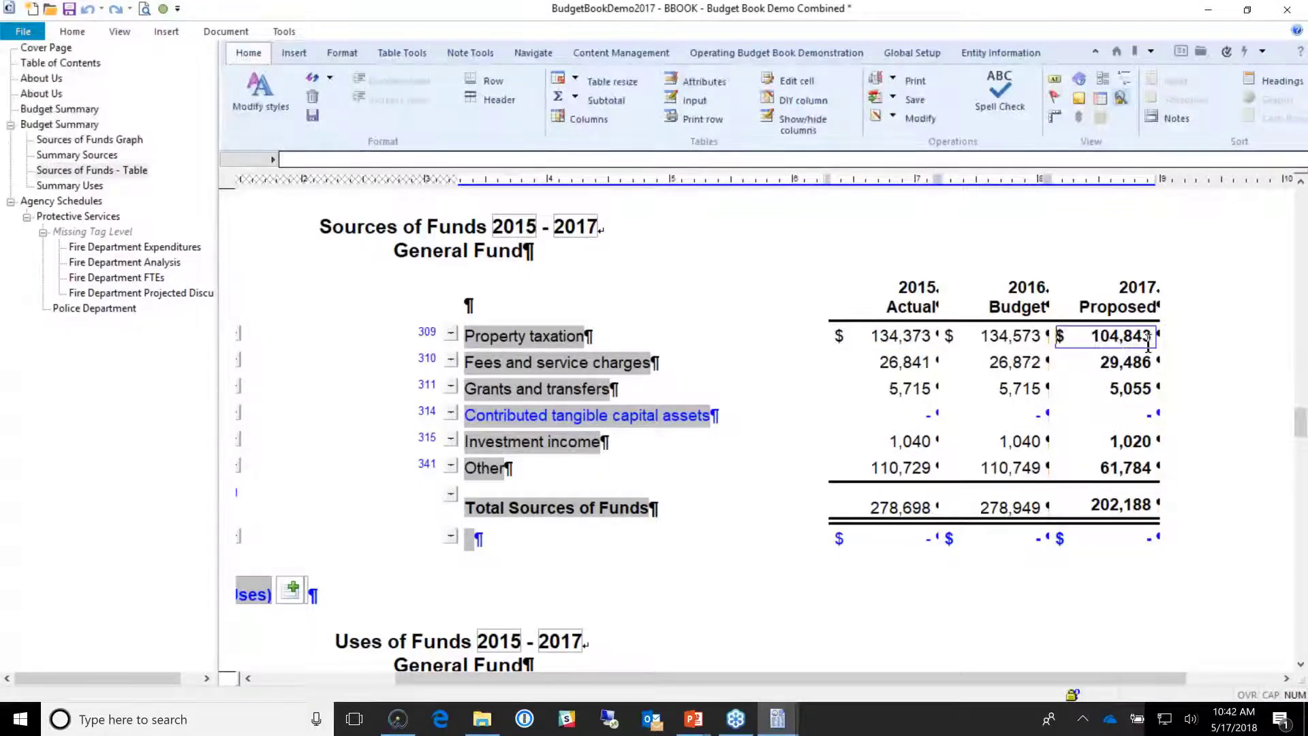
left_click_drag(1149, 346, 851, 340)
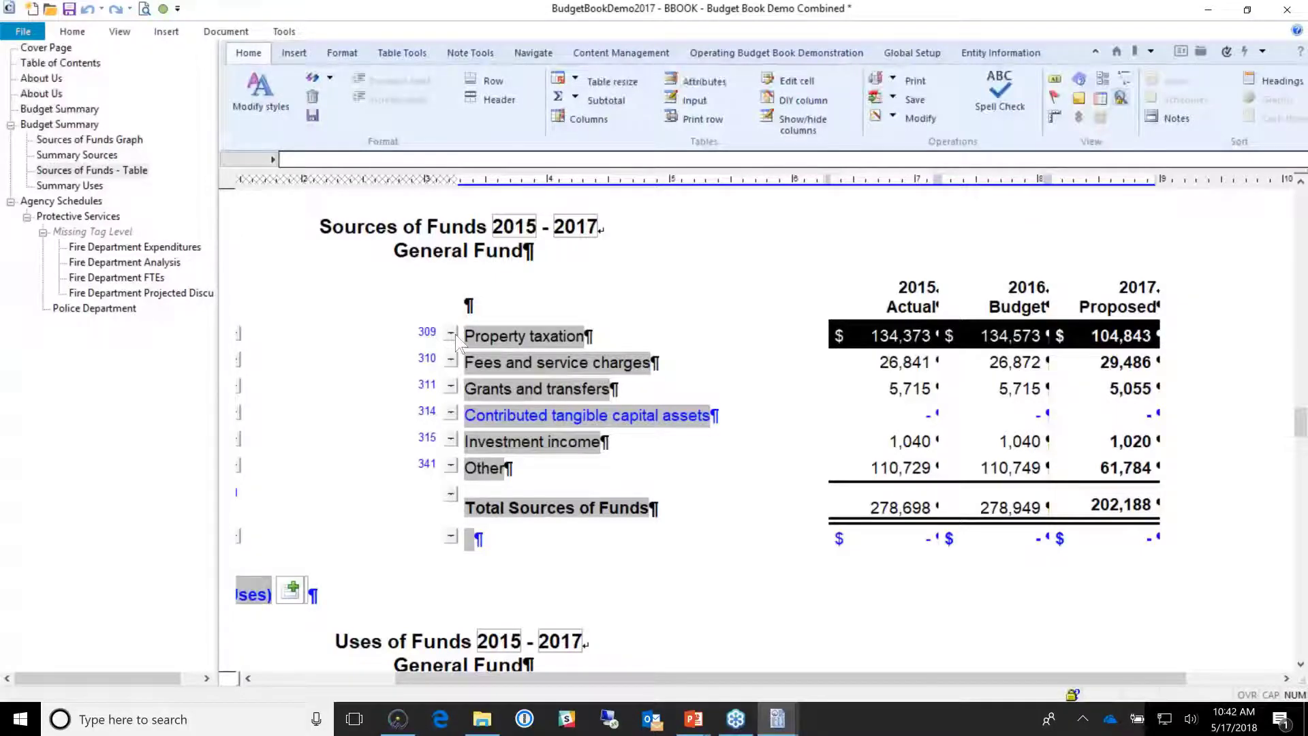
left_click(452, 335)
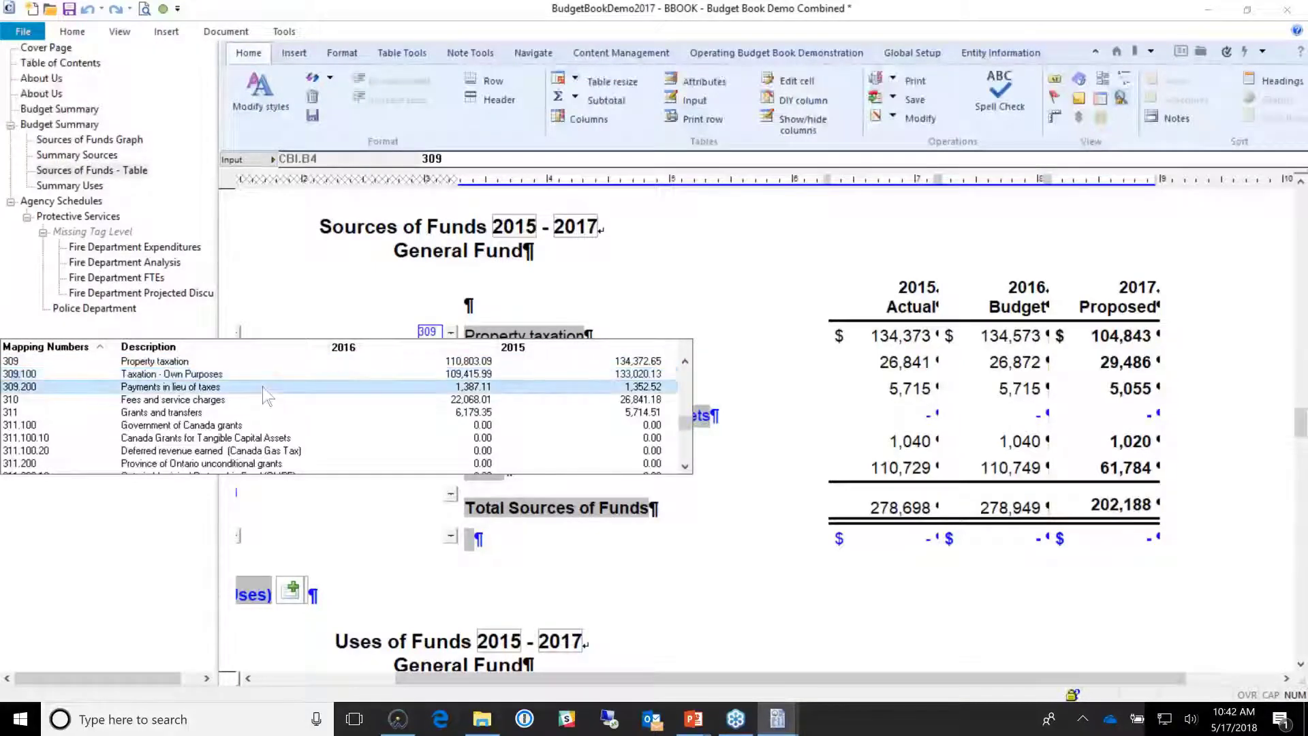
left_click(513, 335)
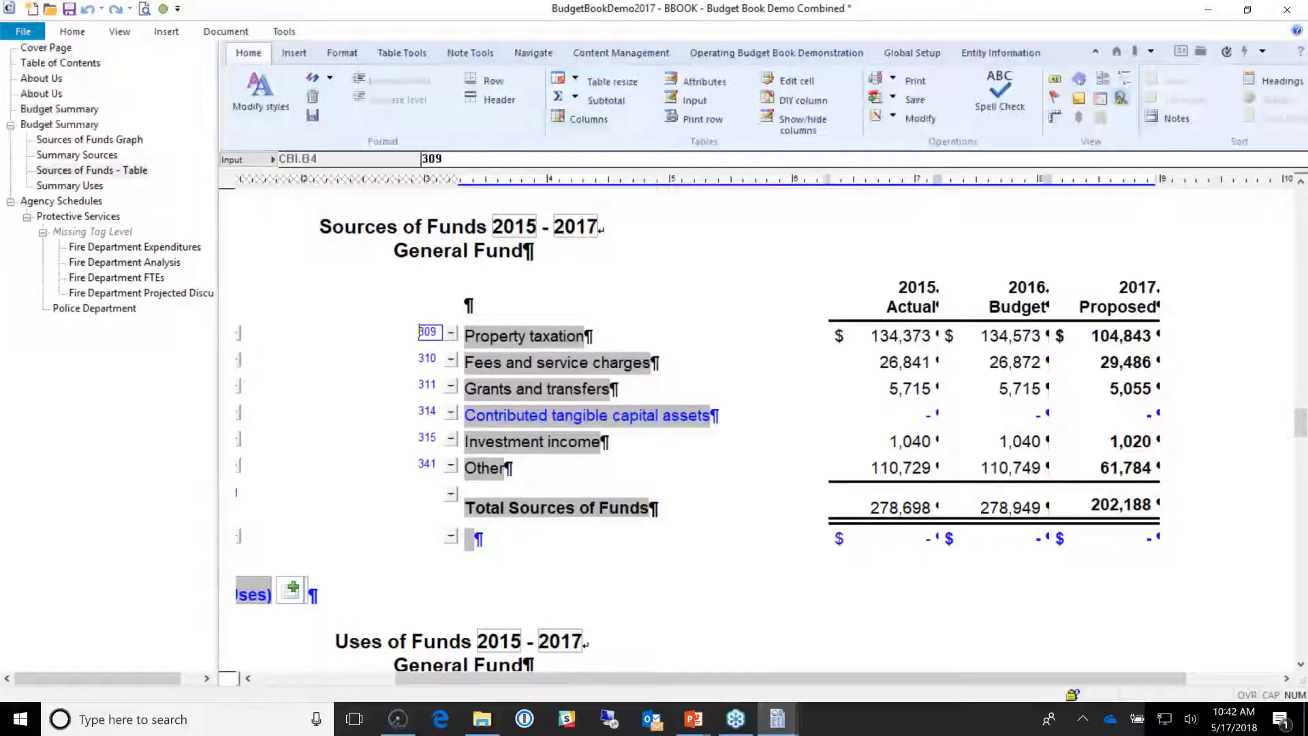
right_click(531, 336)
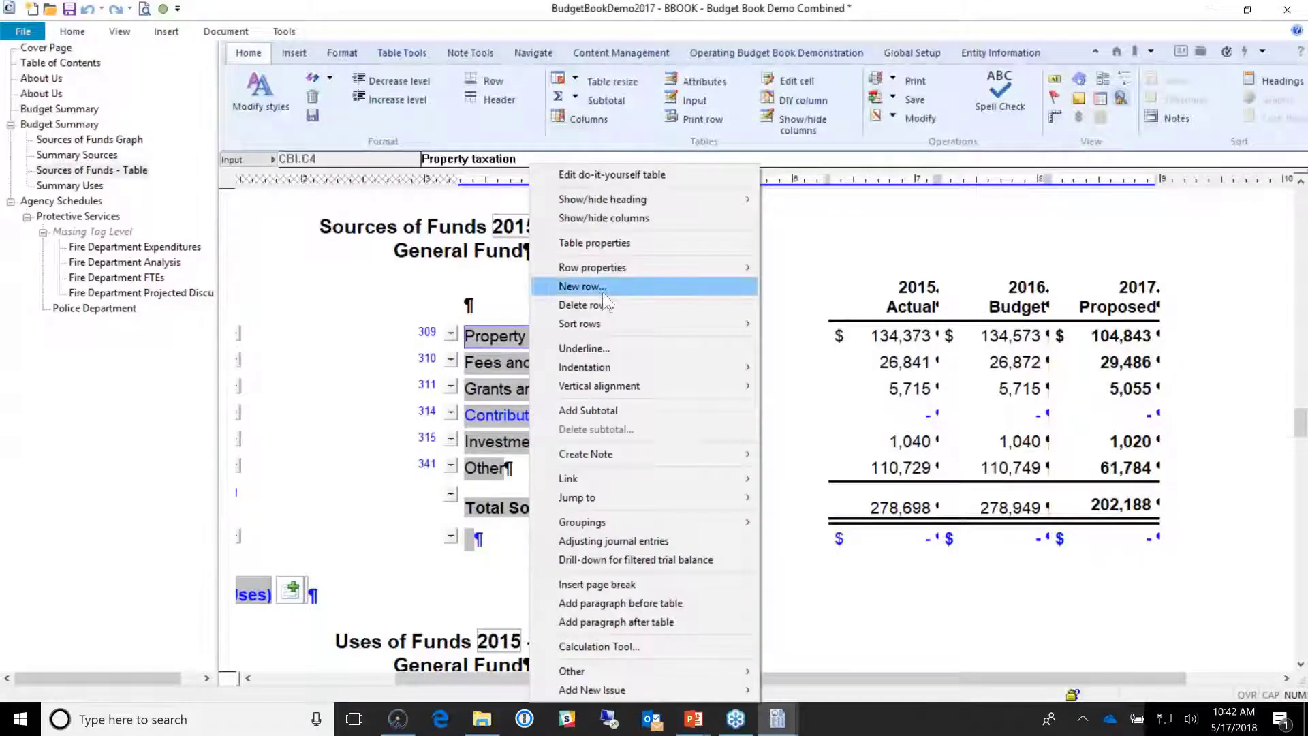
Step: Insert a row under Property taxation, remapping 309 to 309.100 and the new row to 309.200
left_click(602, 286)
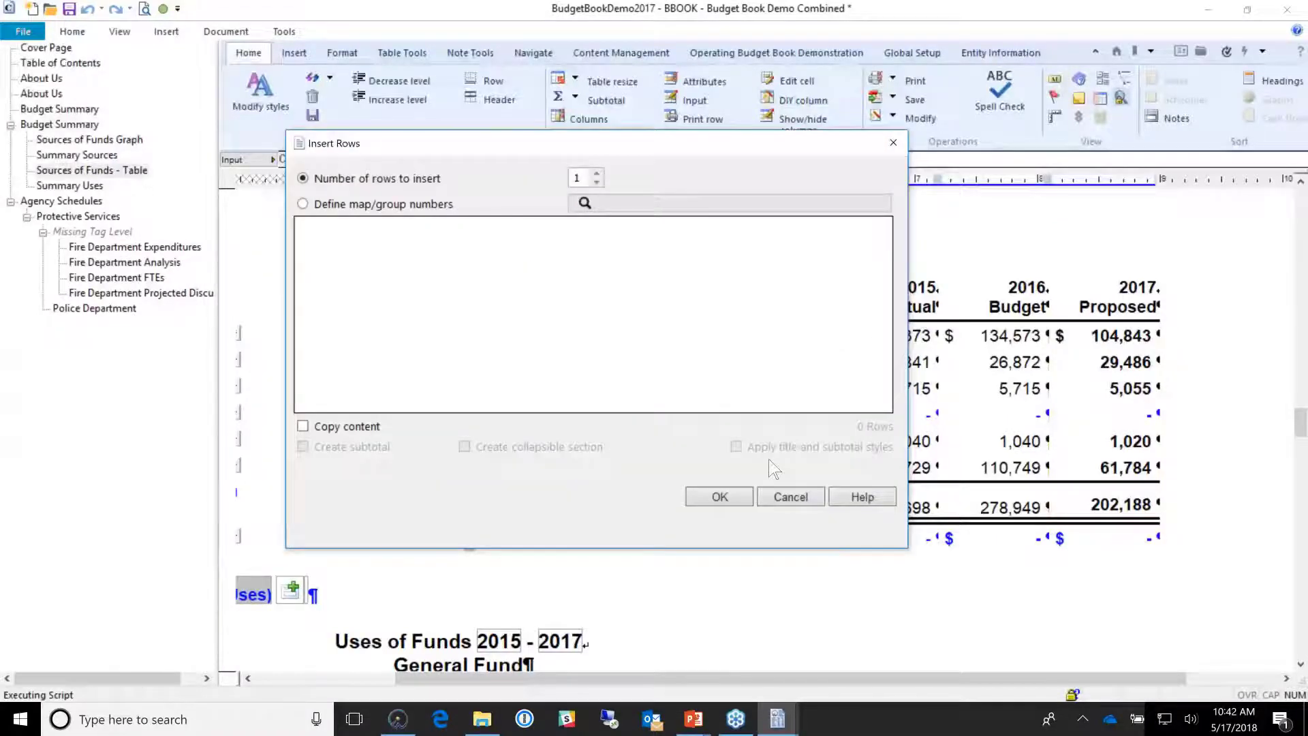
key("Return")
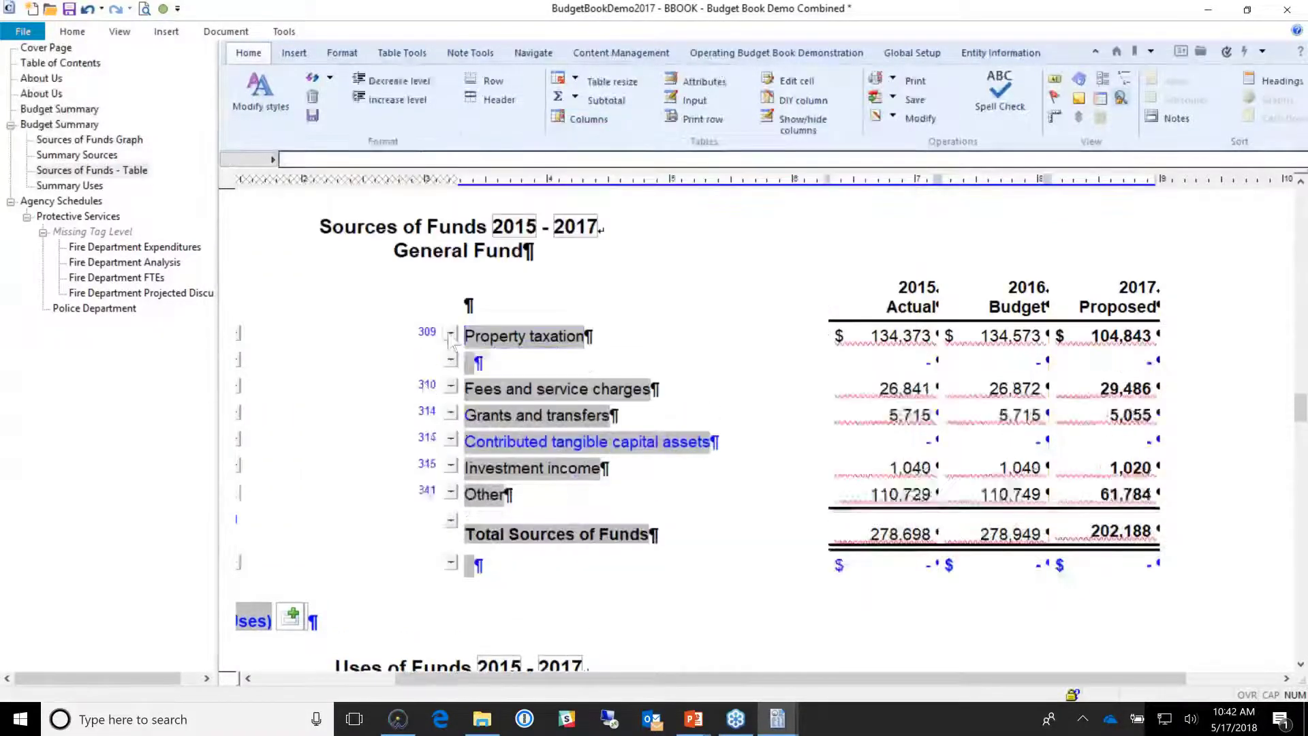
left_click(429, 332)
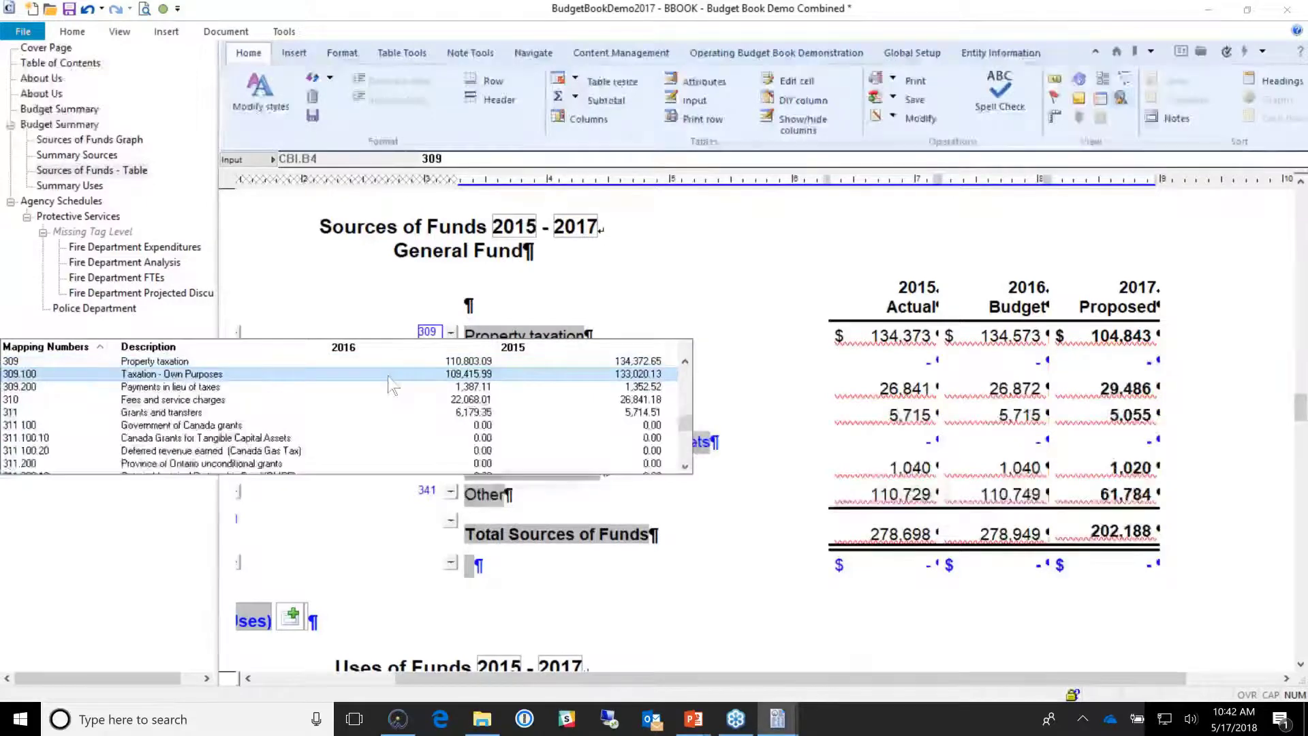
left_click(388, 376)
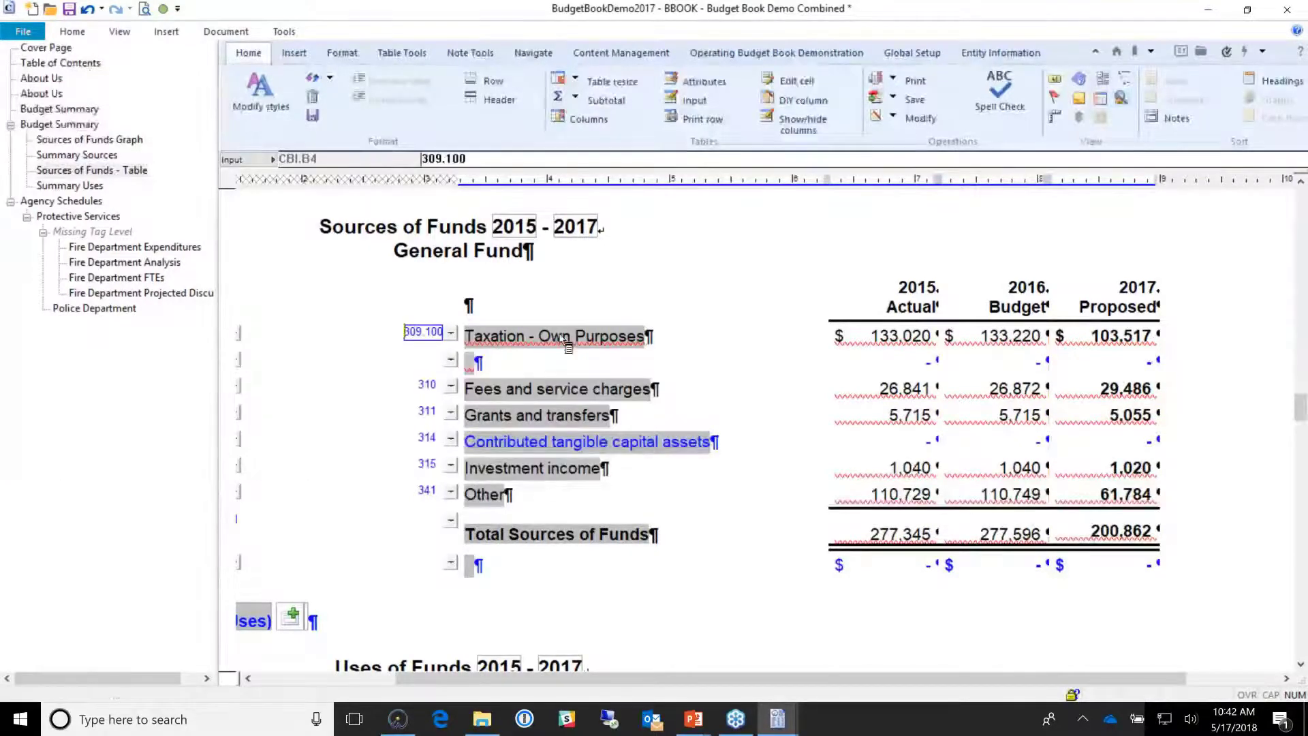
key("Tab")
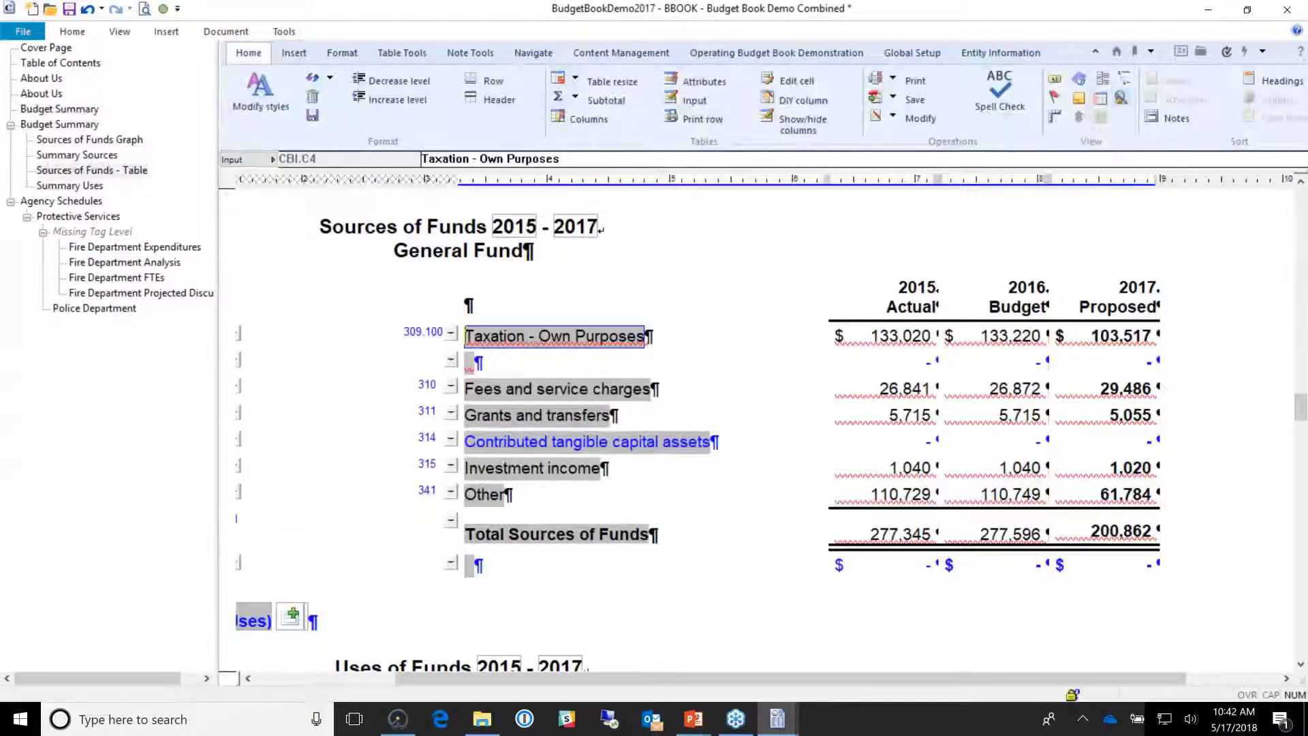
left_click(429, 359)
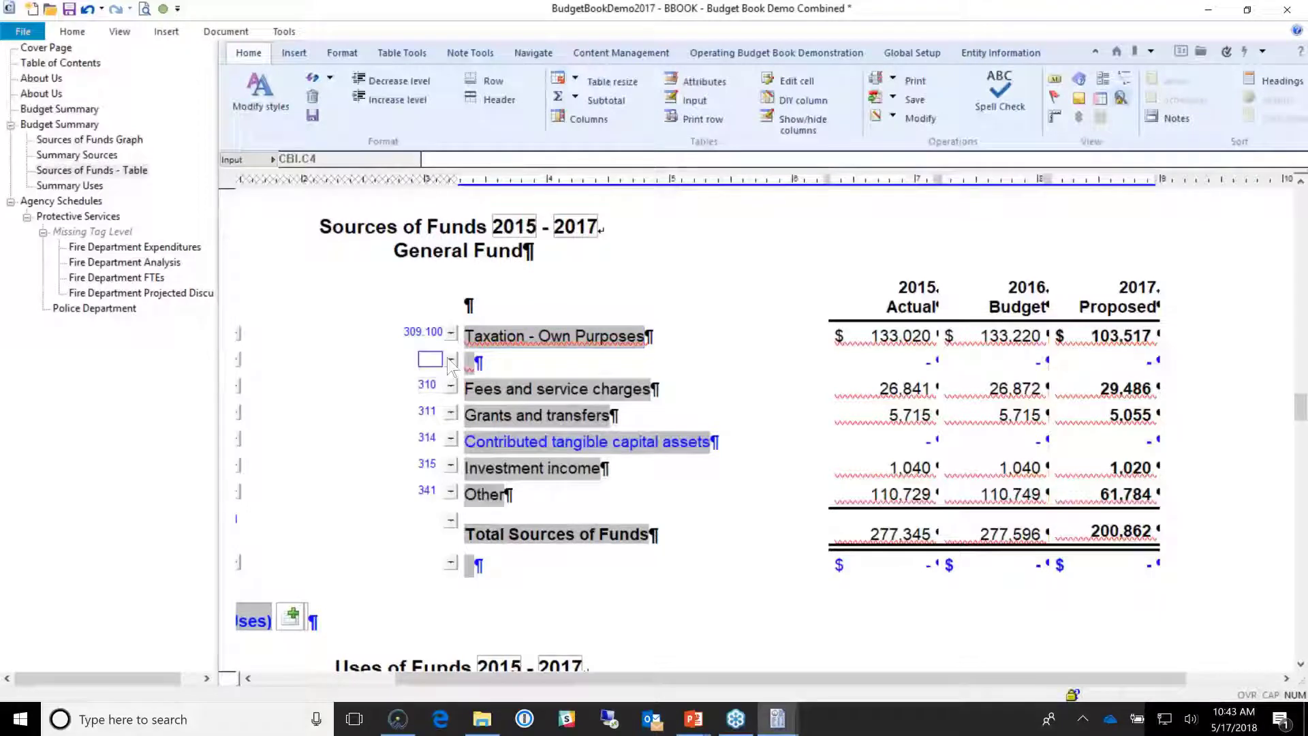
type("309")
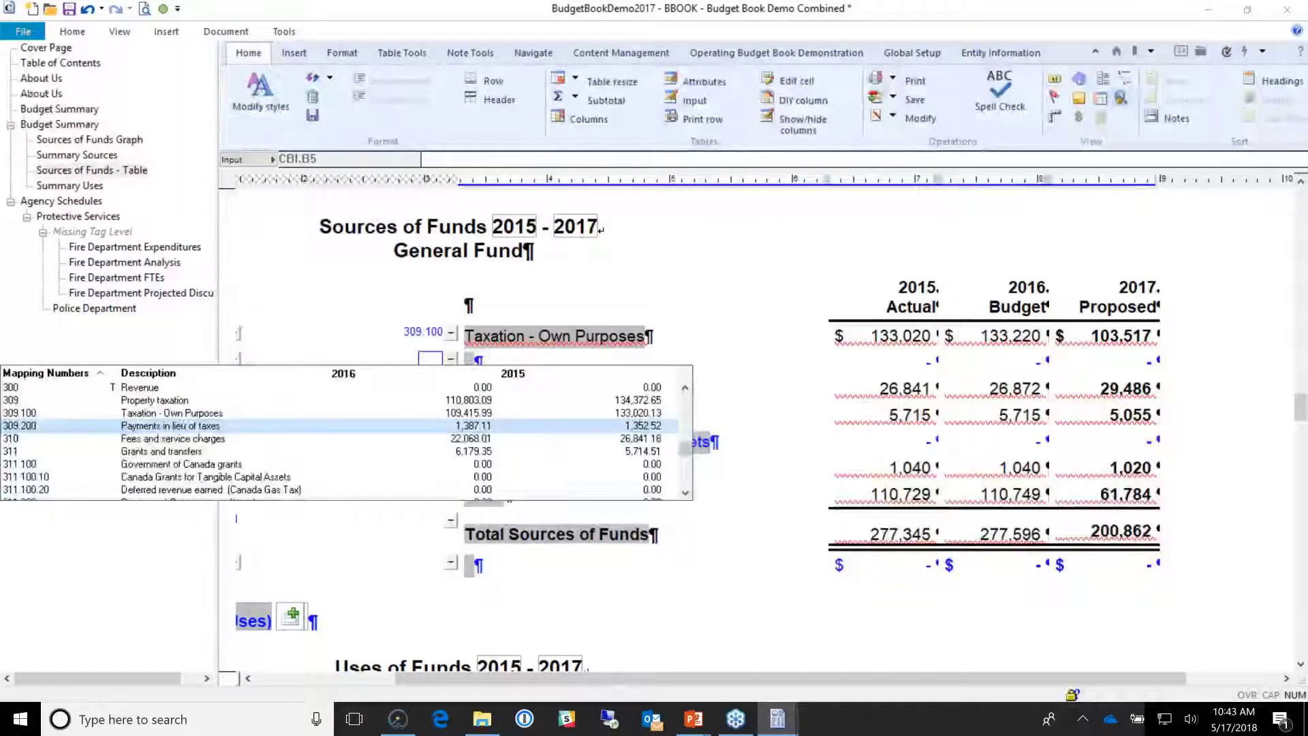
key("Return")
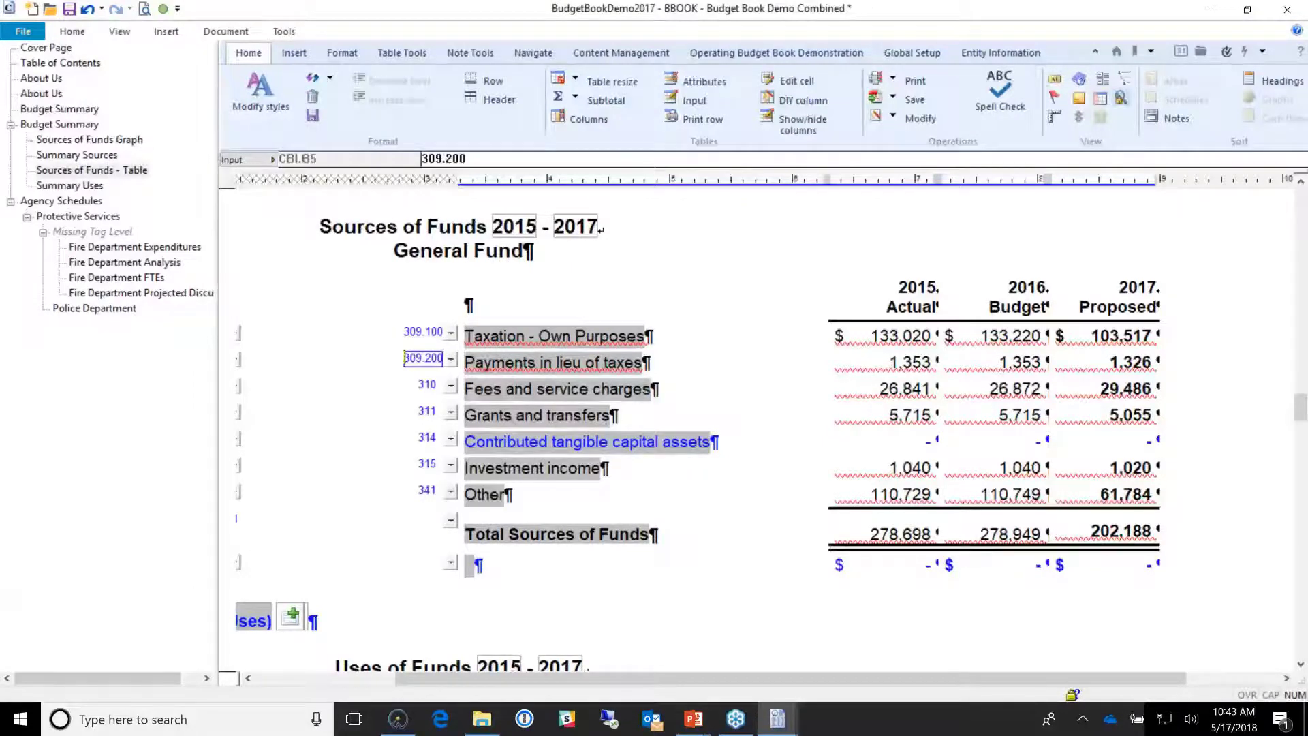
left_click_drag(665, 333, 693, 359)
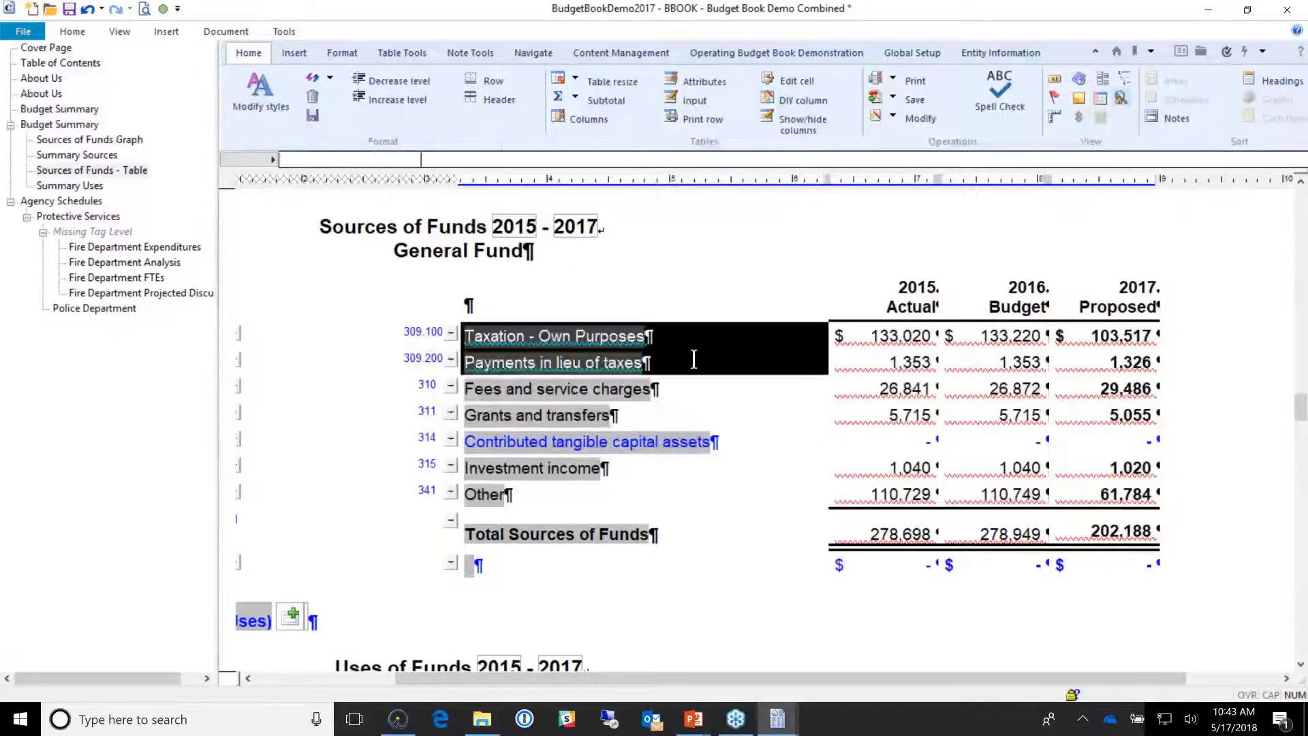
Step: Add a non-collapsible subtotal for the 309.100 and 309.200 taxation rows
left_click(575, 99)
left_click(588, 118)
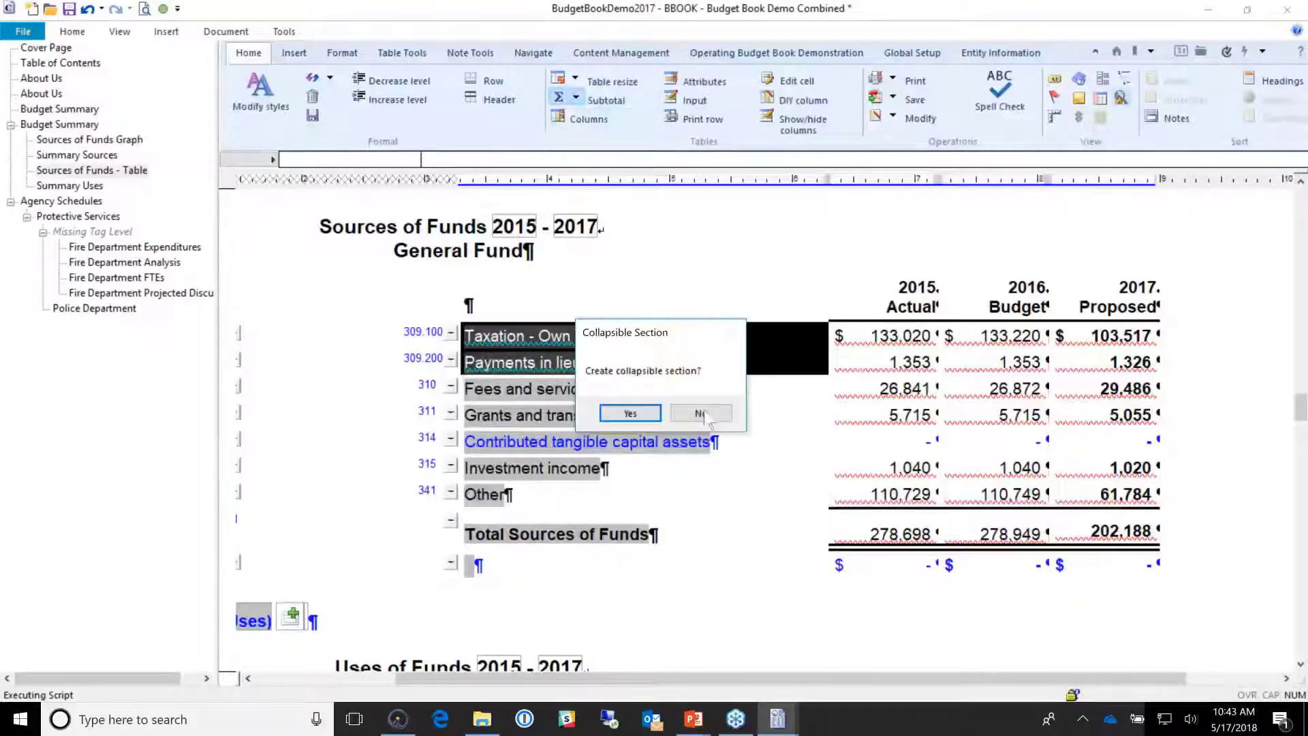
left_click(701, 413)
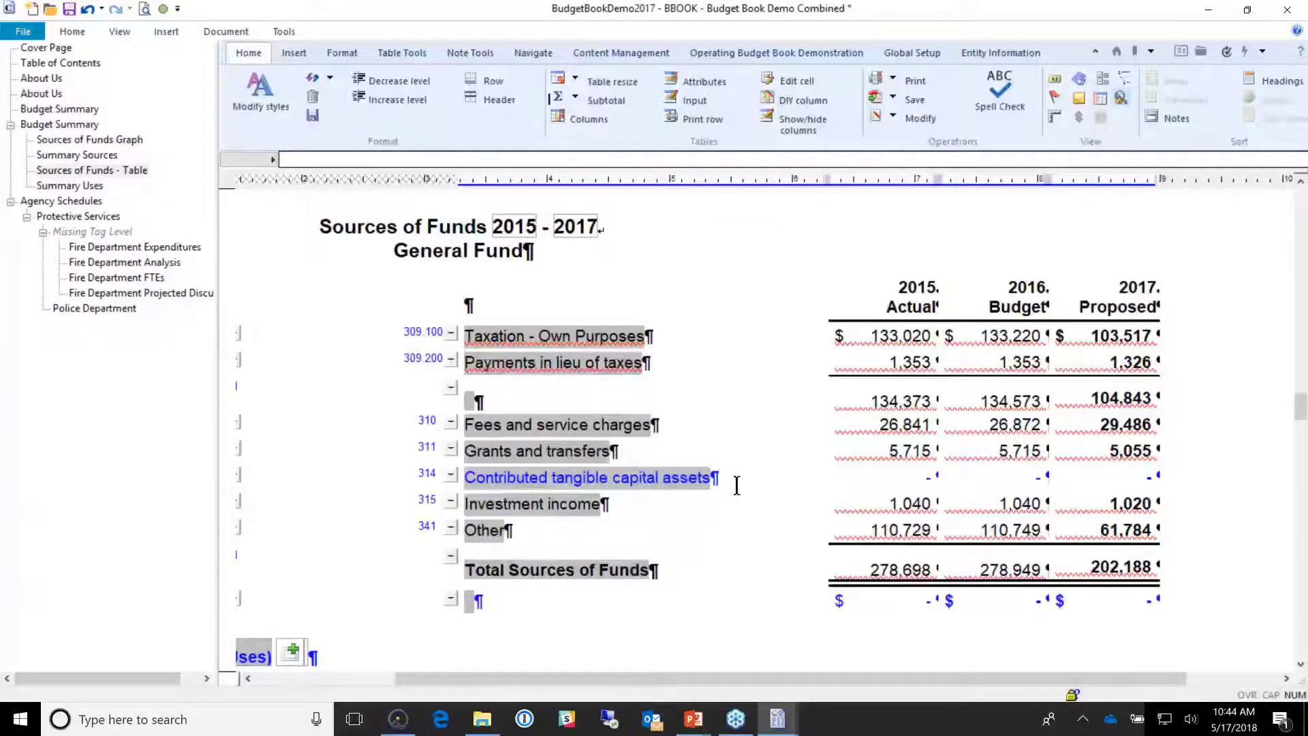
Step: Check the Contributed tangible capital assets row's cells, then open Print Preview of the budget book
left_click(737, 485)
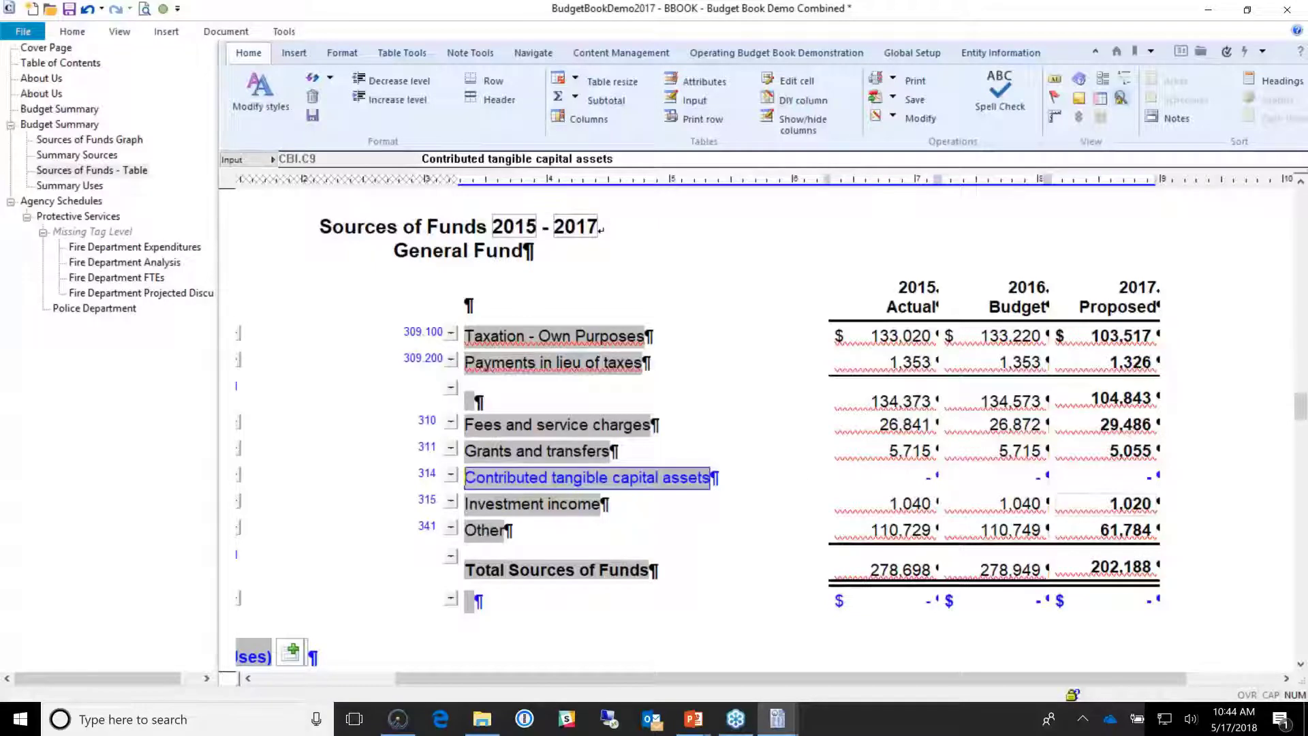
left_click(1021, 483)
left_click(1118, 485)
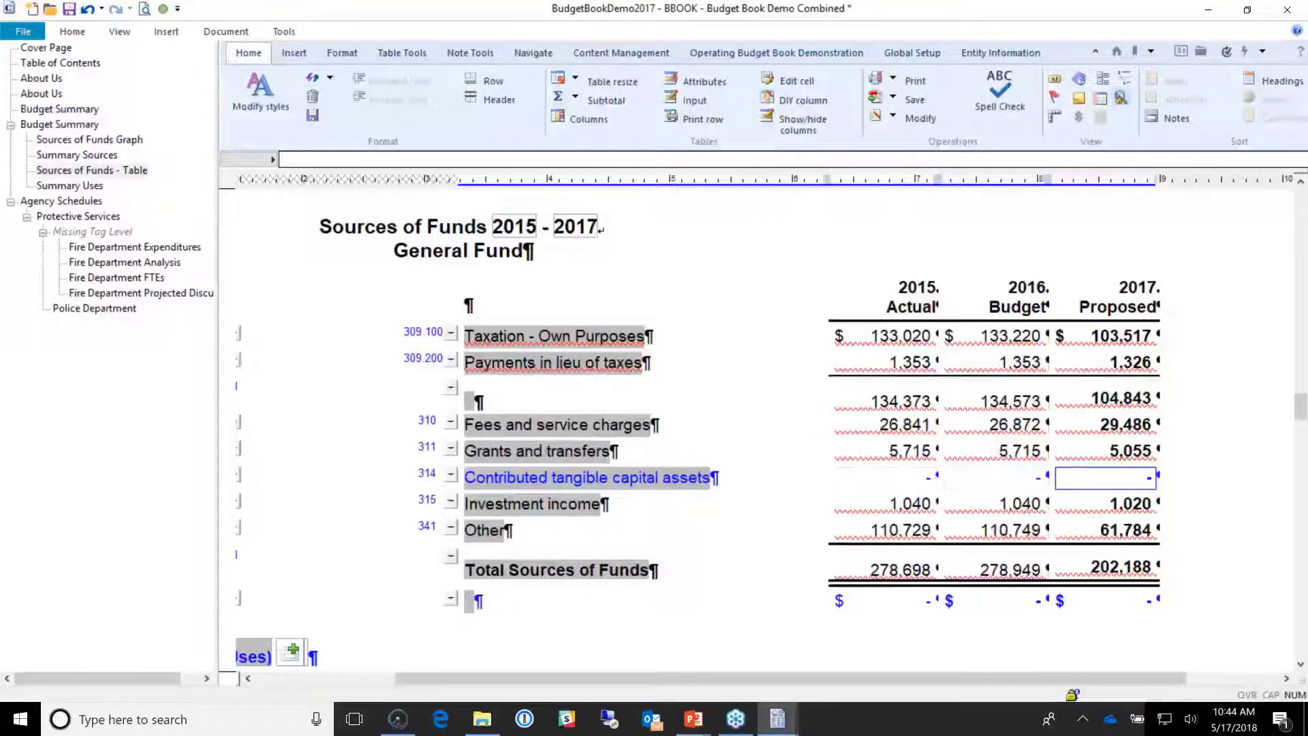
left_click_drag(1118, 480, 805, 482)
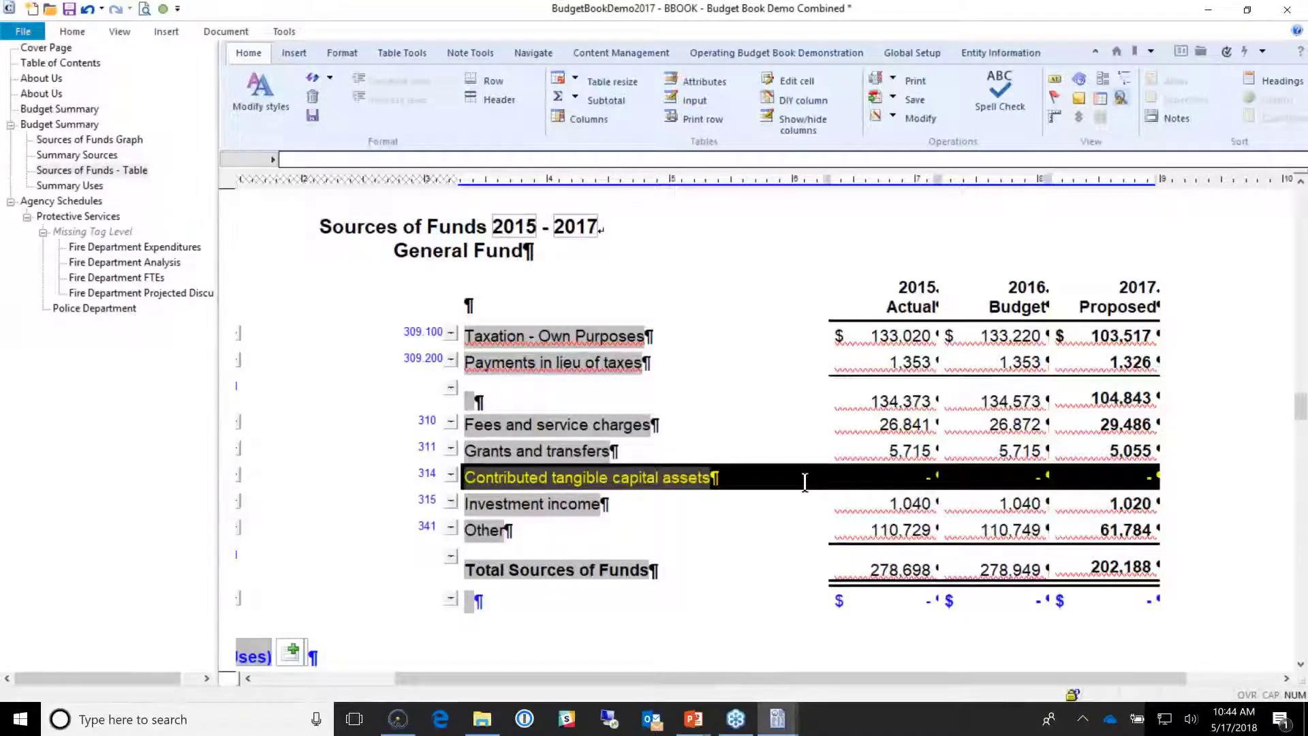
key("Escape")
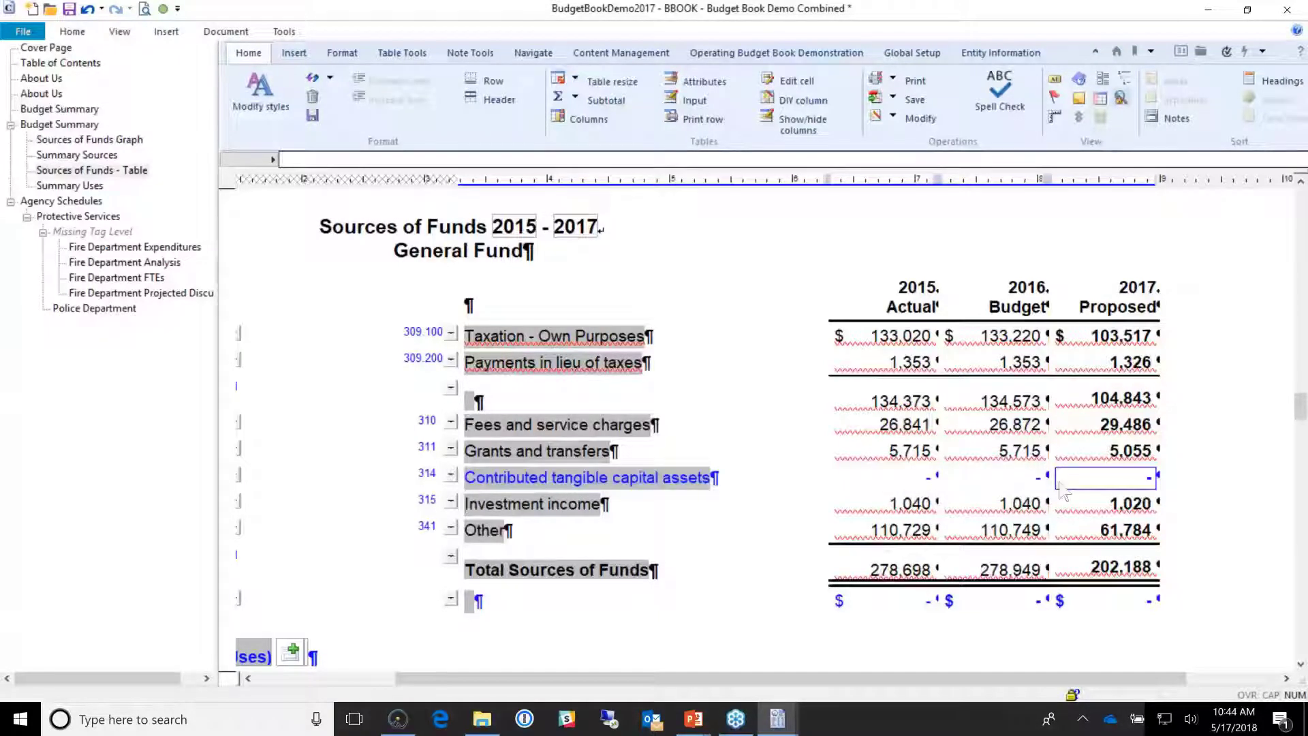
left_click(587, 478)
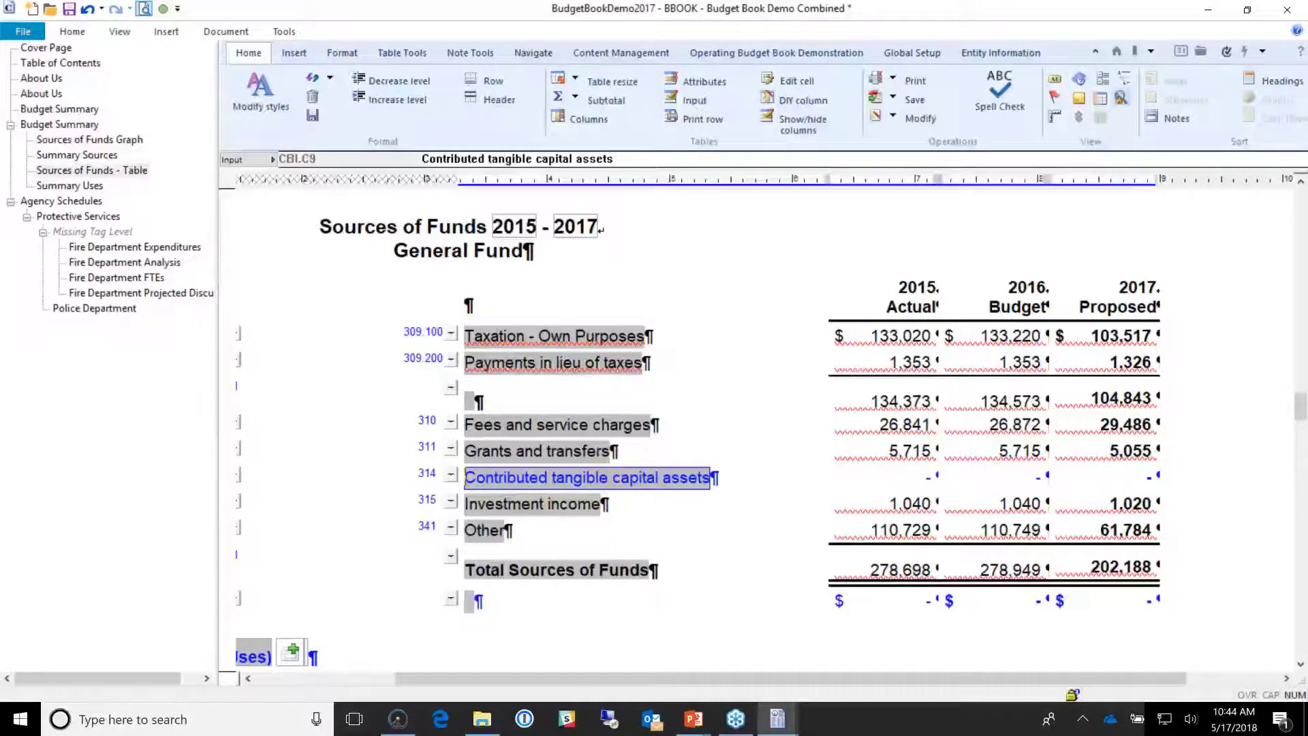
left_click(144, 10)
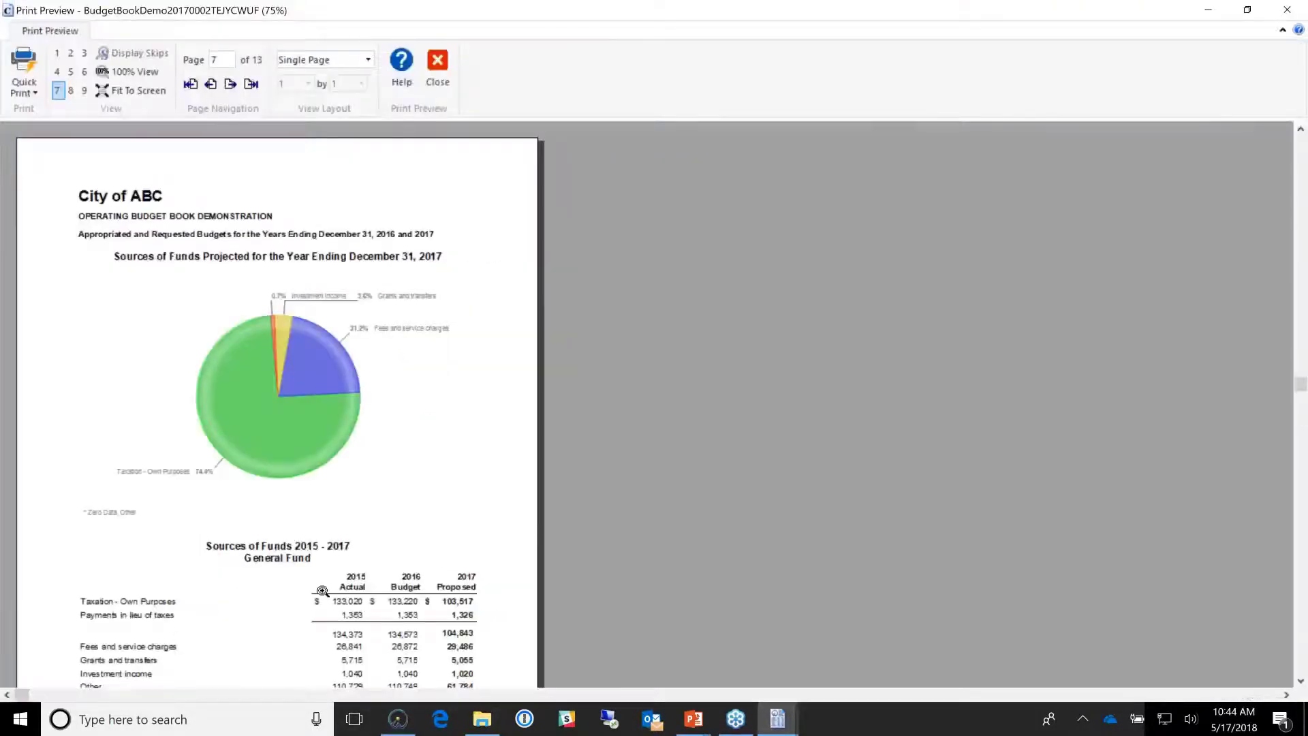
Step: Zoom the preview to 125% on the Sources of Funds table, then close it
left_click(322, 590)
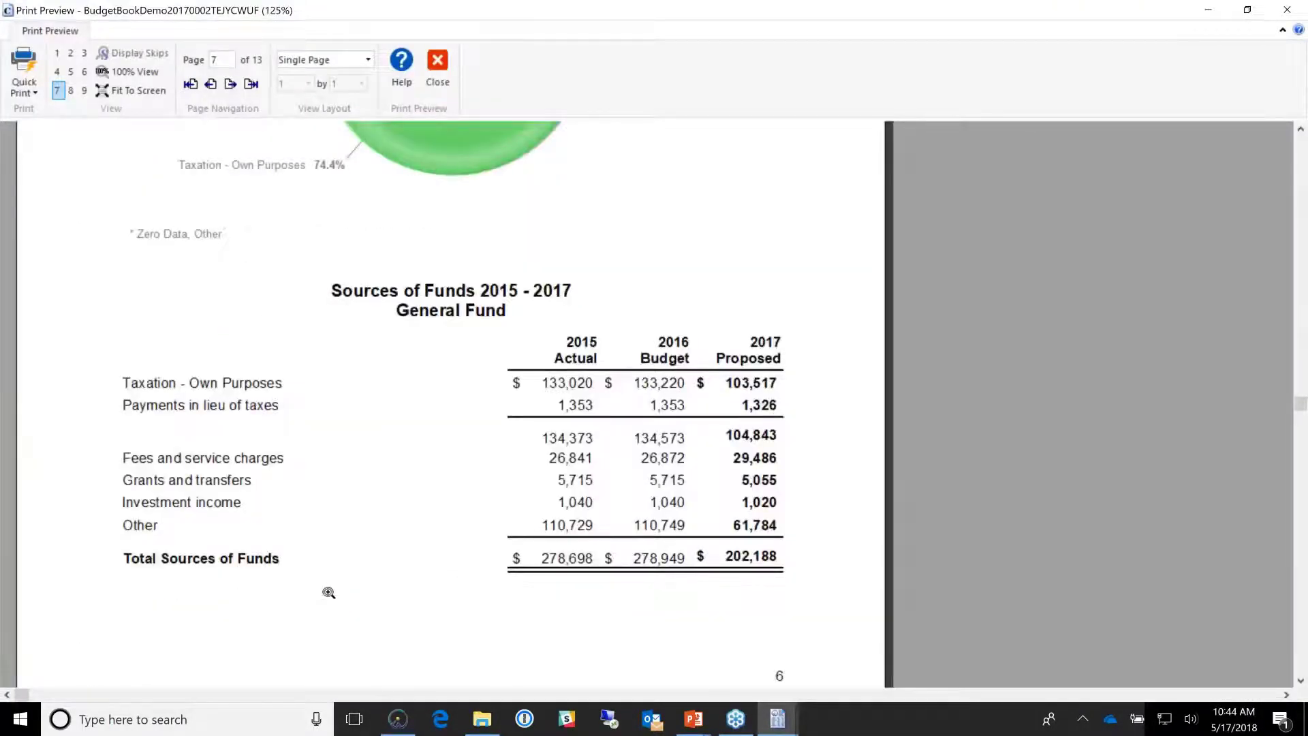
left_click(443, 67)
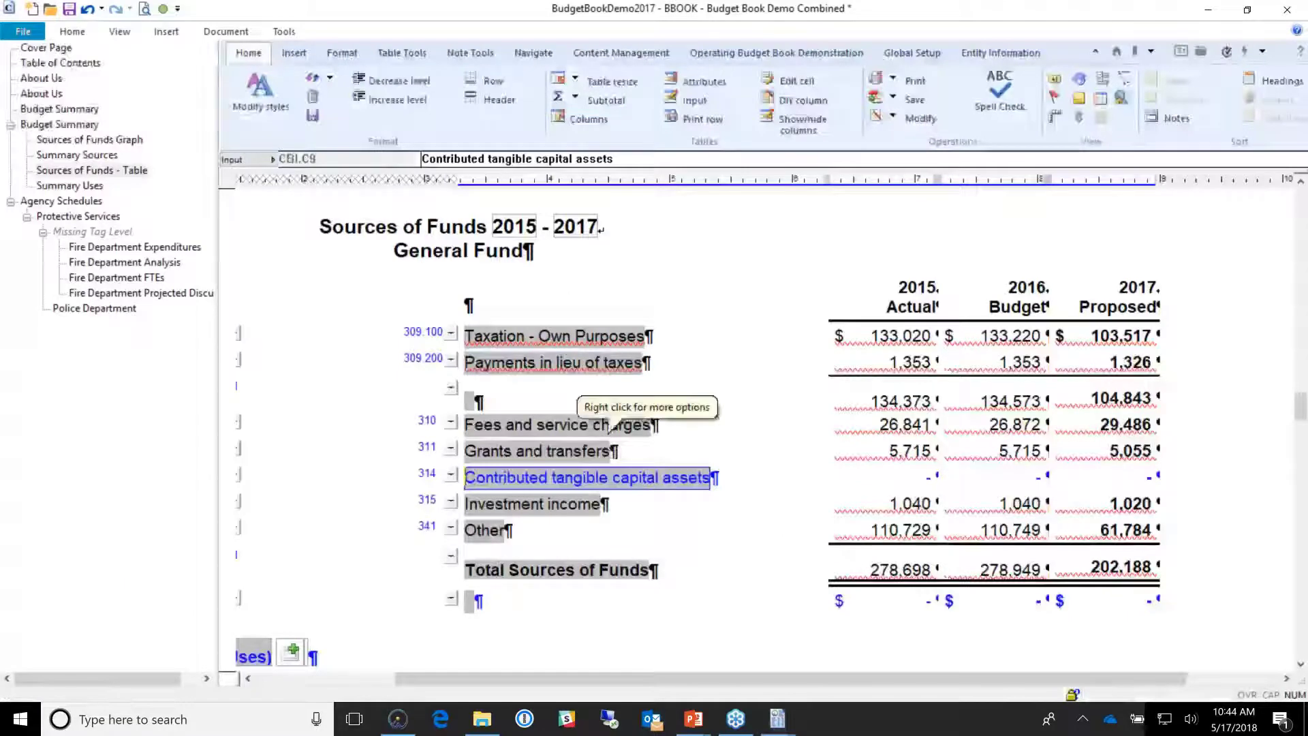
Step: Check the 134,373 taxation subtotal and 278,698 total, then open the Uses of Funds table
left_click(896, 406)
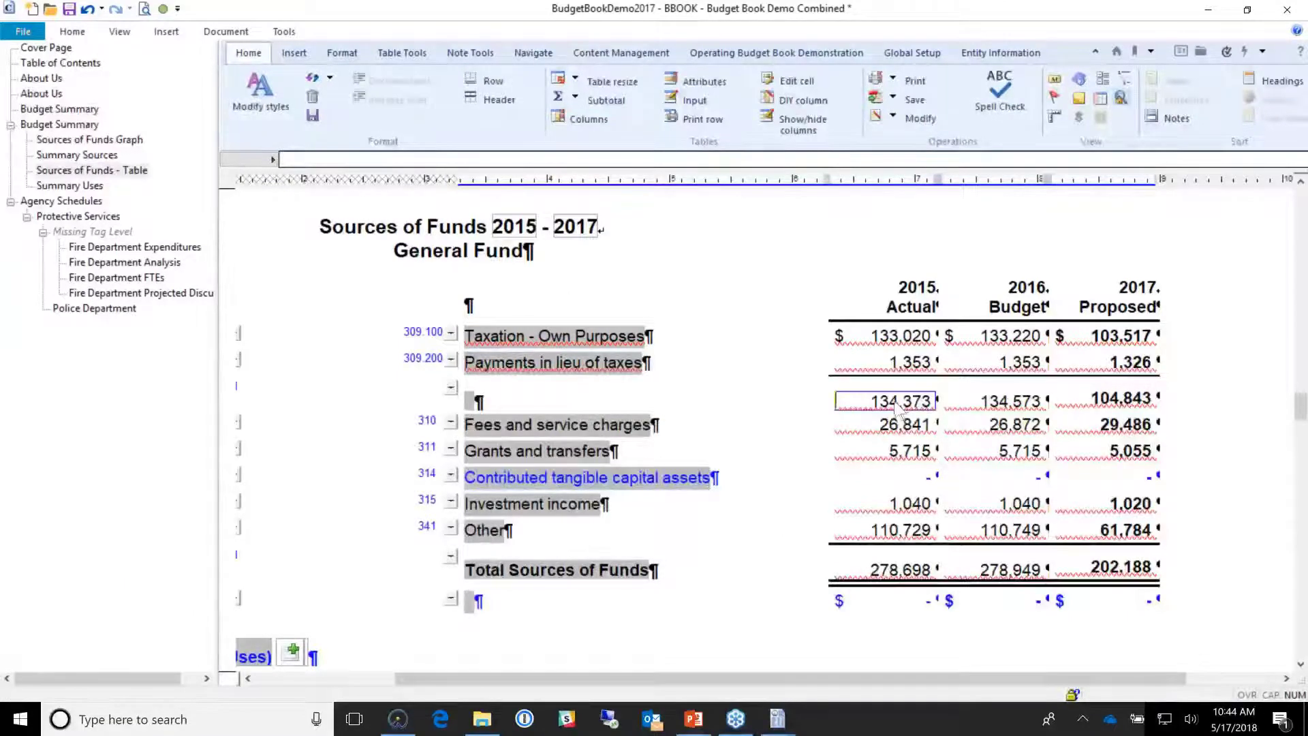
left_click(915, 578)
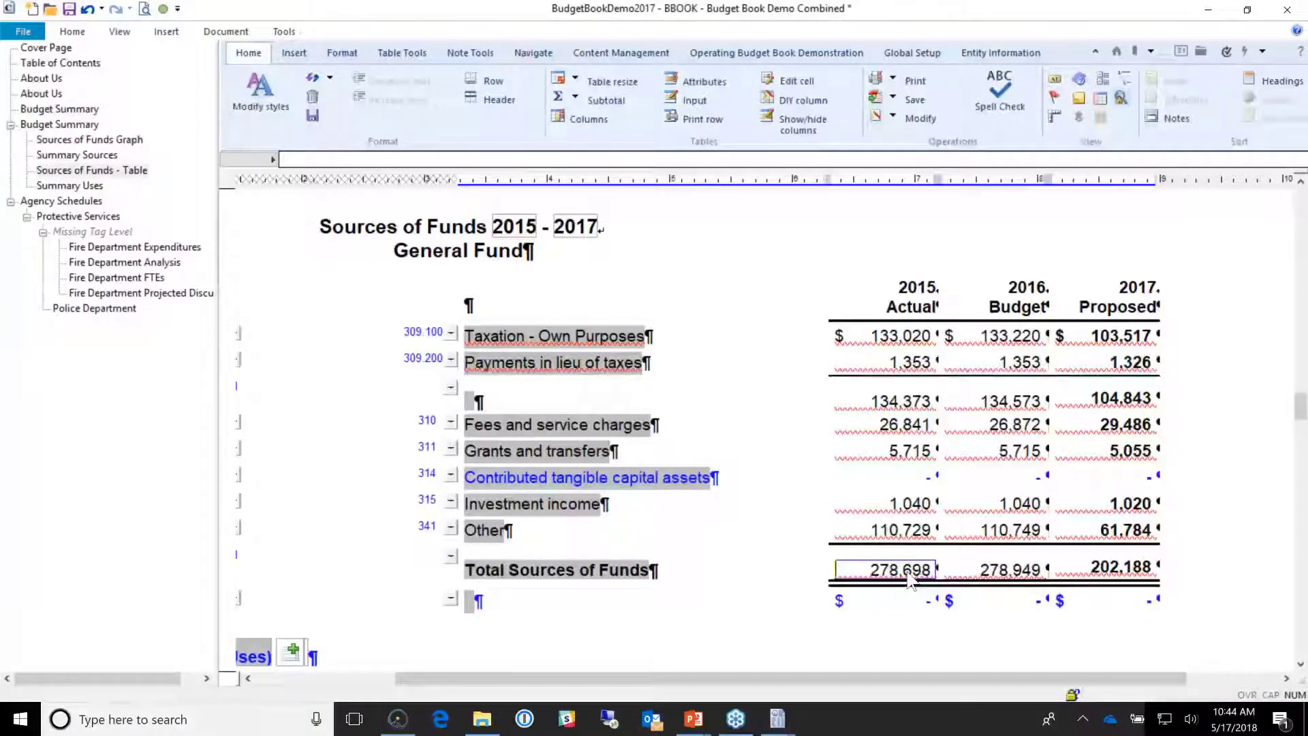
left_click(910, 579)
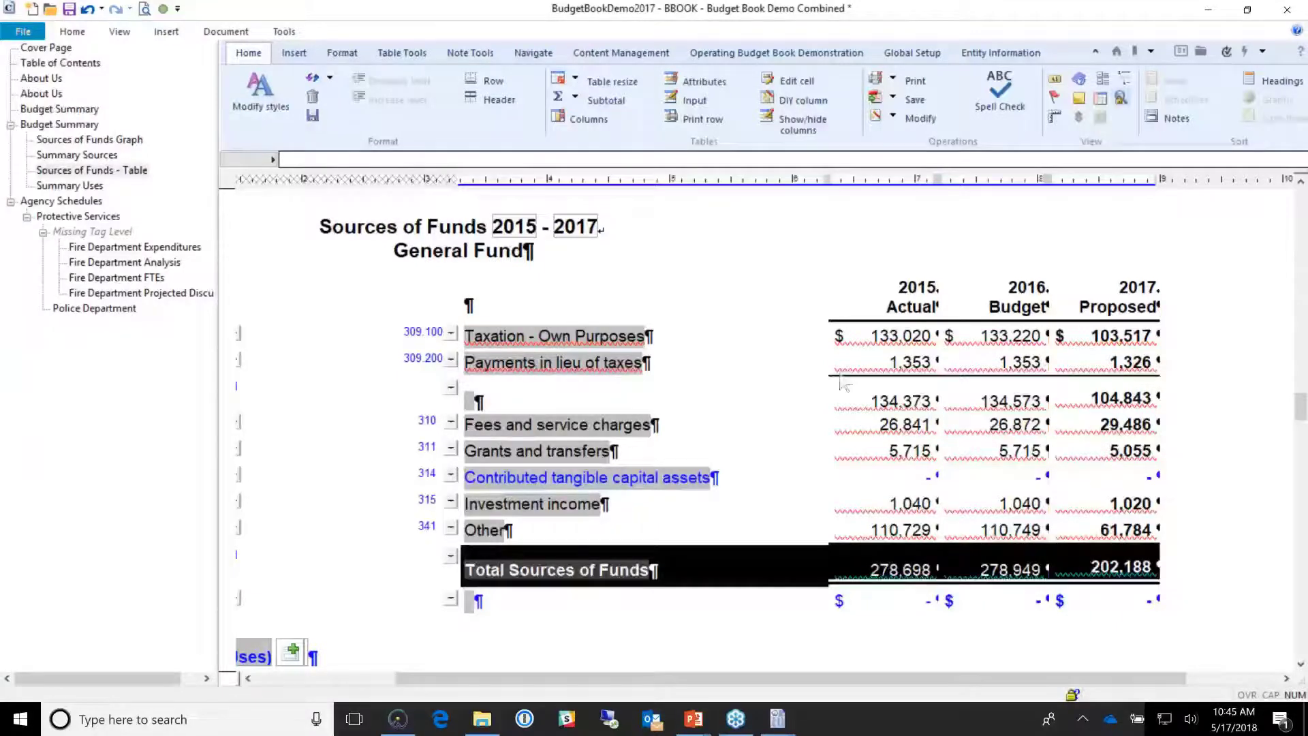
left_click(898, 405)
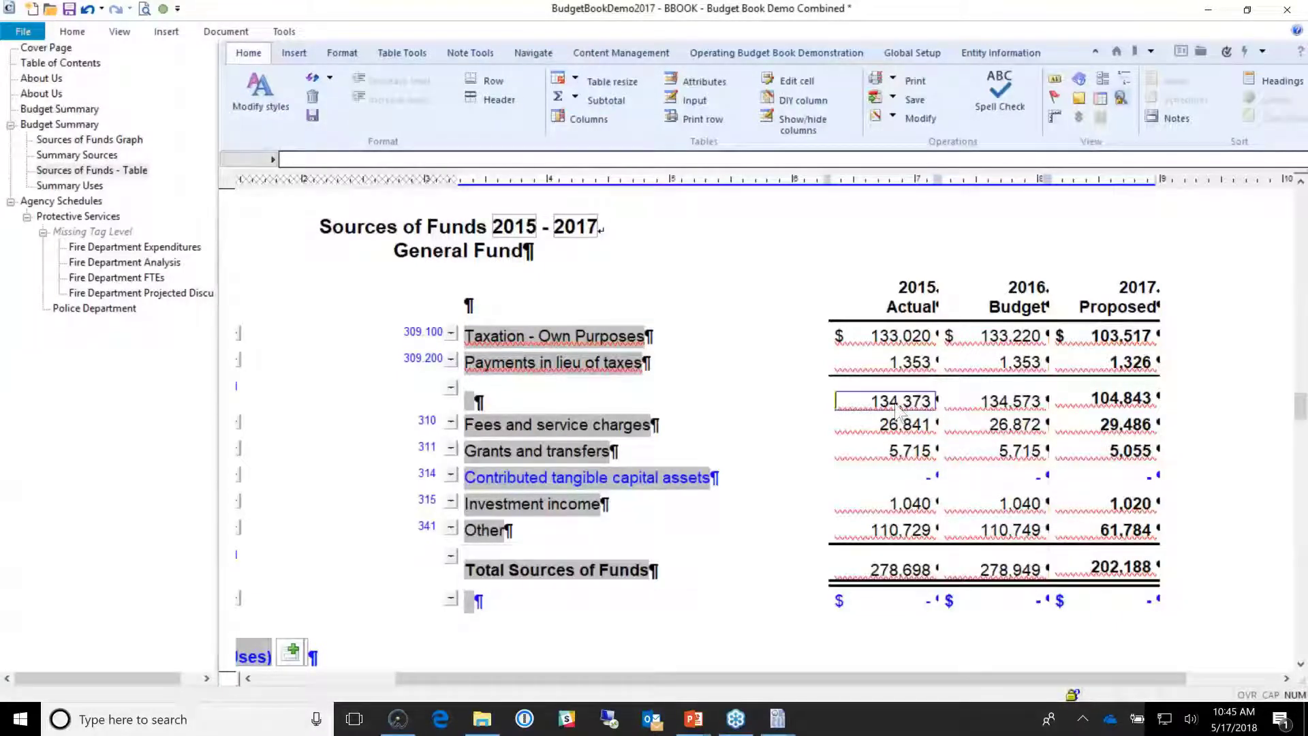
left_click_drag(869, 357, 876, 337)
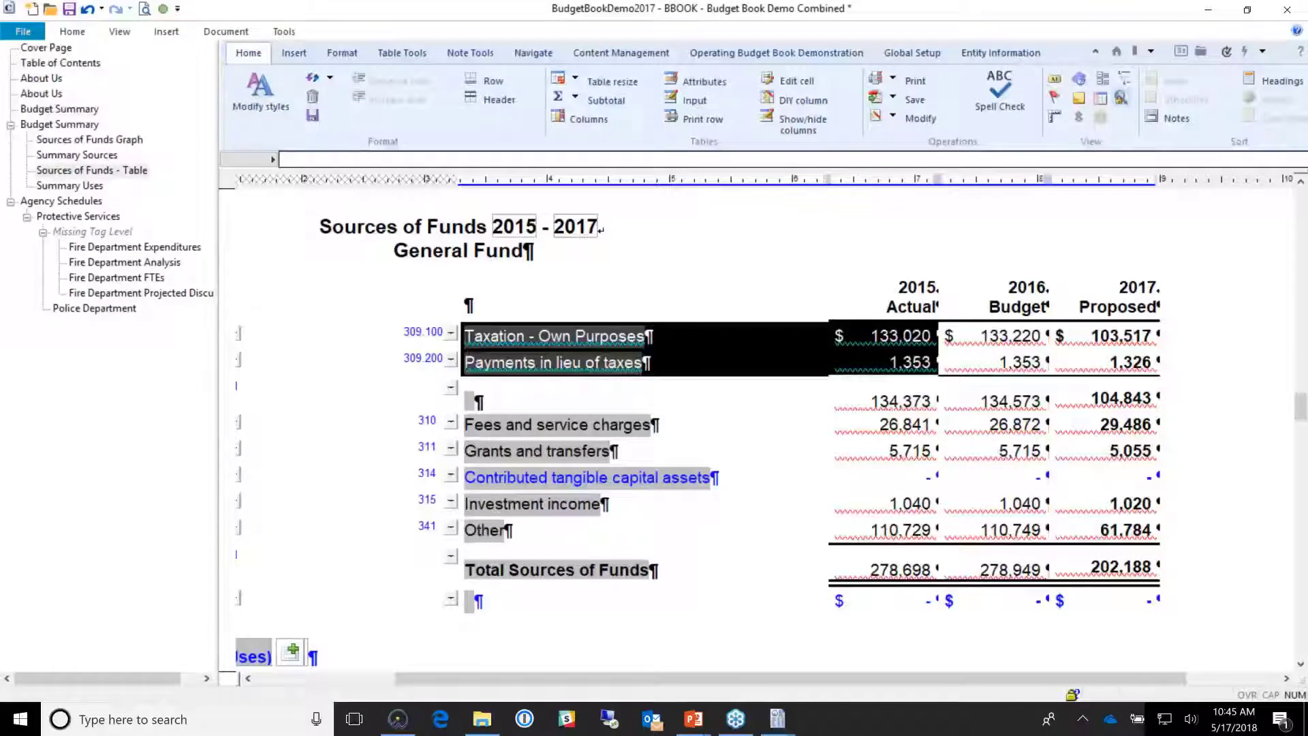
left_click(886, 405)
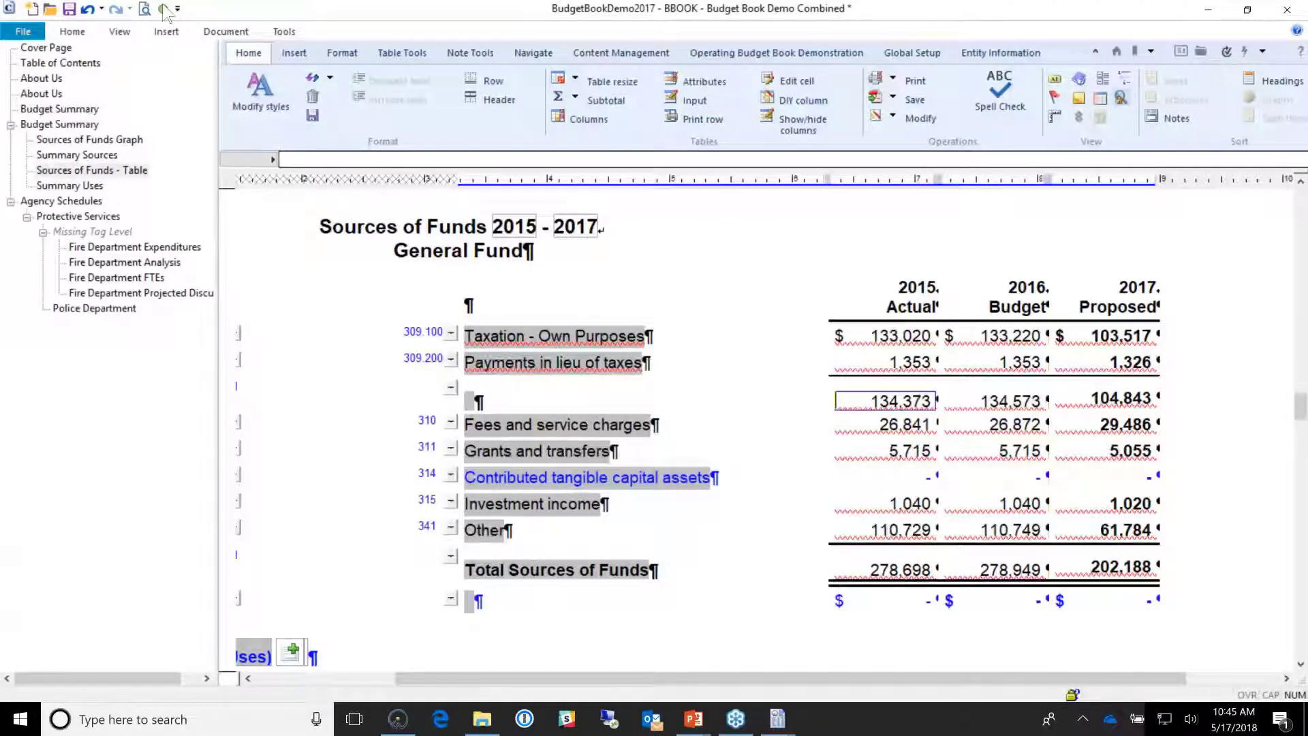
left_click(95, 185)
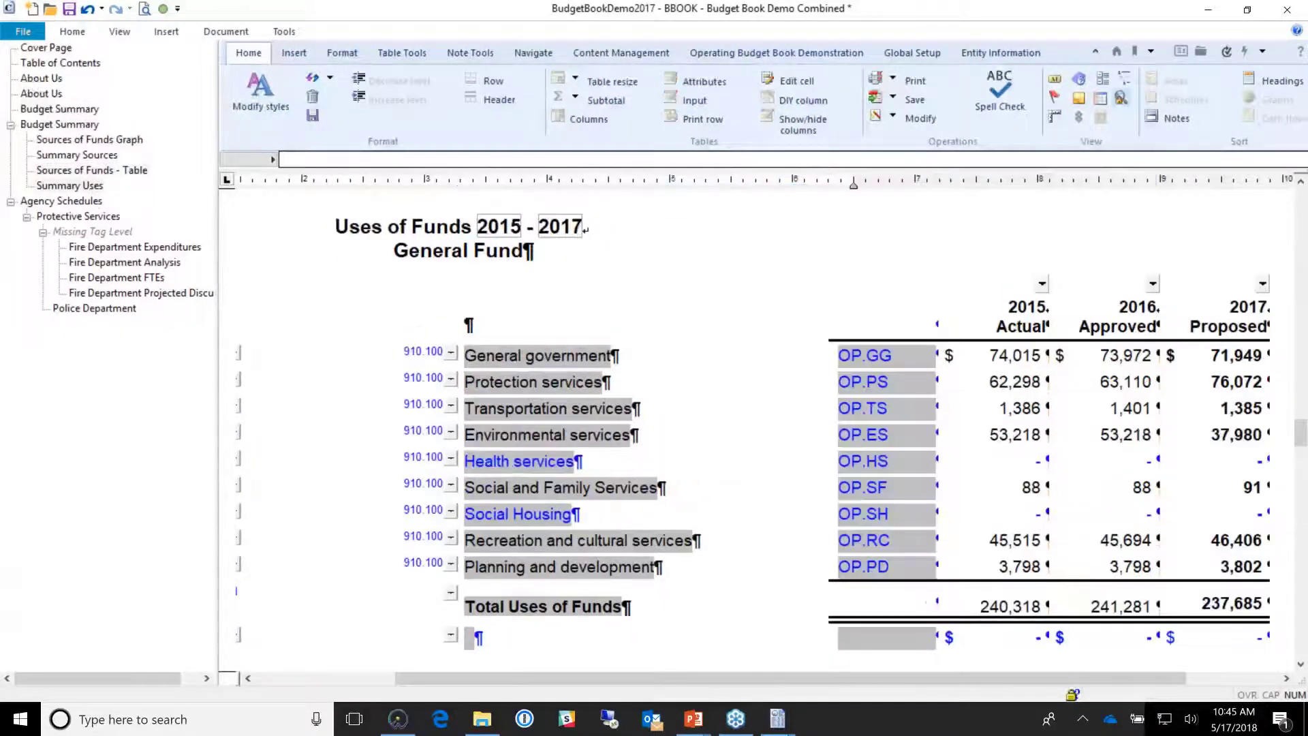
Step: Open the Fire Department Projected Discussion page and try to move its last paragraph, dismissing the error
left_click(137, 293)
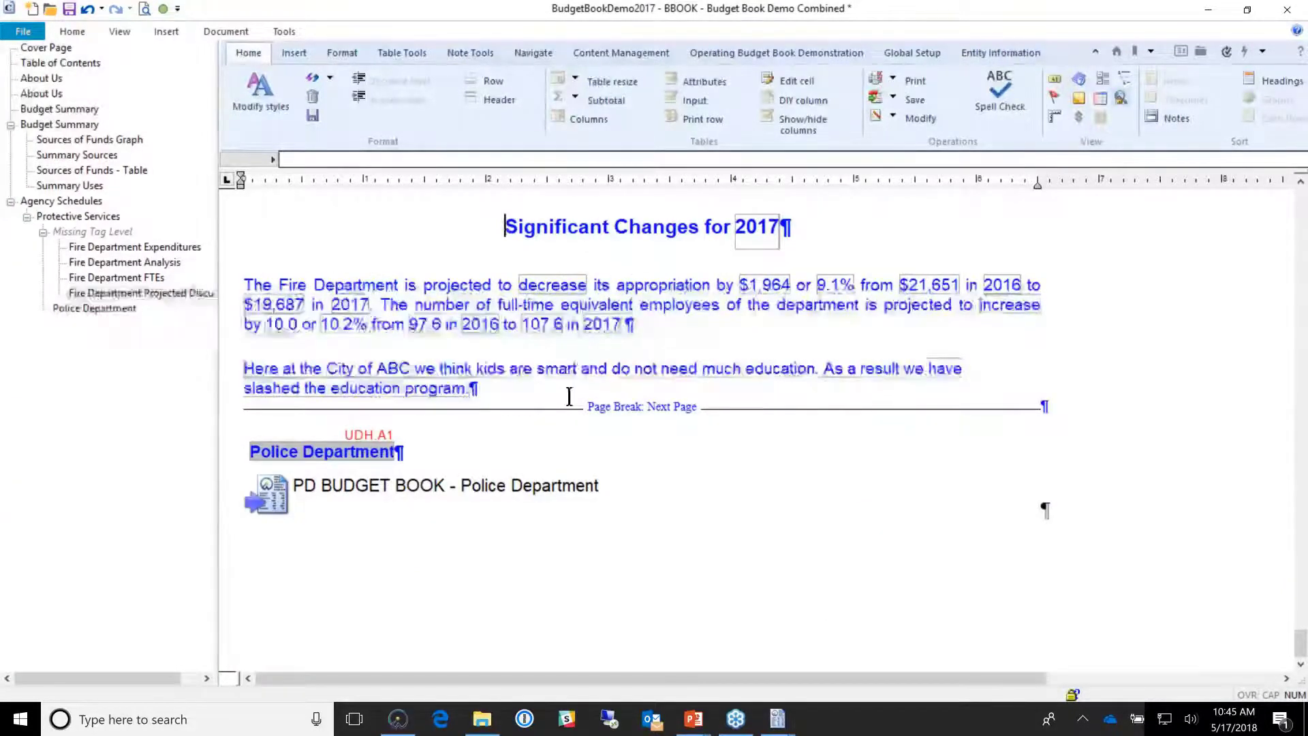
left_click_drag(569, 397, 539, 389)
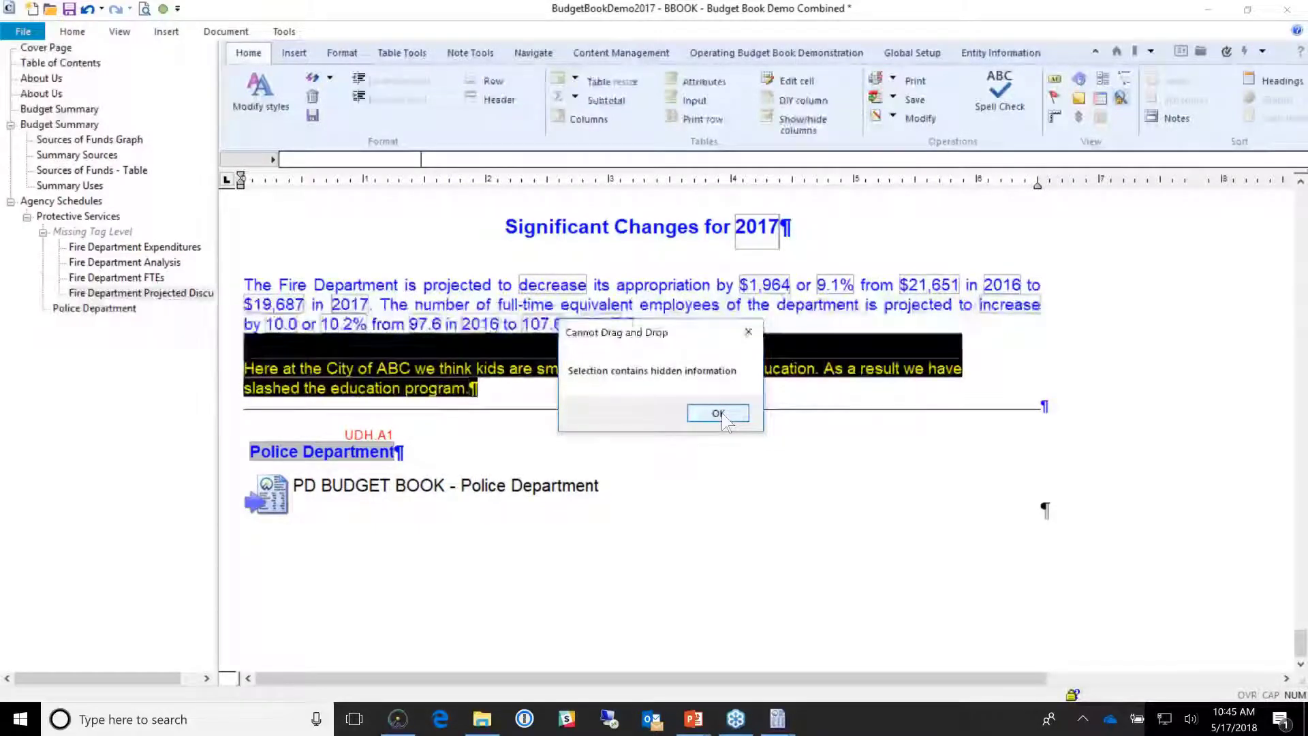
left_click(718, 414)
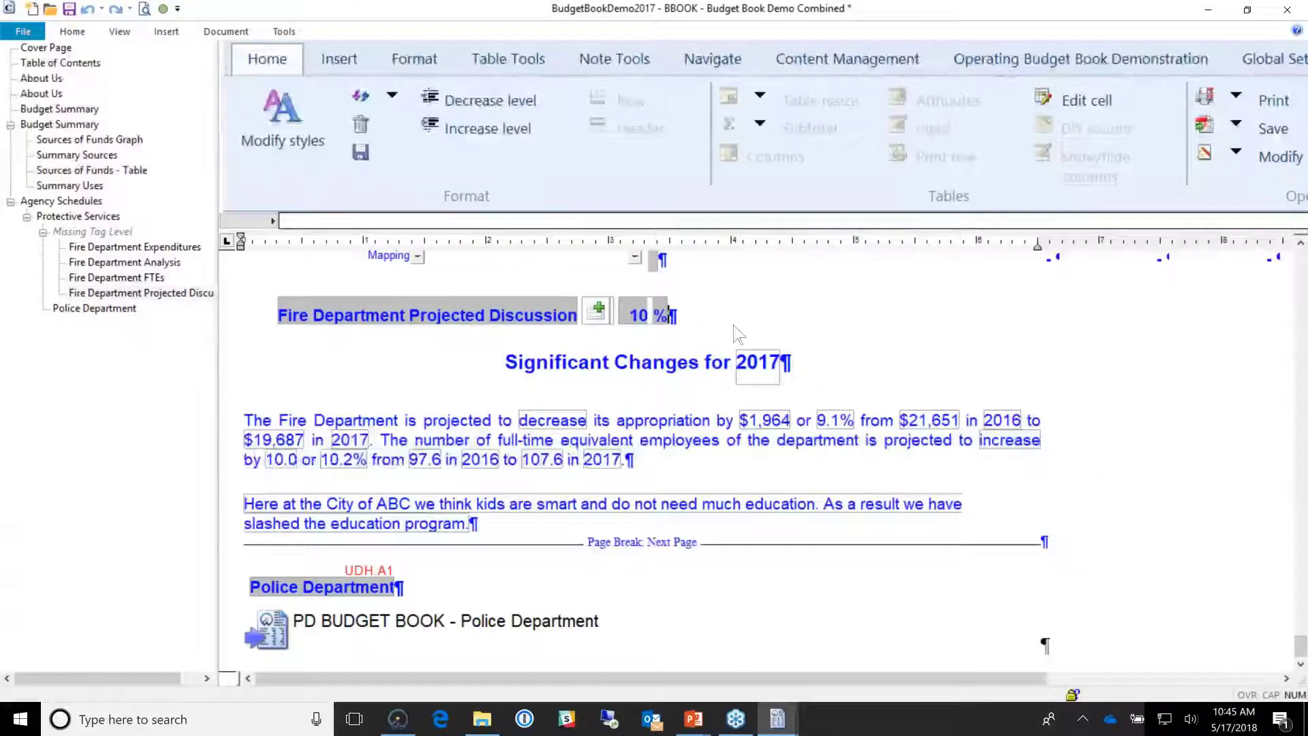
Step: Inspect the 10 % value and the discussion paragraphs, ending with the 10 % field selected
left_click(656, 320)
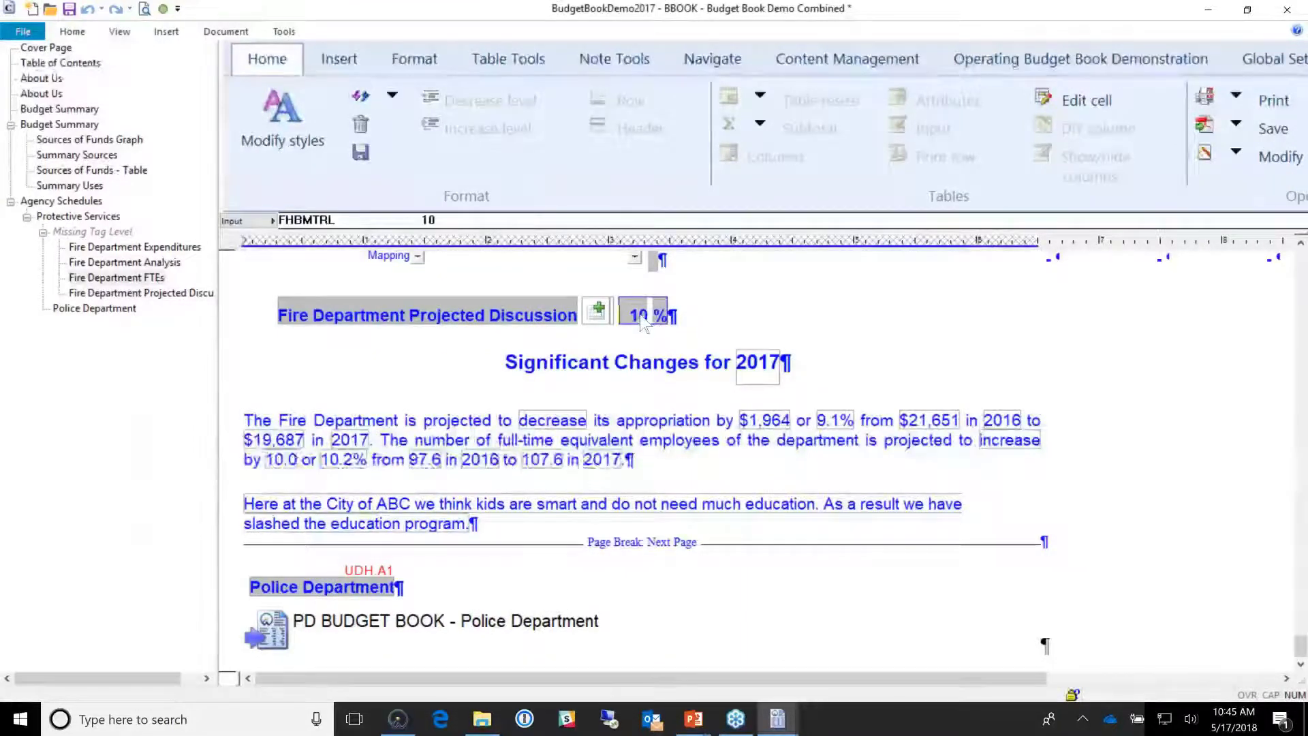
left_click(836, 421)
left_click(664, 420)
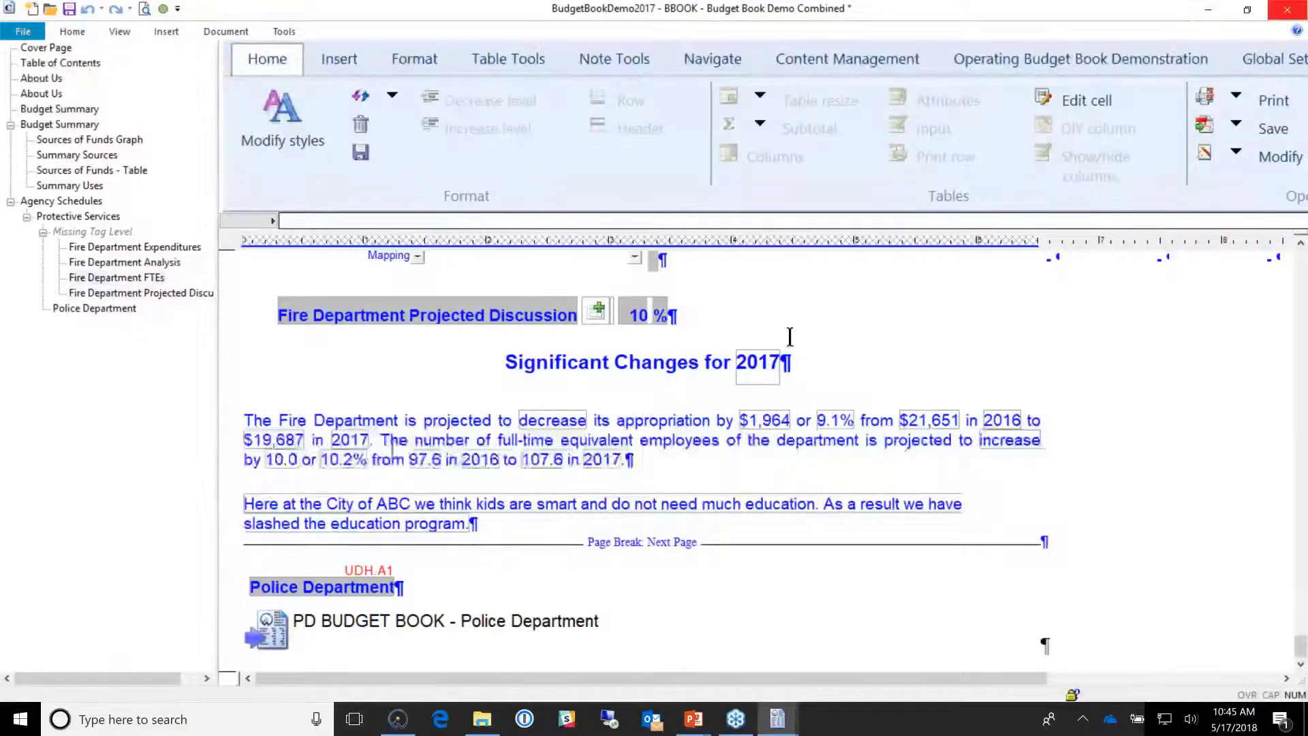
left_click_drag(283, 401, 600, 516)
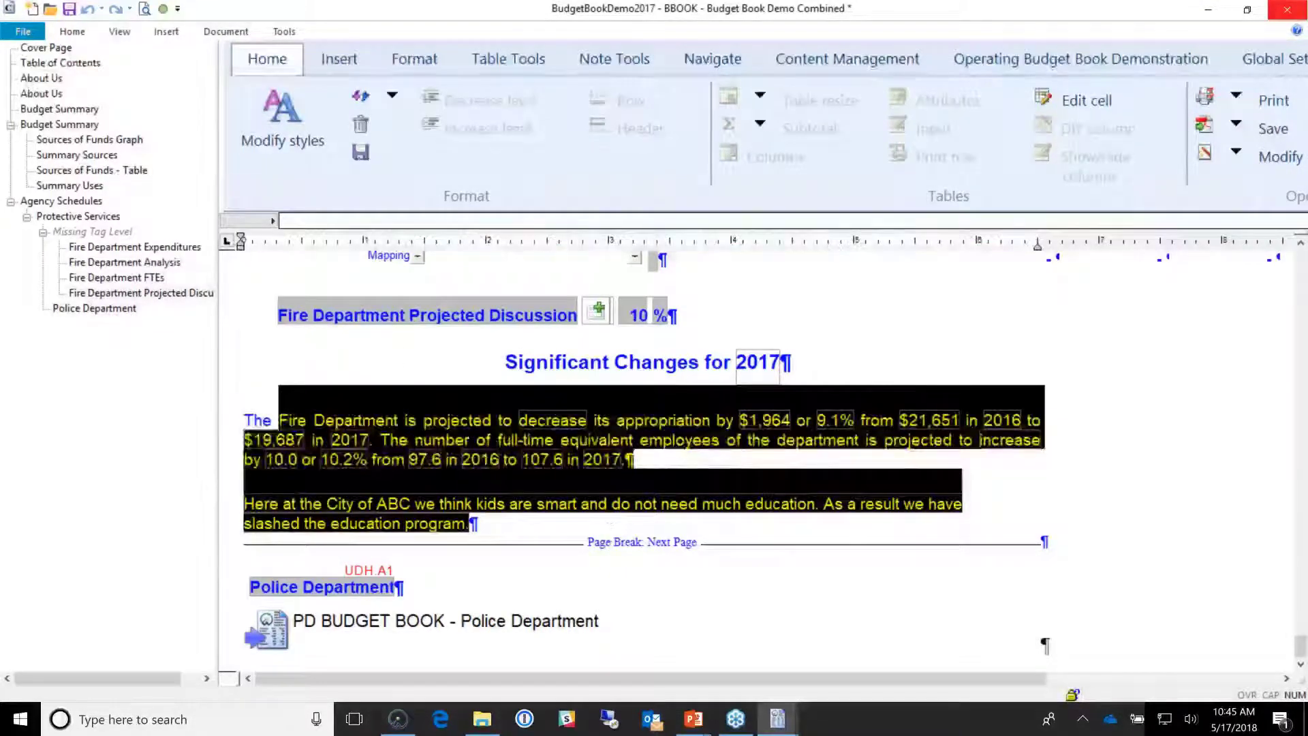
left_click(505, 362)
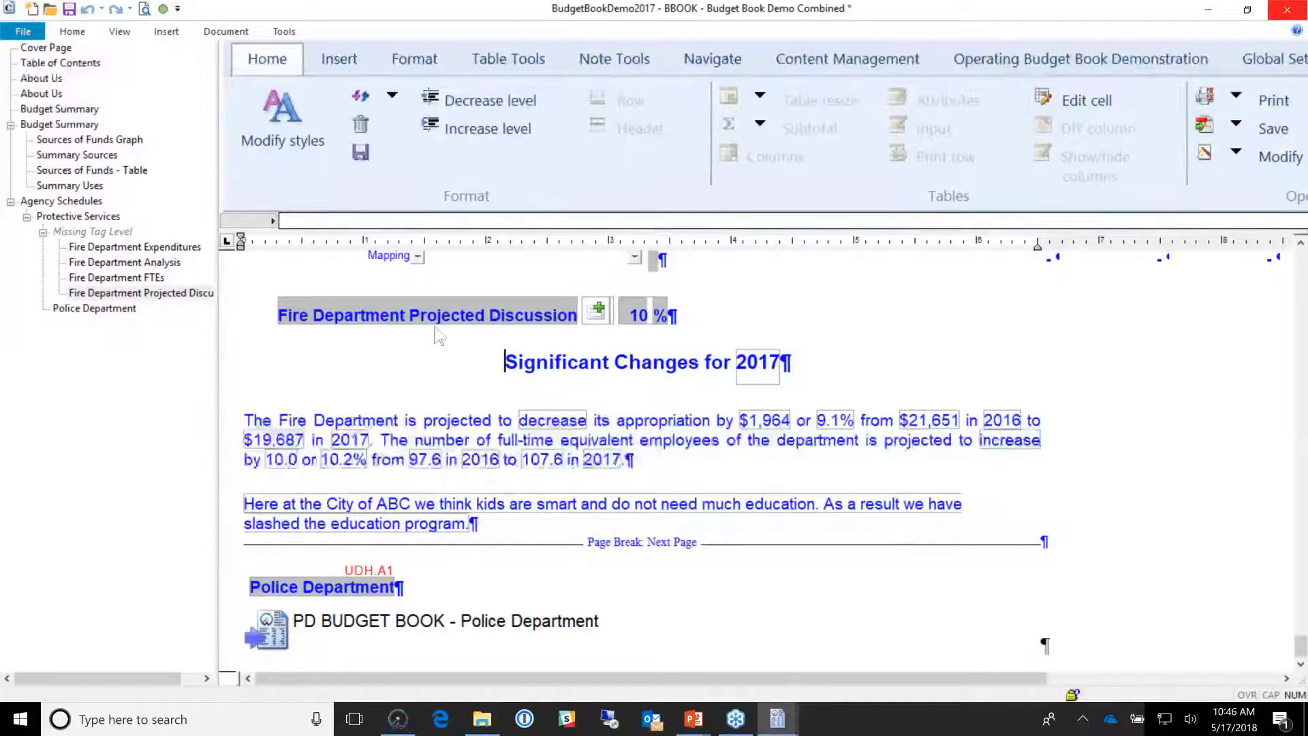
left_click(640, 315)
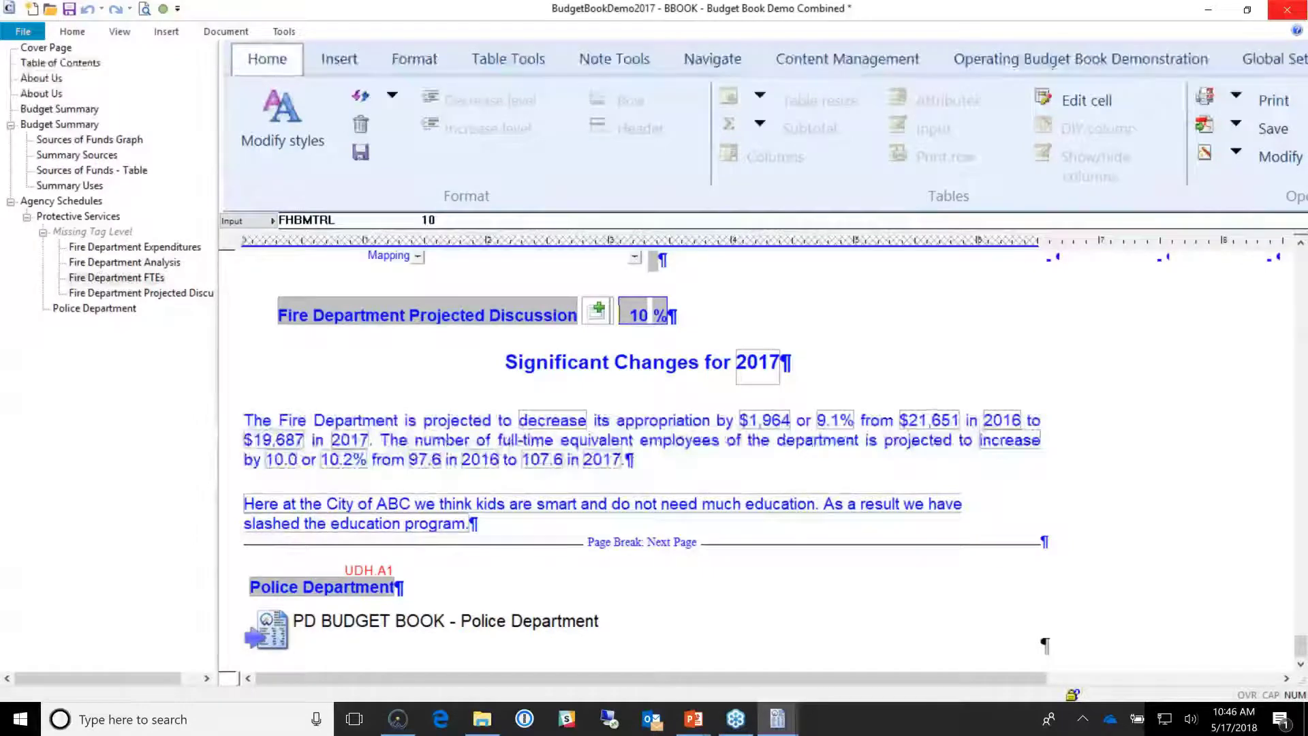
Step: Change the projected percentage from 10 % to 5 % and check the recalculated education paragraph
type("5")
key("Return")
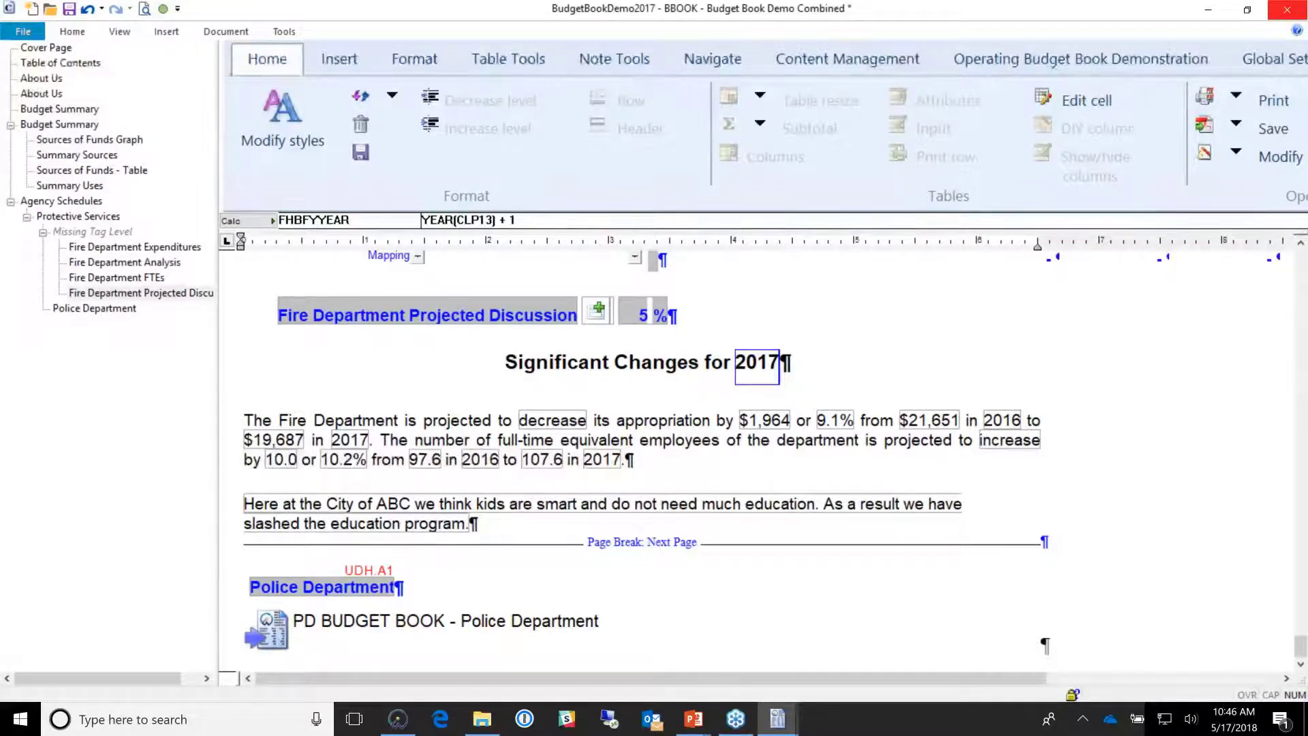
left_click(625, 505)
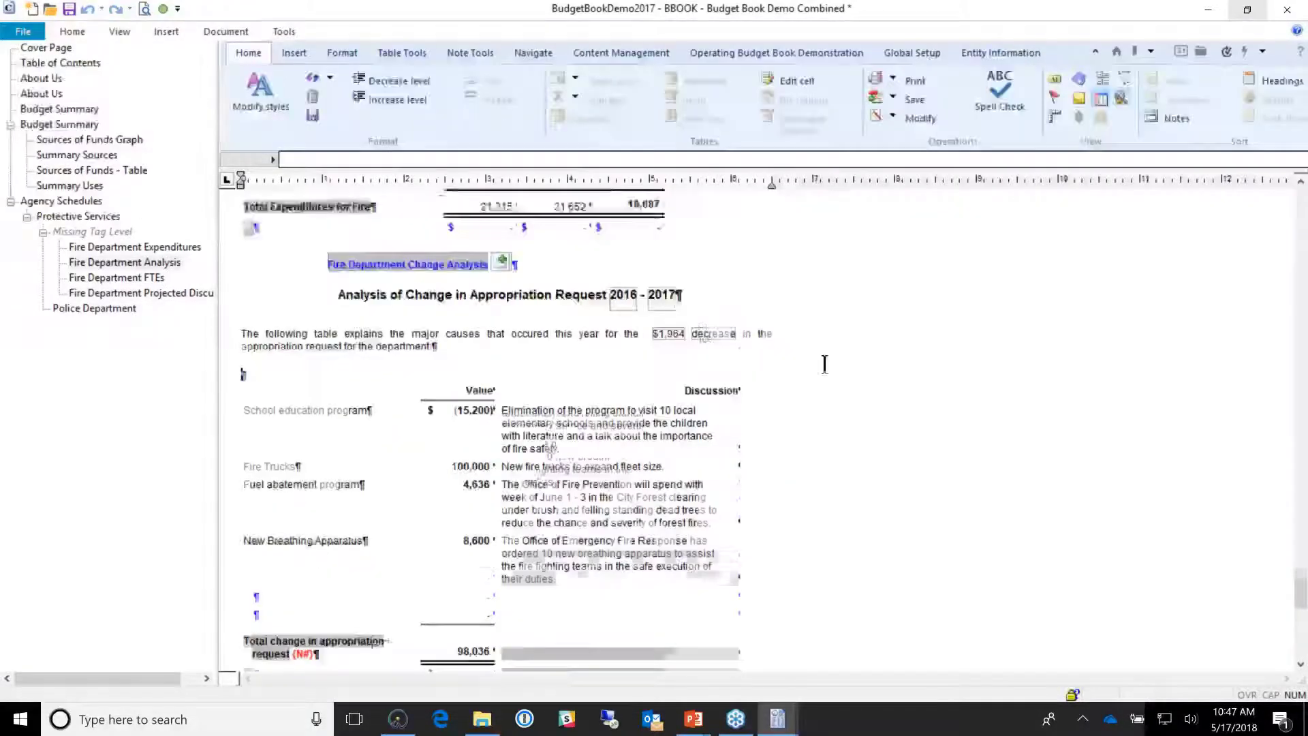
Step: Inspect the 98,036 total change cell and the $1,964 decrease calculation in the Fire Department analysis
scroll(556, 457, "down", 3)
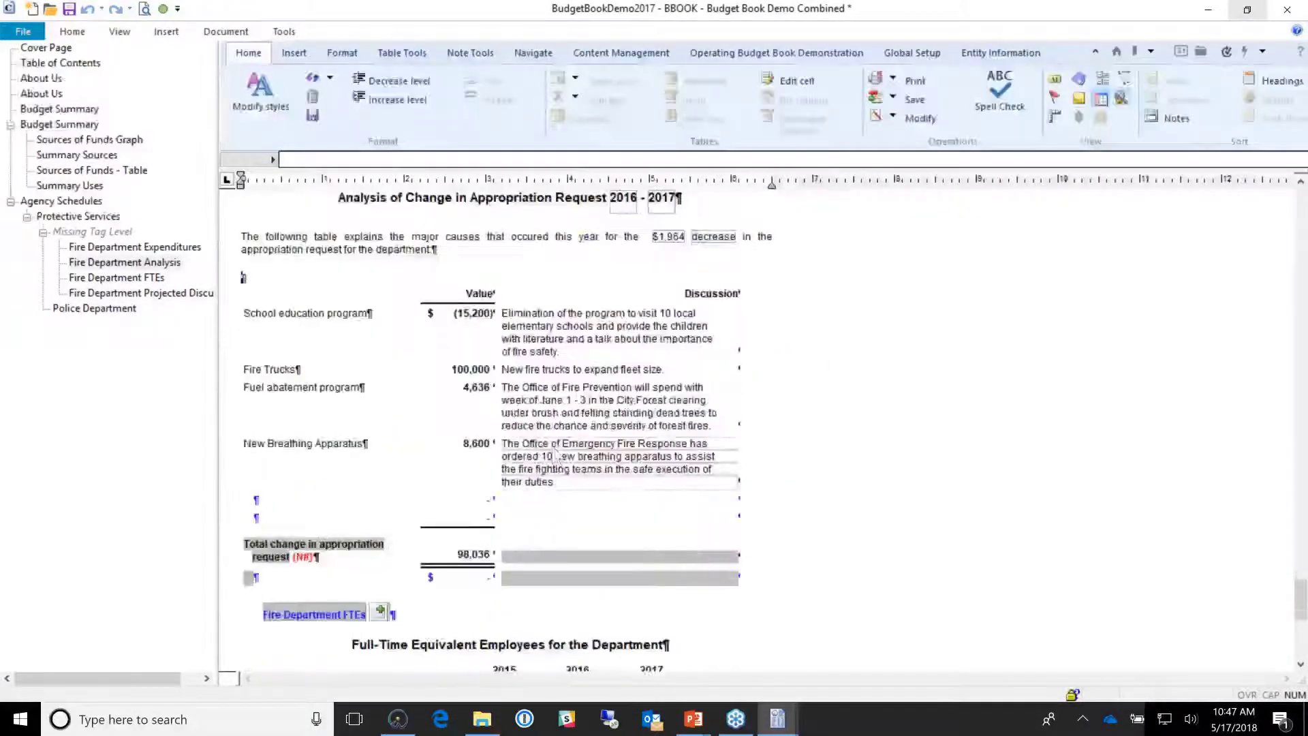
scroll(556, 455, "up", 3)
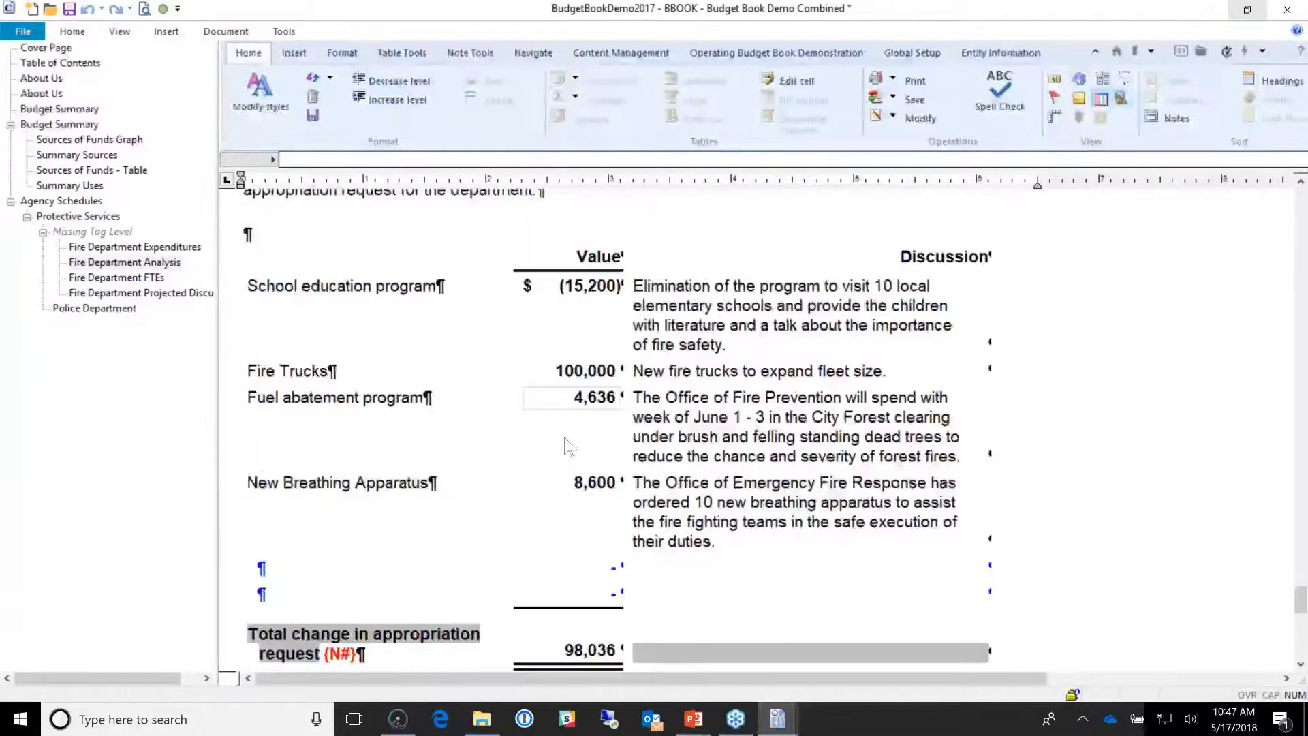
scroll(564, 446, "down", 2)
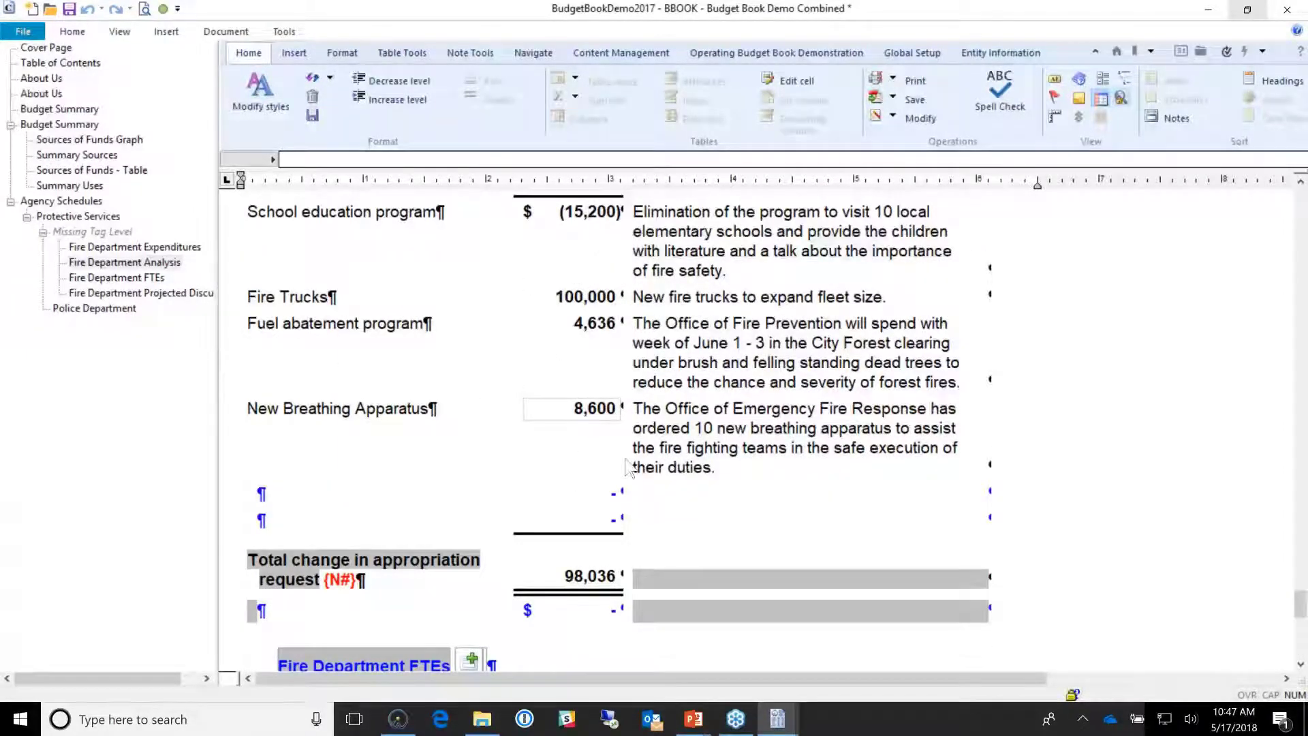
left_click(586, 580)
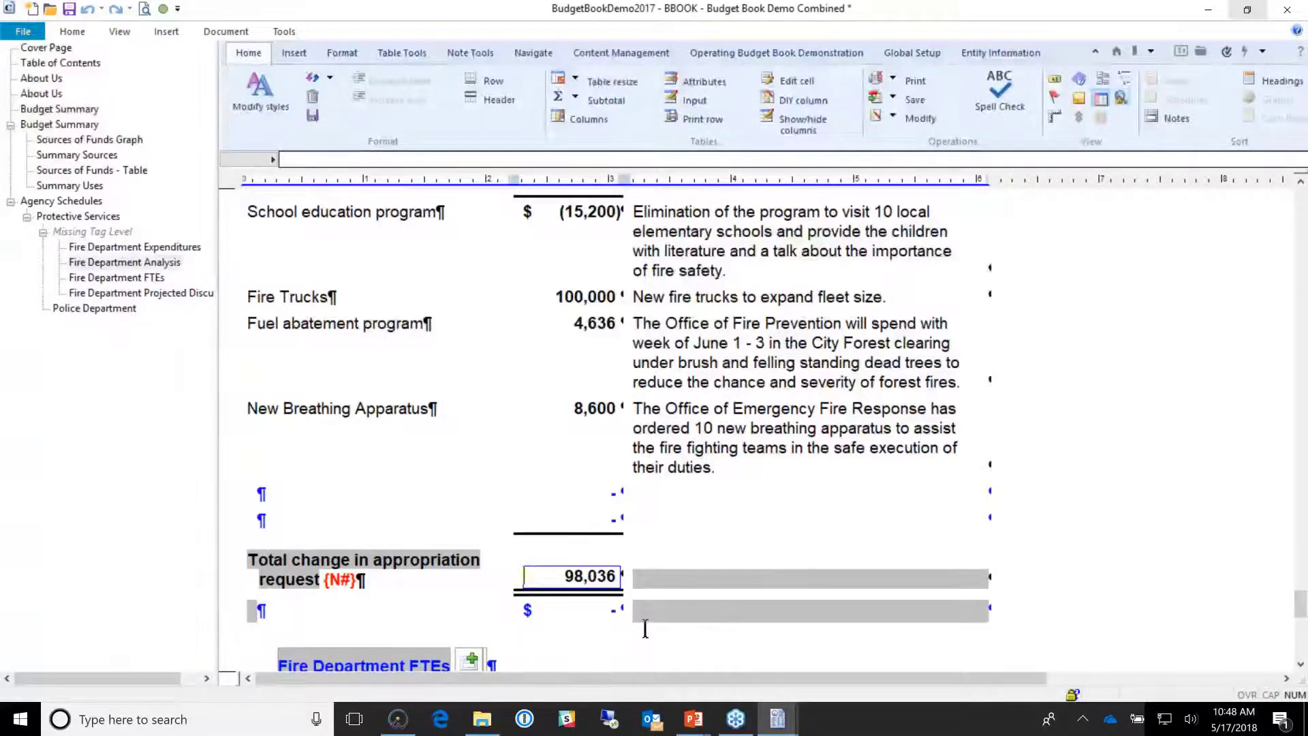
scroll(645, 628, "up", 5)
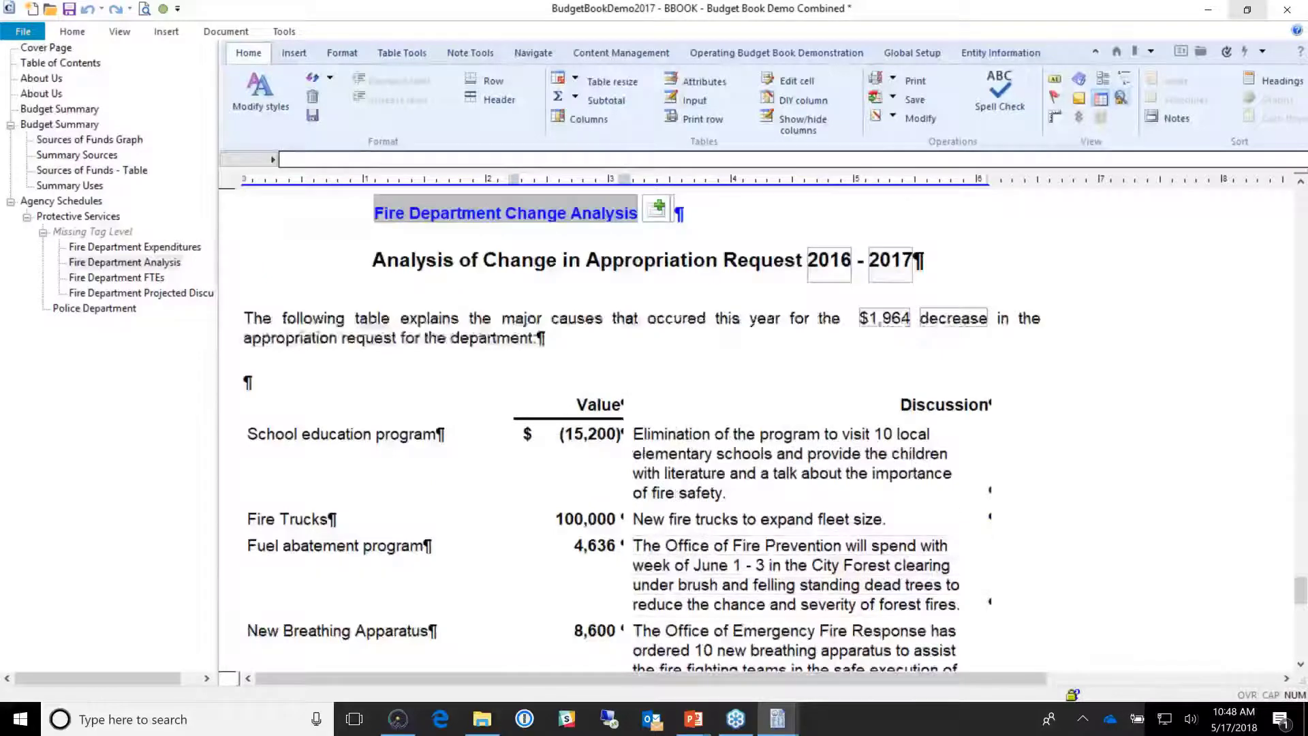
left_click_drag(426, 318, 783, 351)
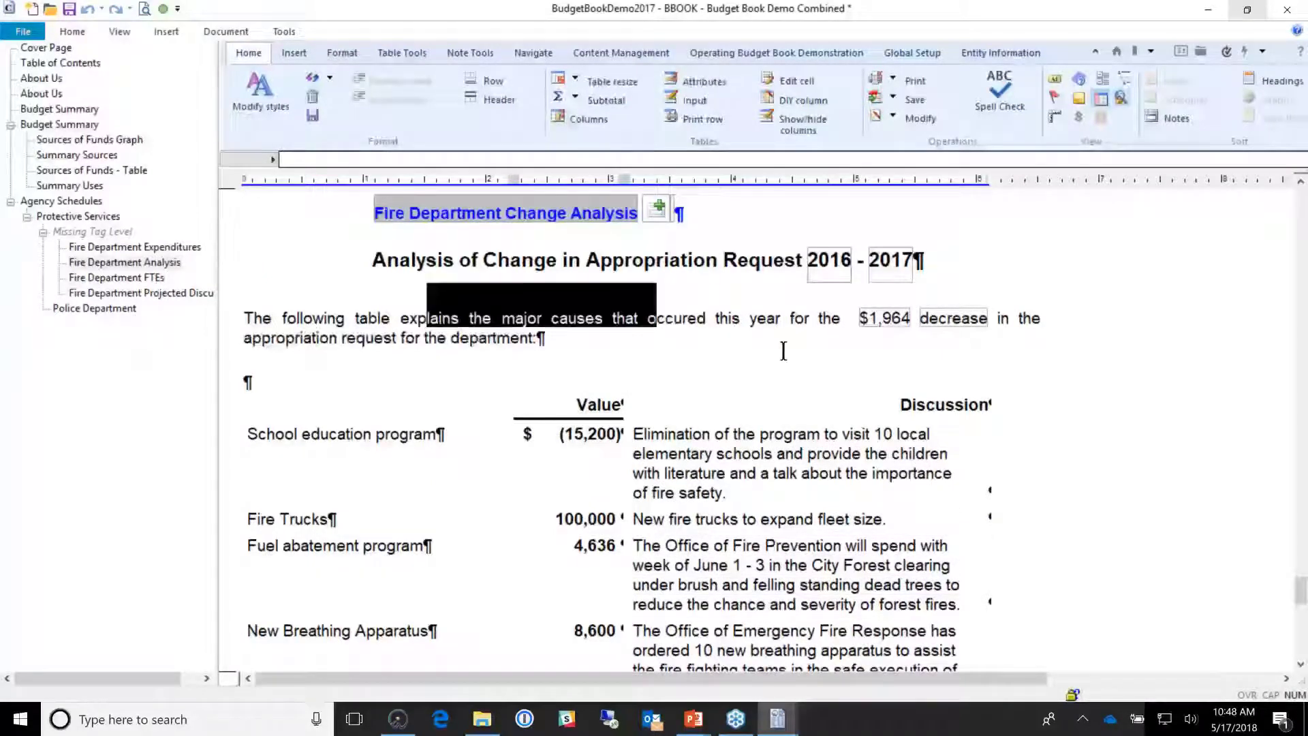
left_click(783, 351)
left_click(885, 319)
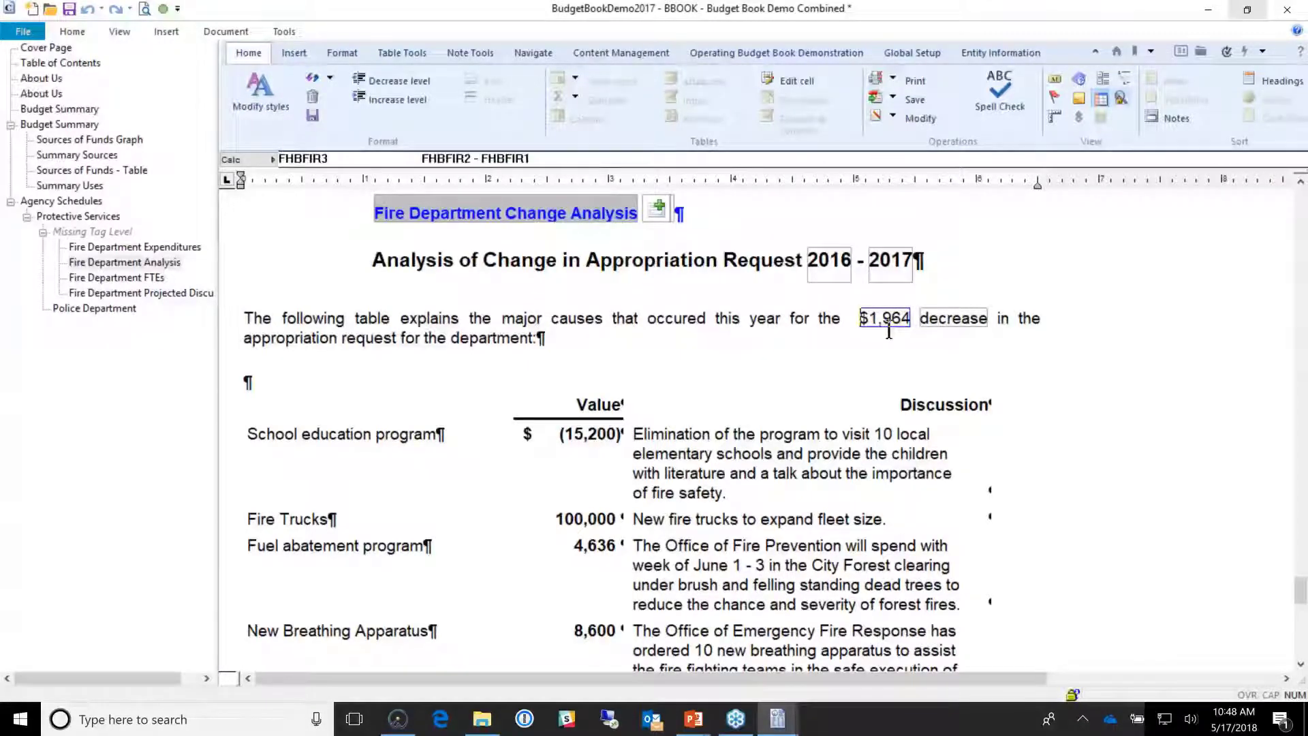
scroll(887, 332, "down", 3)
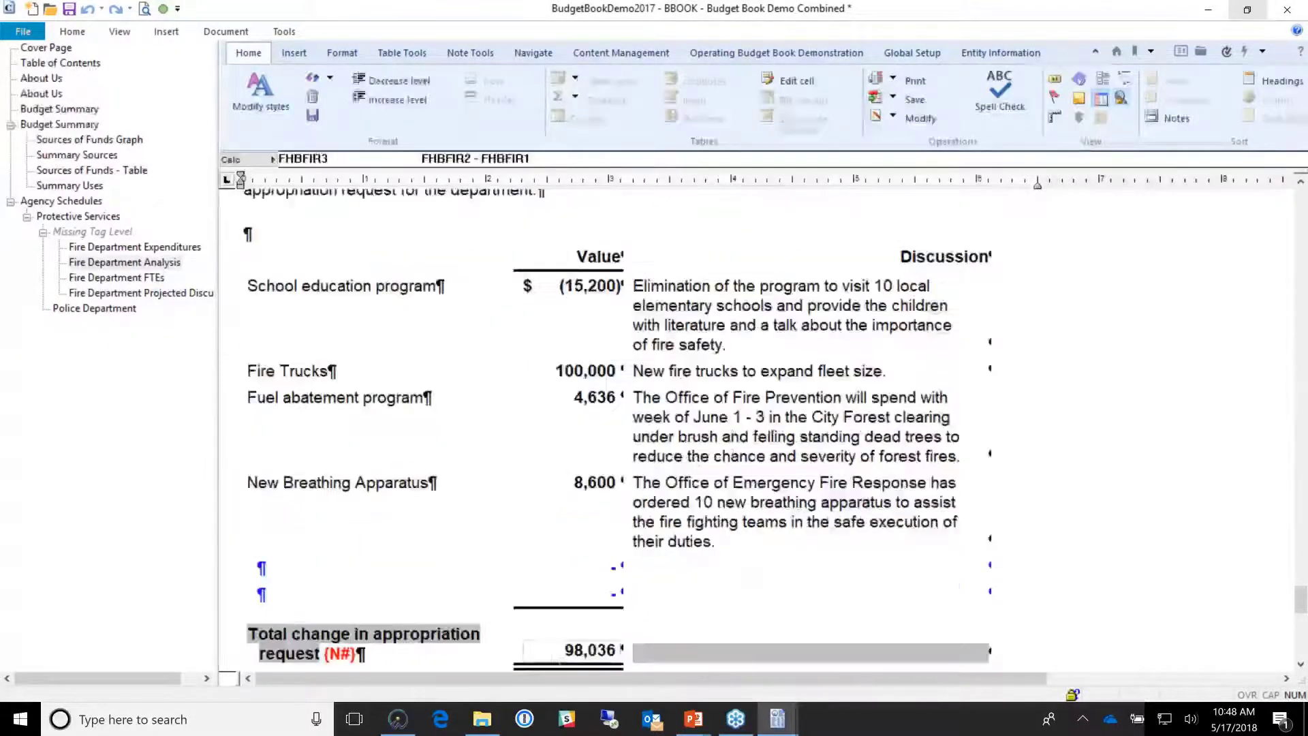
left_click(560, 654)
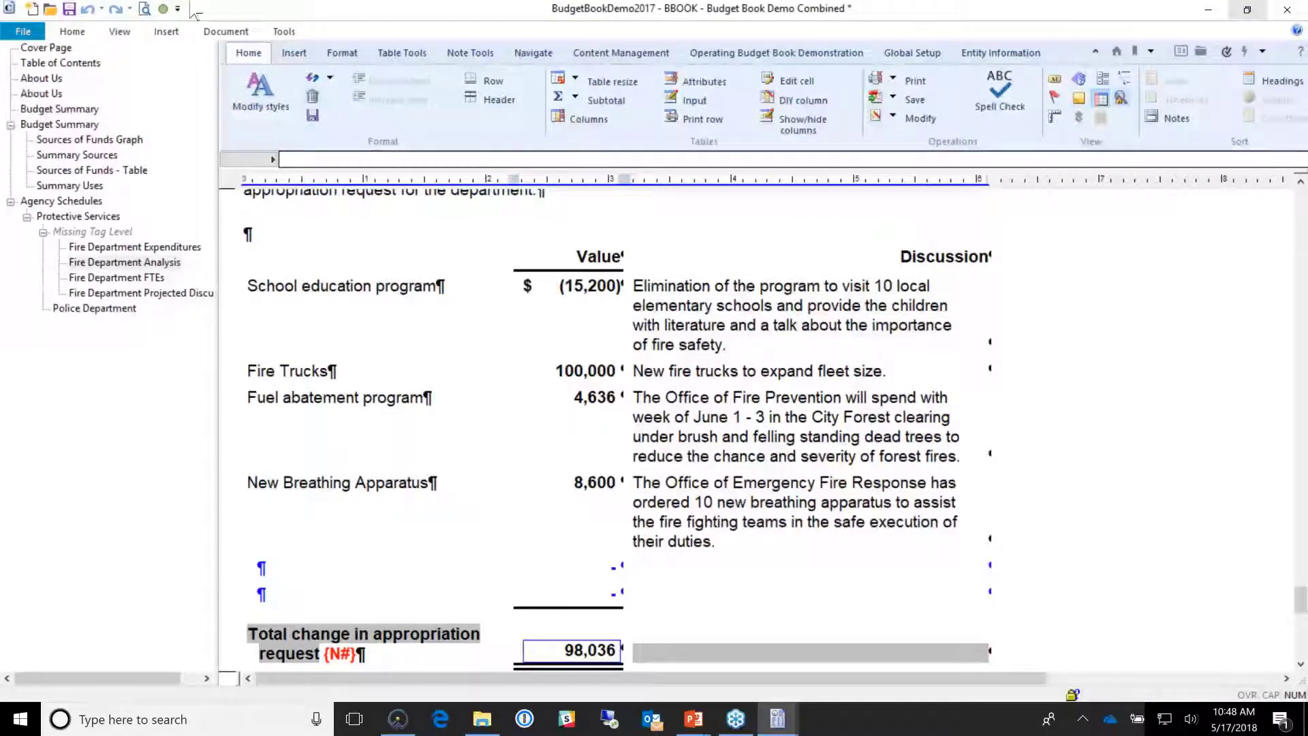
Step: Save the budget book and try to print it, acknowledging the diagnostics and printing-disabled notices
left_click(69, 8)
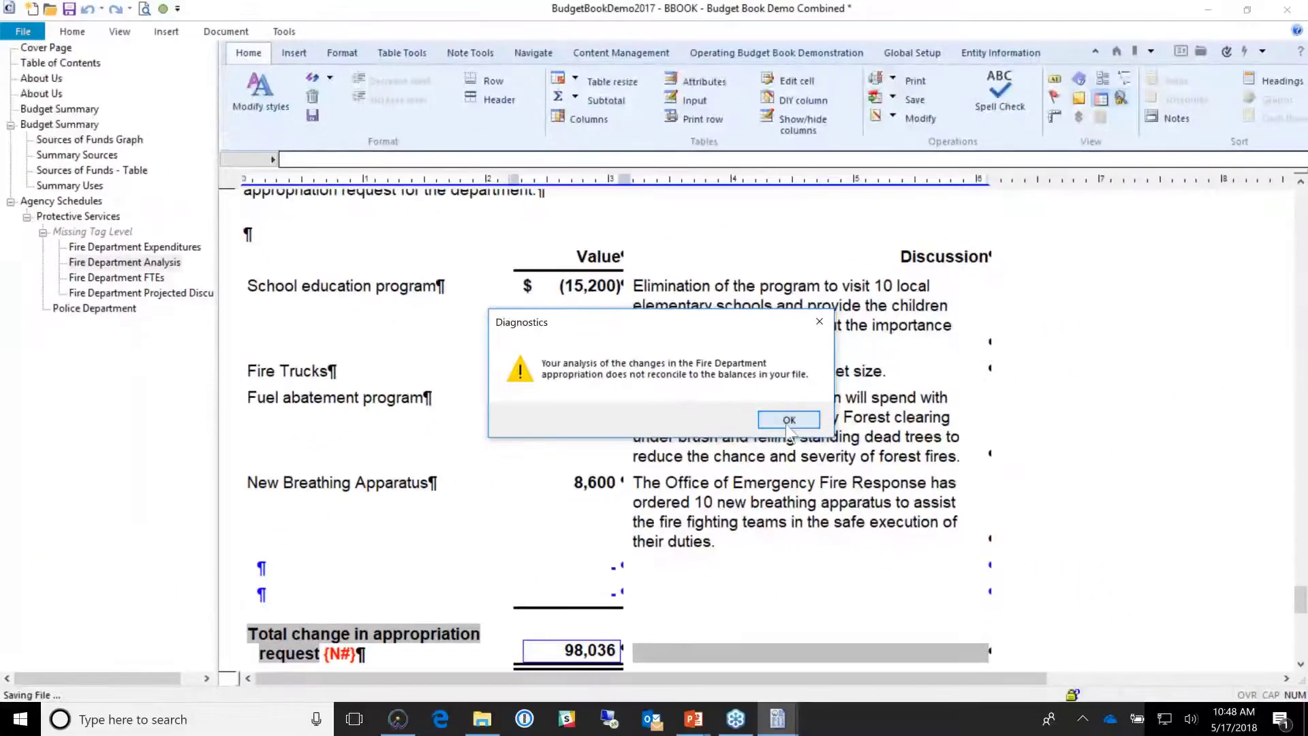
left_click(798, 421)
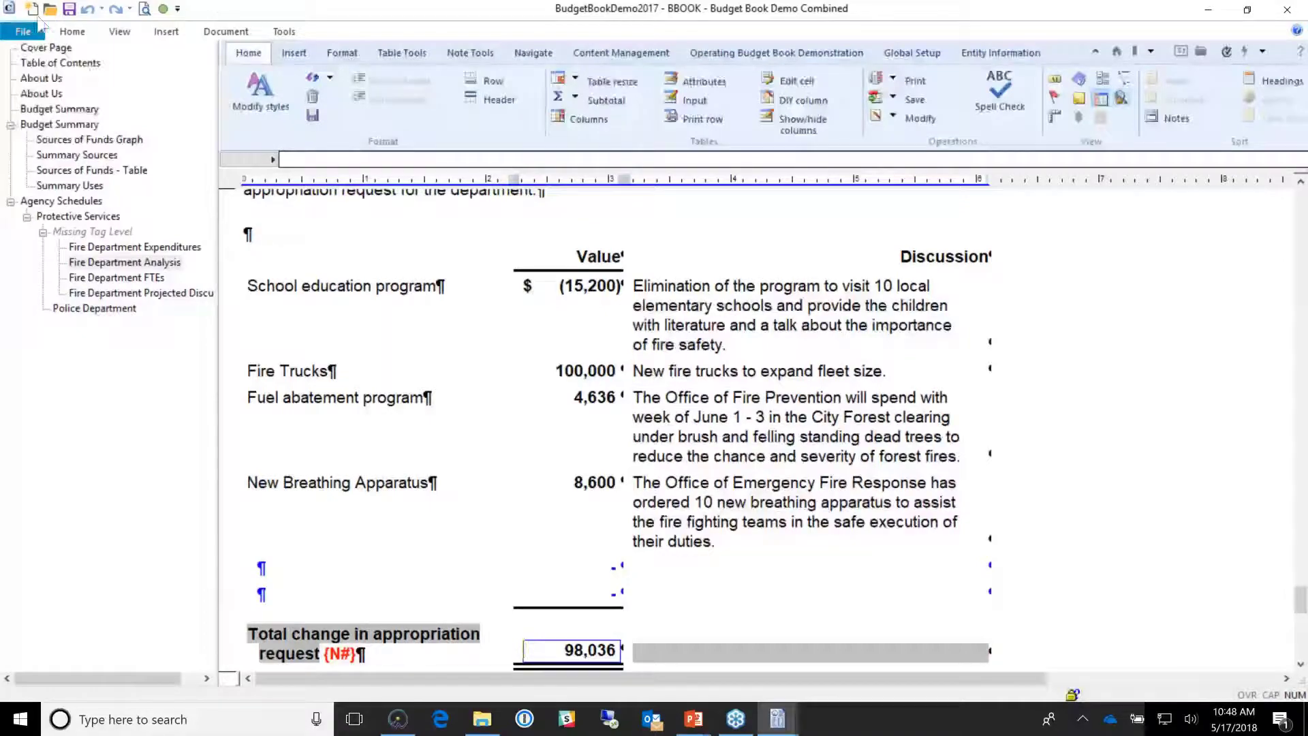
left_click(23, 31)
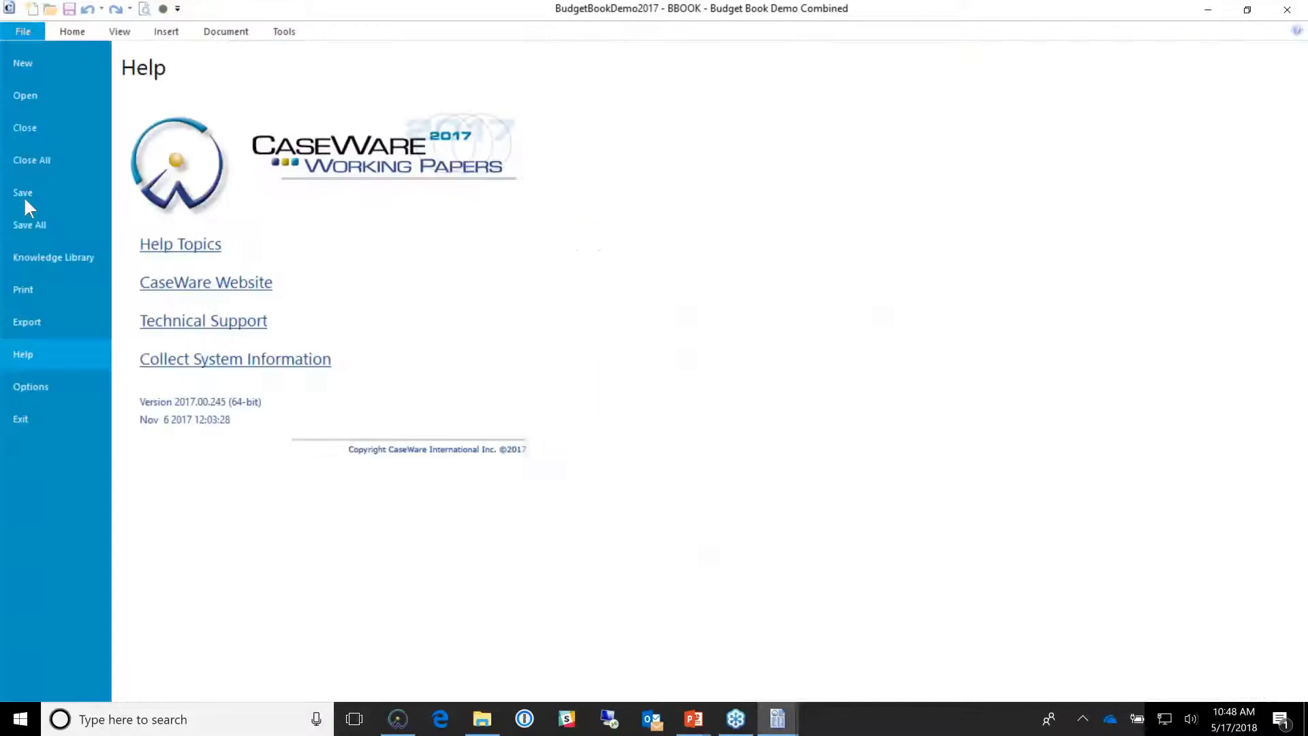
left_click(65, 287)
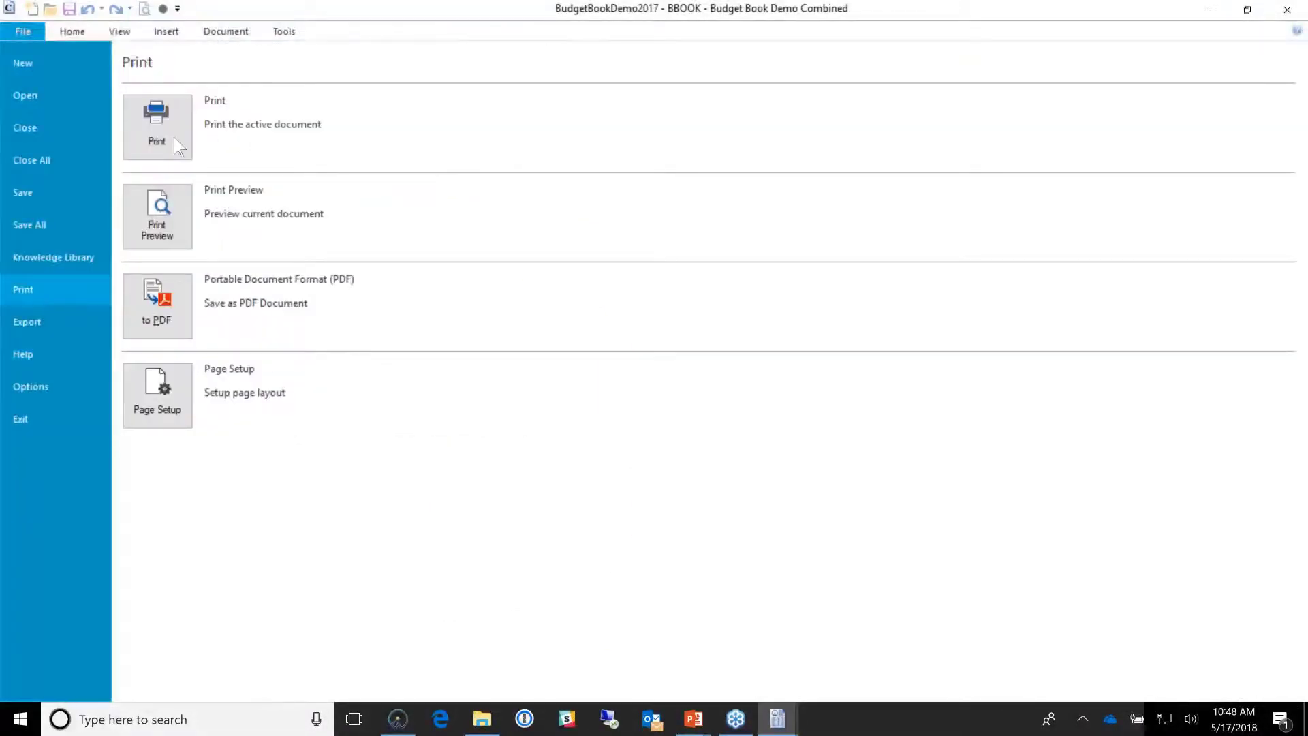
left_click(174, 138)
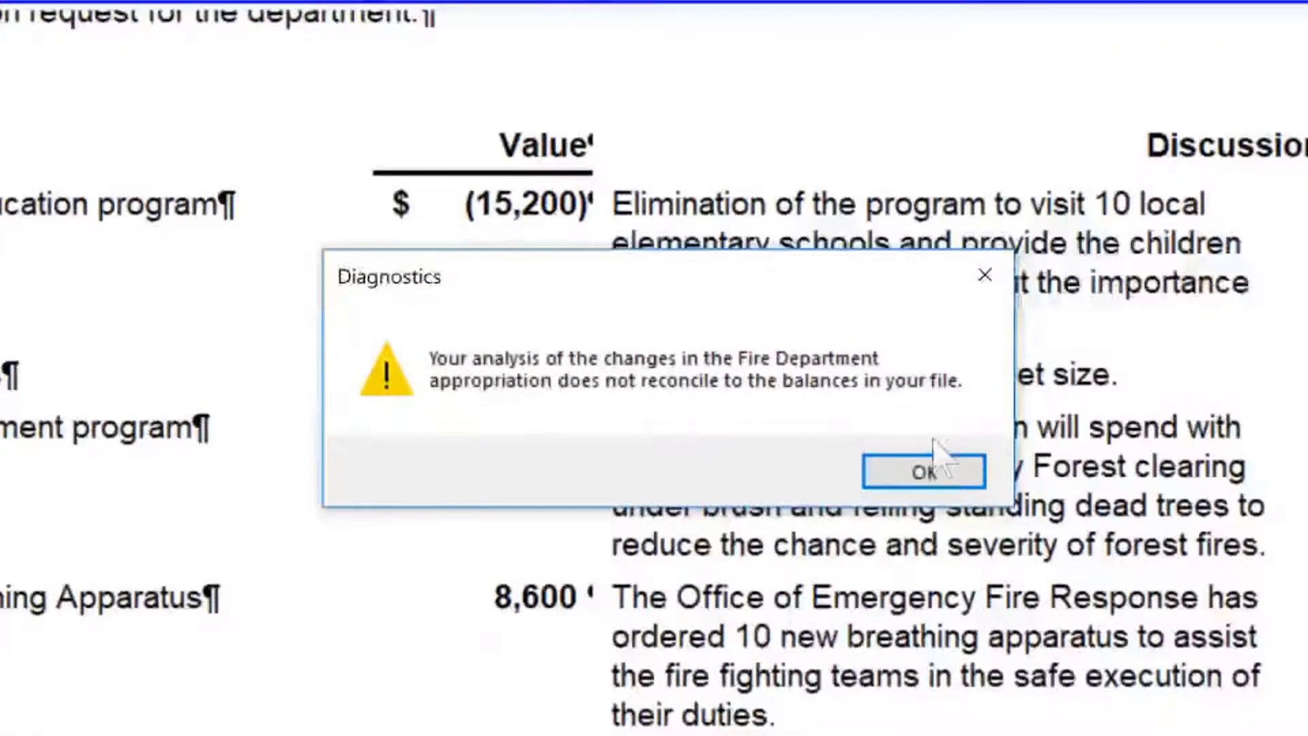
left_click(951, 477)
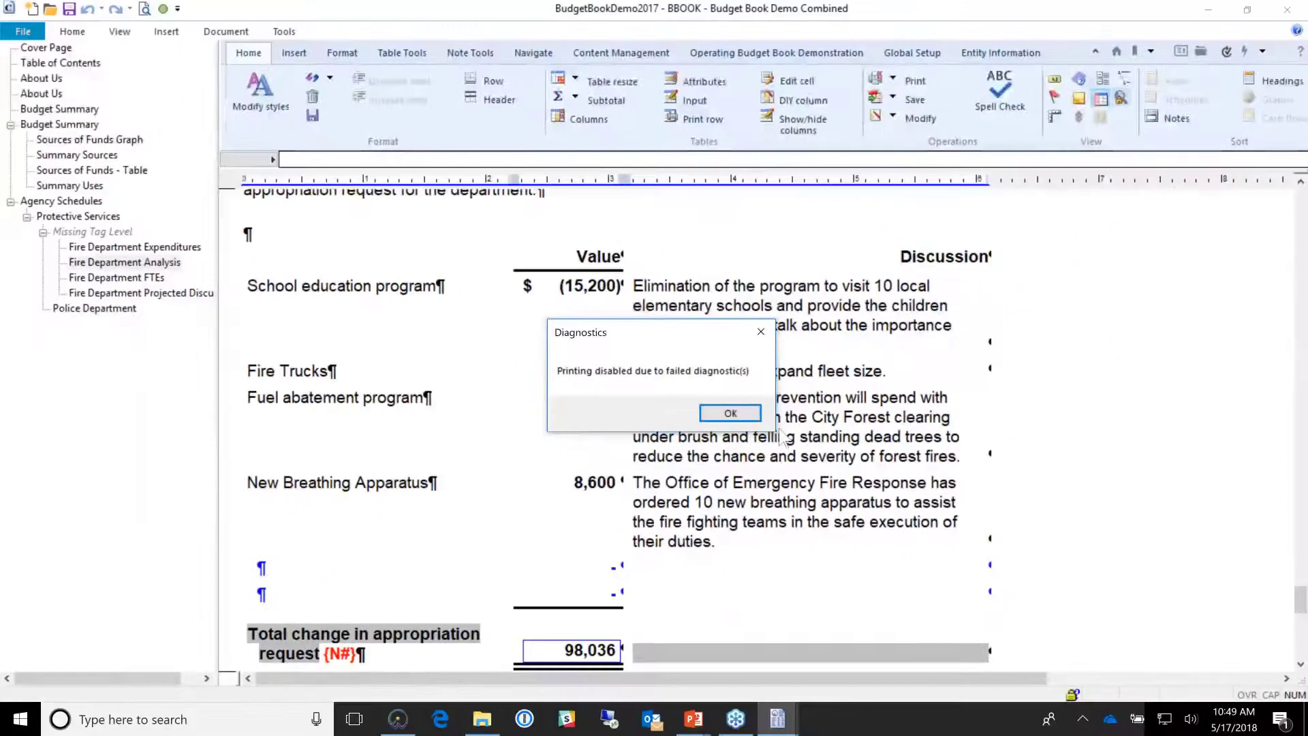
left_click(723, 414)
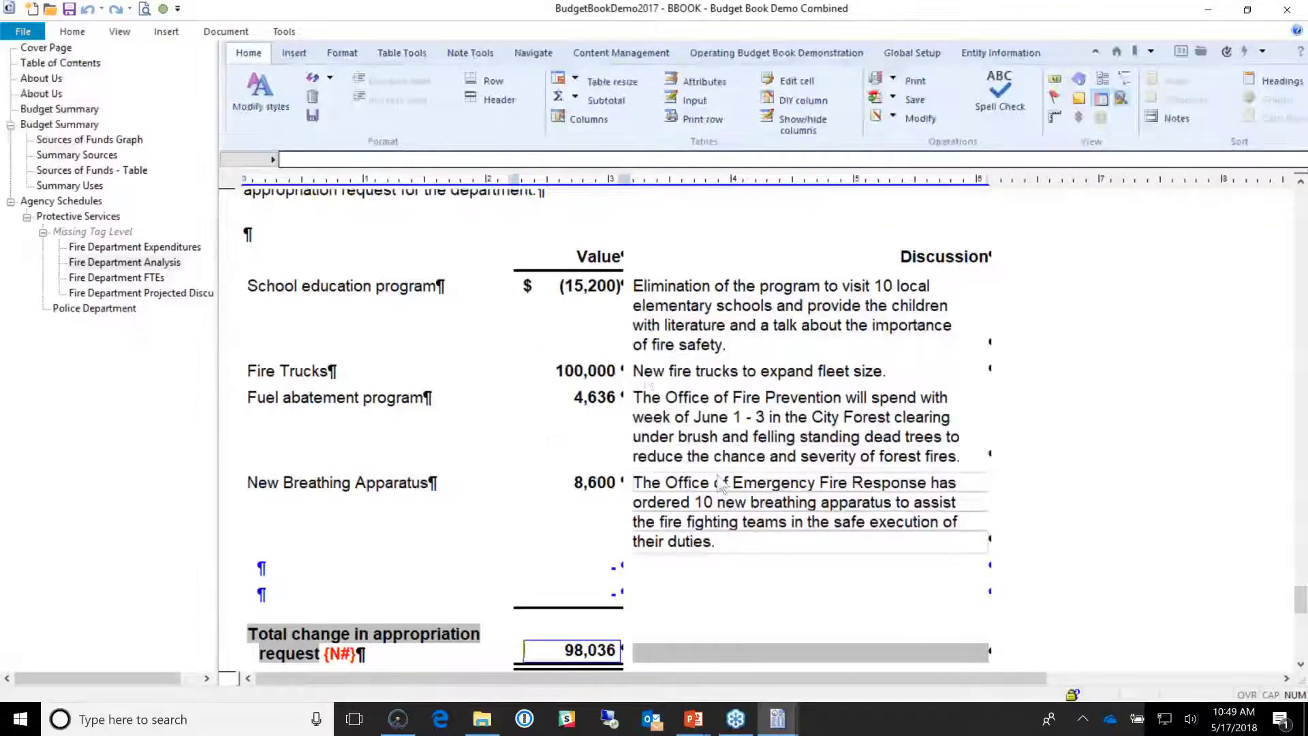
scroll(617, 542, "down", 1)
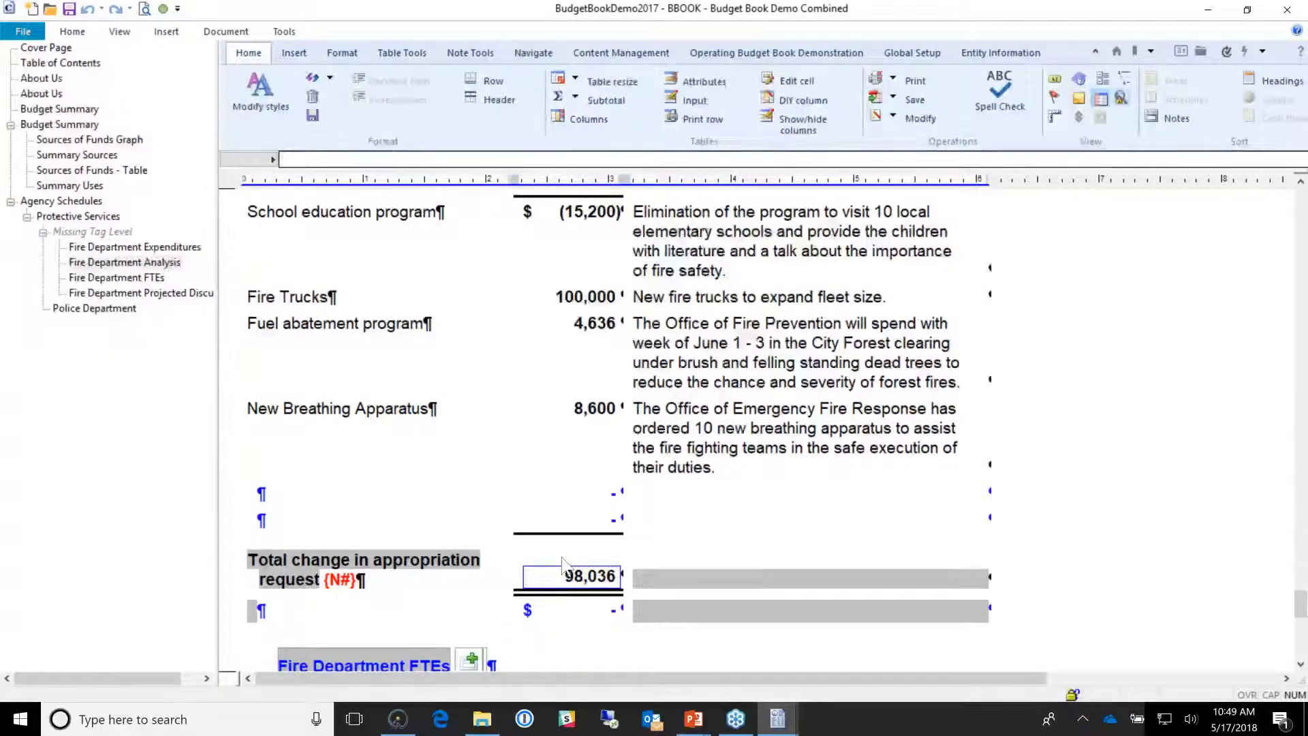
Step: Add a Review Notes issue to the total cell: Fire Dpt expenditures do not agree to Budget
right_click(563, 564)
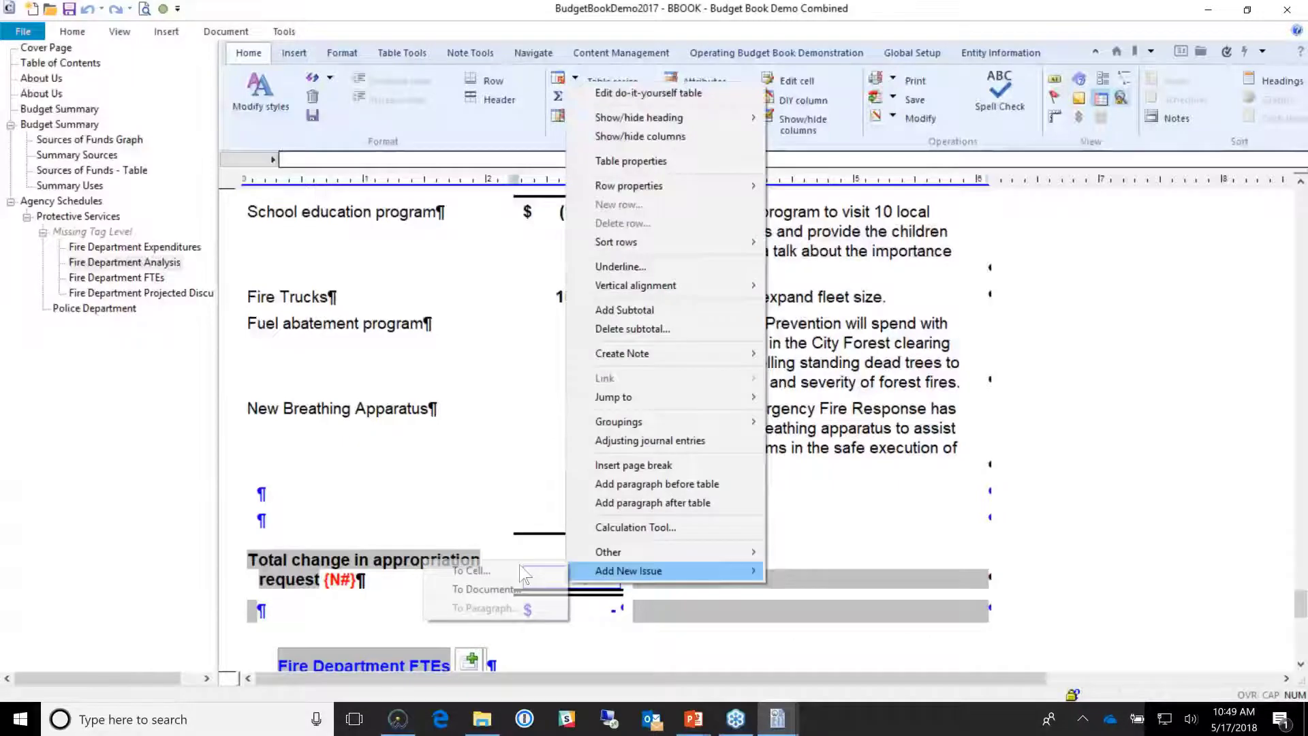
left_click(525, 573)
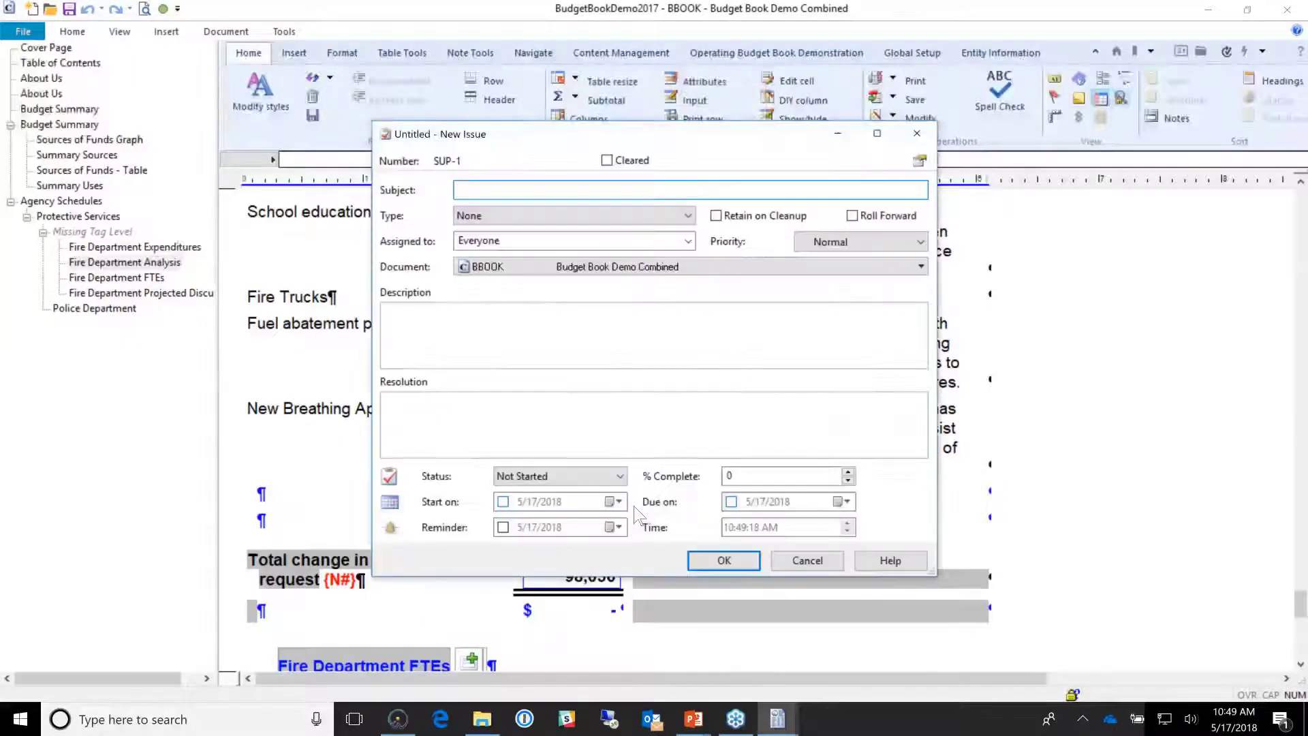
type("B")
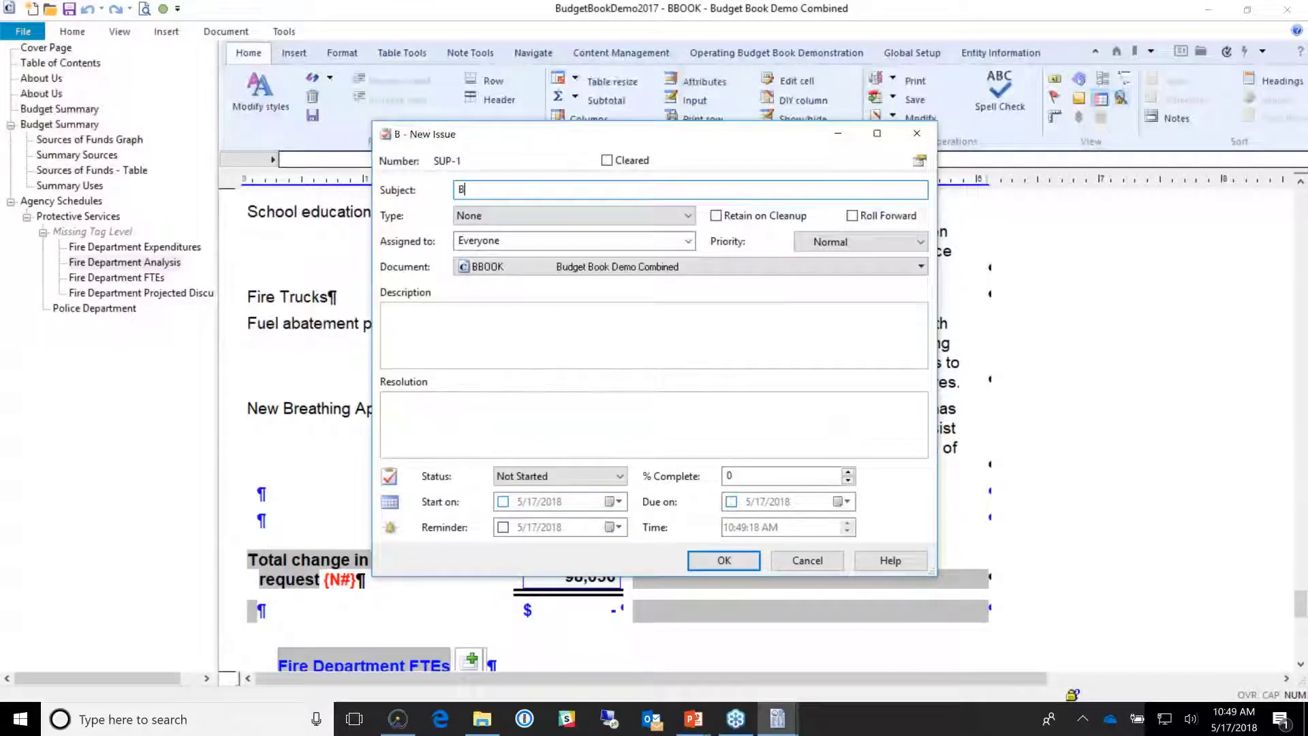
type("ob's an")
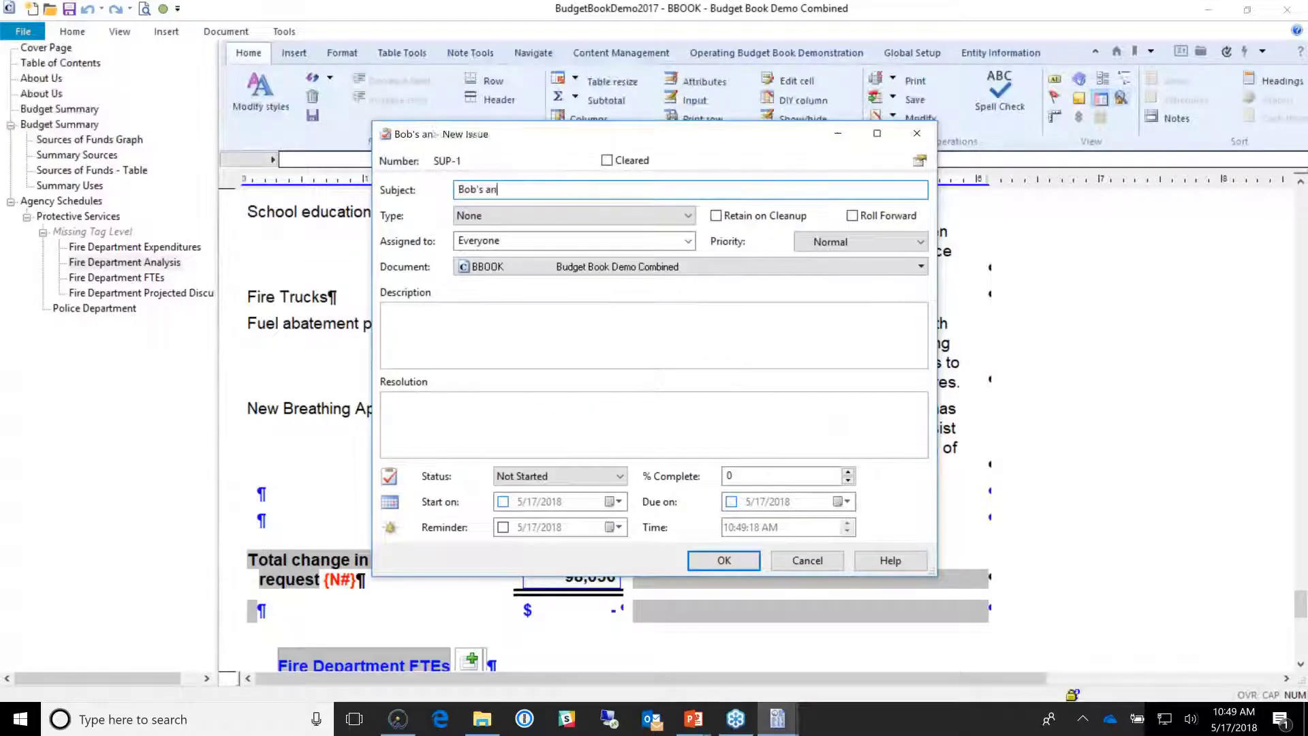
type("alysis of")
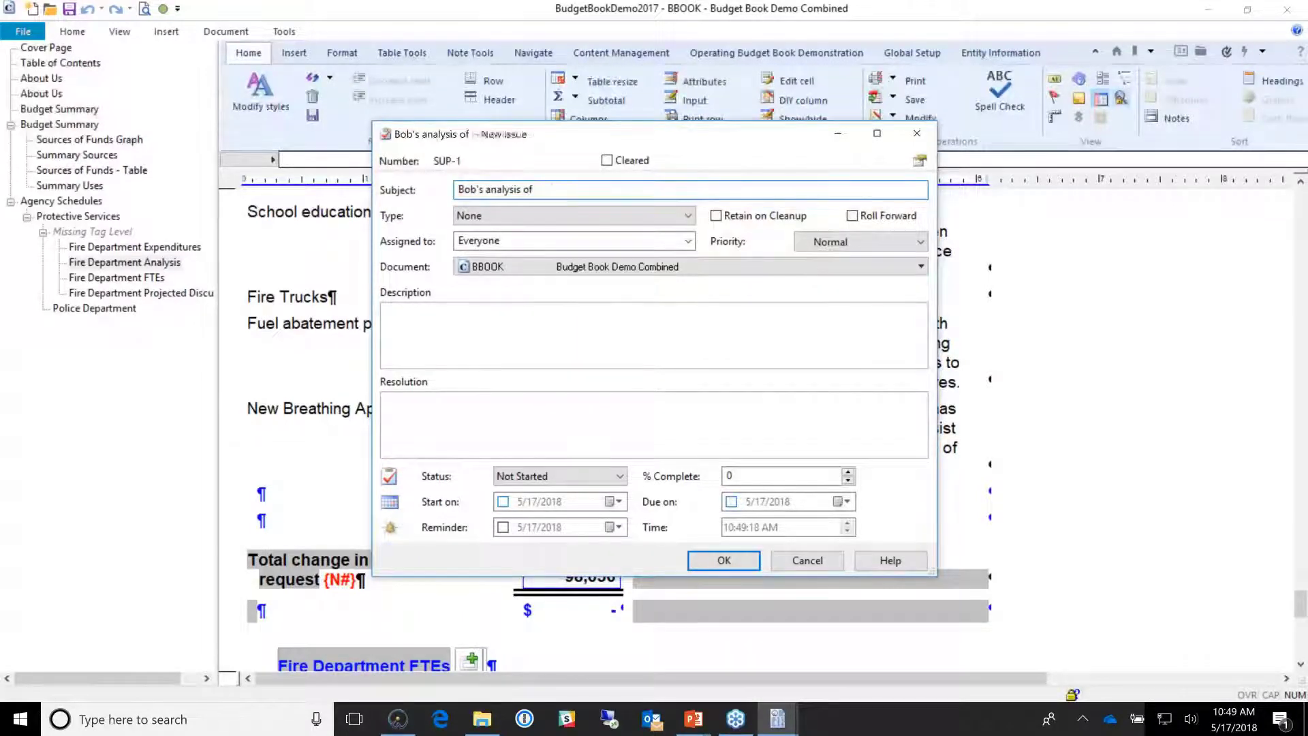
type(" FIre Dpt ")
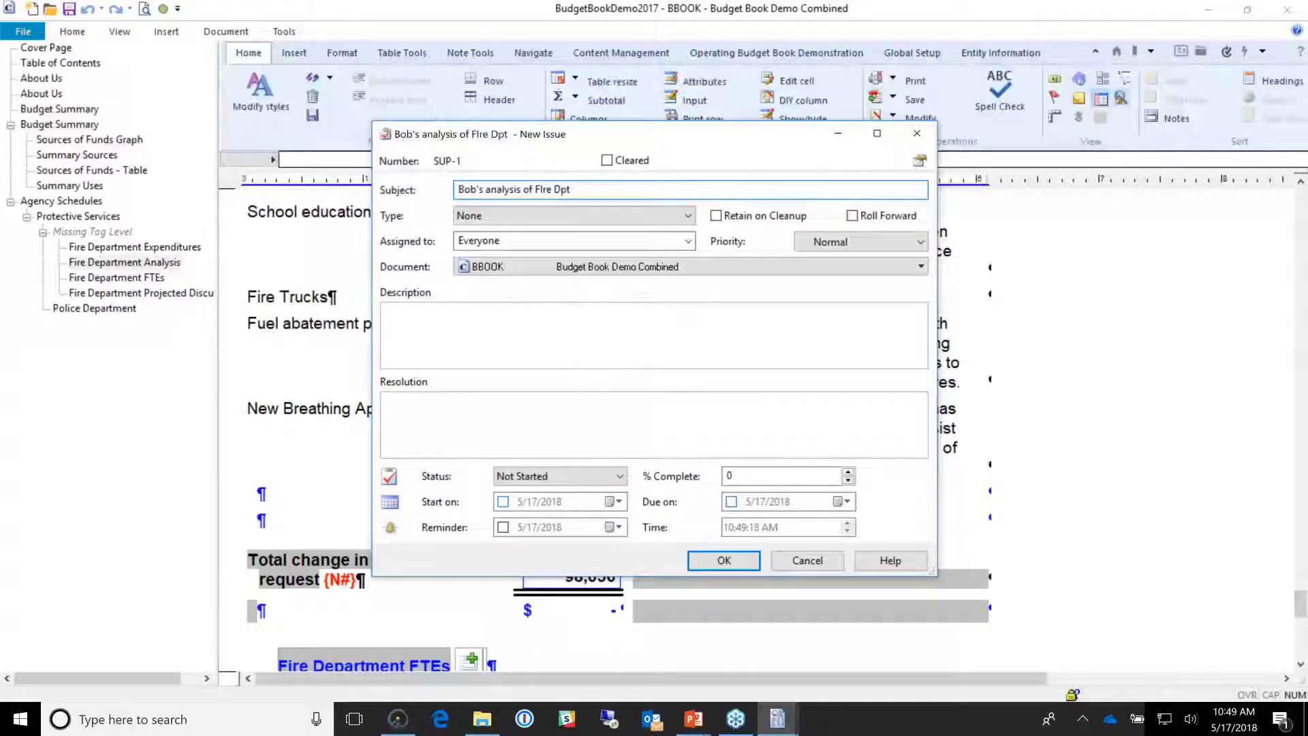
type("expendi")
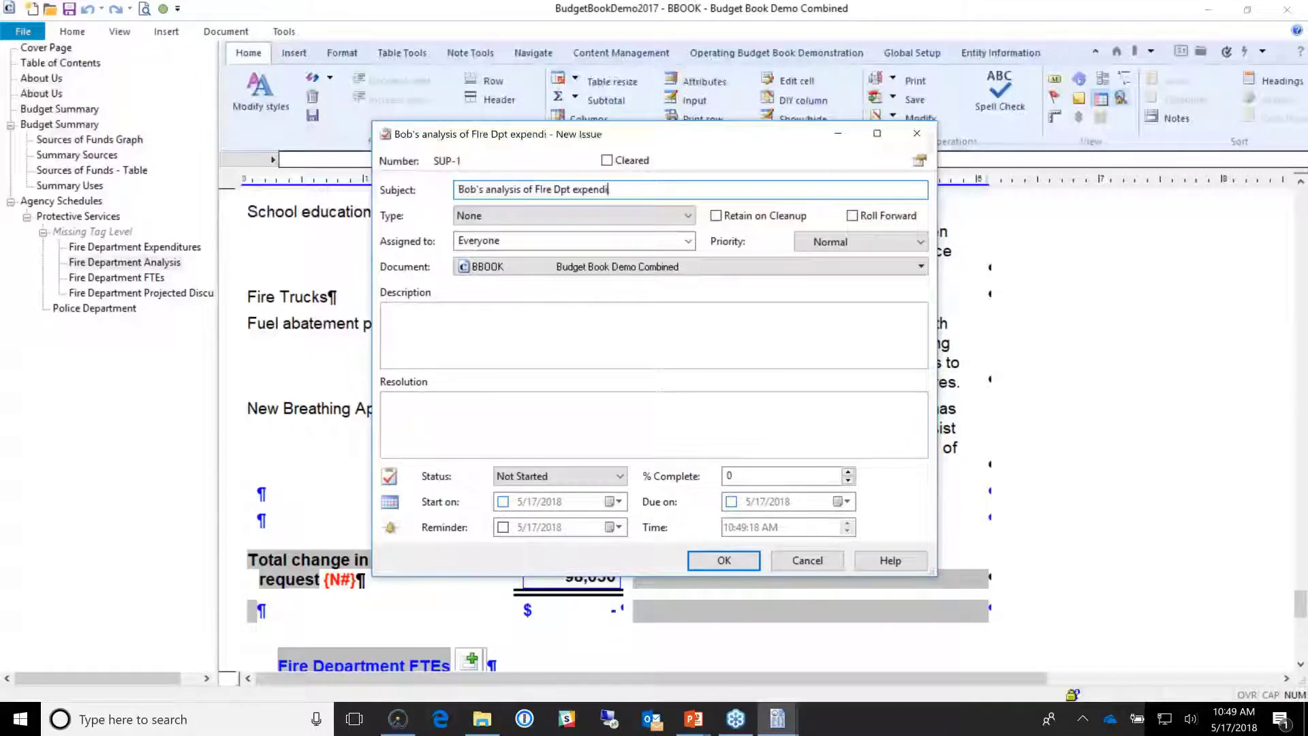
type("tures ")
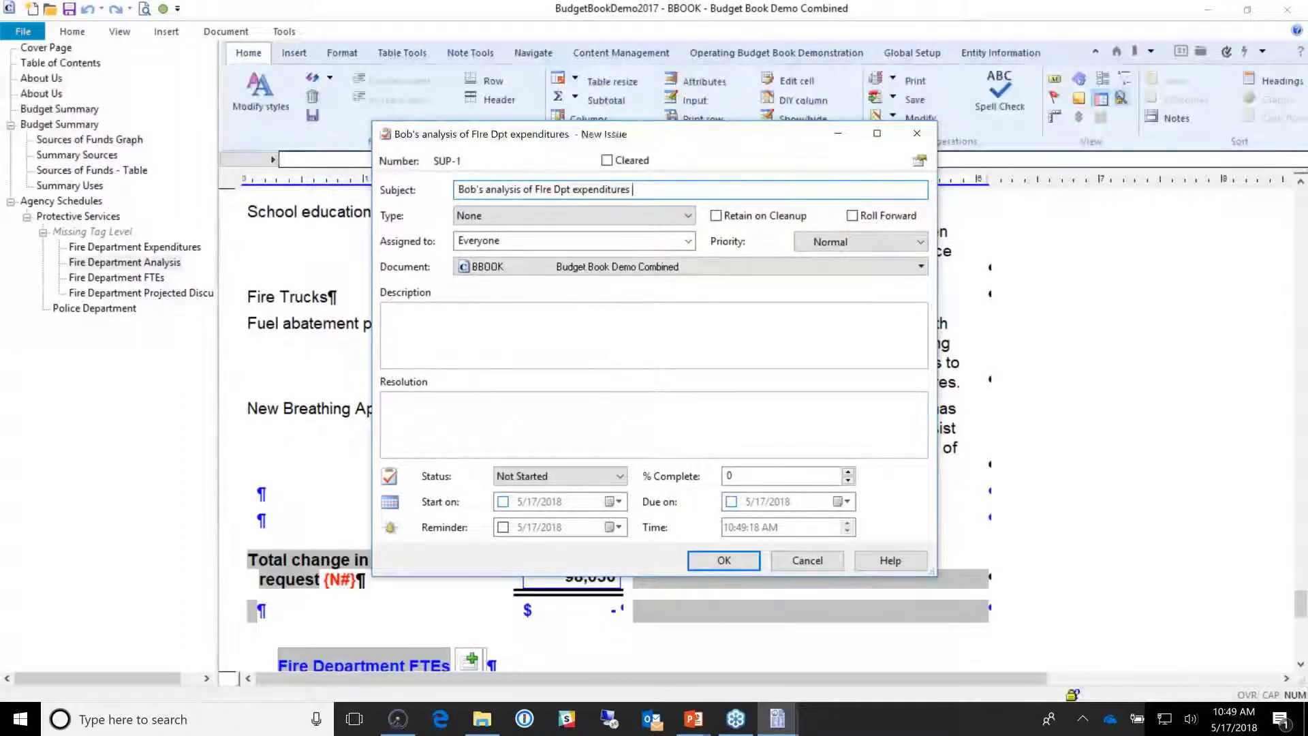
type("does not agree ")
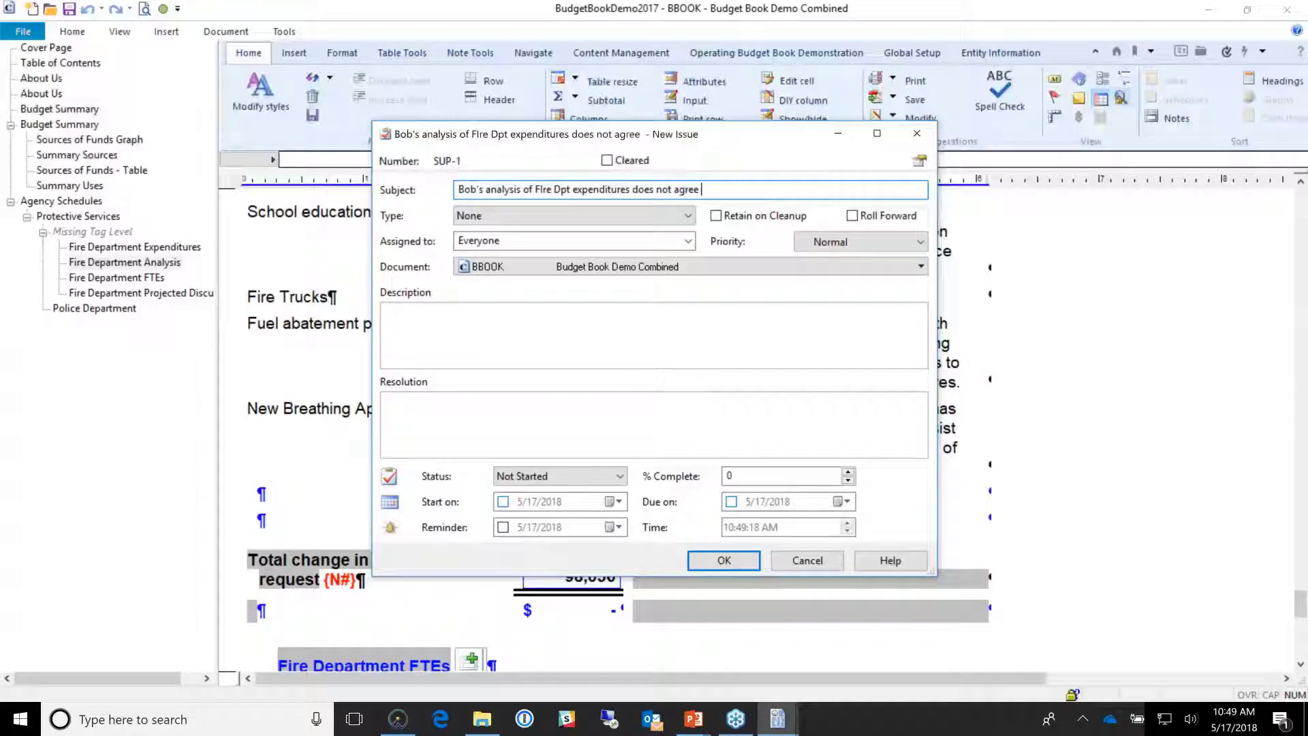
type("to Budget f")
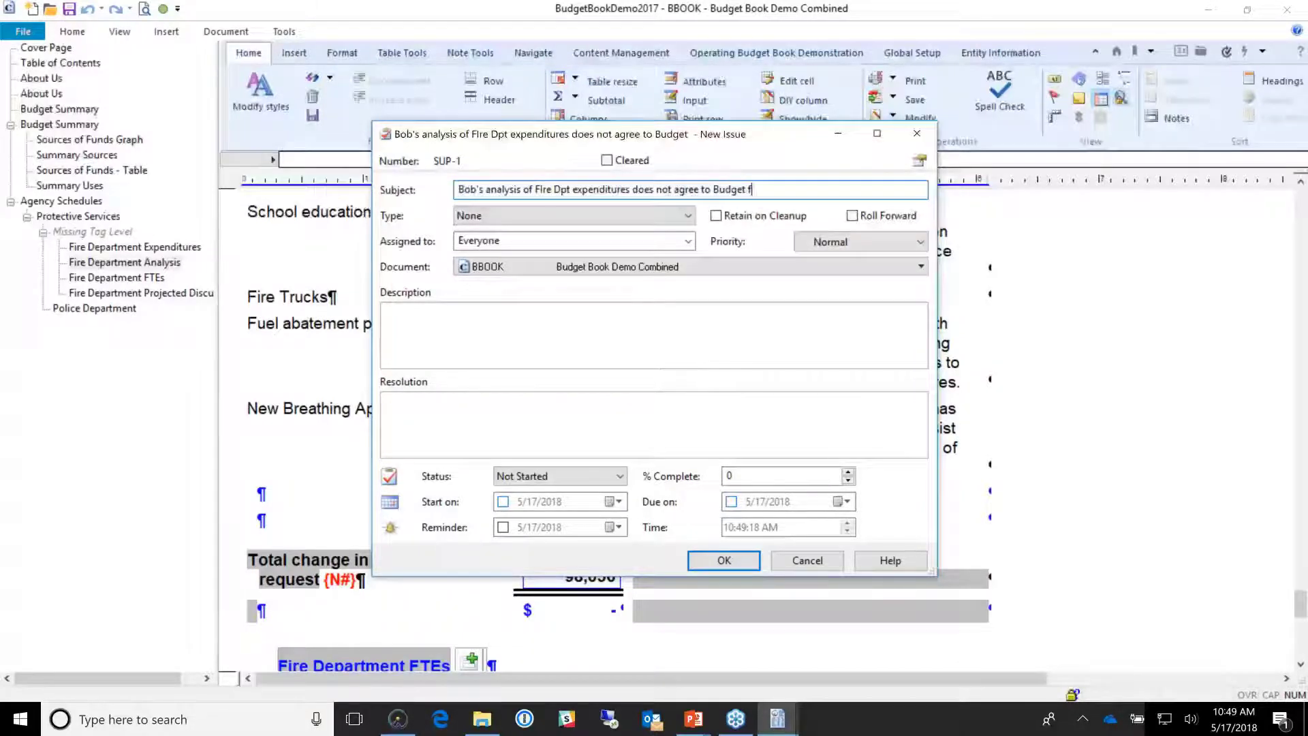
type("rom Budget software.")
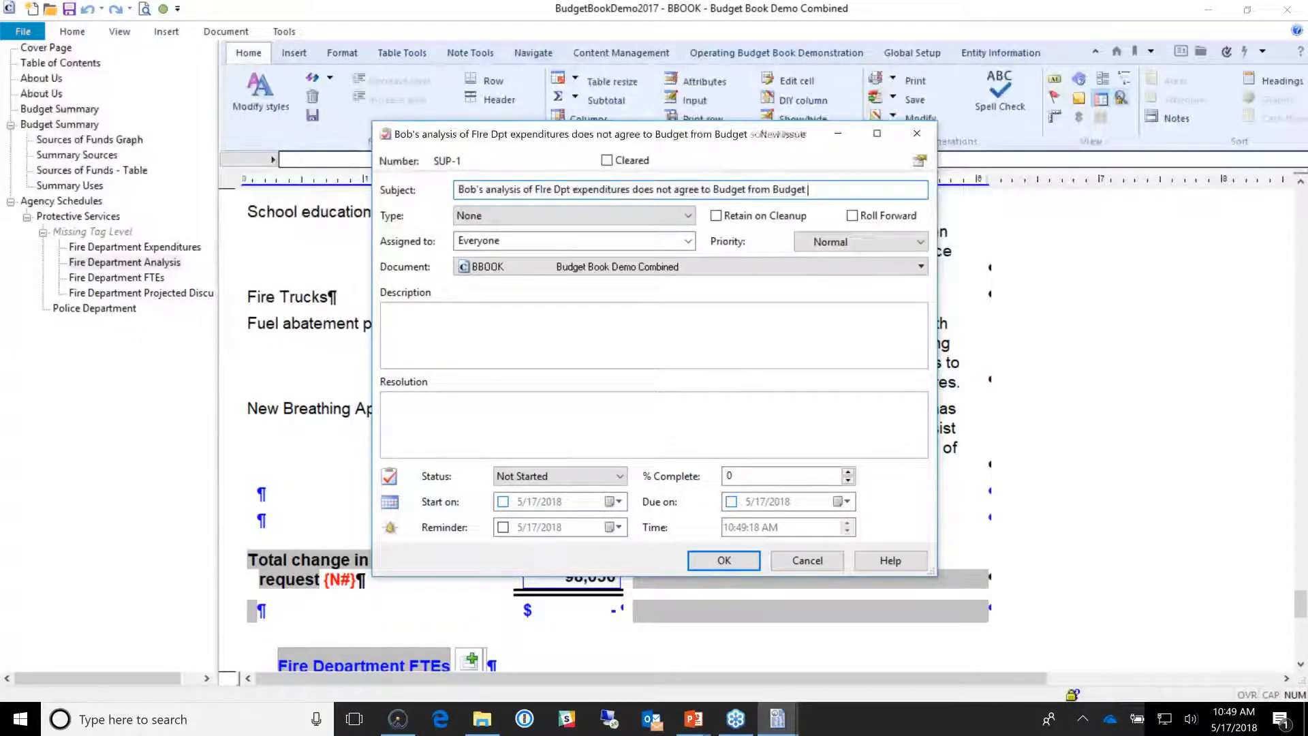
key("Tab")
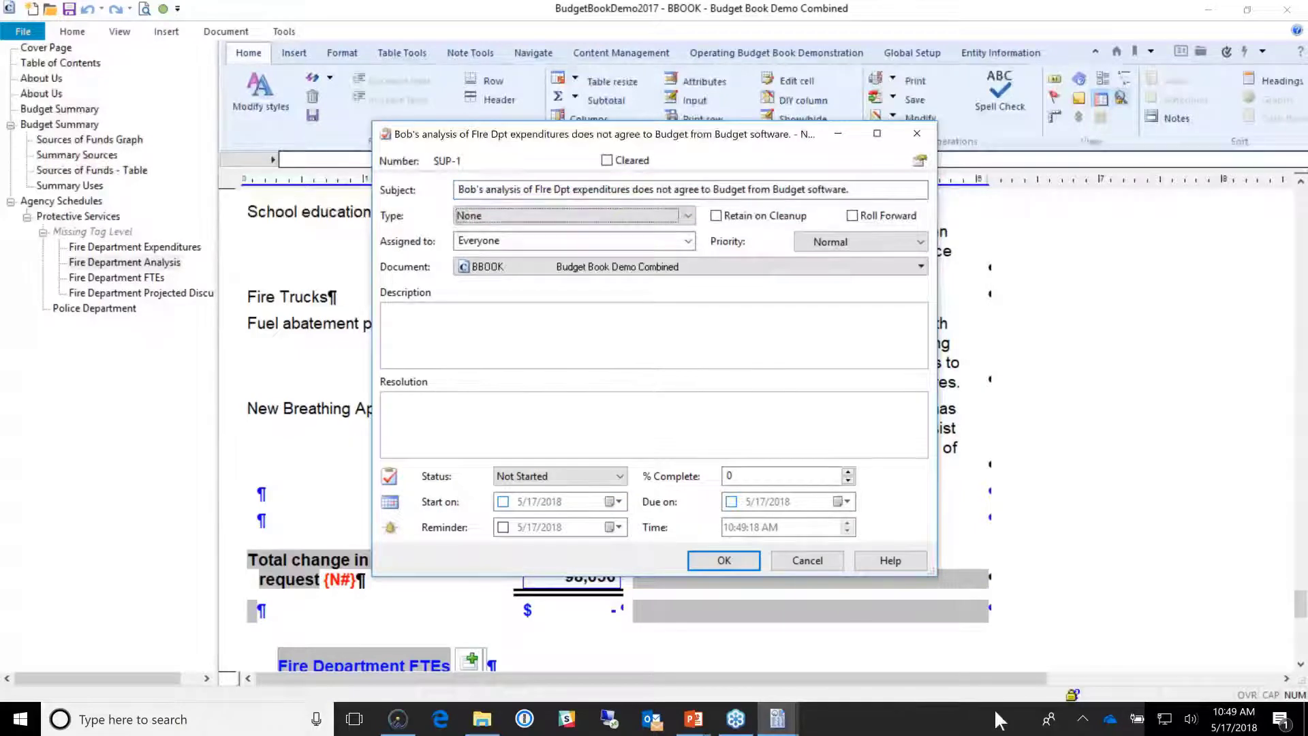
left_click(687, 216)
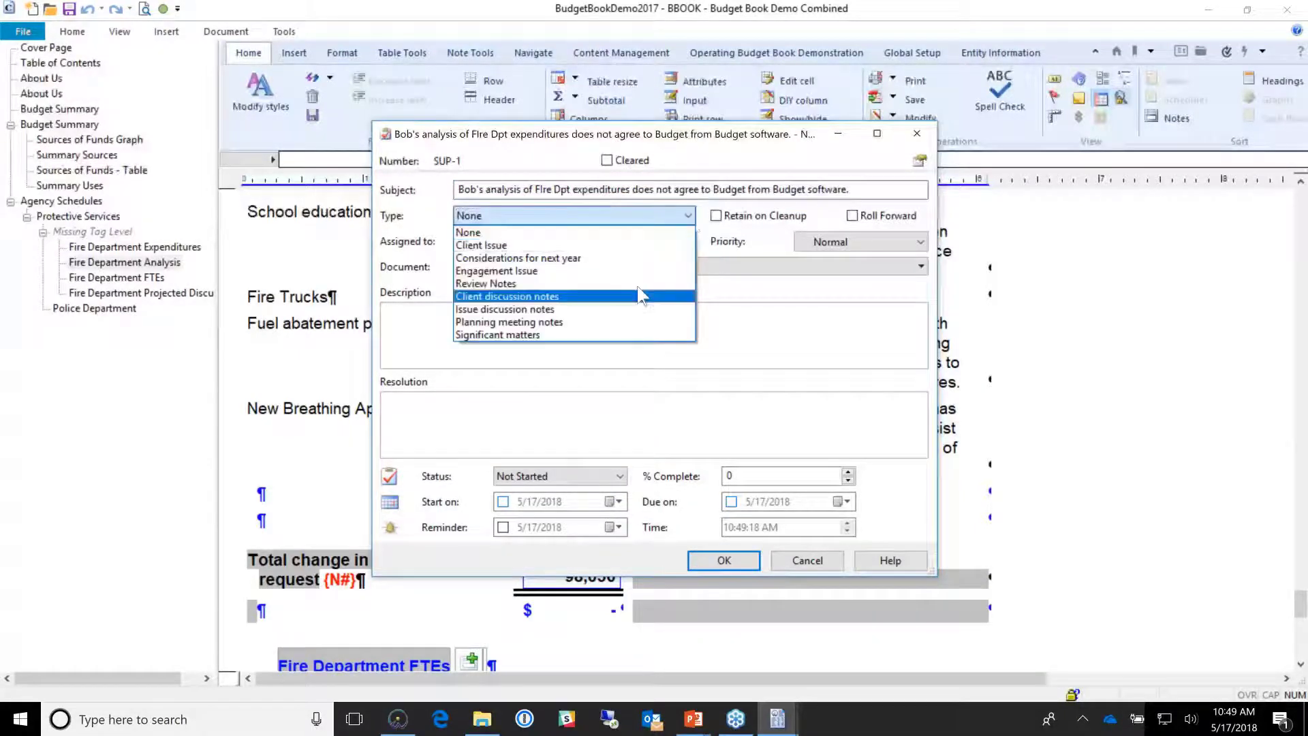
left_click(633, 284)
Step: Assign the issue to a team member, add a description, set due date 5/18/2018, and log it
left_click(688, 241)
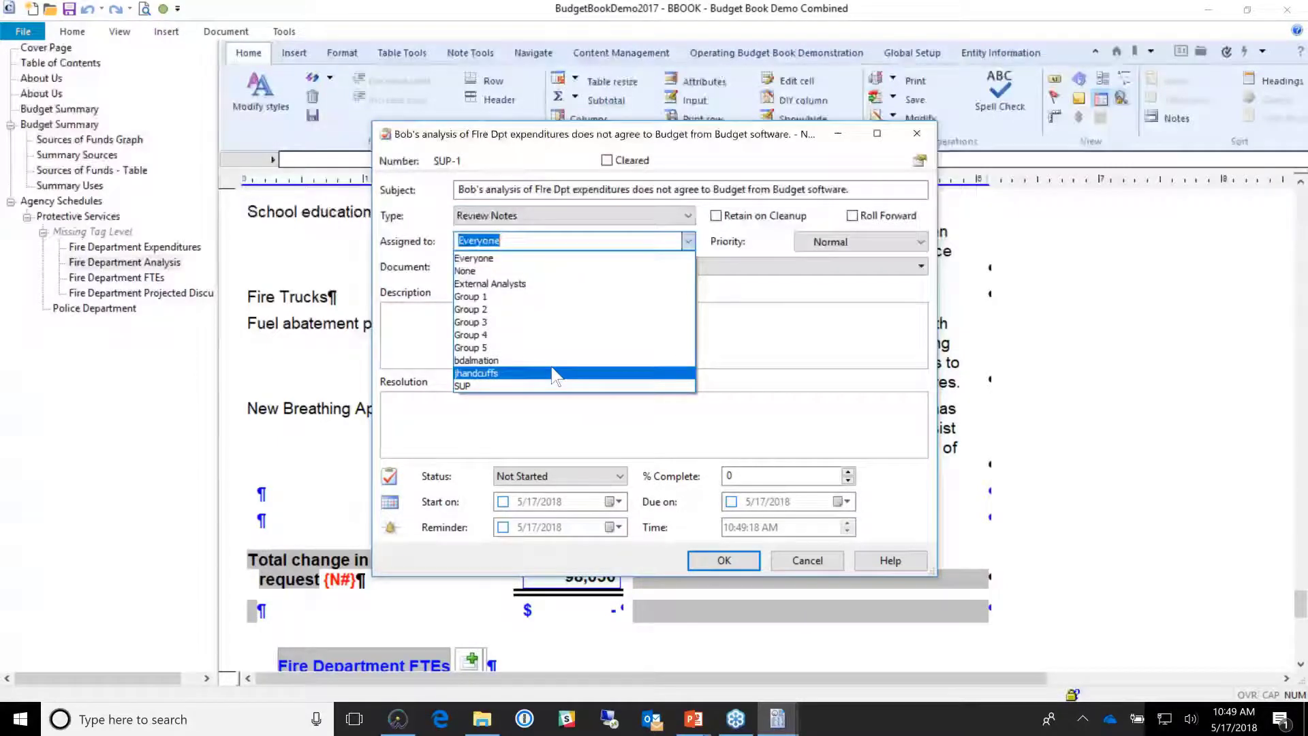
left_click(553, 373)
left_click(552, 308)
type("sd fbns ndfj hjkasdbf mas nbdfj hkjalsdfghkjasd hdfkjh asdkjfgh kjas")
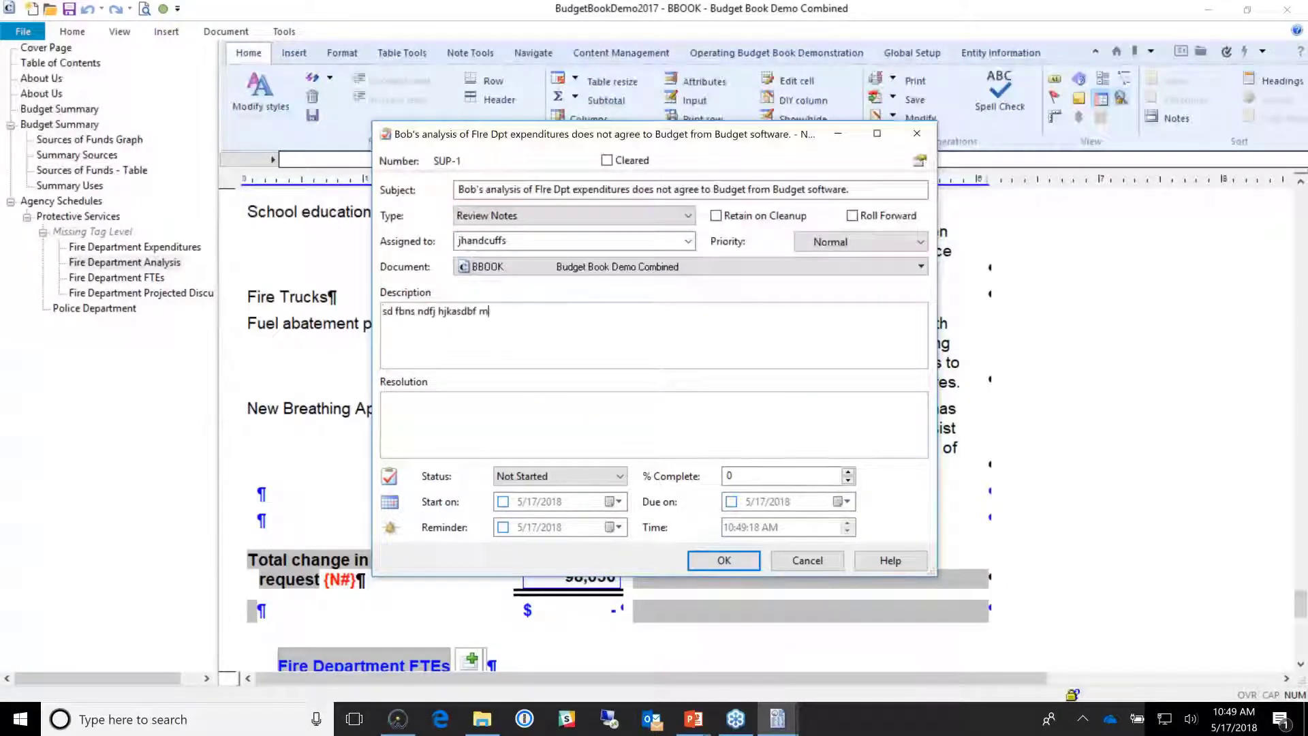
type("dh asdfas")
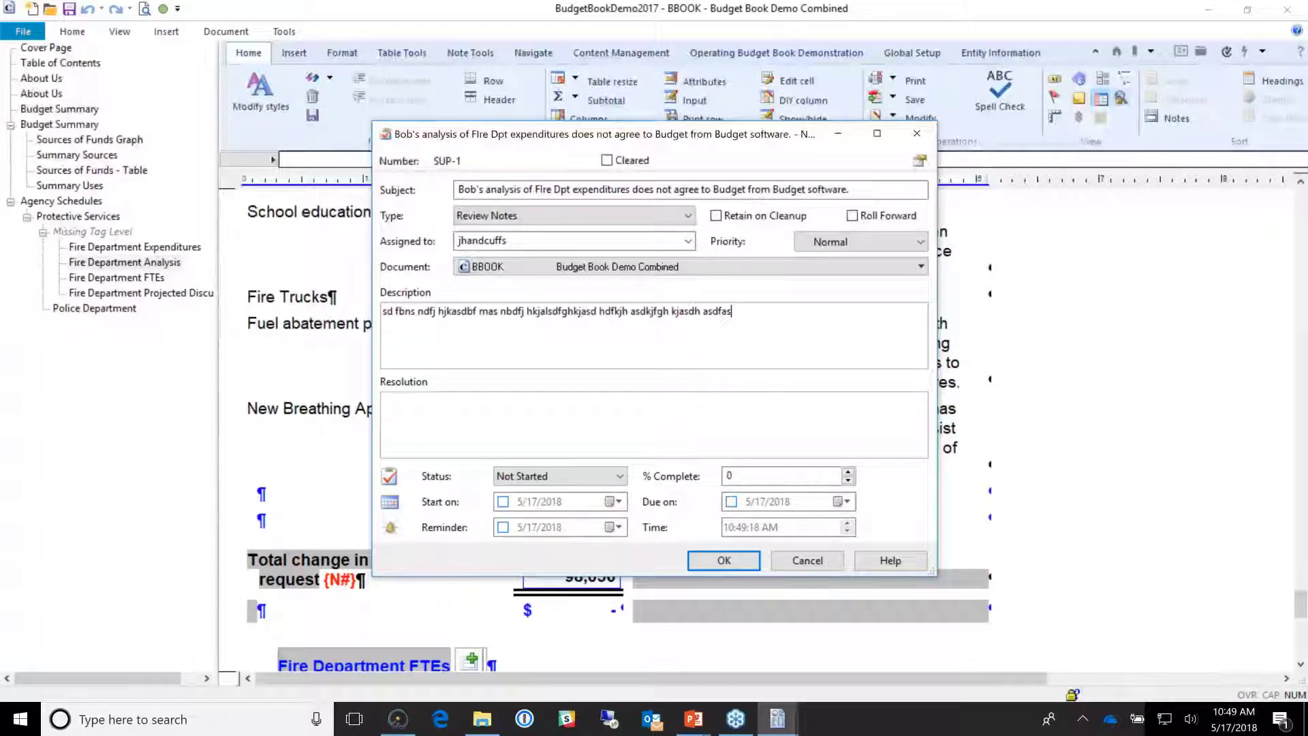
left_click(732, 502)
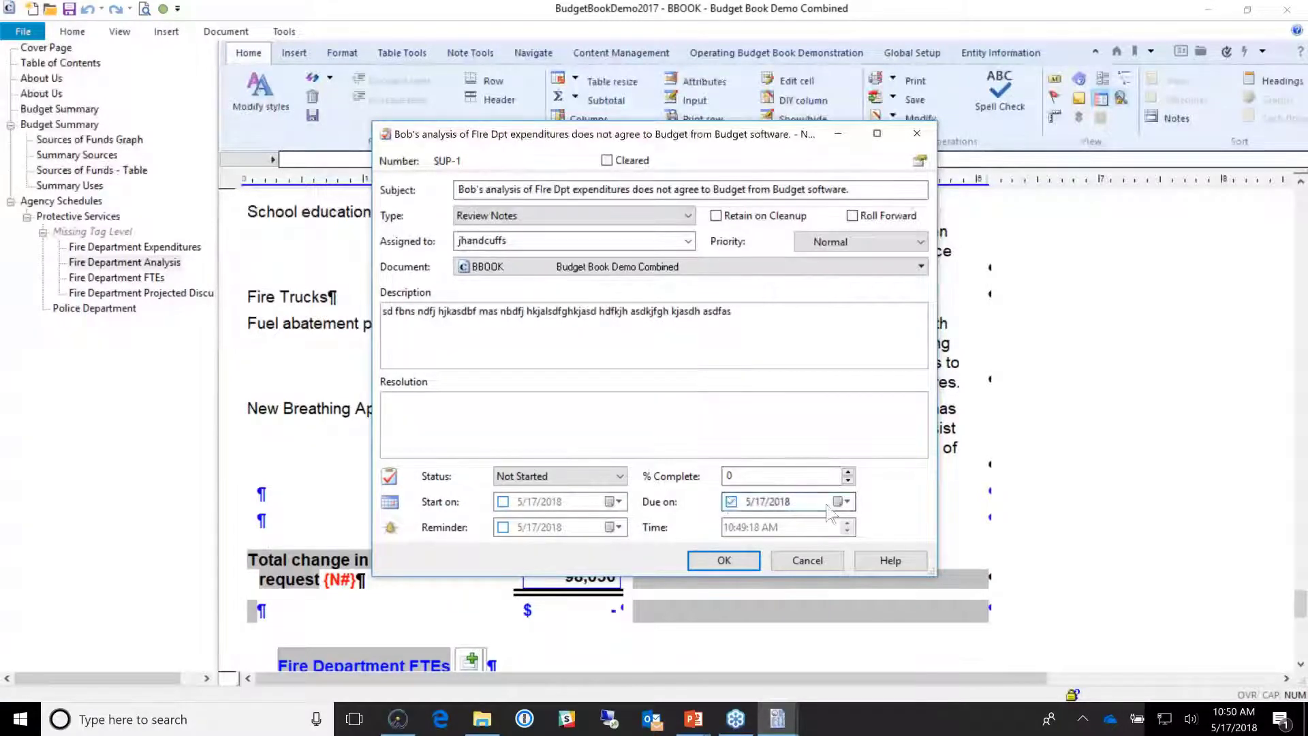
left_click(841, 501)
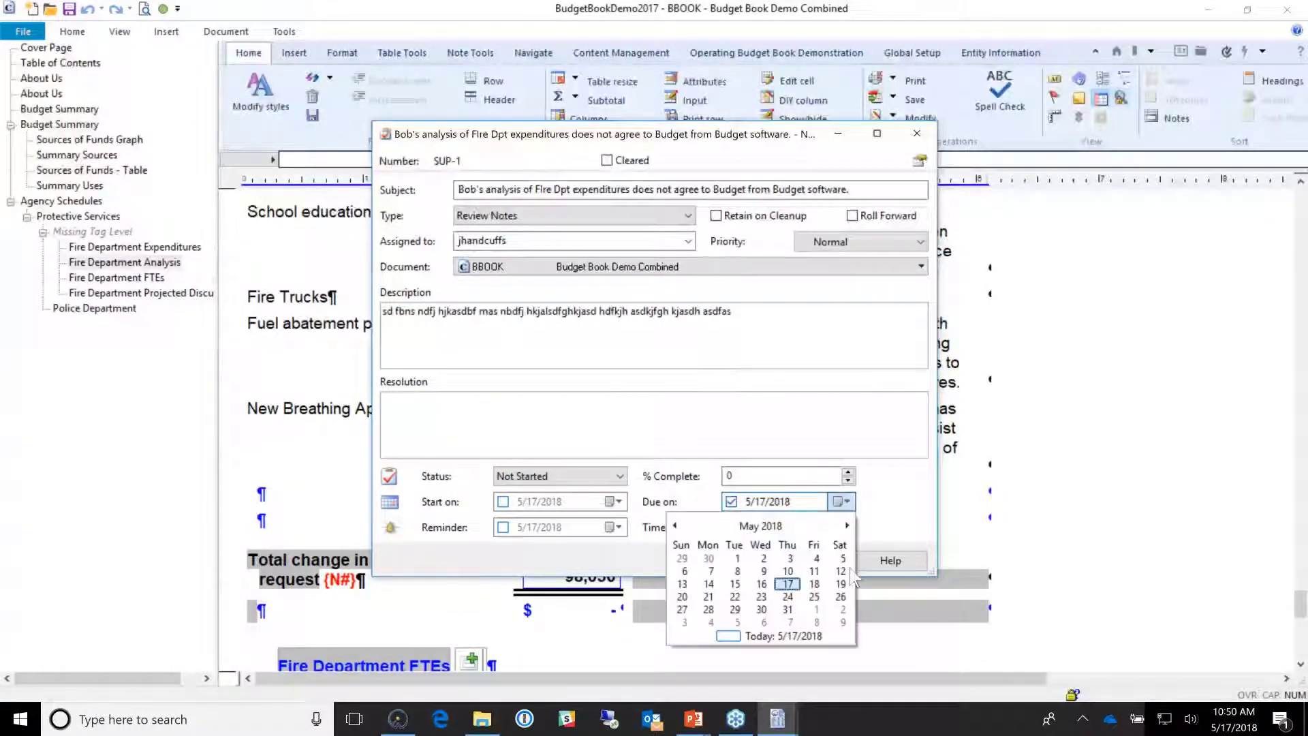
left_click(814, 583)
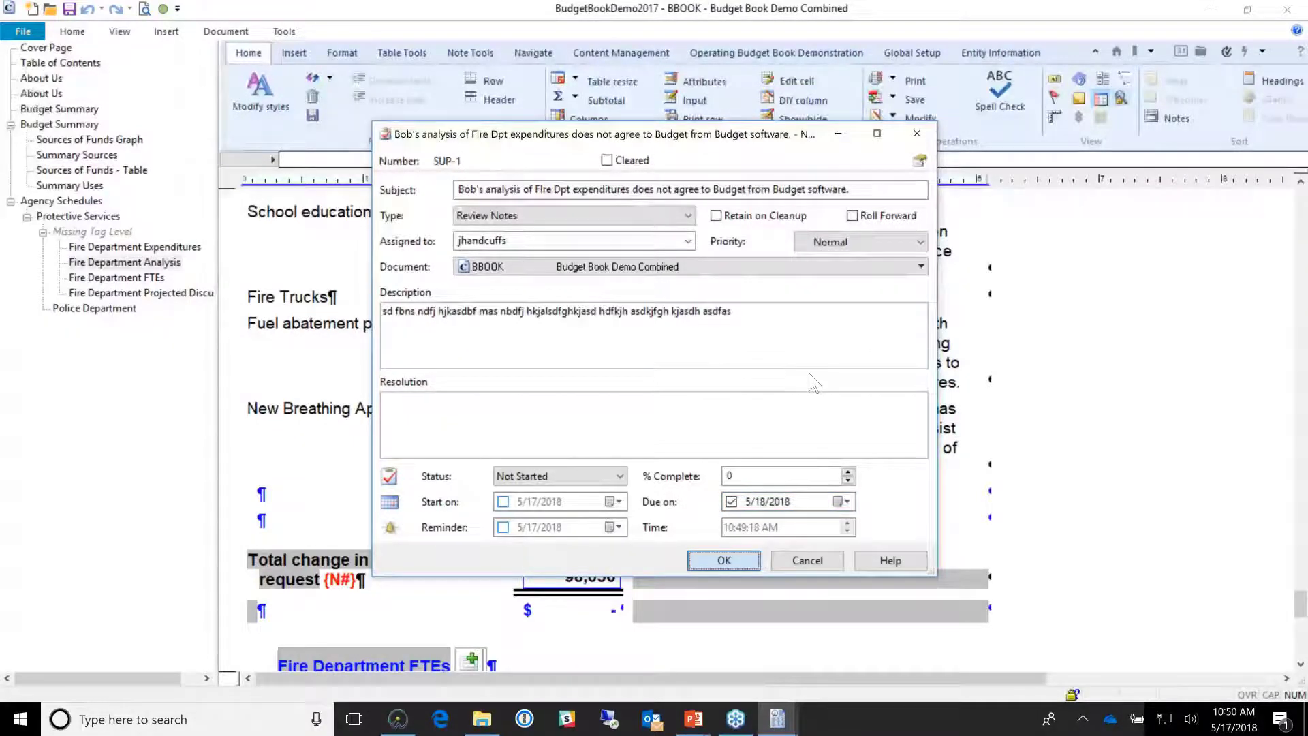
key("Return")
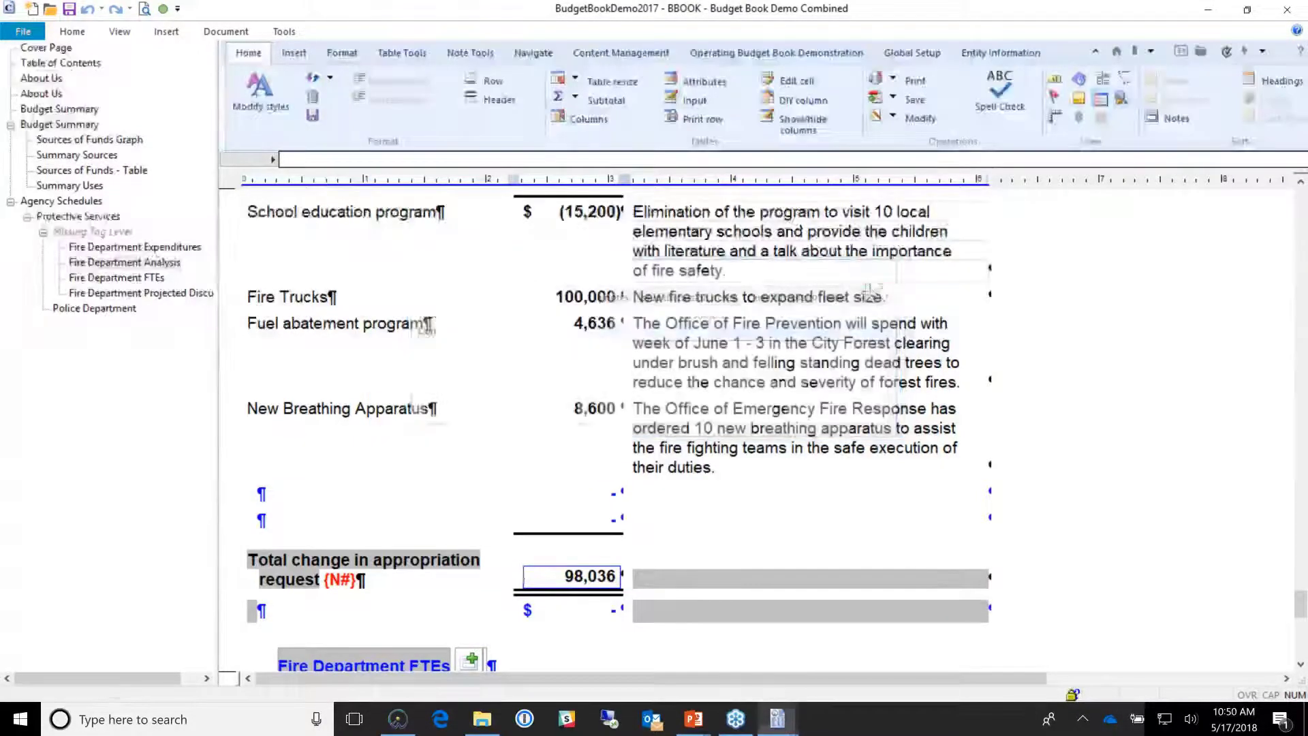
Step: Save the budget book, check SUP-1 in the Document Manager, and return to the BBOOK window
left_click(68, 9)
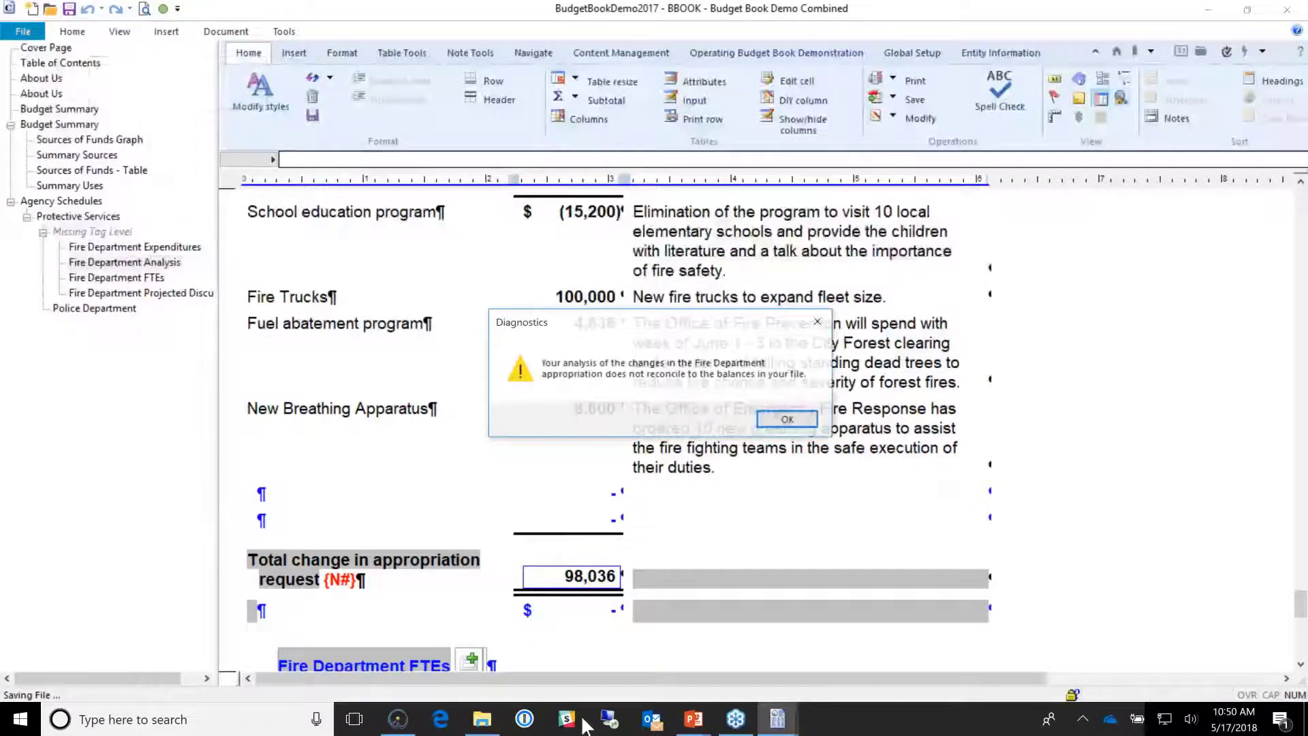
left_click(783, 412)
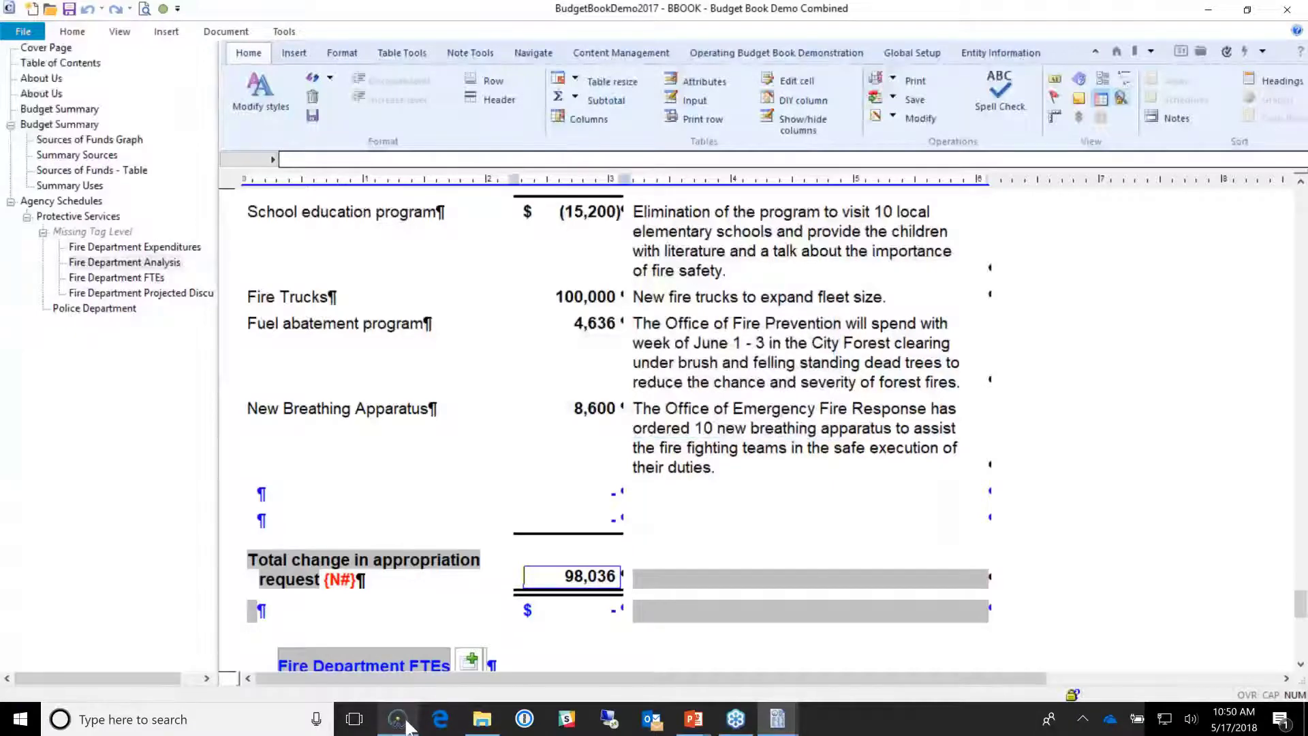
left_click(402, 721)
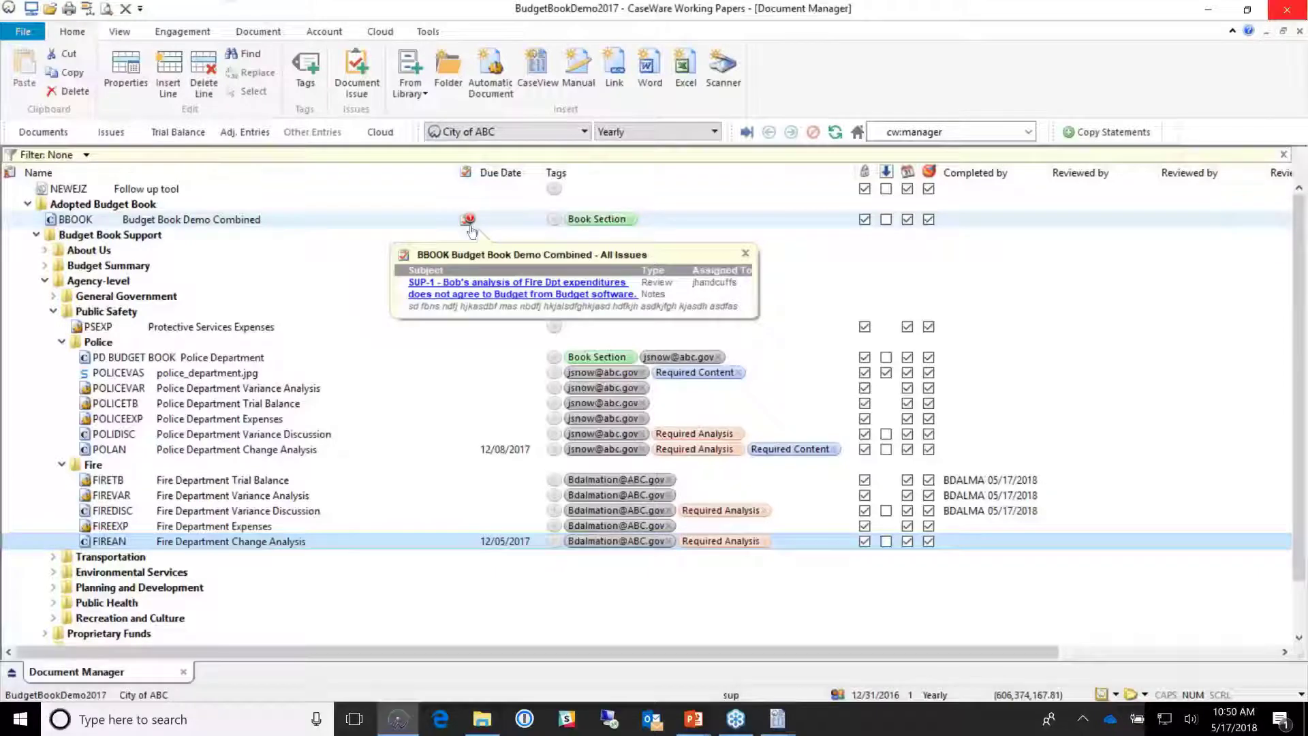
left_click(778, 719)
left_click(869, 647)
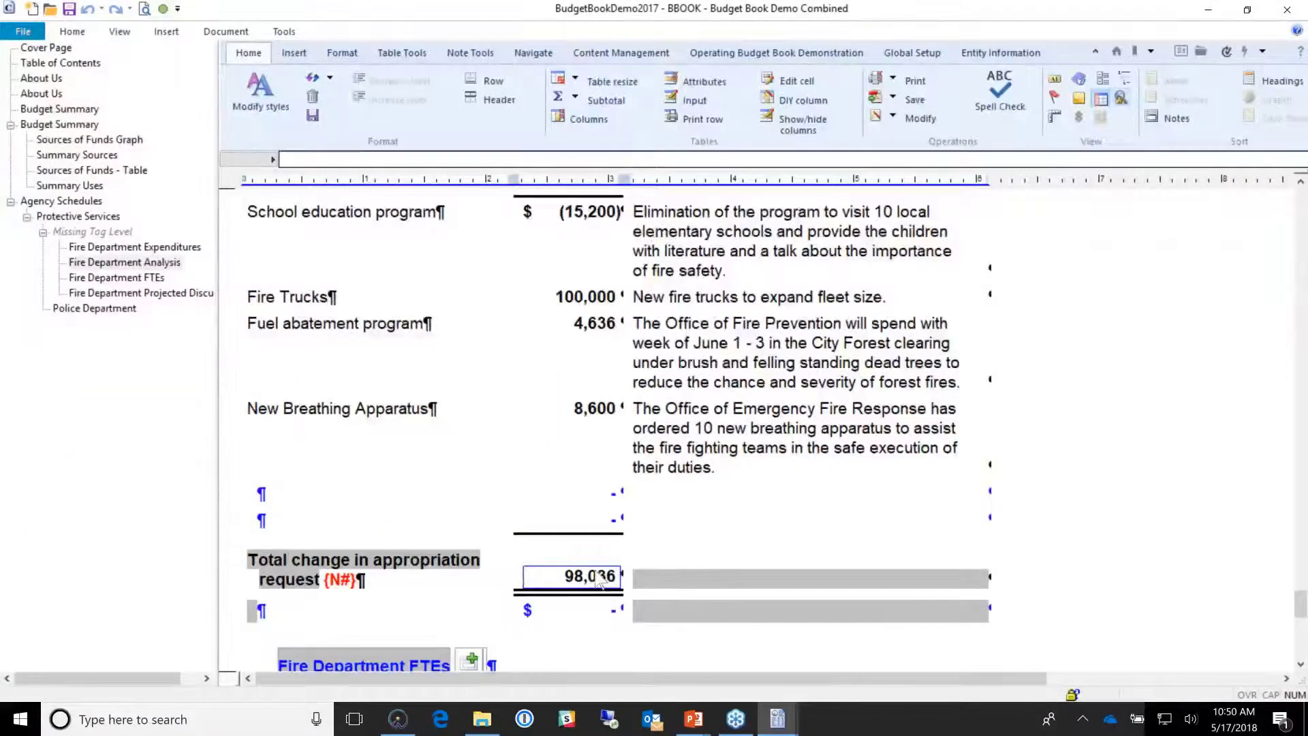
Step: Go to the Summary Sources section and inspect the 278,698 total sources of funds
scroll(599, 579, "up", 3)
scroll(598, 430, "up", 3)
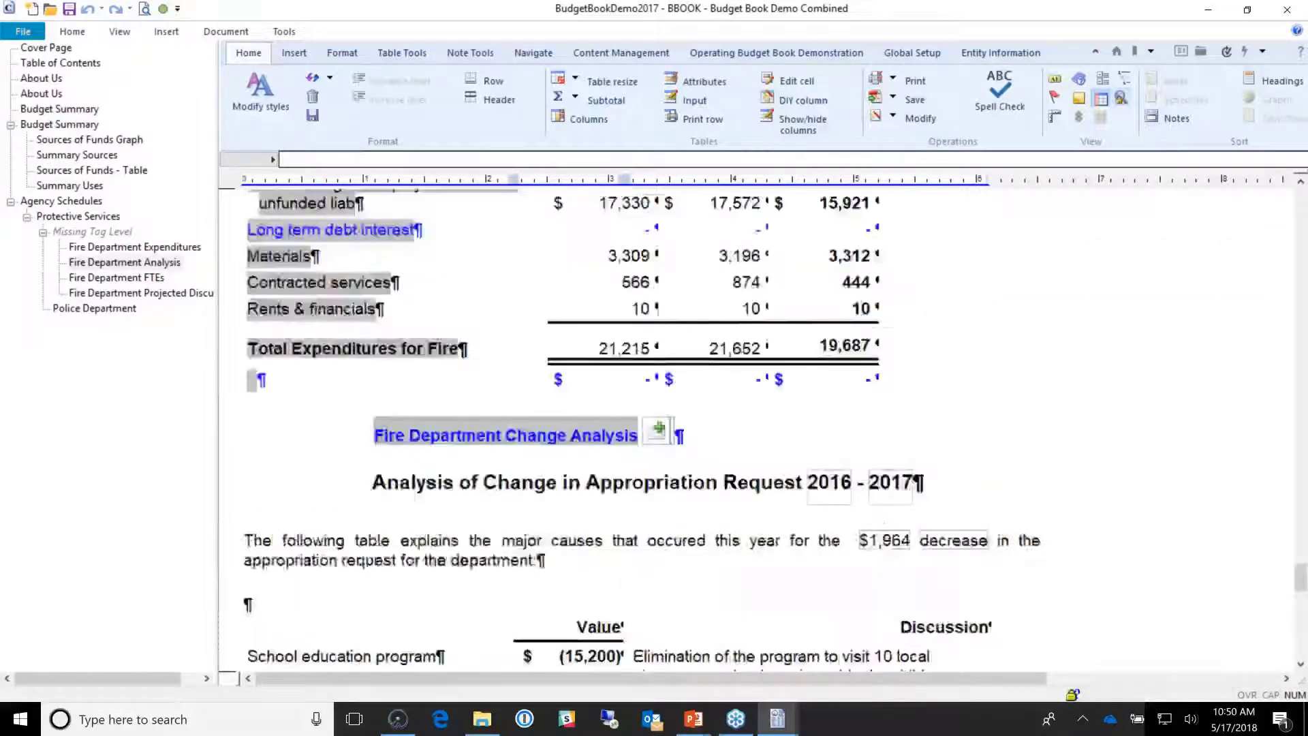
scroll(598, 429, "up", 2)
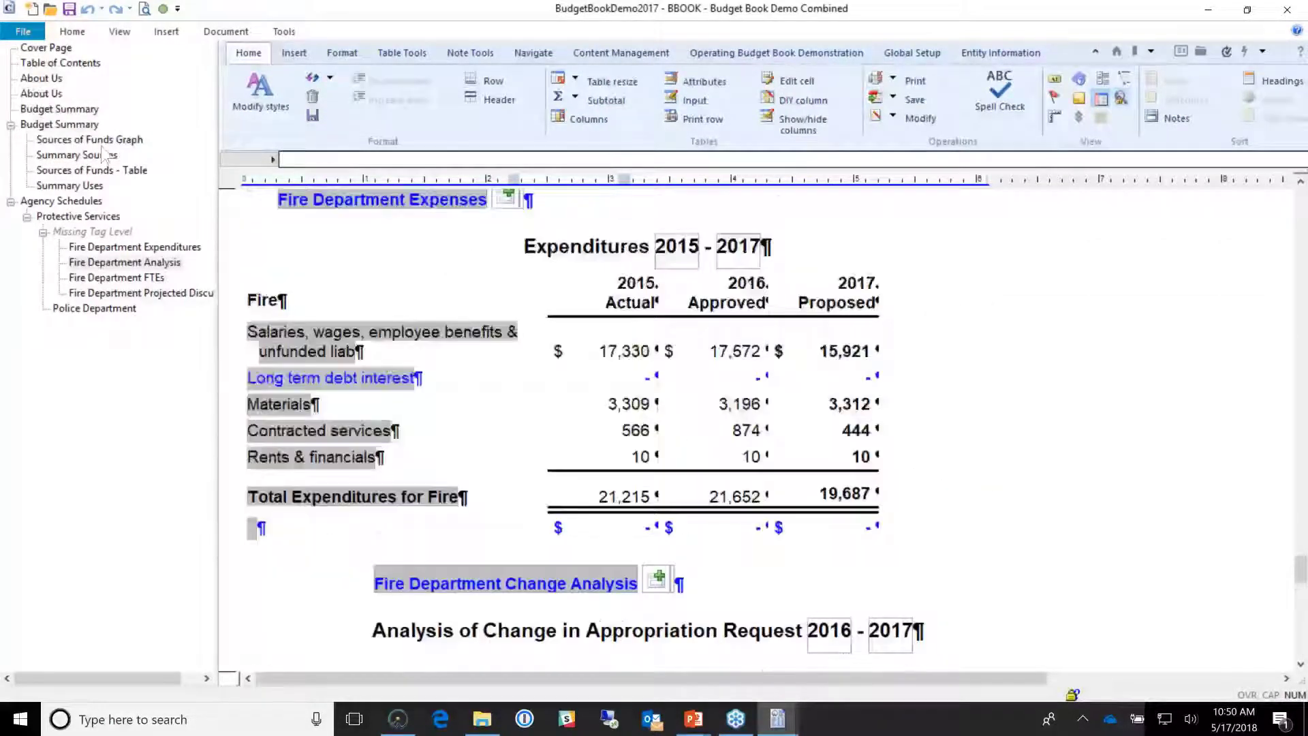
left_click(123, 154)
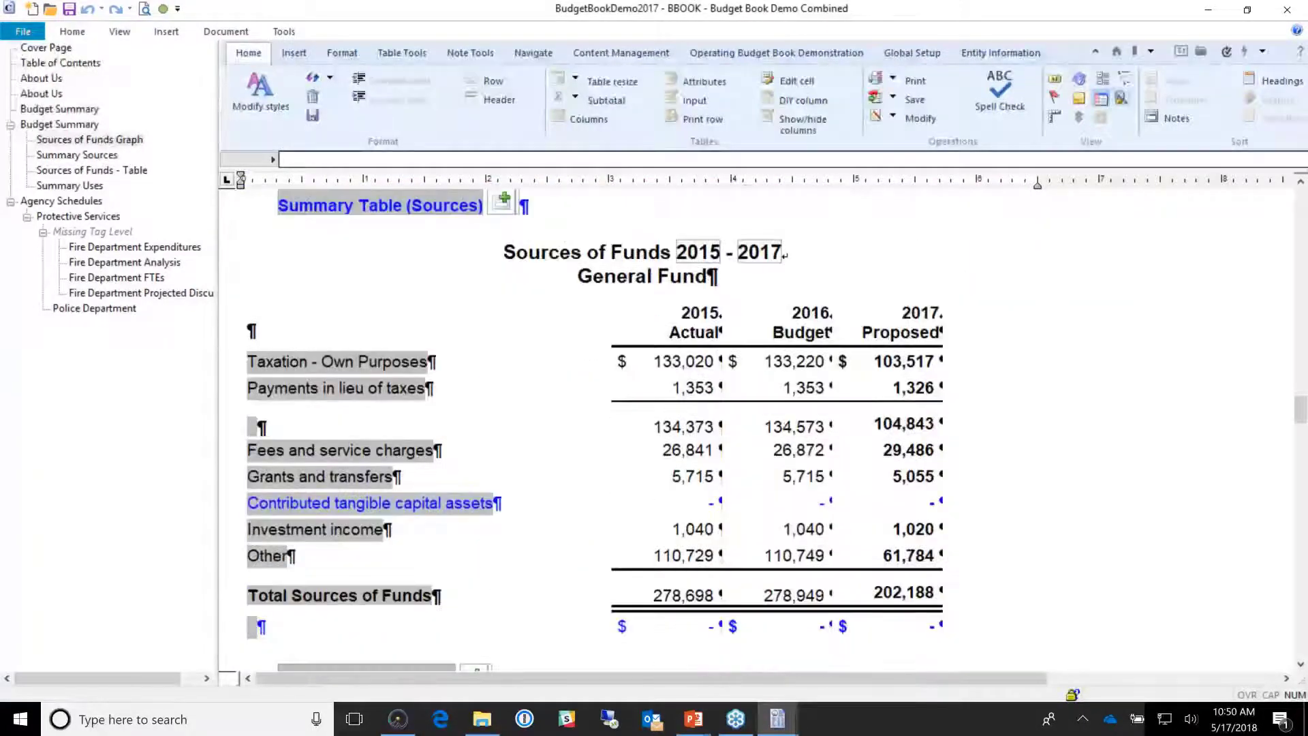
scroll(747, 196, "down", 1)
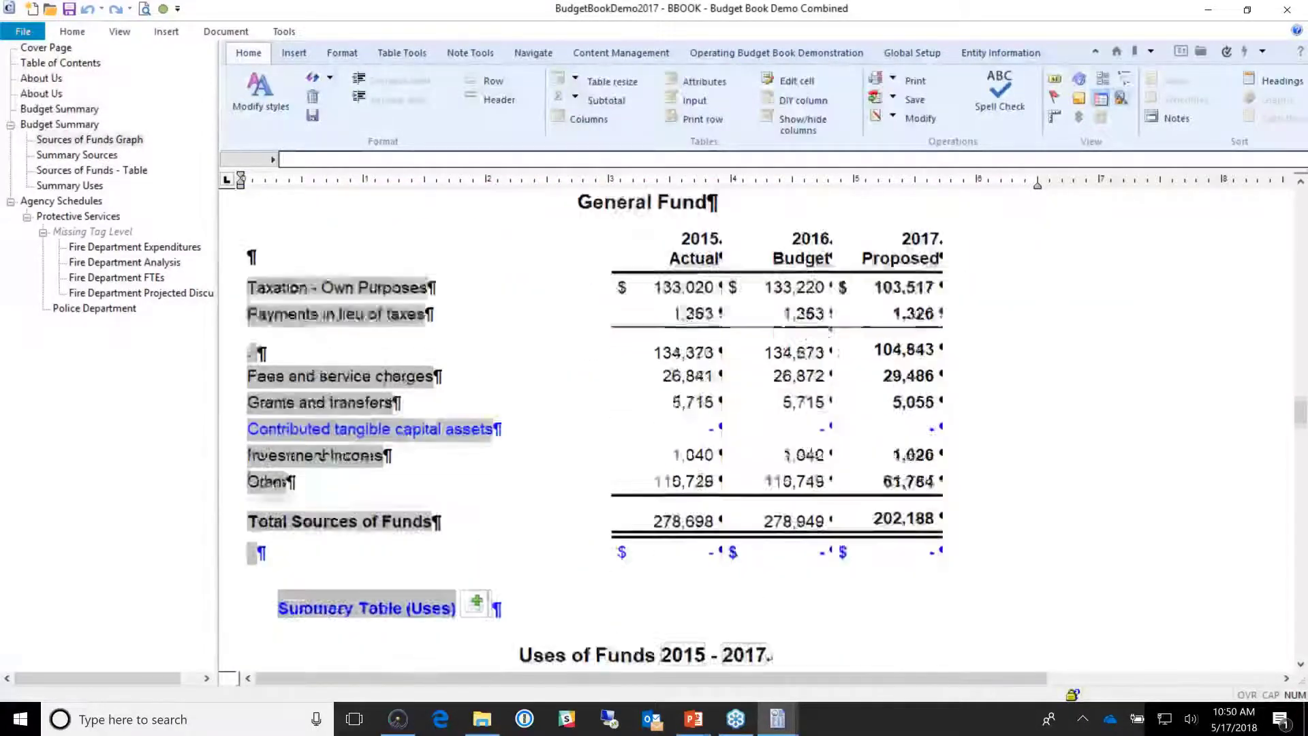
left_click(700, 524)
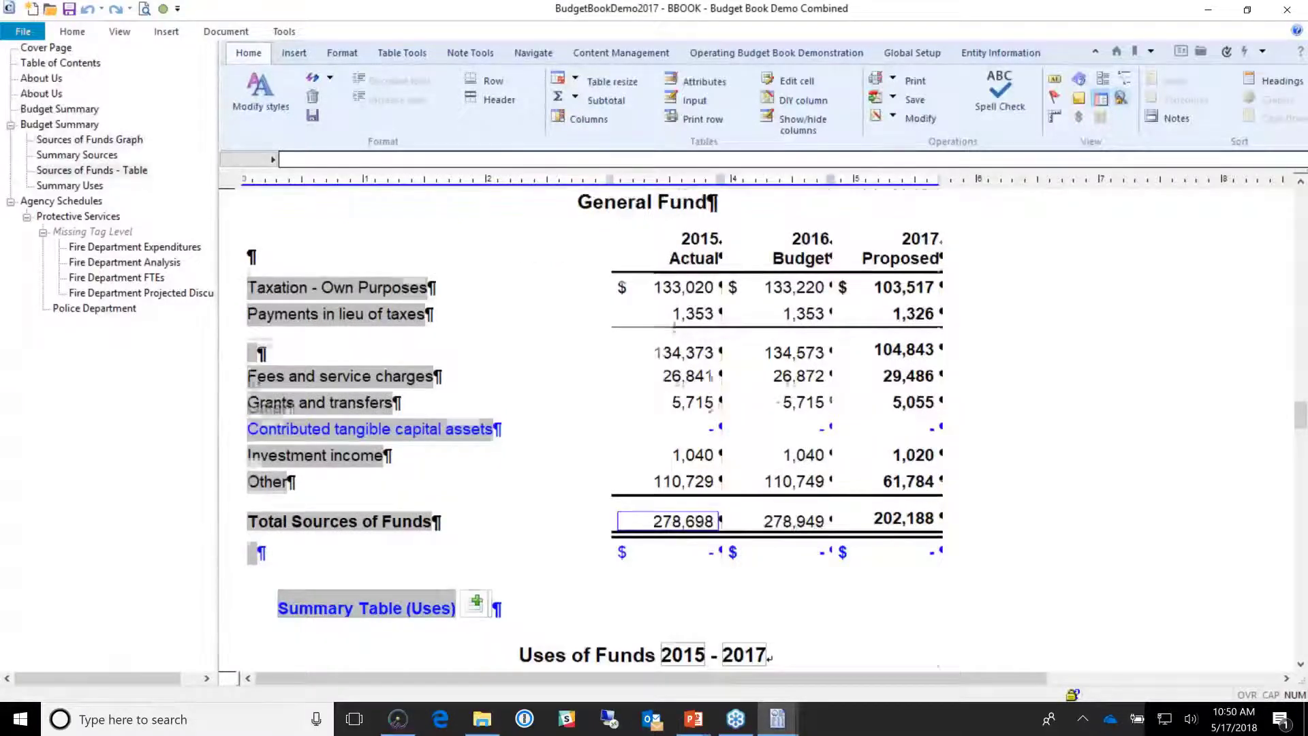
Step: In the Uses of Funds table, compare the 240,318 total with the paragraph's $240,319
scroll(720, 466, "down", 1)
scroll(721, 465, "down", 1)
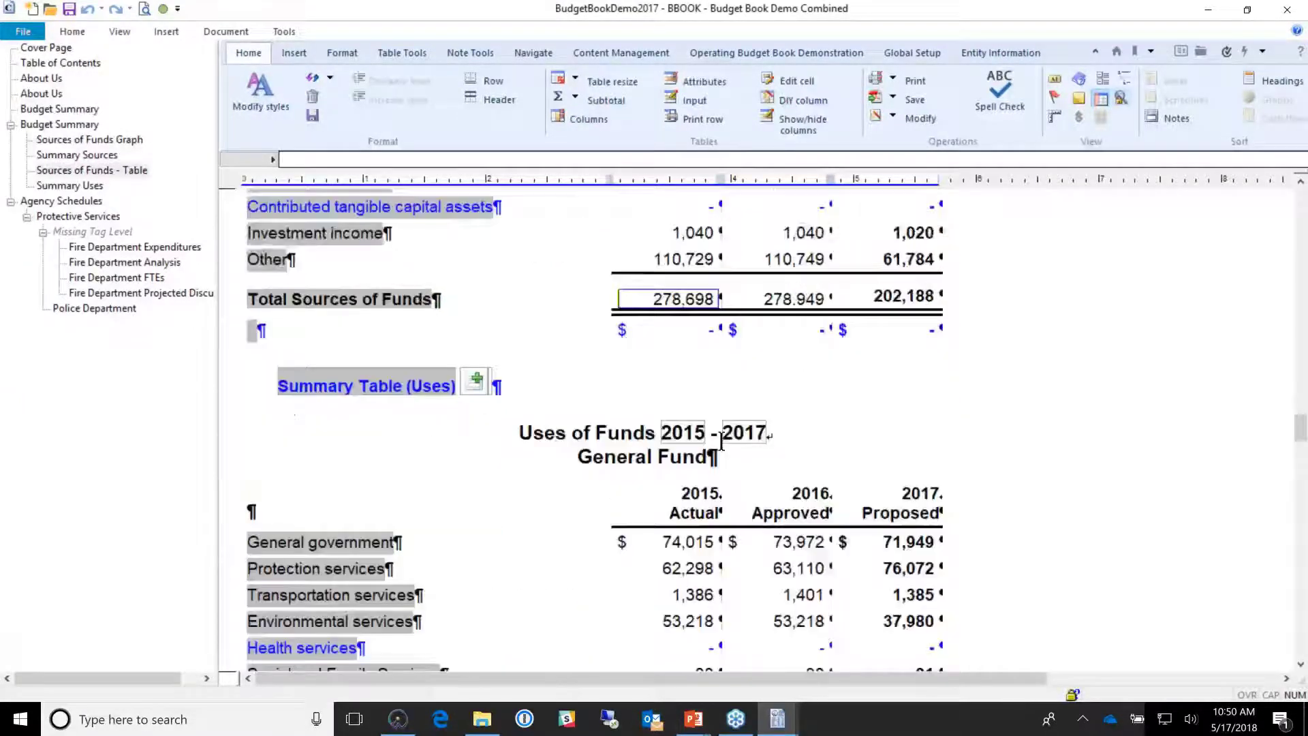
scroll(720, 465, "down", 3)
scroll(610, 206, "down", 1)
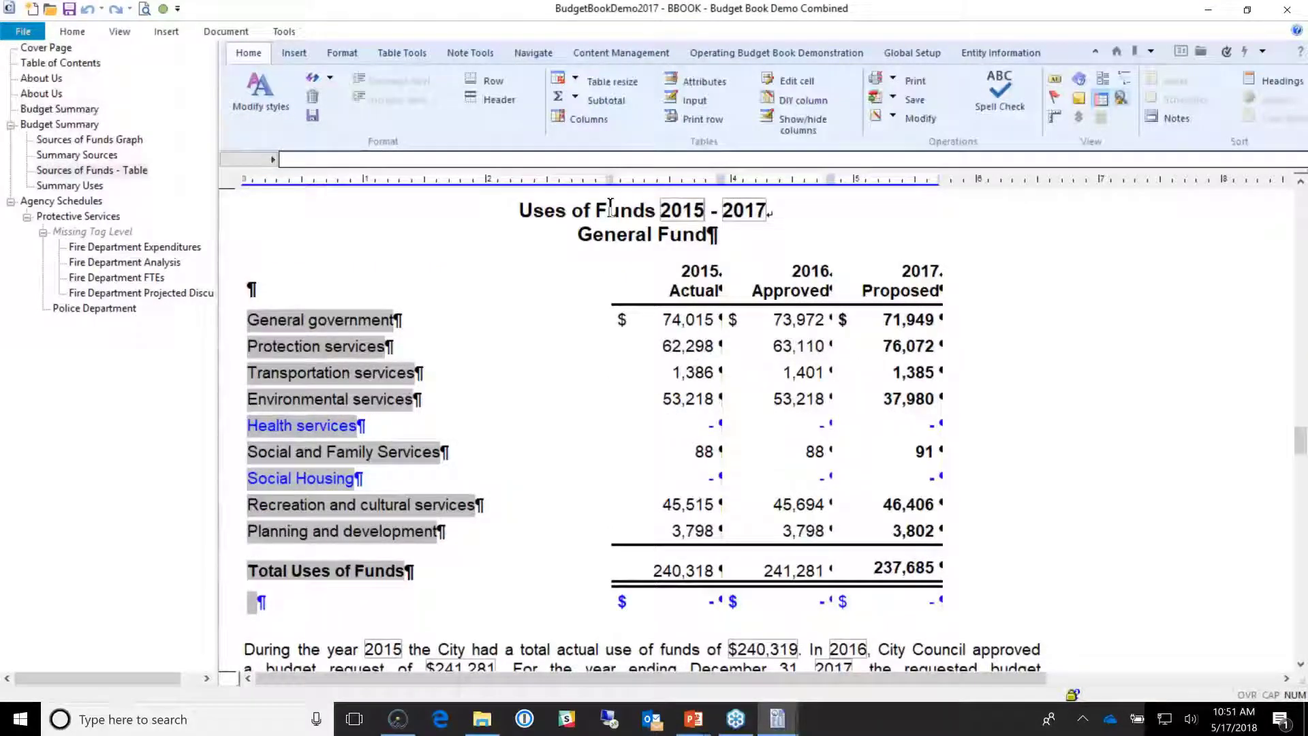
scroll(611, 207, "down", 2)
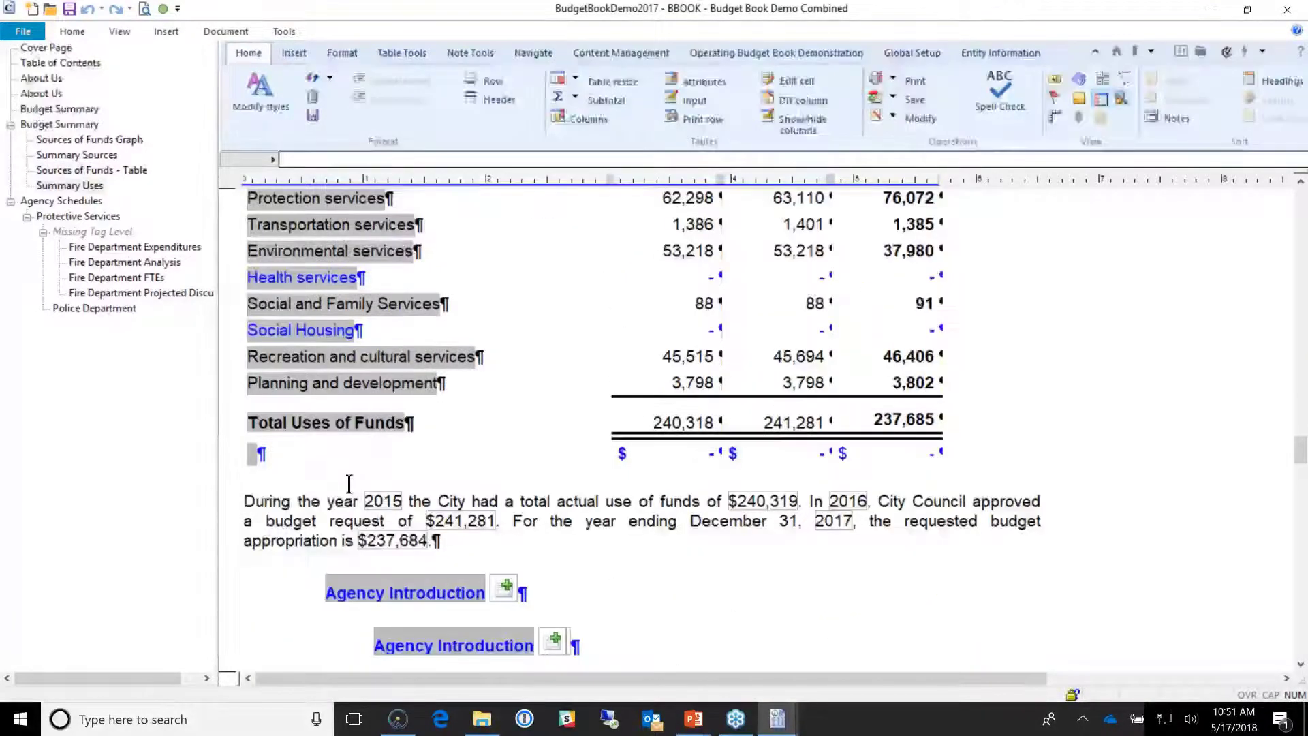
left_click_drag(245, 488, 352, 484)
left_click(373, 508)
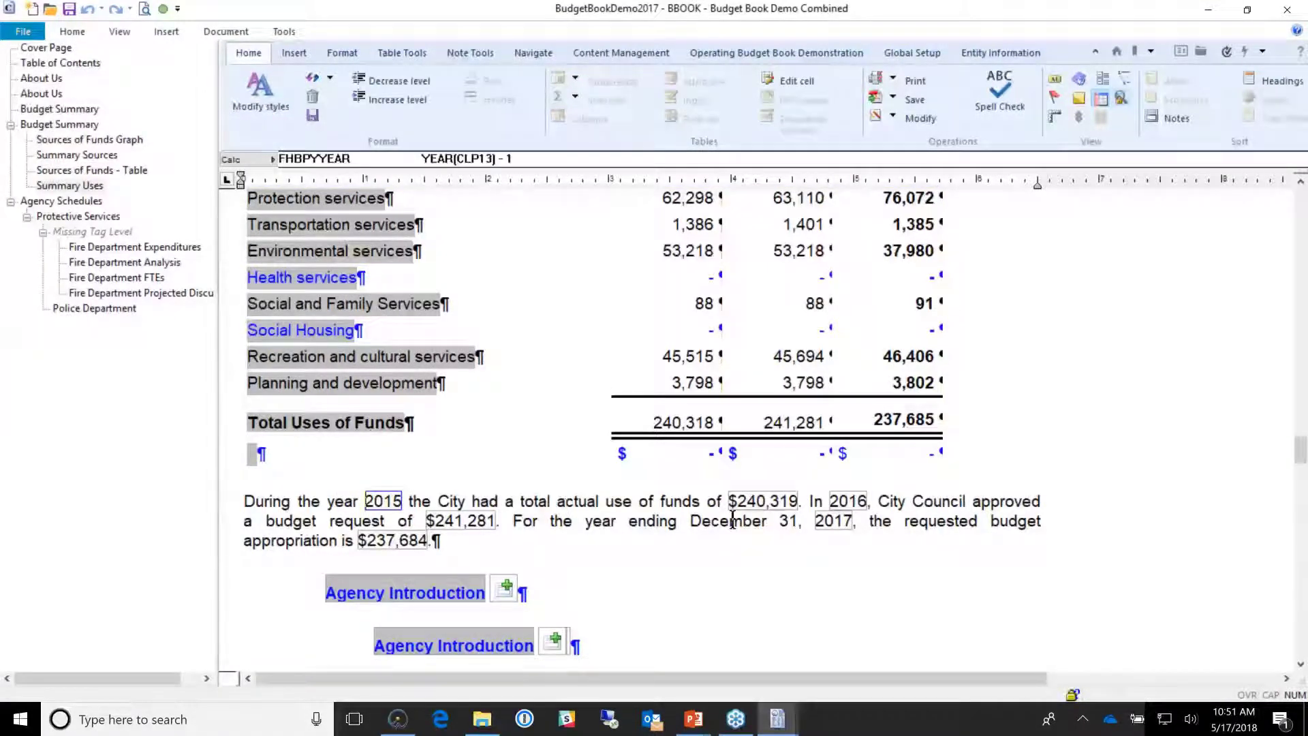
left_click(764, 507)
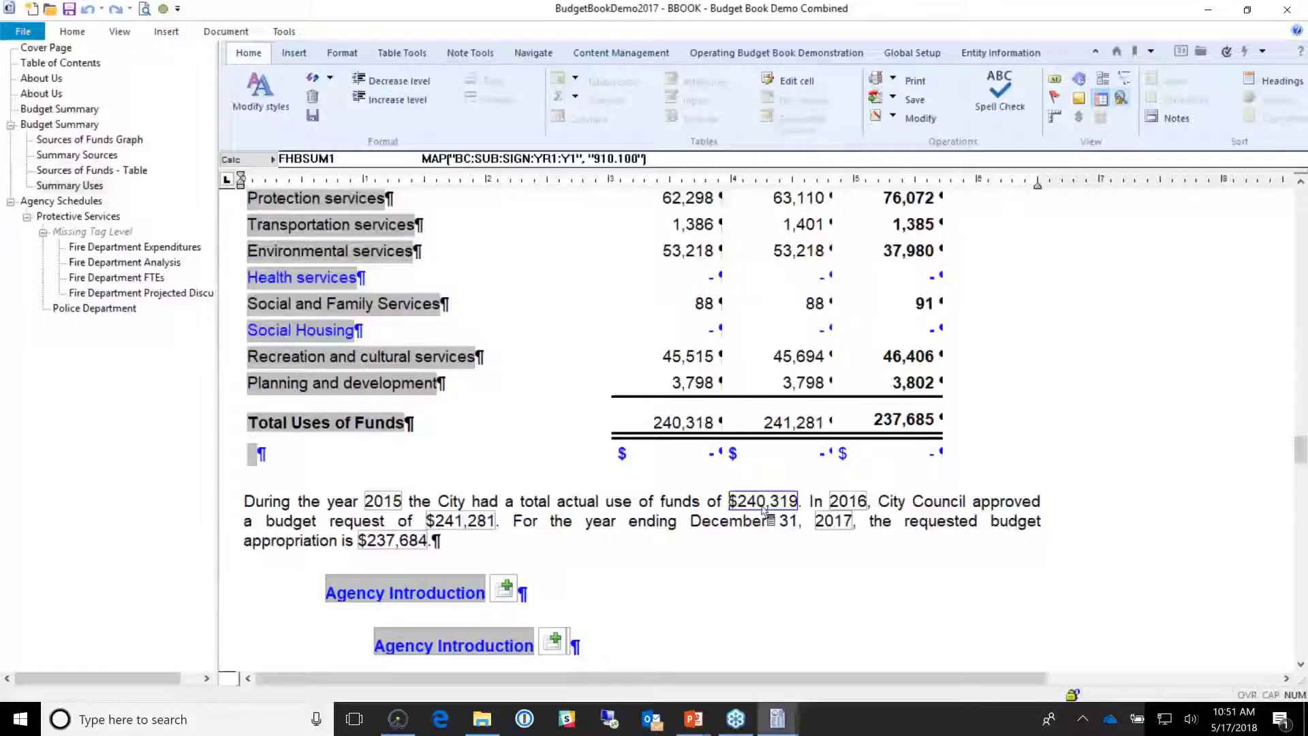
left_click(697, 423)
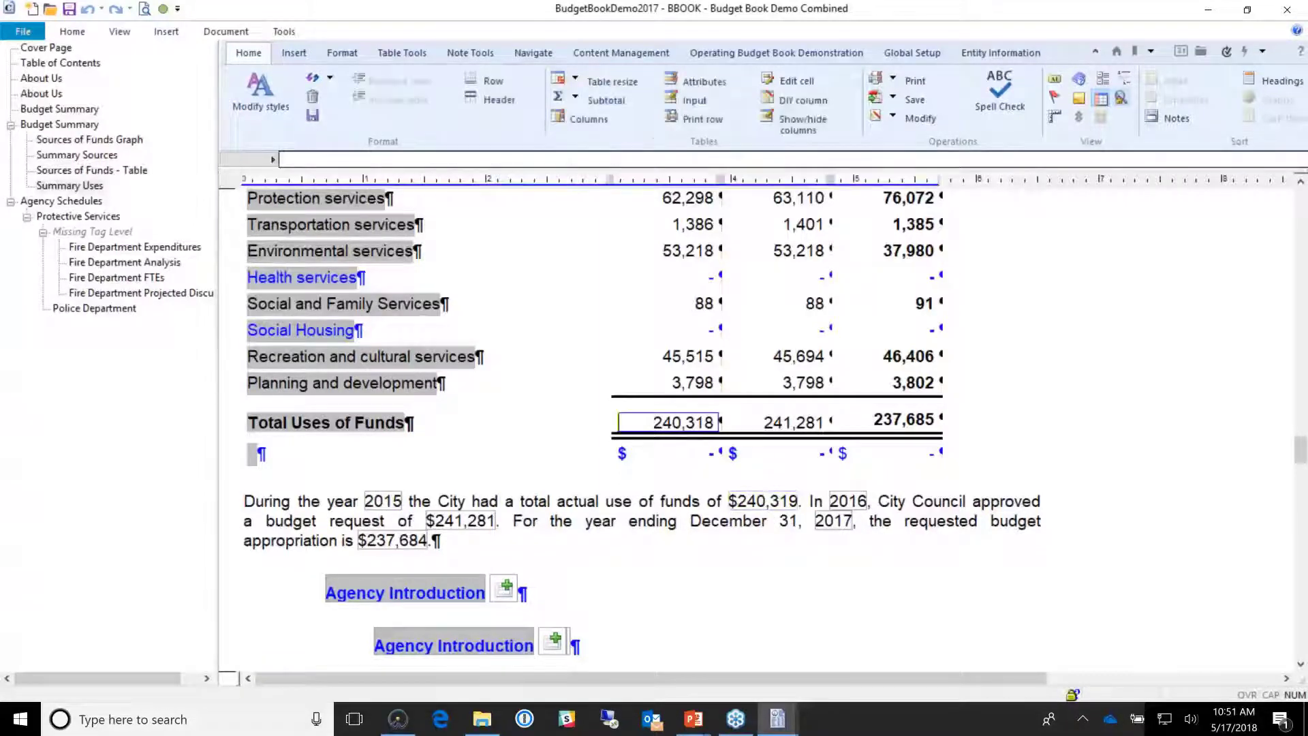
left_click(763, 503)
left_click(695, 423)
left_click(763, 503)
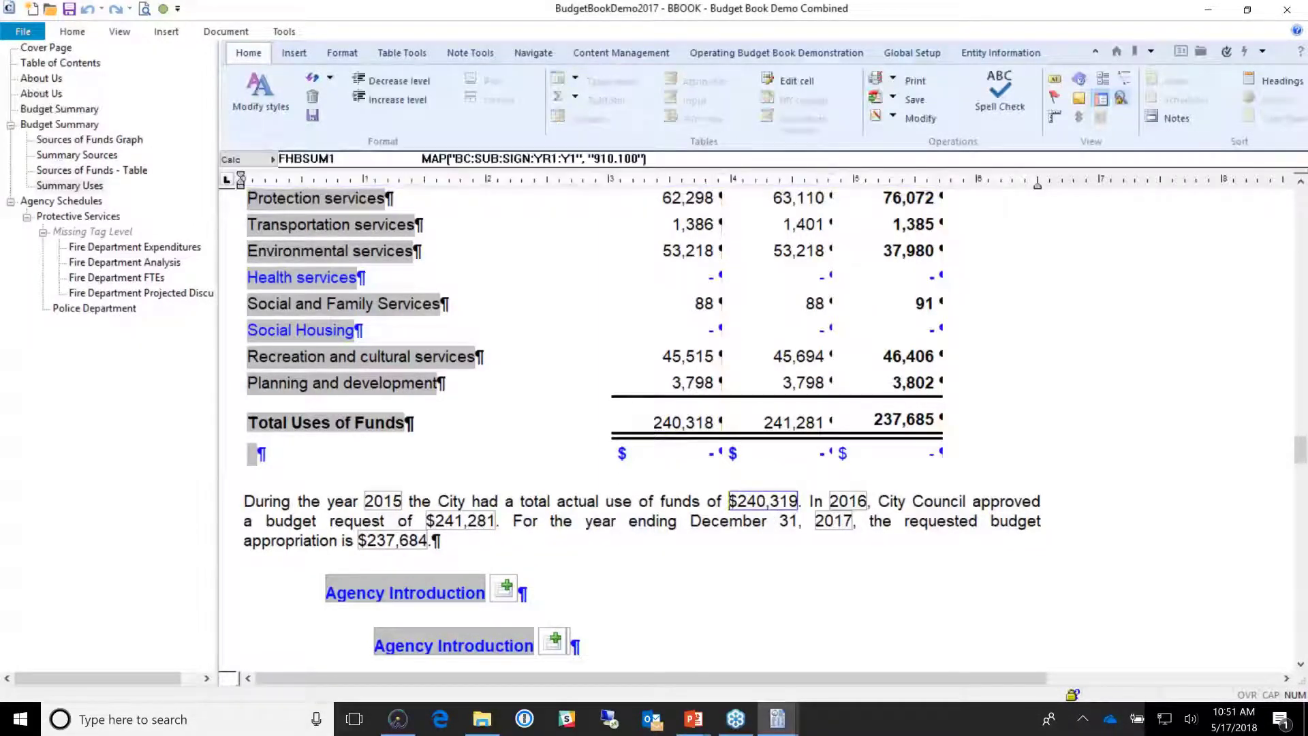
left_click(698, 425)
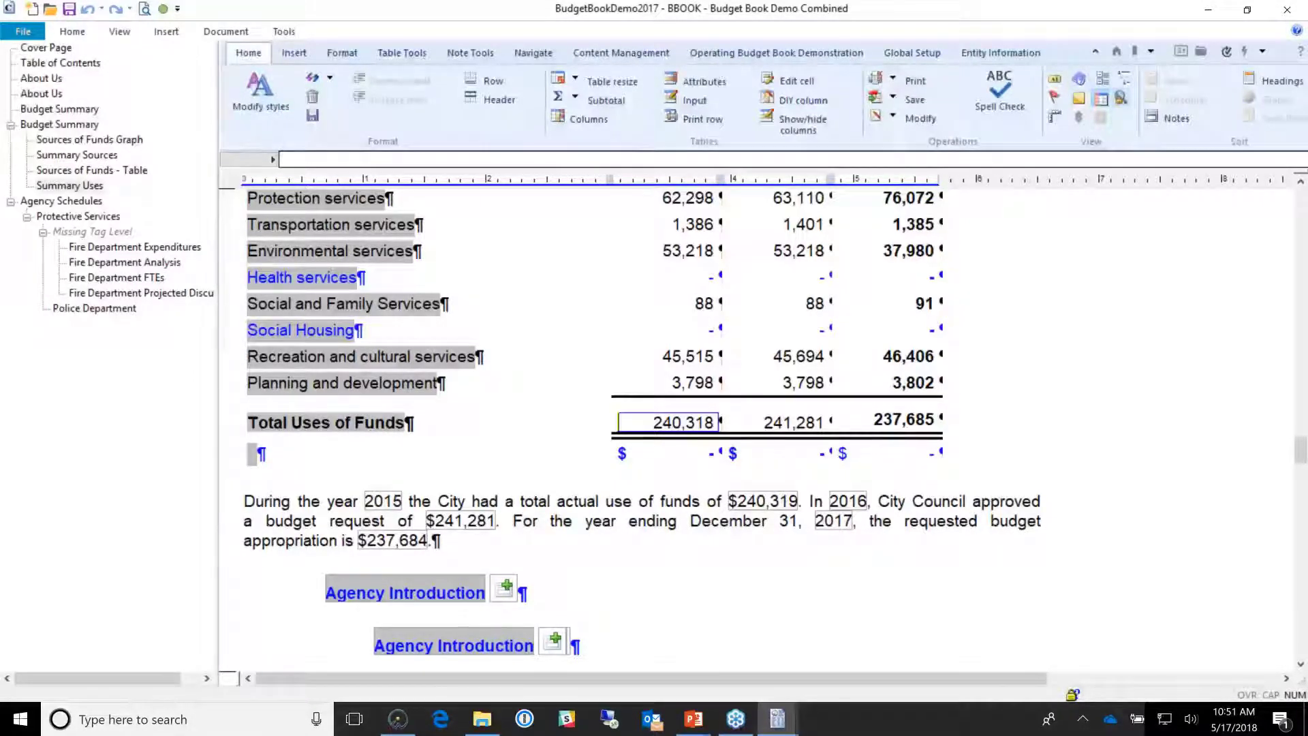
Step: Turn on Apply relations in Global Setup and recheck the 74,016 and 240,319 amounts
left_click(913, 52)
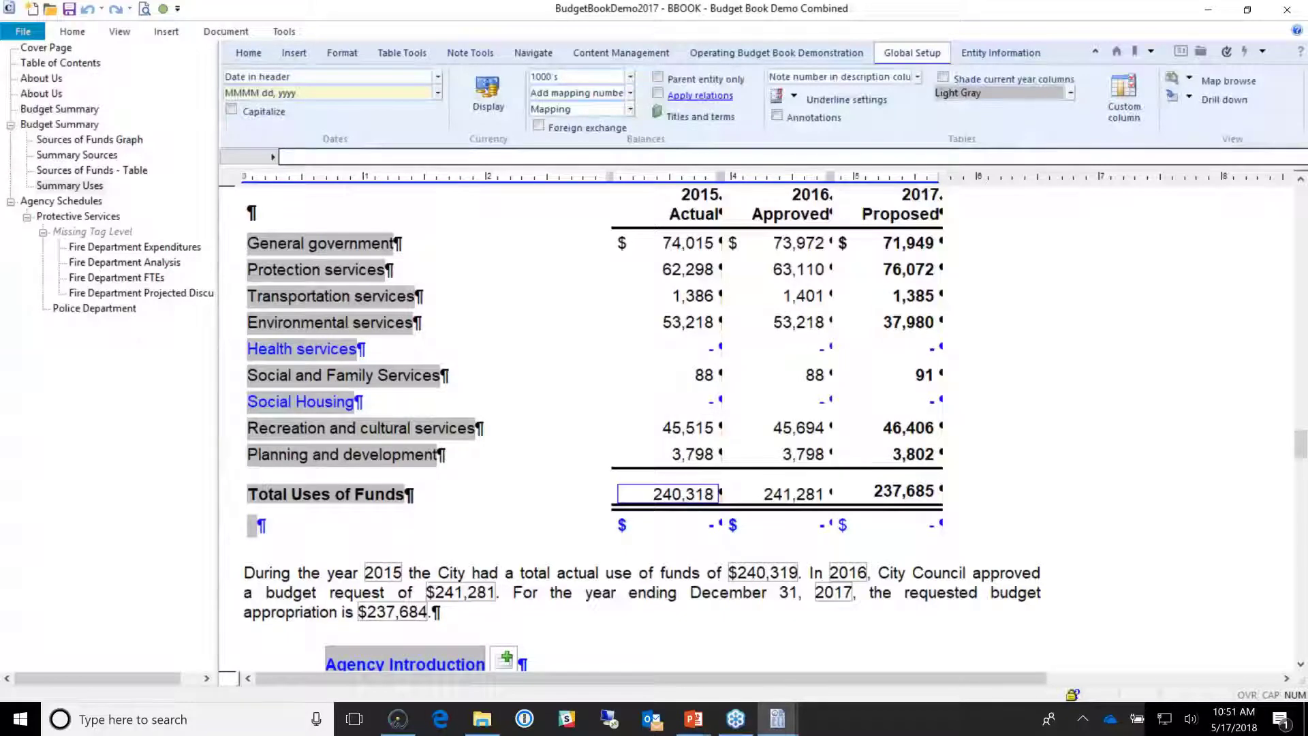
left_click(677, 99)
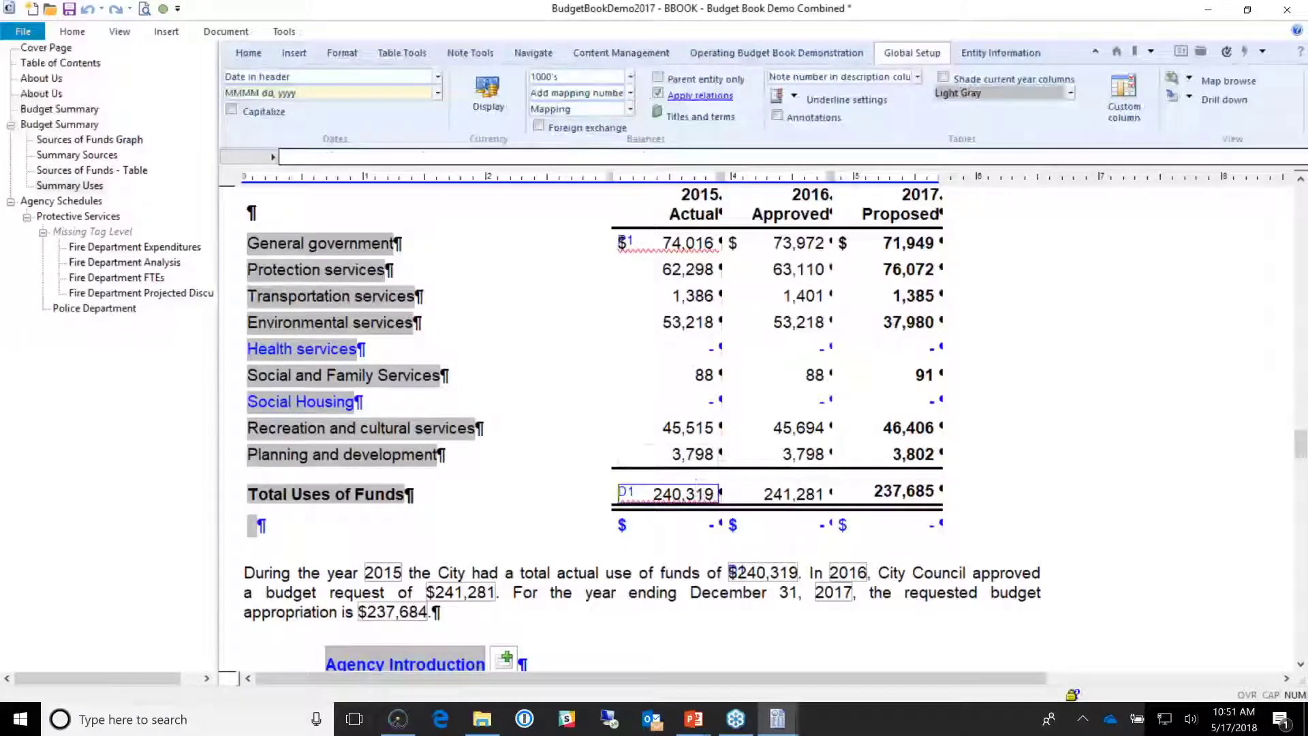
left_click(784, 571)
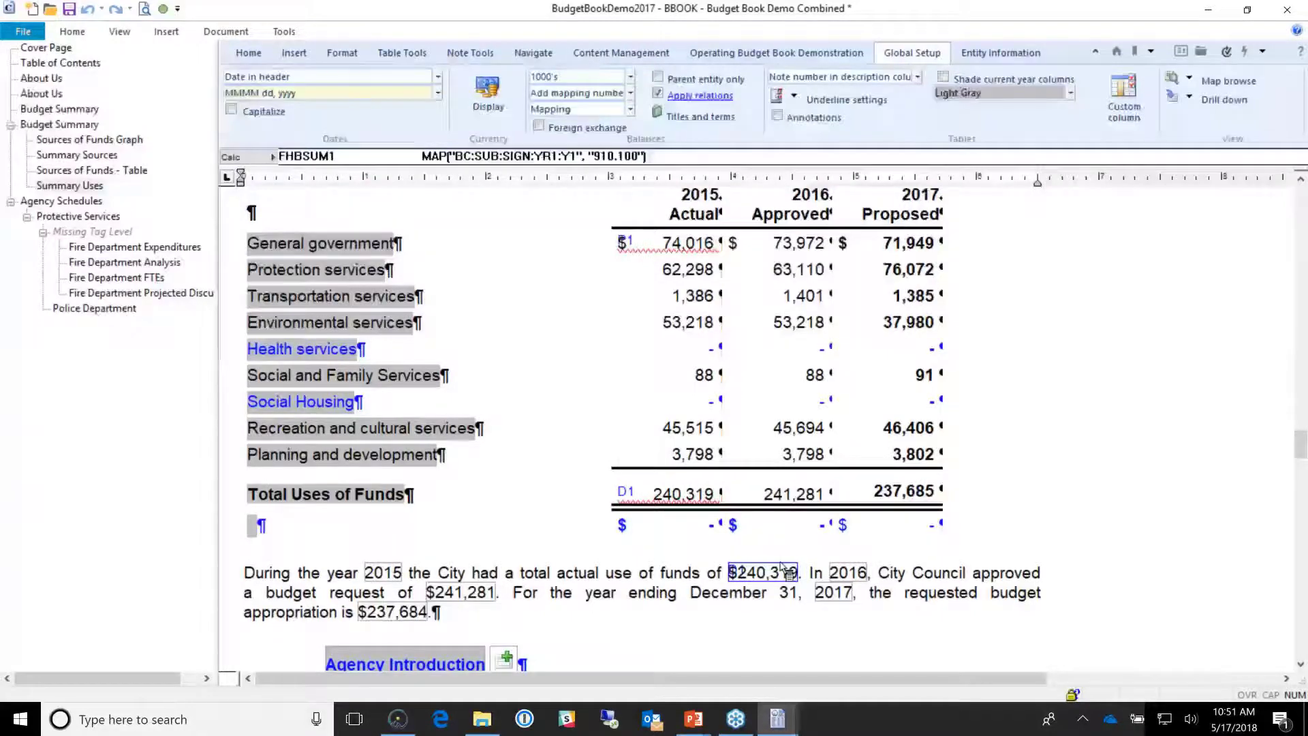
left_click(710, 245)
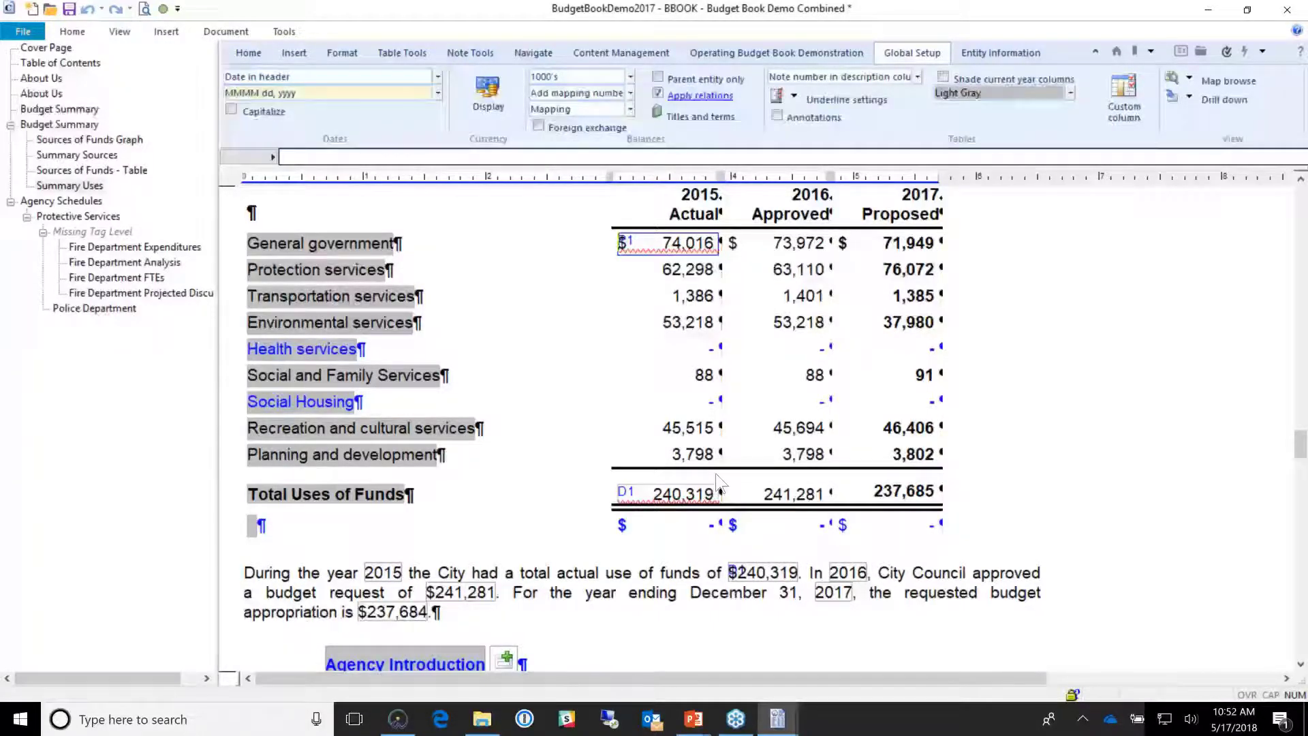
left_click(676, 498)
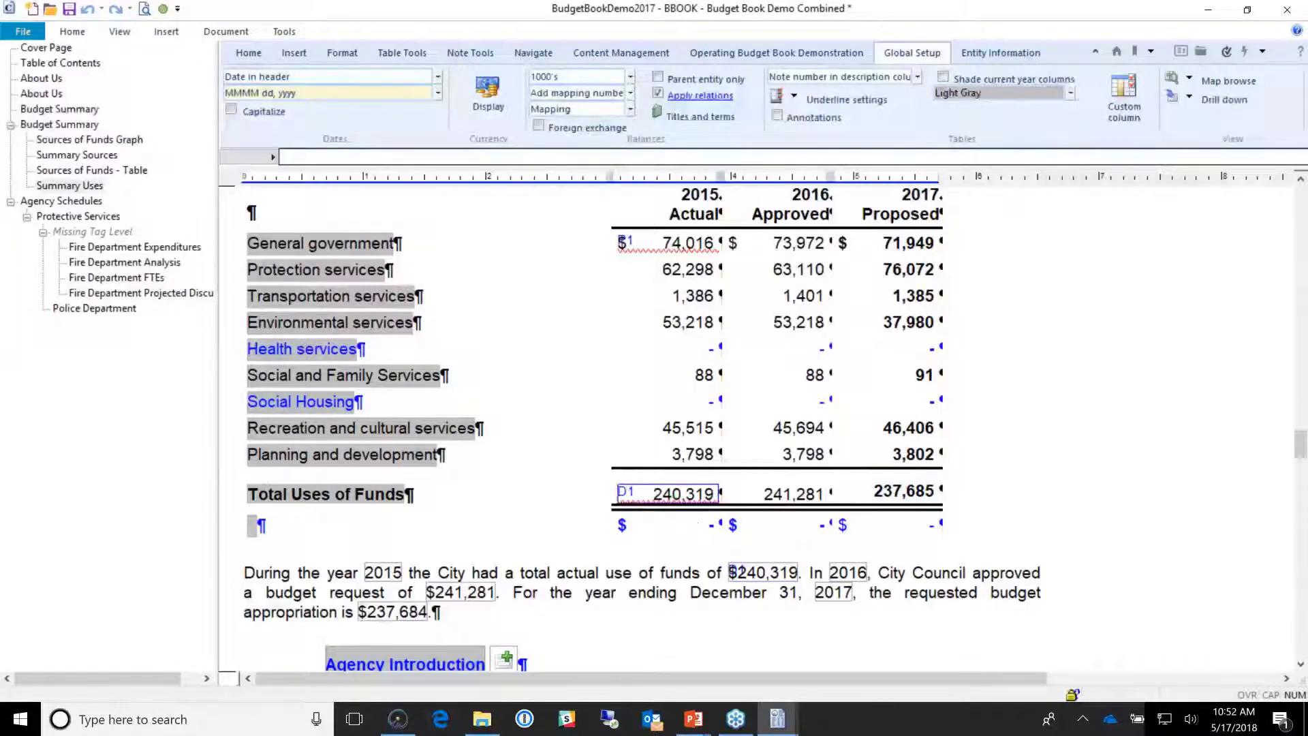
Step: Select the Total Uses of Funds and service rows and re-inspect 74,016 and 240,319
left_click_drag(598, 490, 973, 477)
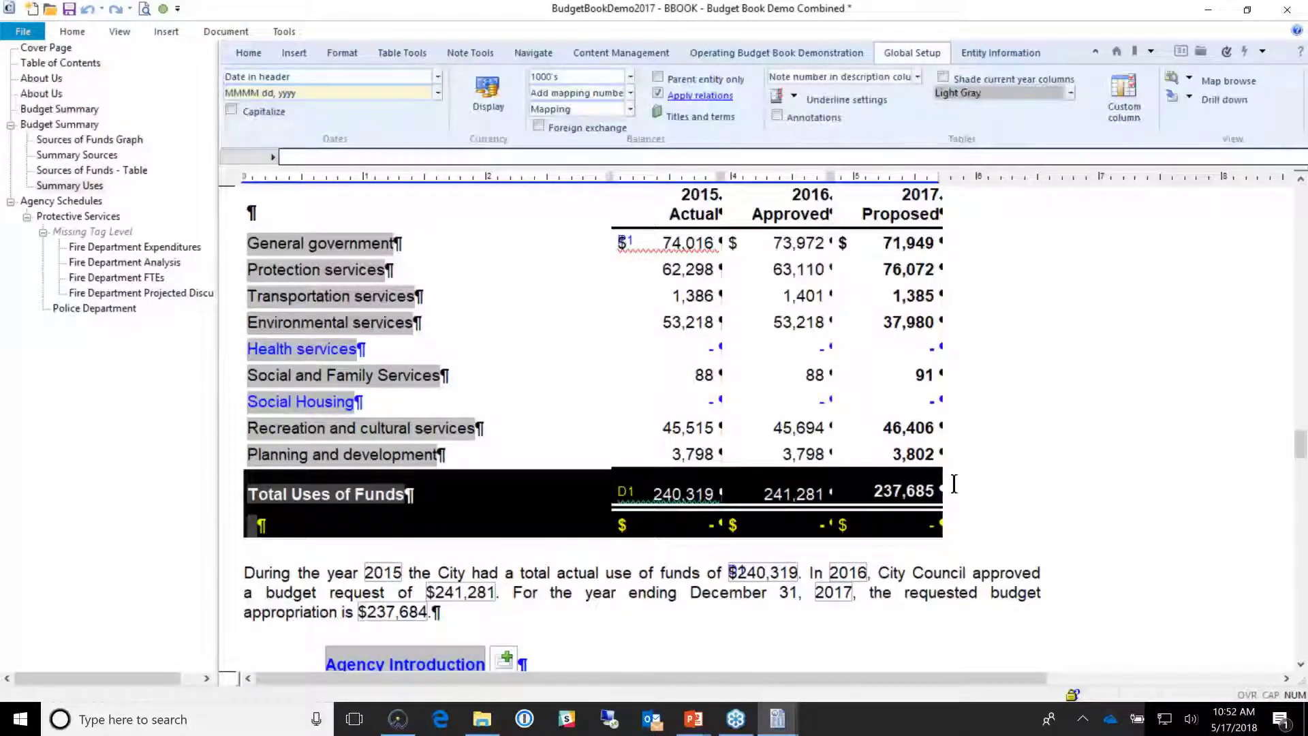
left_click(629, 264)
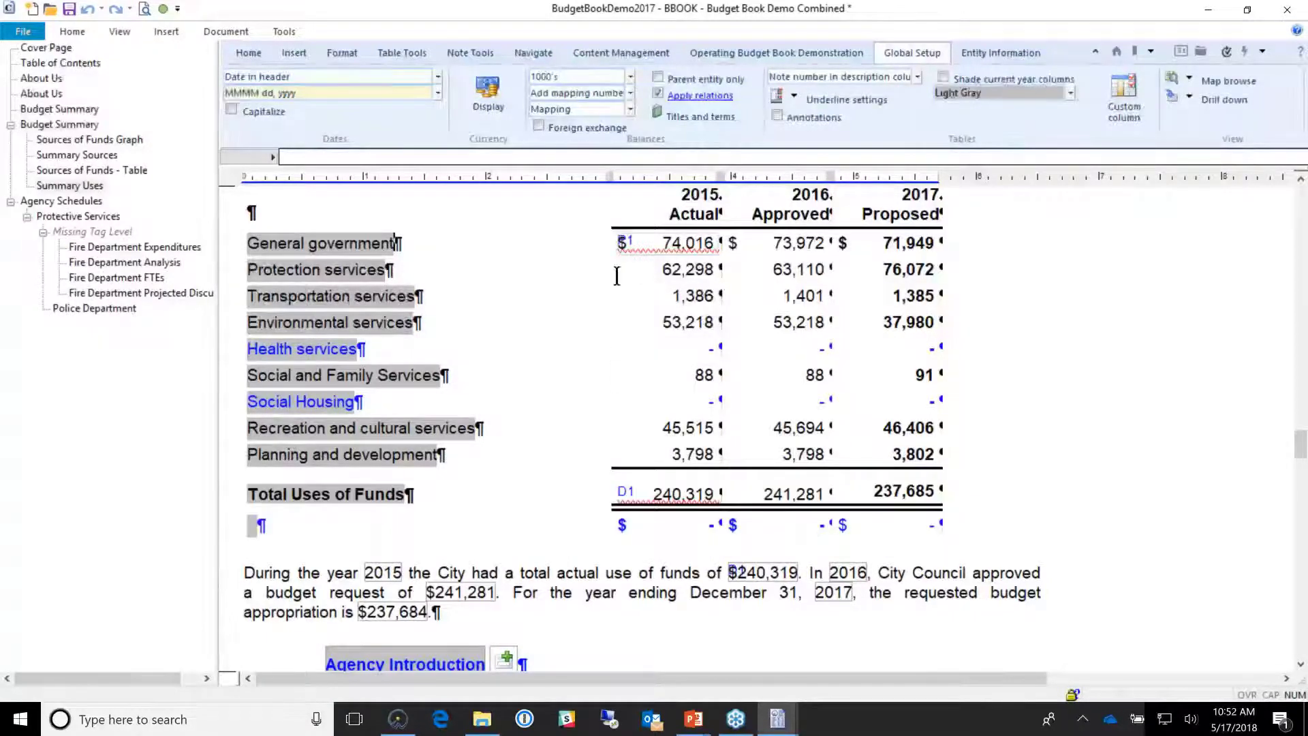
left_click_drag(616, 276, 979, 499)
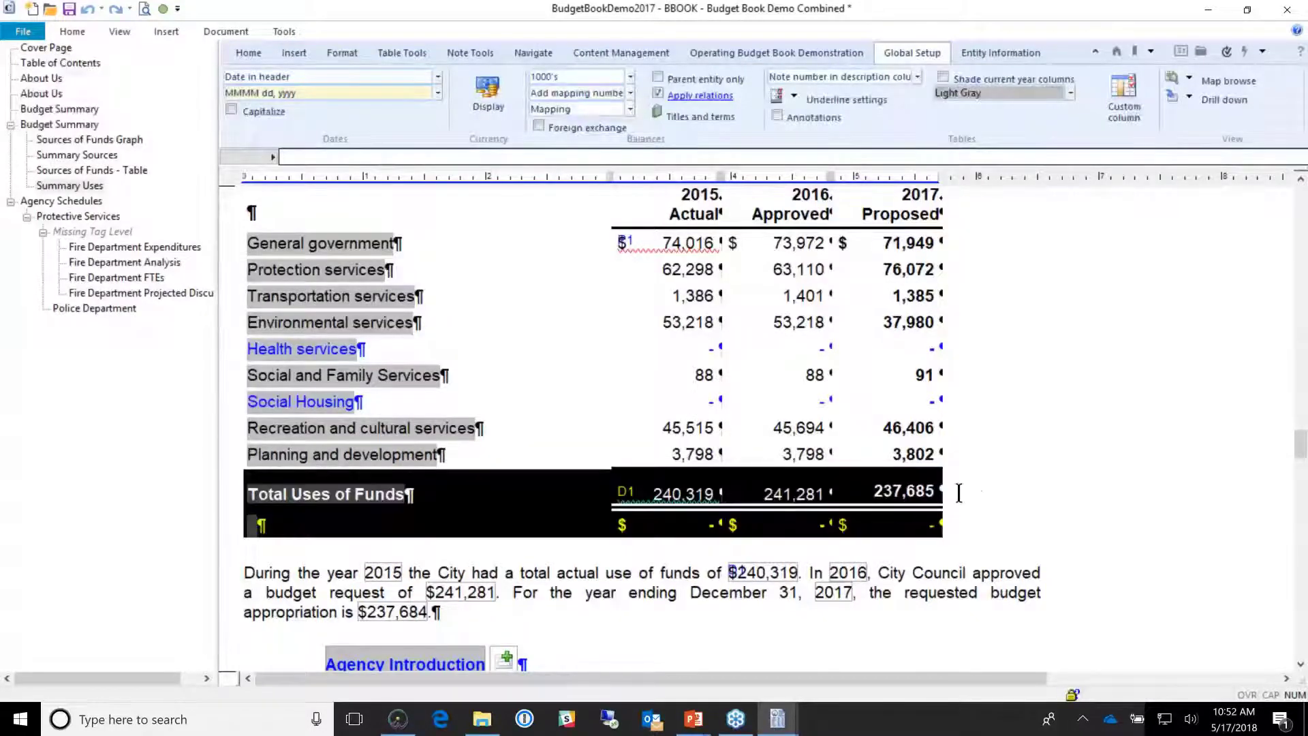
left_click(647, 477)
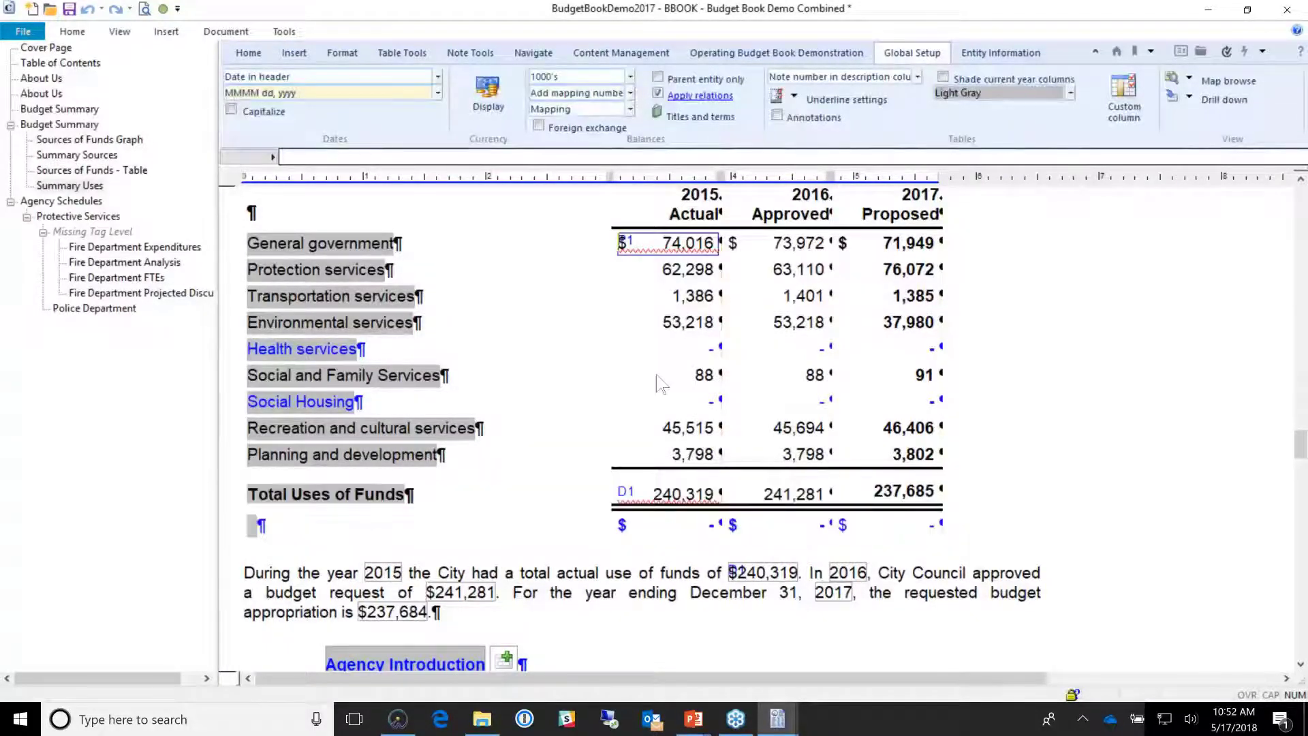
left_click(682, 498)
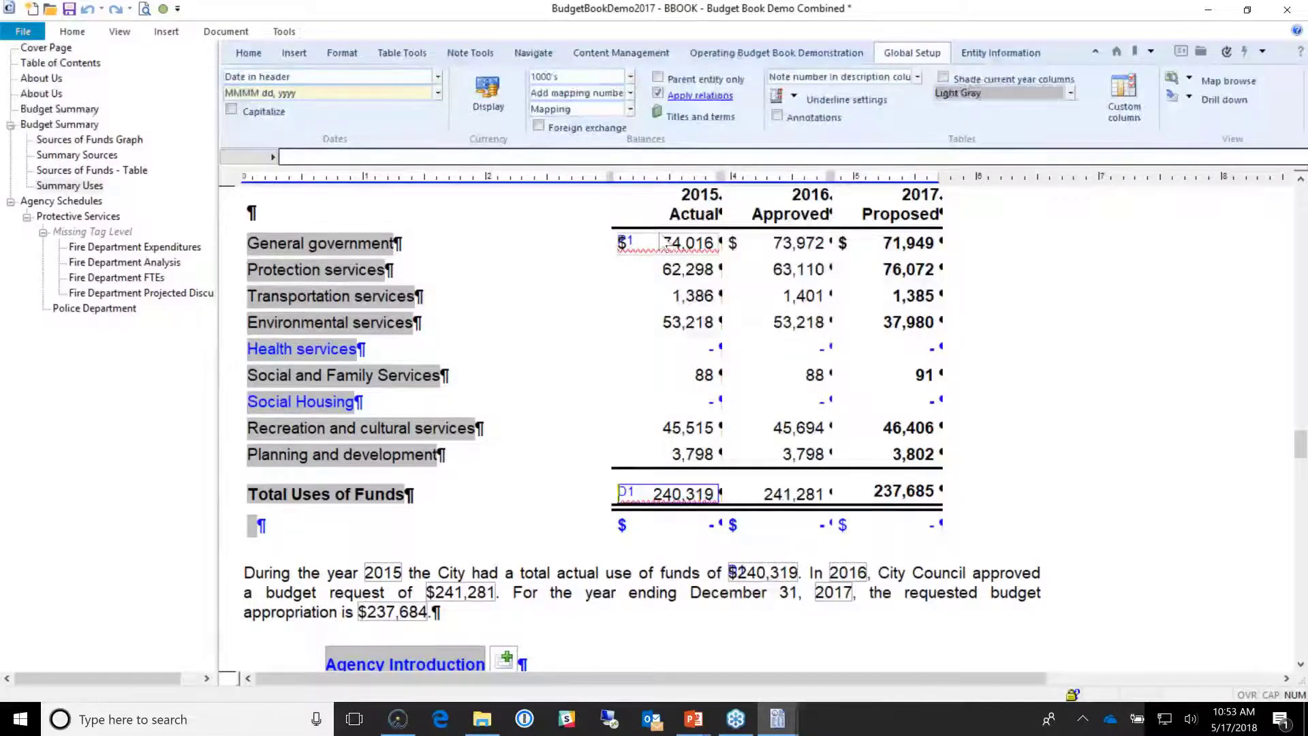
Step: Clear the changed flag on the 74,016 cell and recalculate the whole document
right_click(666, 245)
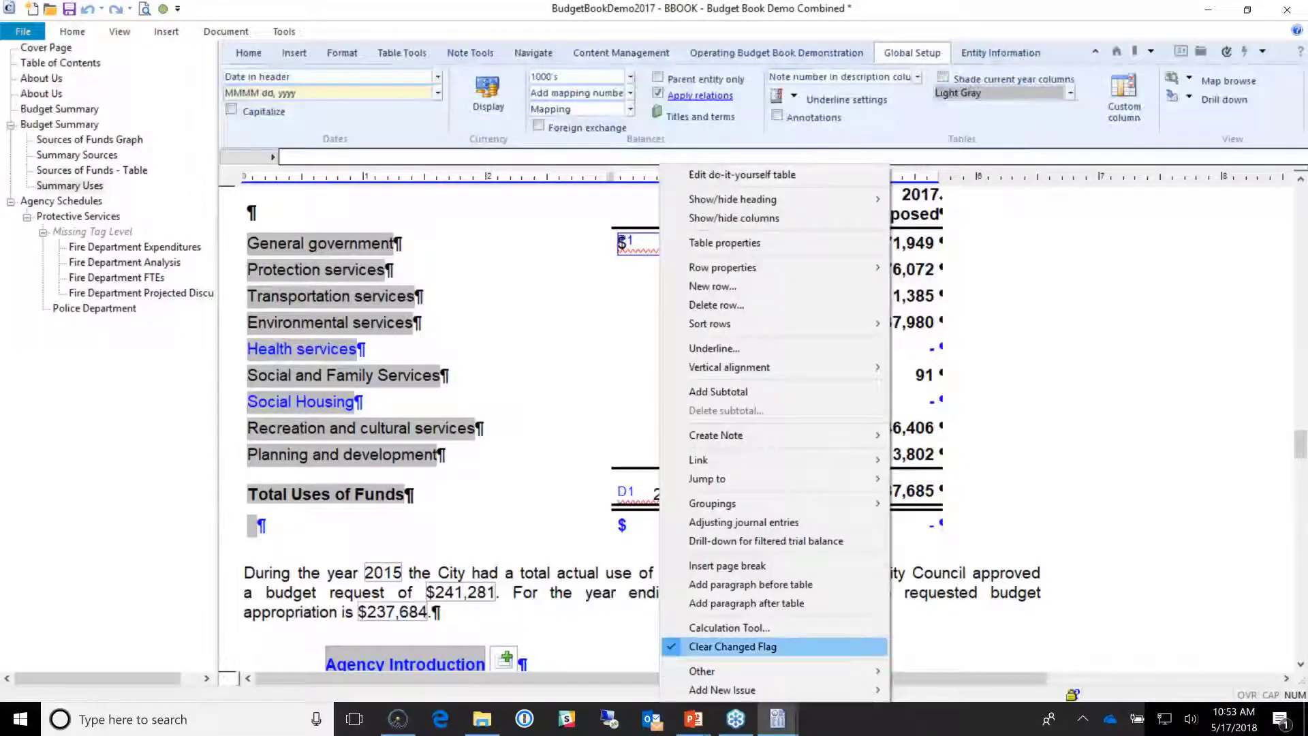
left_click(768, 646)
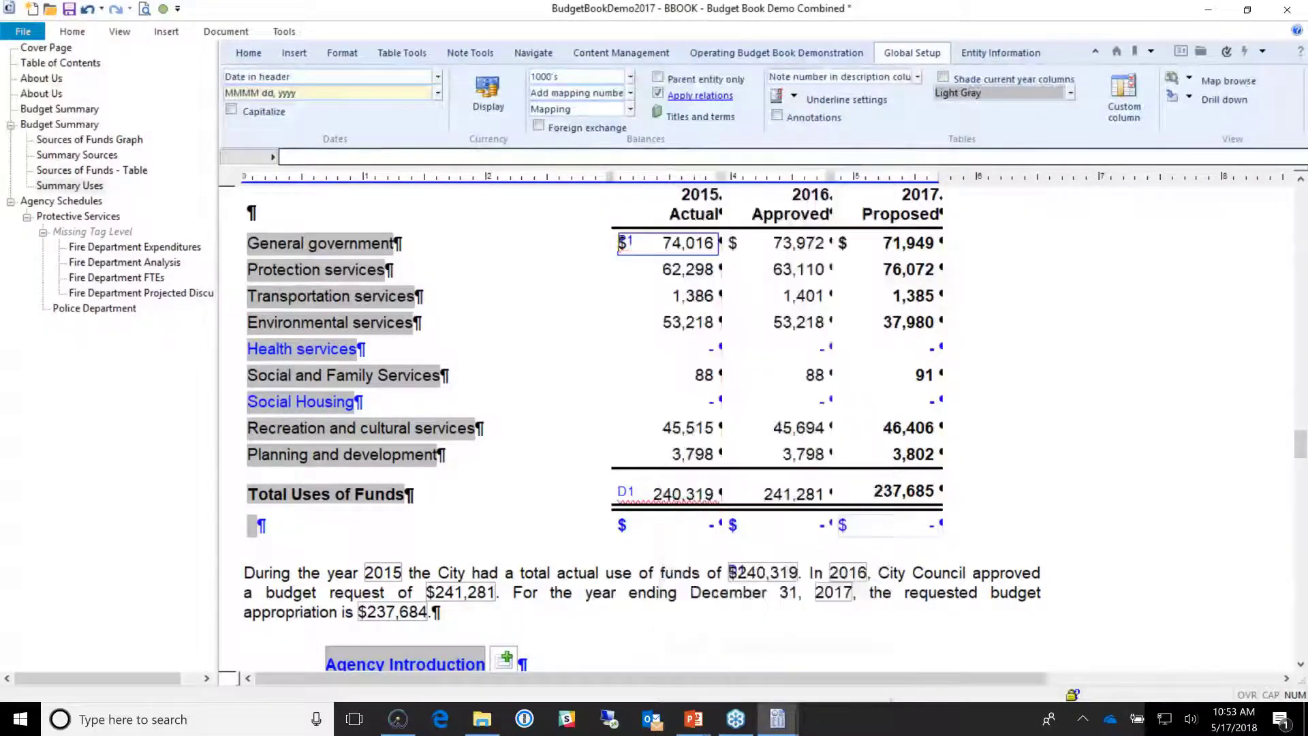
left_click(162, 10)
left_click(184, 108)
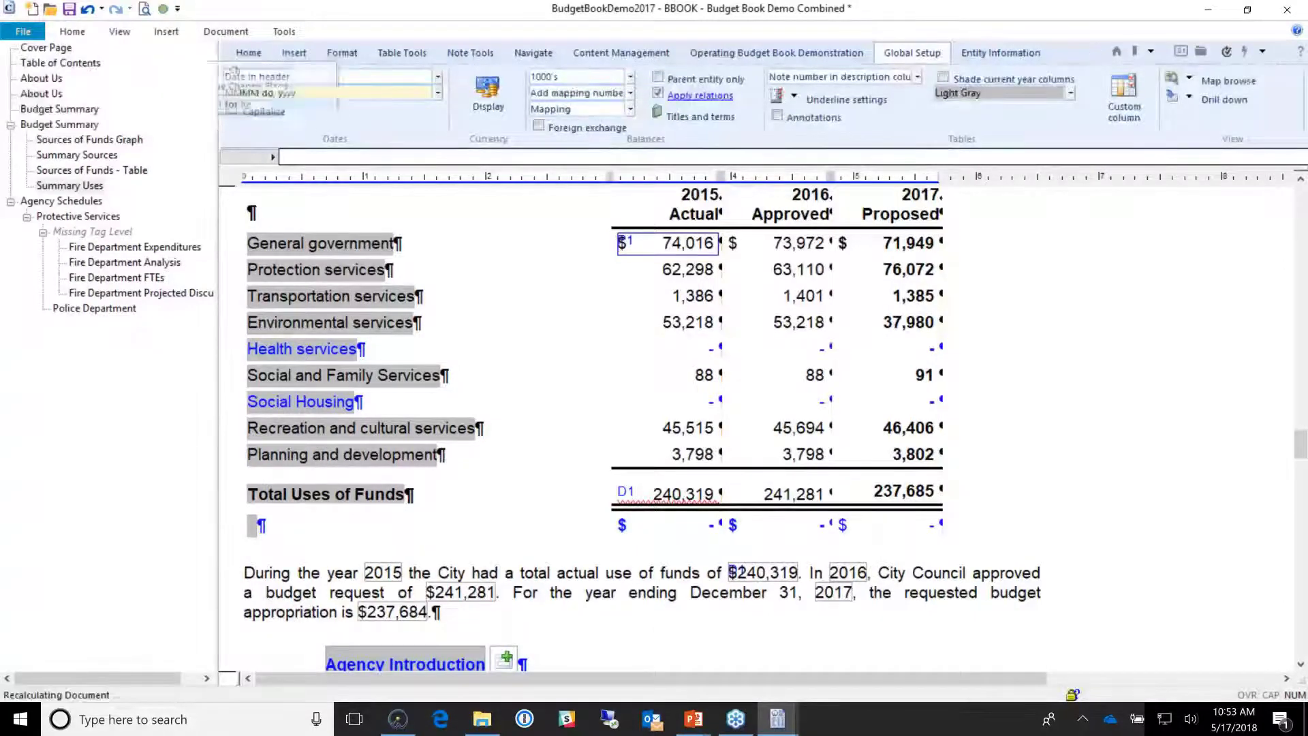
scroll(584, 446, "down", 1)
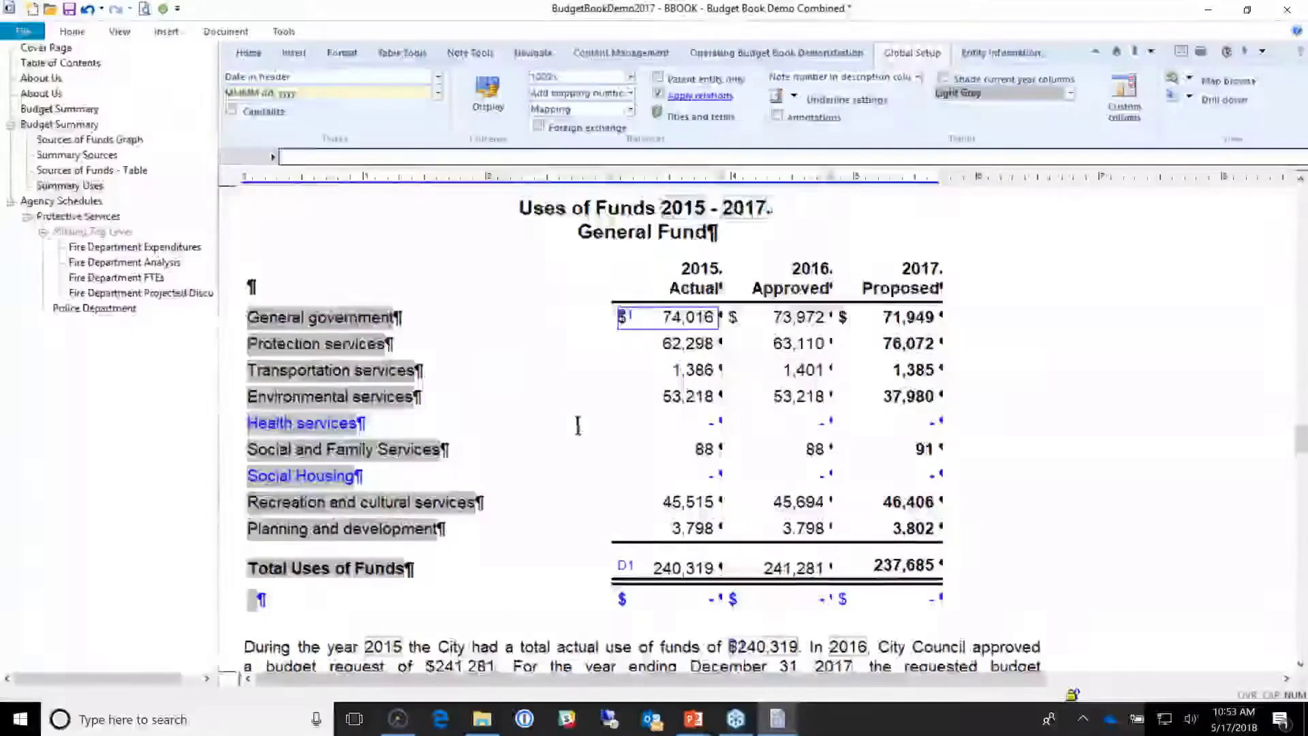
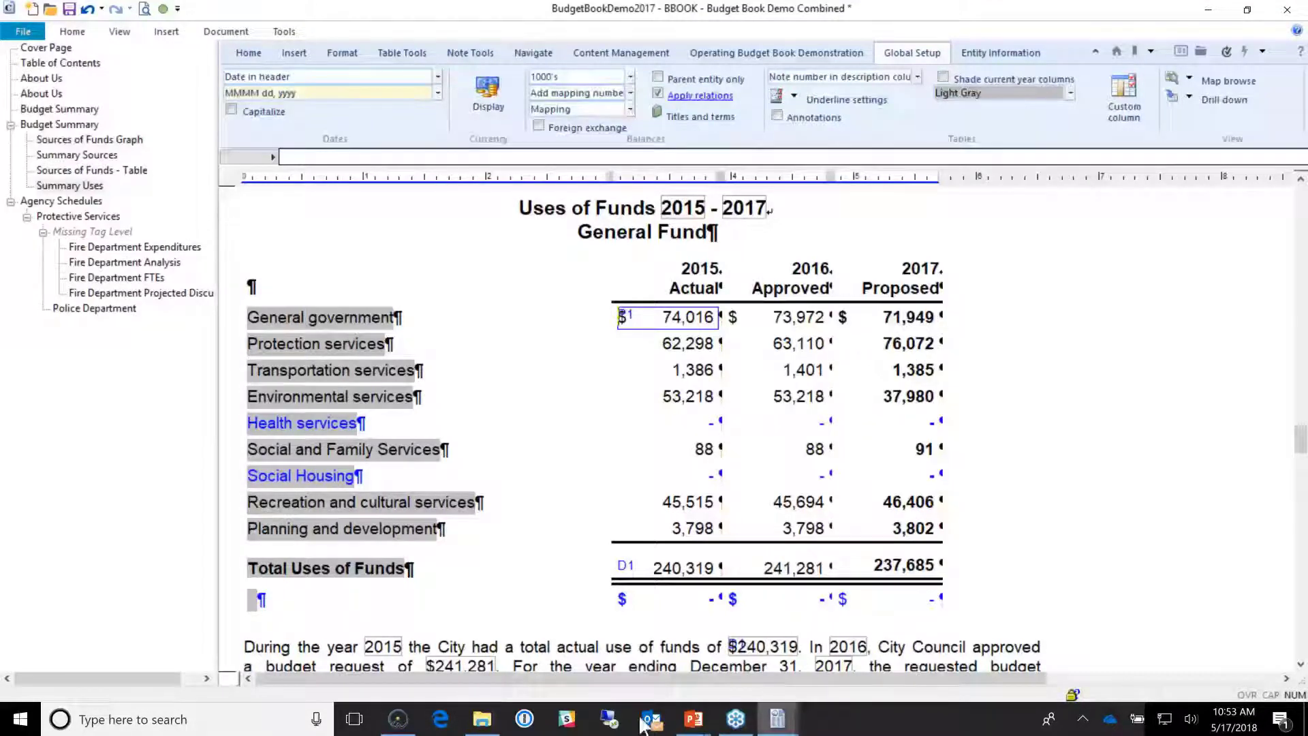
Step: Bring the Document Manager listing the Adopted Budget Book and department documents to the front
left_click(396, 727)
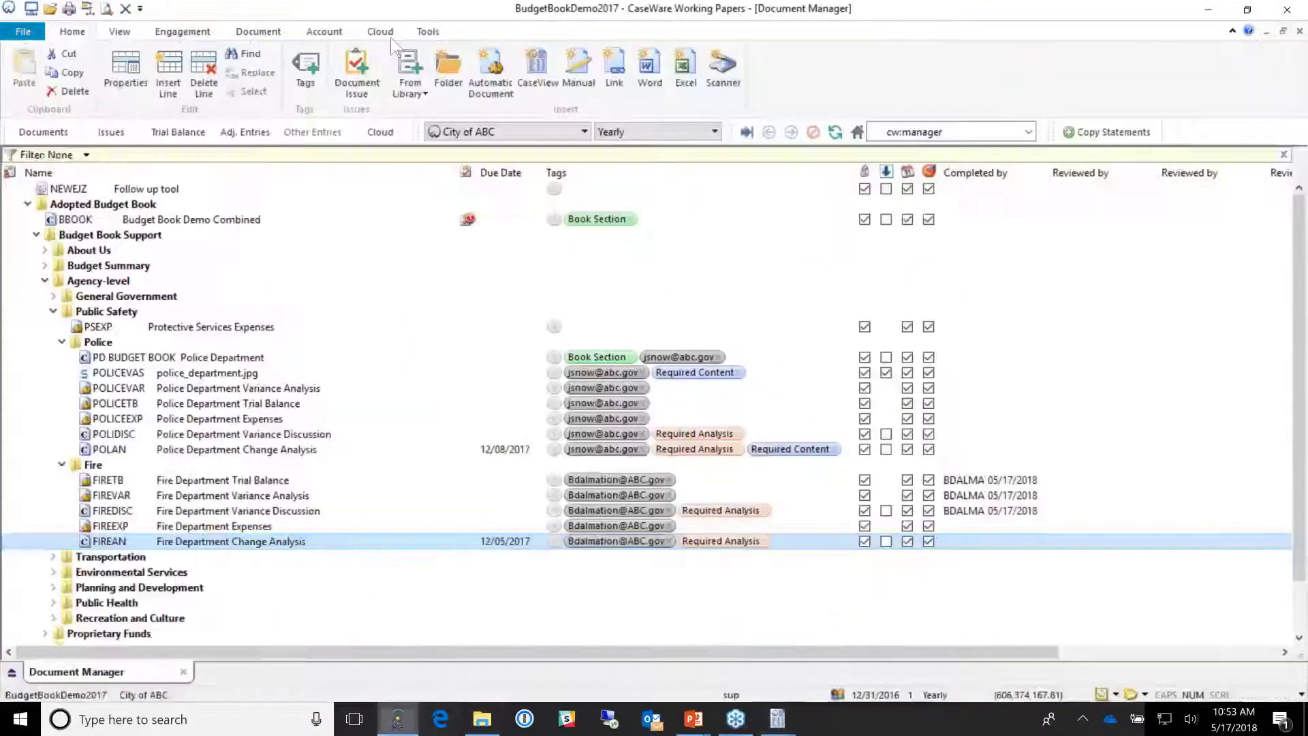
Step: Create blank adjusting journal entry 1, then return to the Budget Book document
left_click(249, 132)
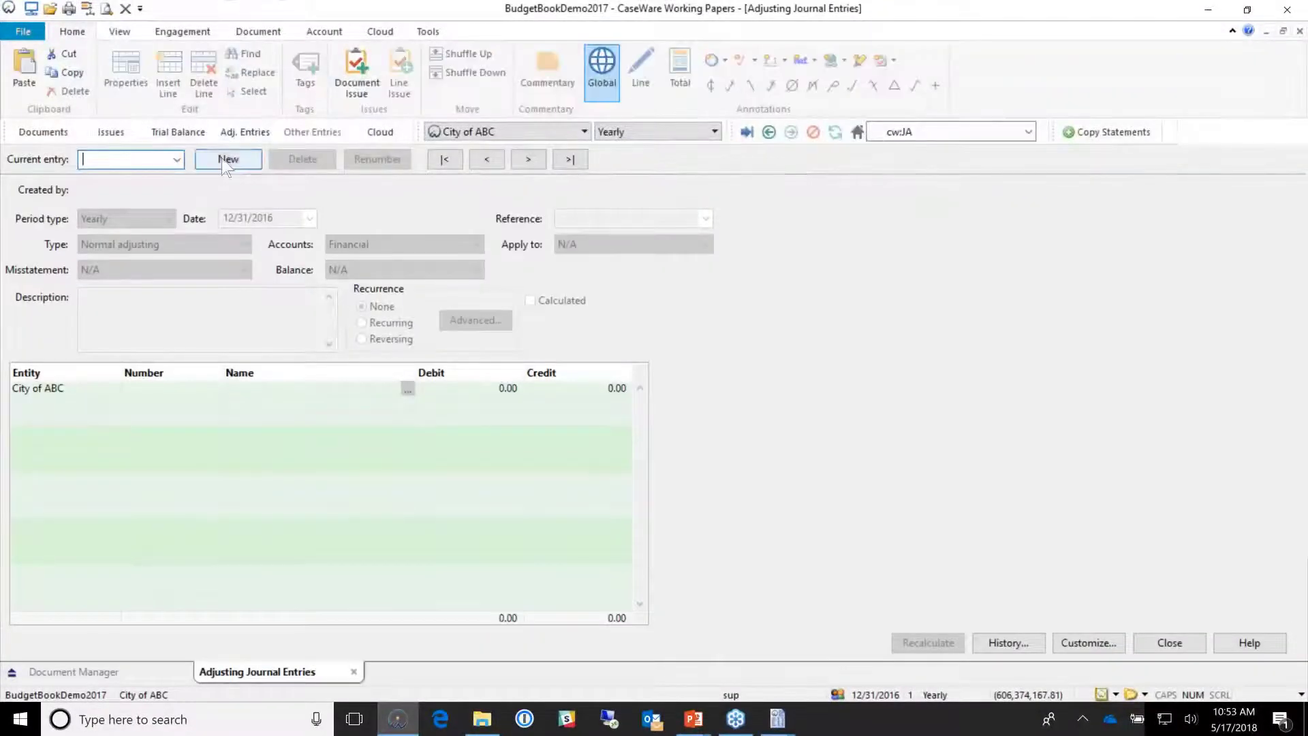
left_click(226, 160)
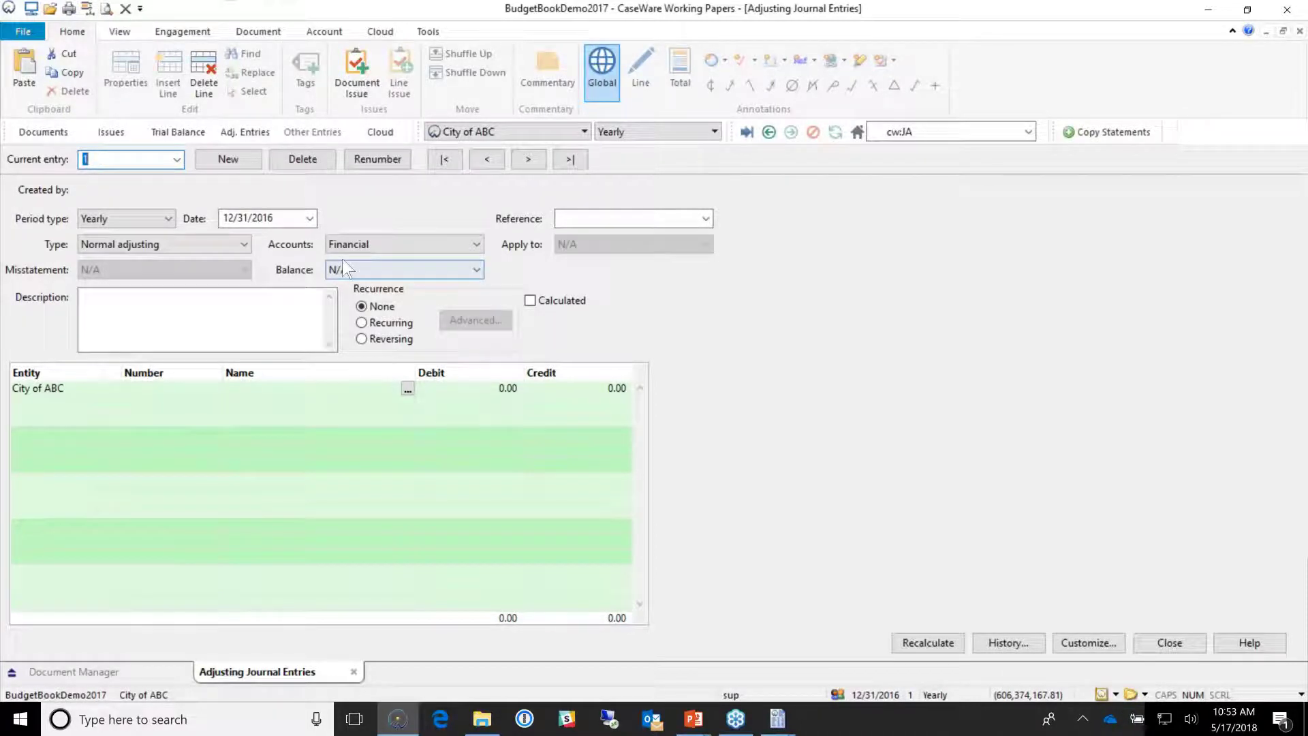
mouse_move(778, 719)
left_click(876, 648)
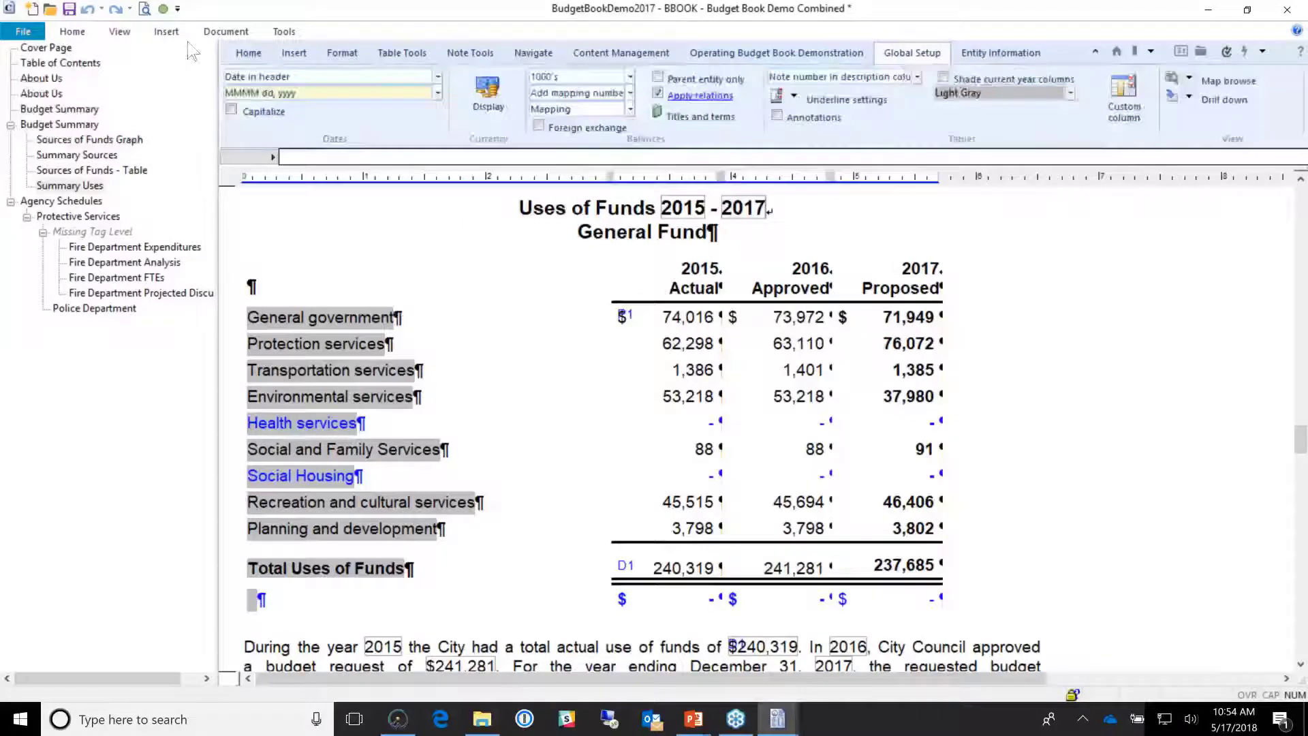
Step: Show mapping numbers and check the Taxation - Own Purposes (309.100) and Payments in lieu rows
left_click(249, 52)
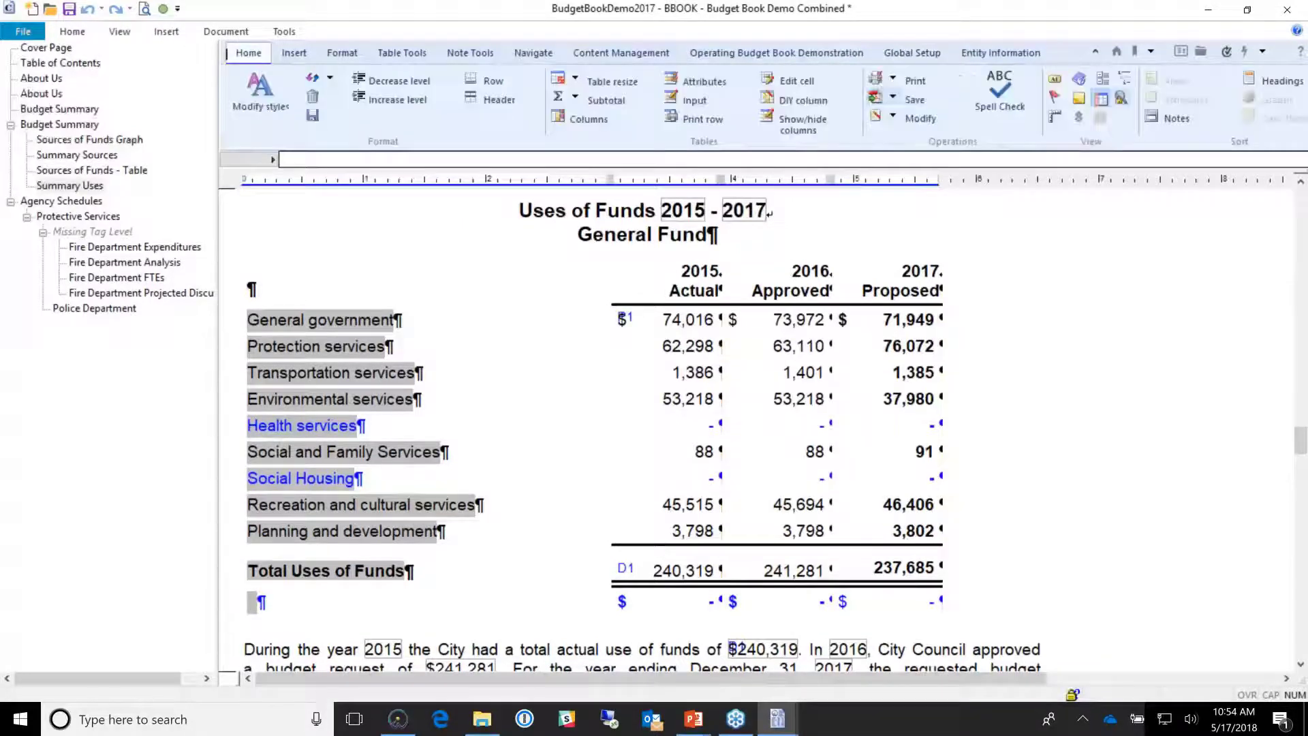
left_click(1100, 102)
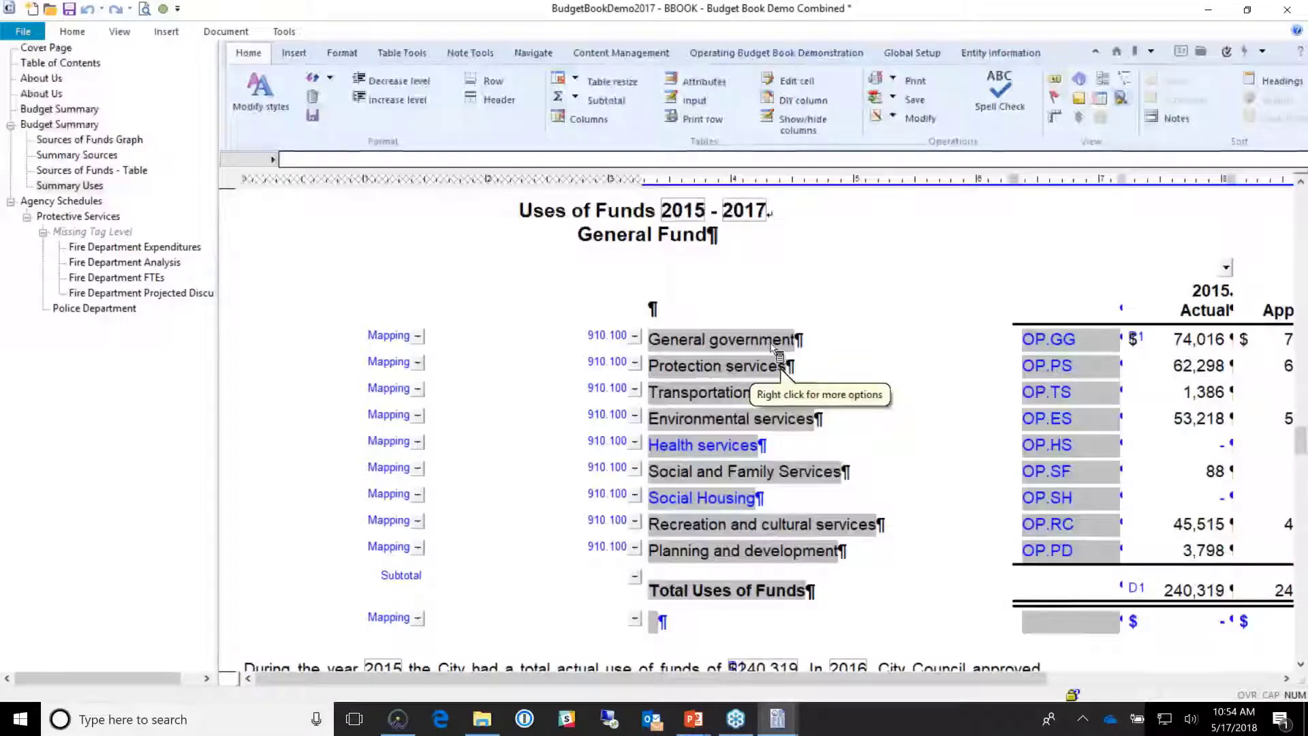
scroll(757, 422, "up", 8)
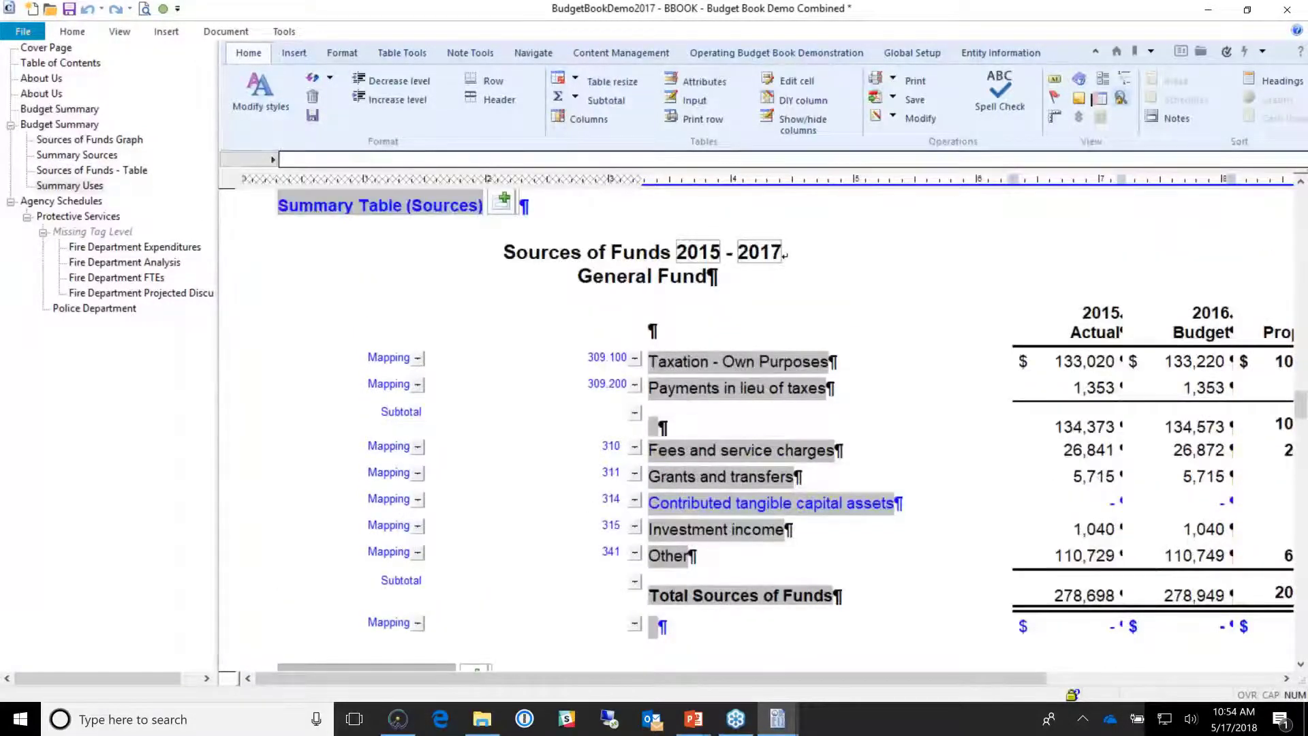
left_click(747, 352)
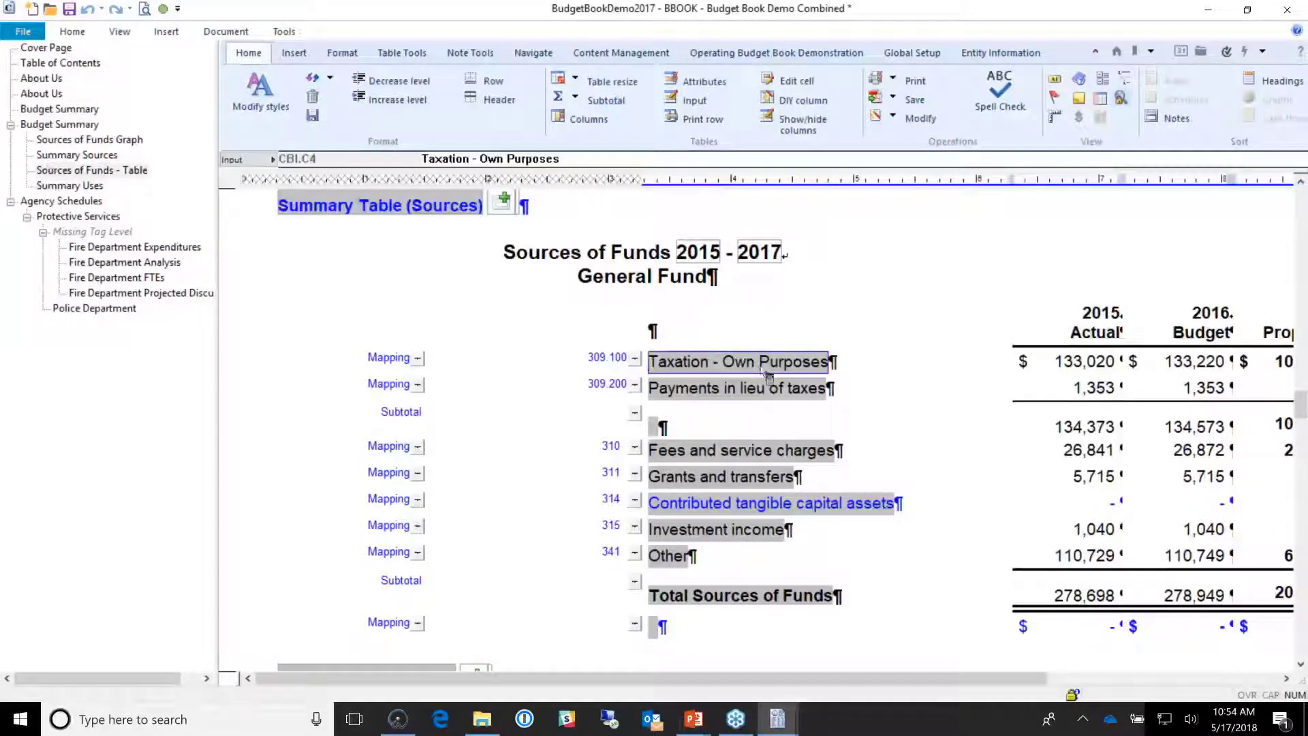
left_click(766, 387)
left_click(1068, 362)
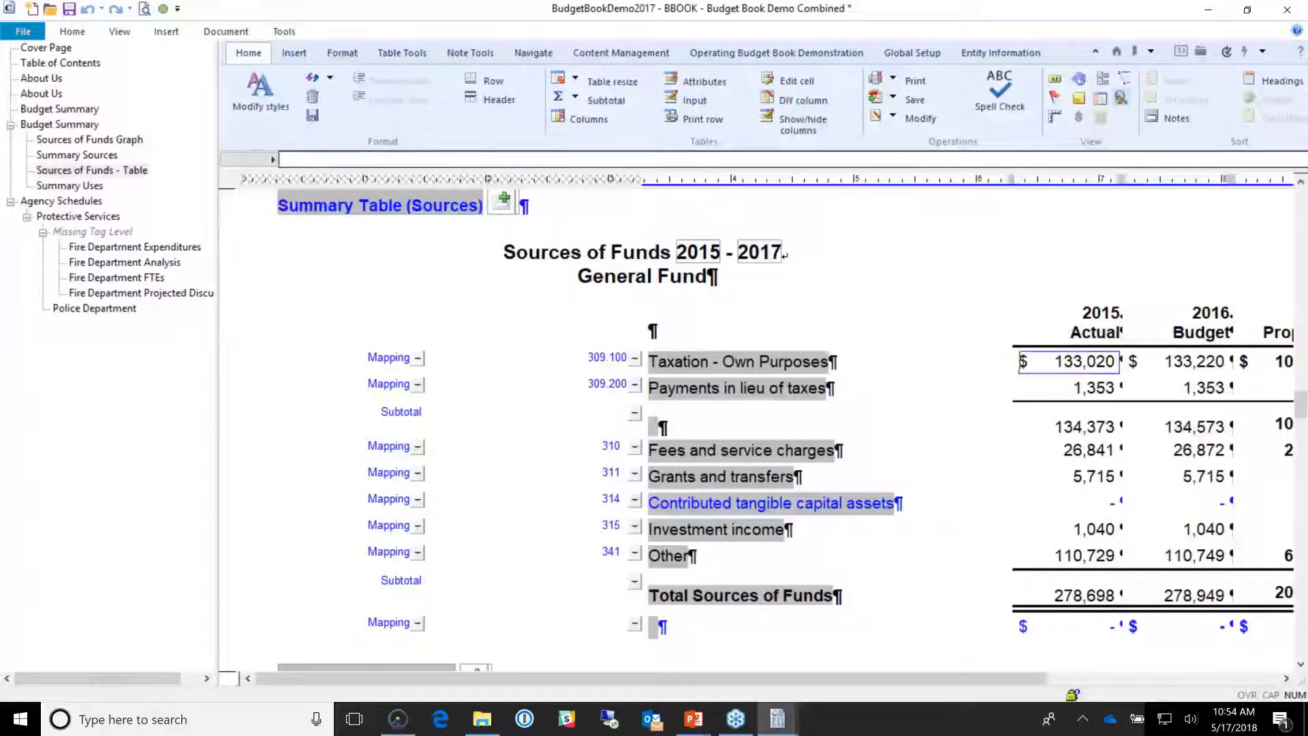
left_click(784, 362)
left_click(790, 388)
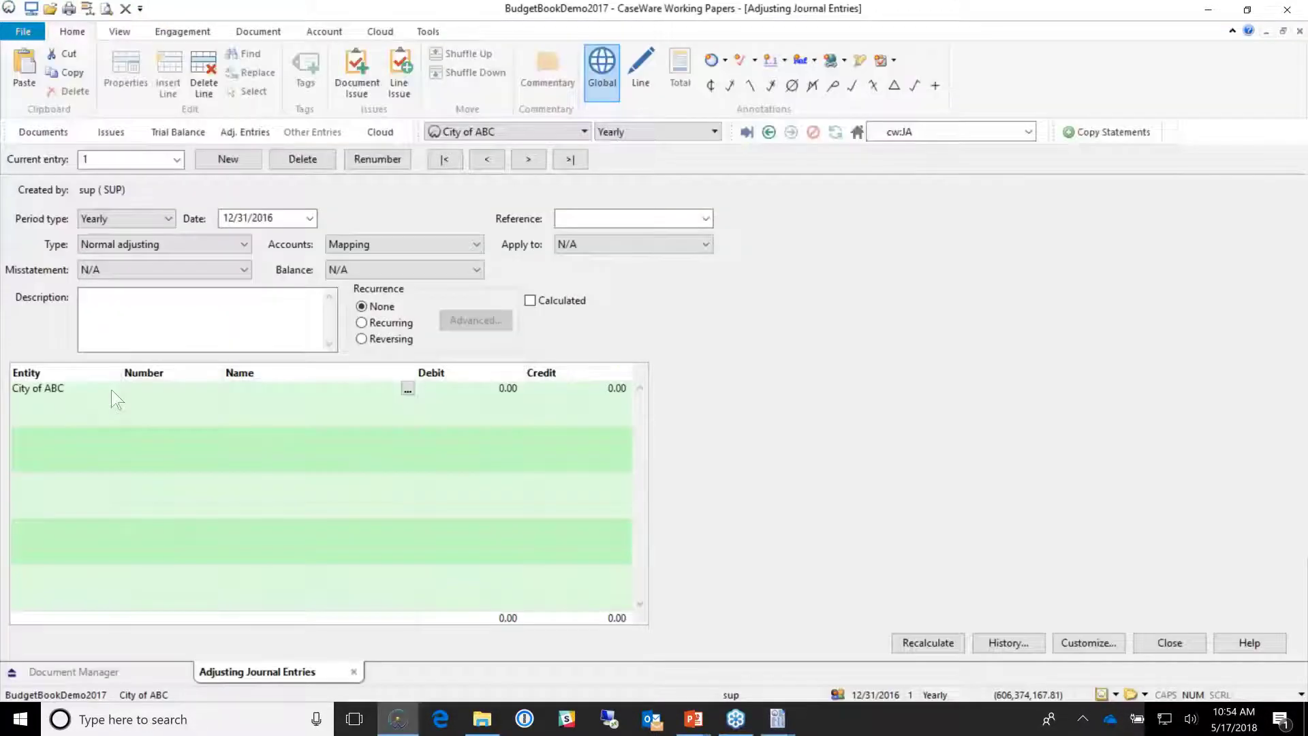
Step: Add a General government line crediting 309.100 Taxation - Own Purposes by 125,000
left_click(114, 388)
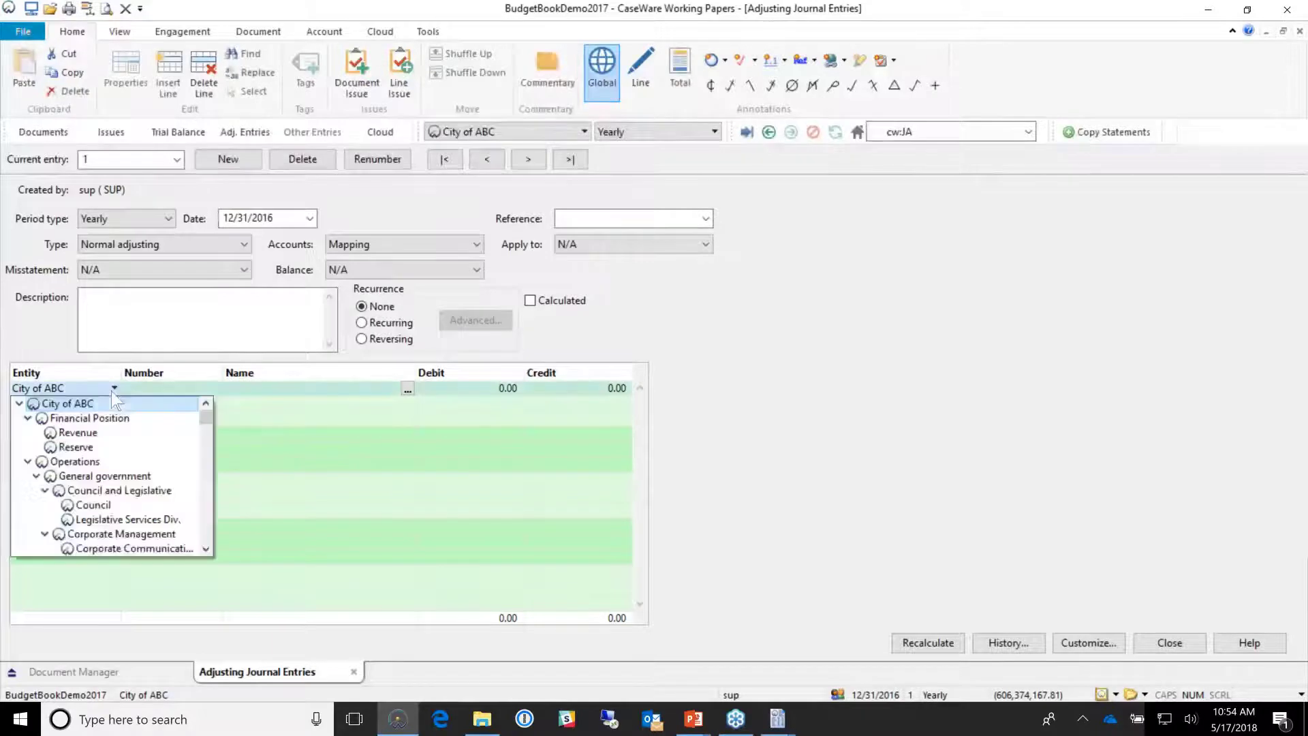
left_click(129, 476)
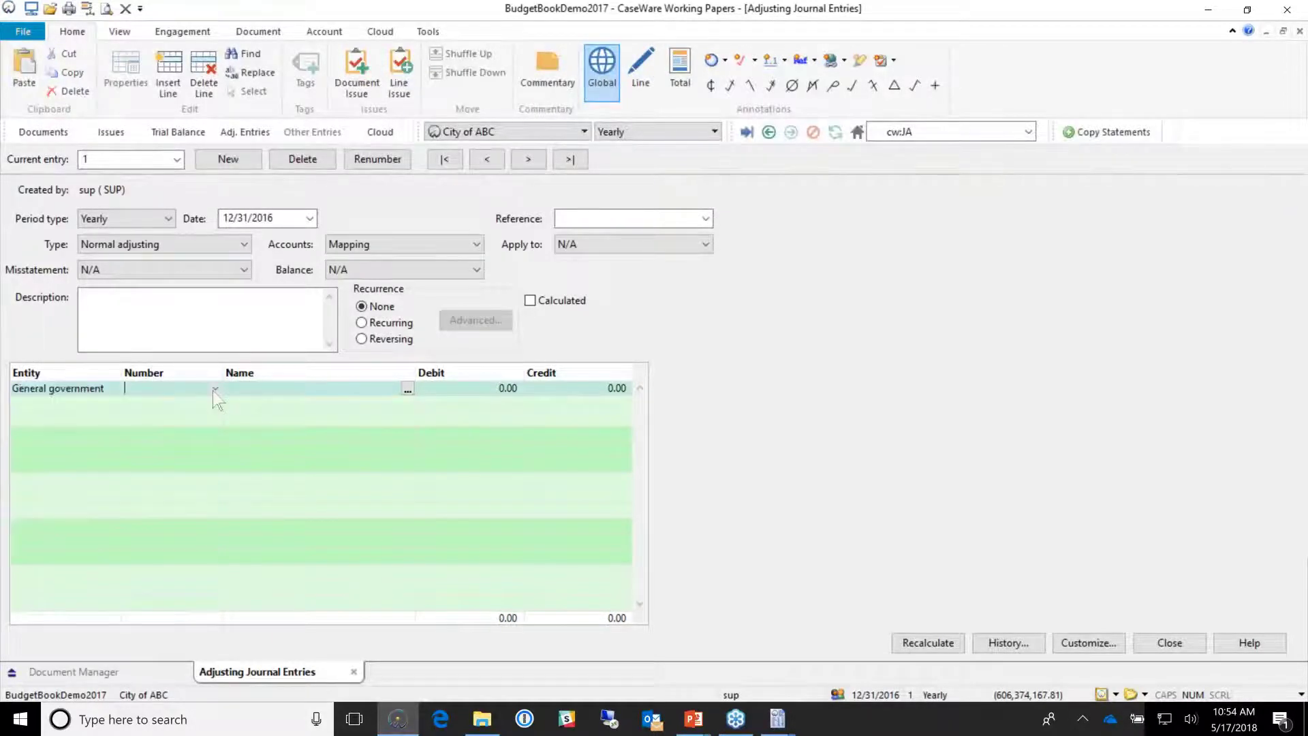
left_click(215, 390)
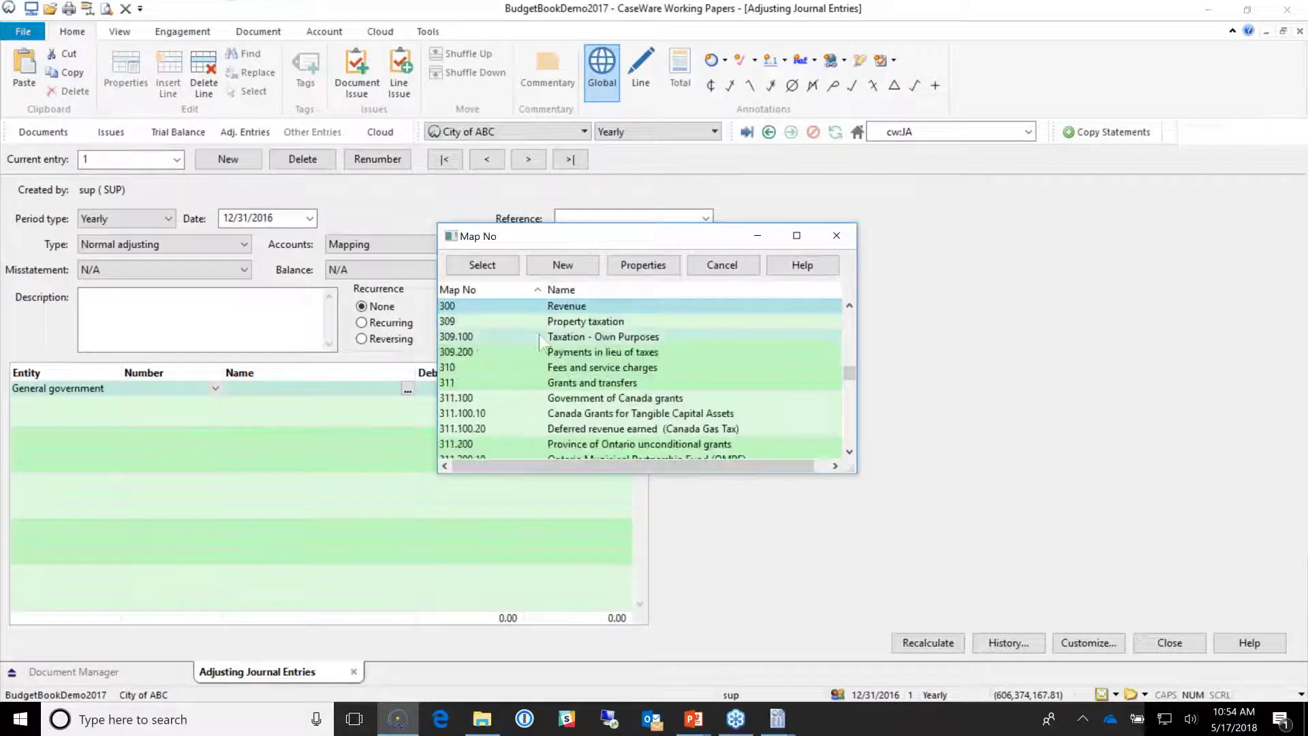
left_click(480, 337)
double_click(600, 341)
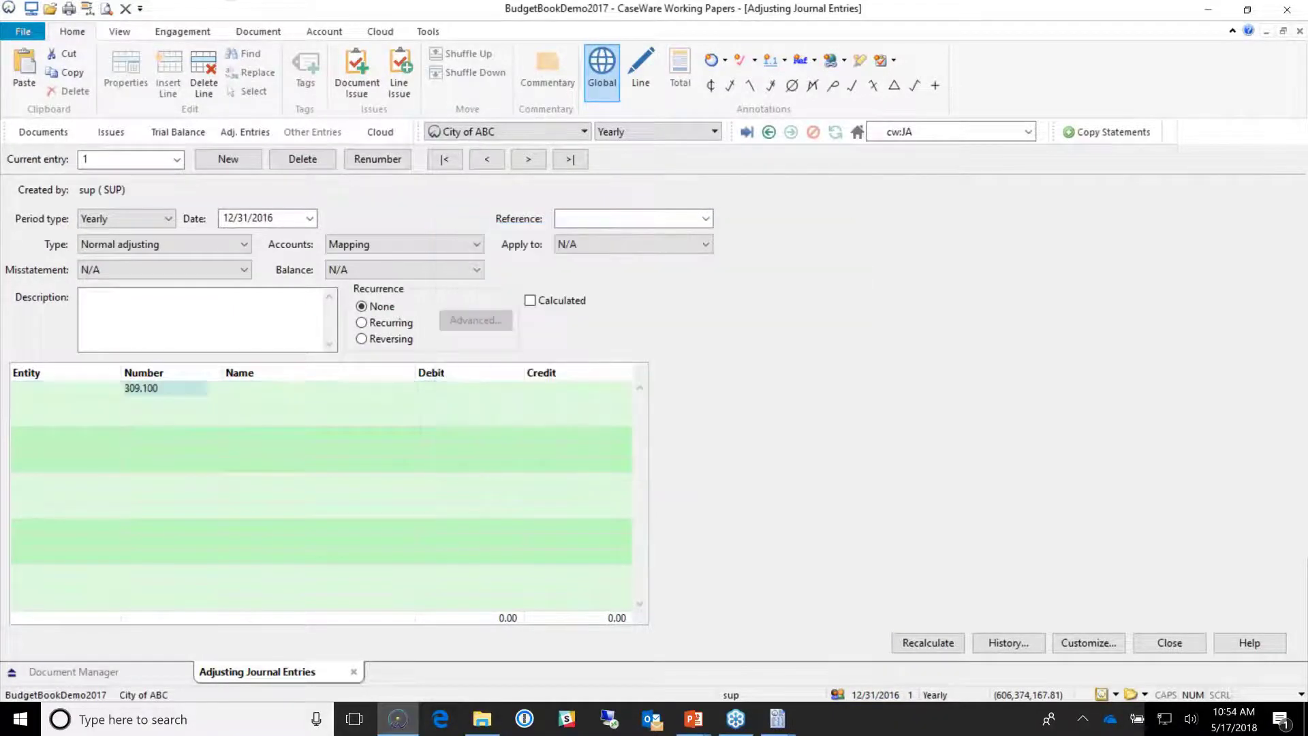
key("Tab")
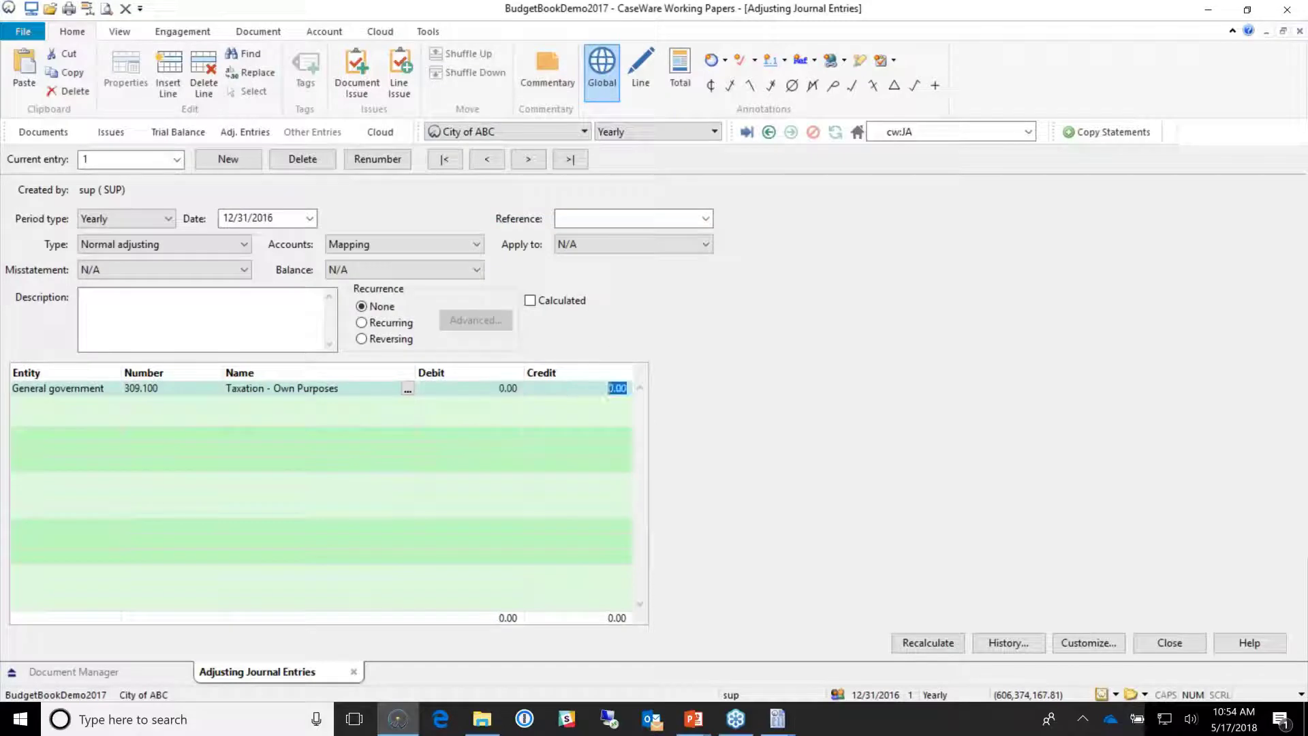
type("125000")
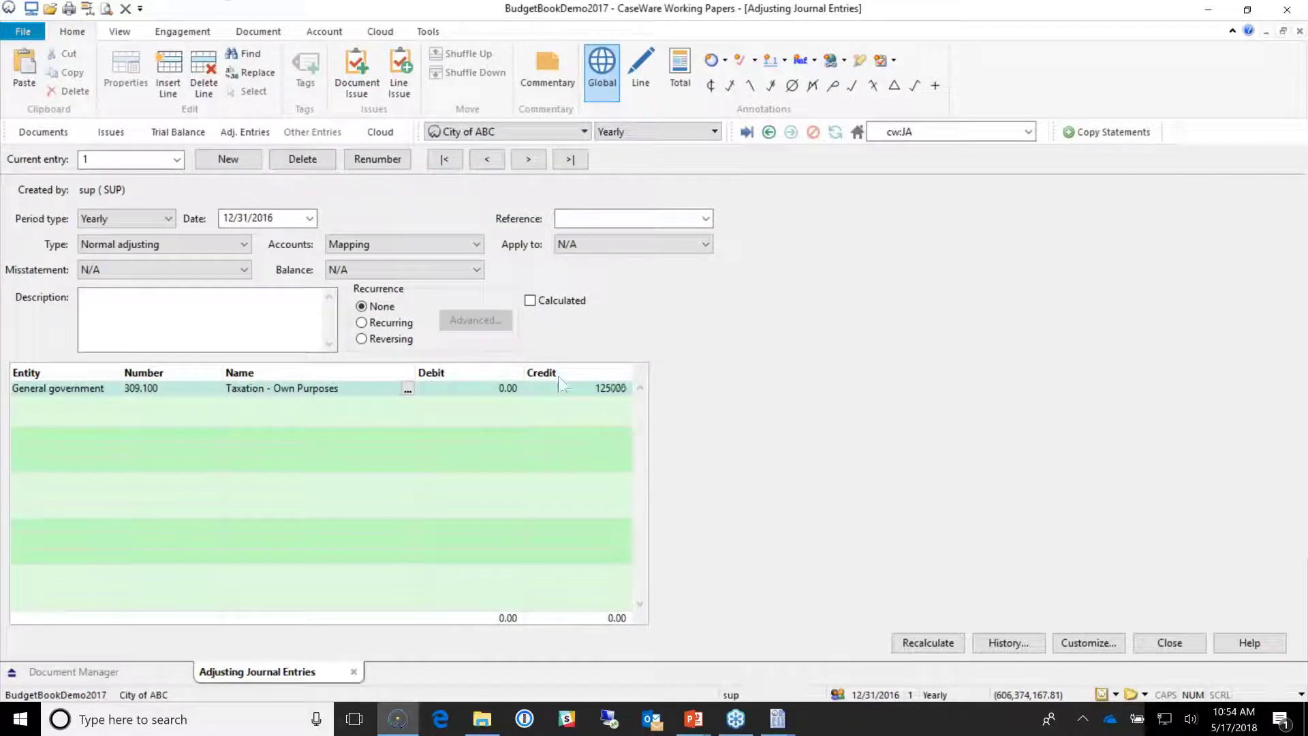
key("Return")
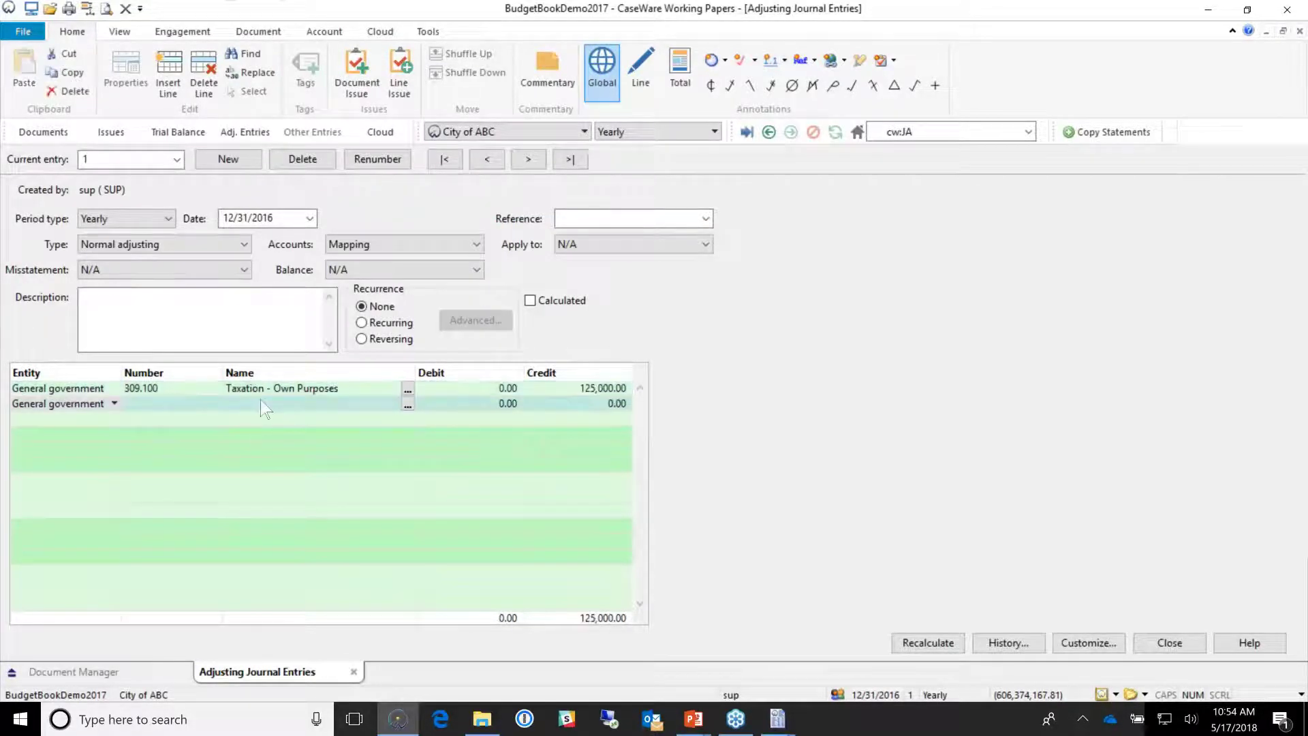
Step: Debit 309.200 Payments in lieu of taxes 125,000 on a second line and close the entries
left_click(219, 408)
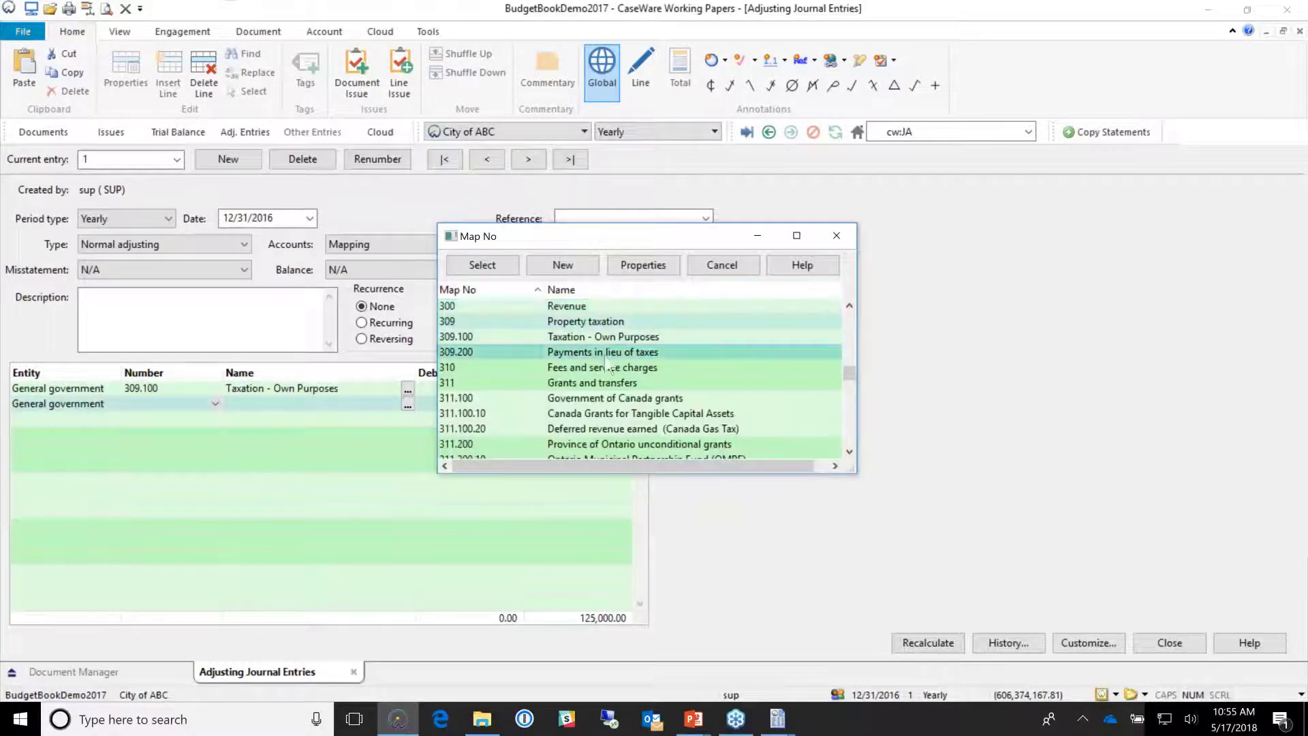
double_click(607, 355)
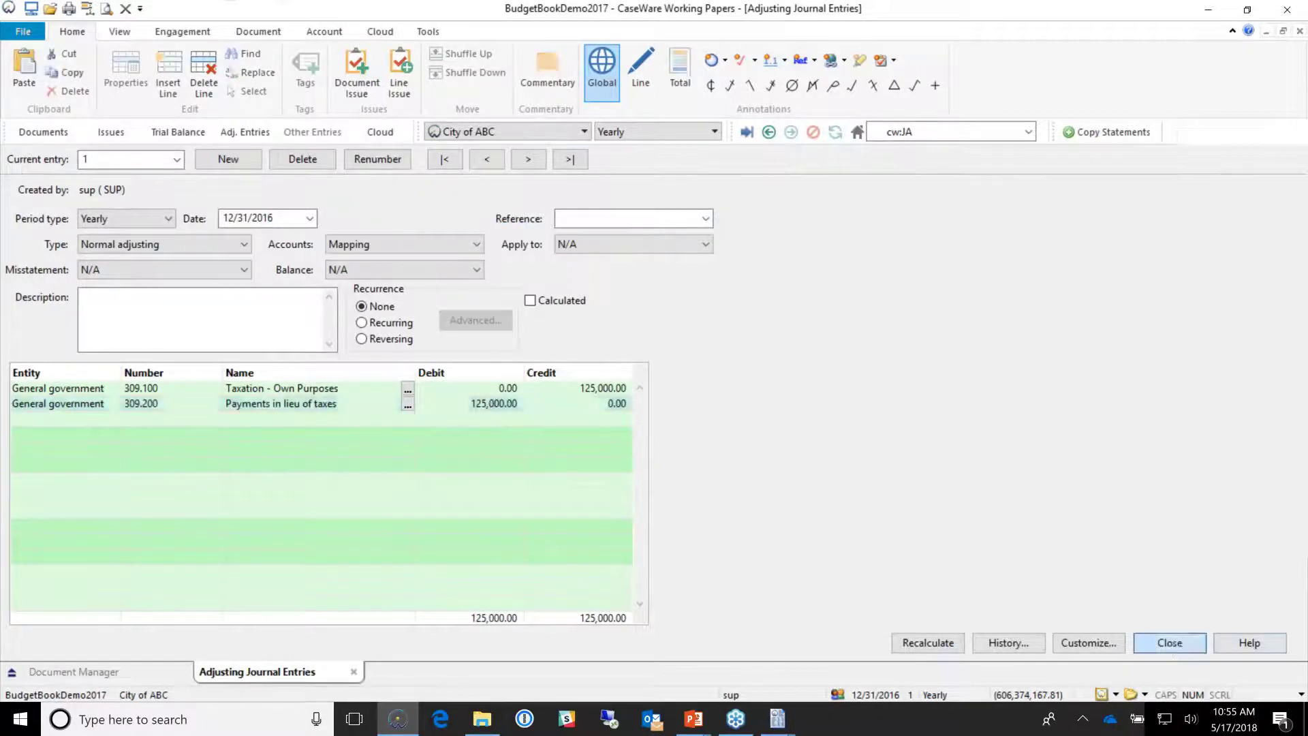
left_click(1170, 643)
mouse_move(777, 719)
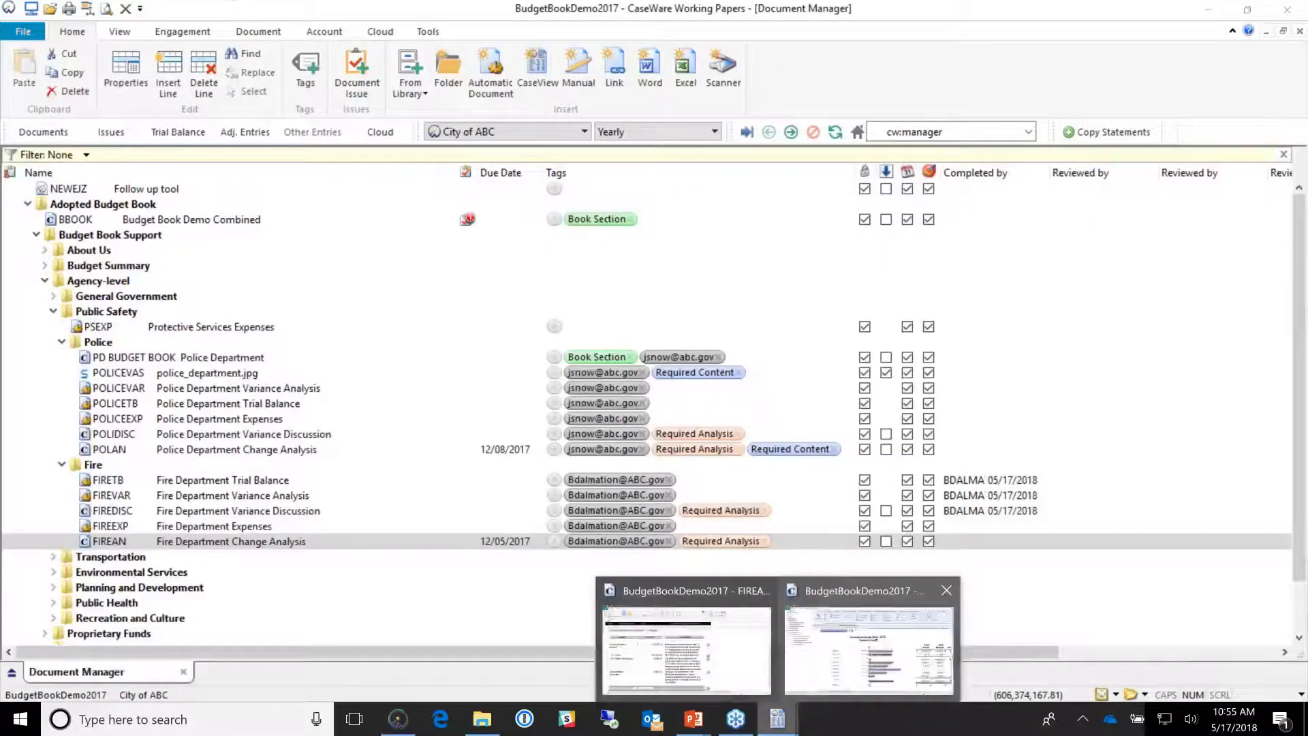
Step: Return to the Budget Book and open its print preview at page 7 of 13
left_click(897, 685)
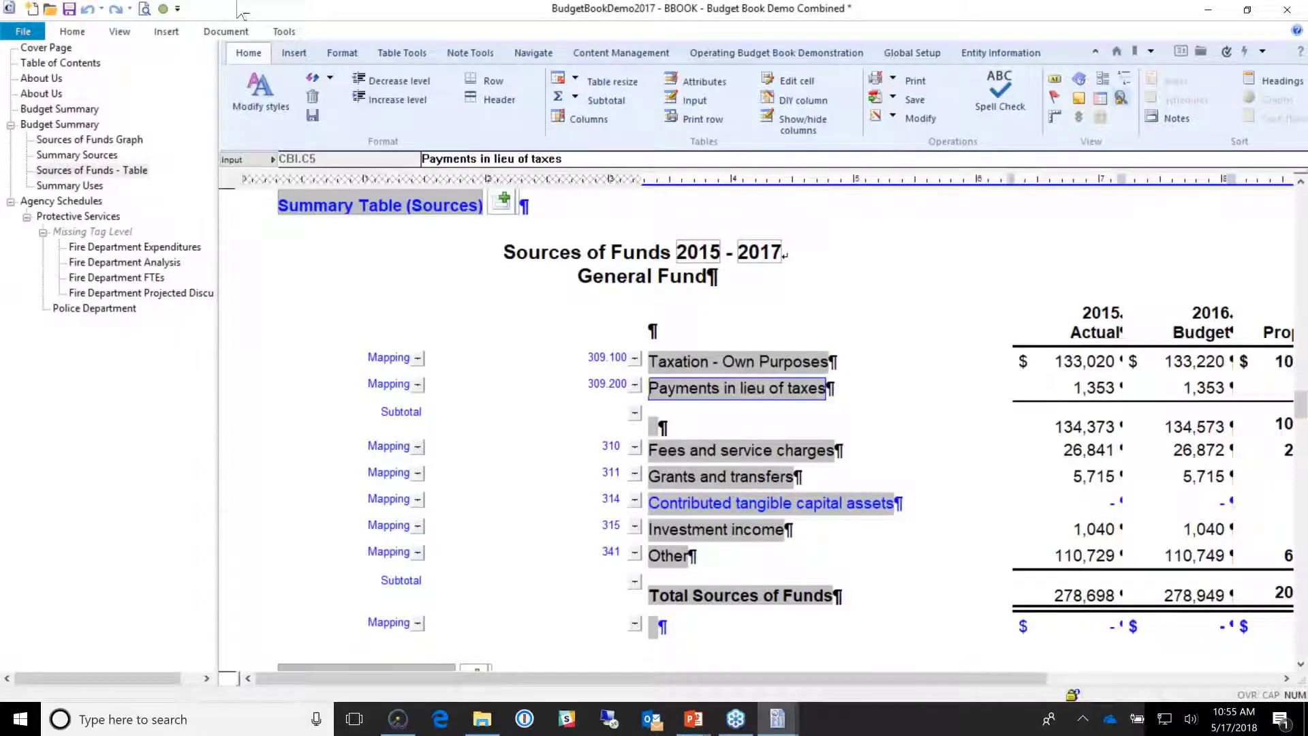
left_click(145, 11)
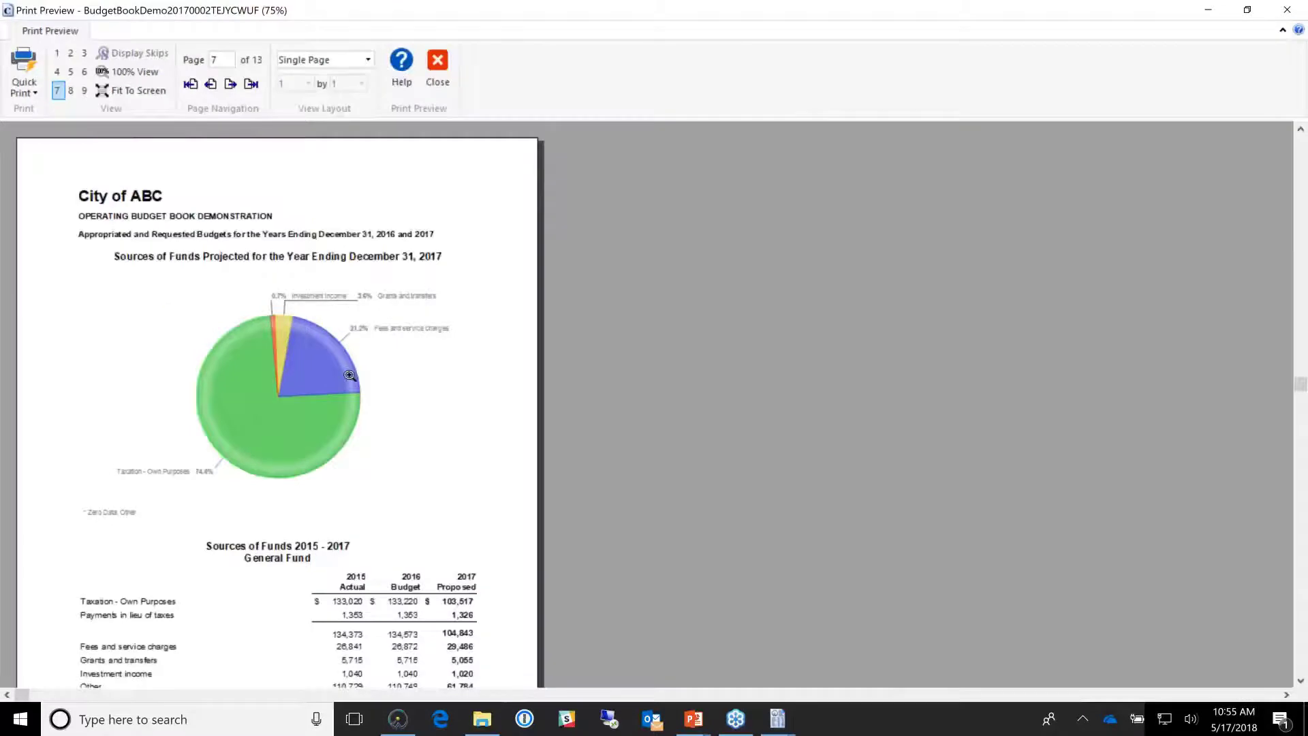
scroll(293, 340, "down", 1)
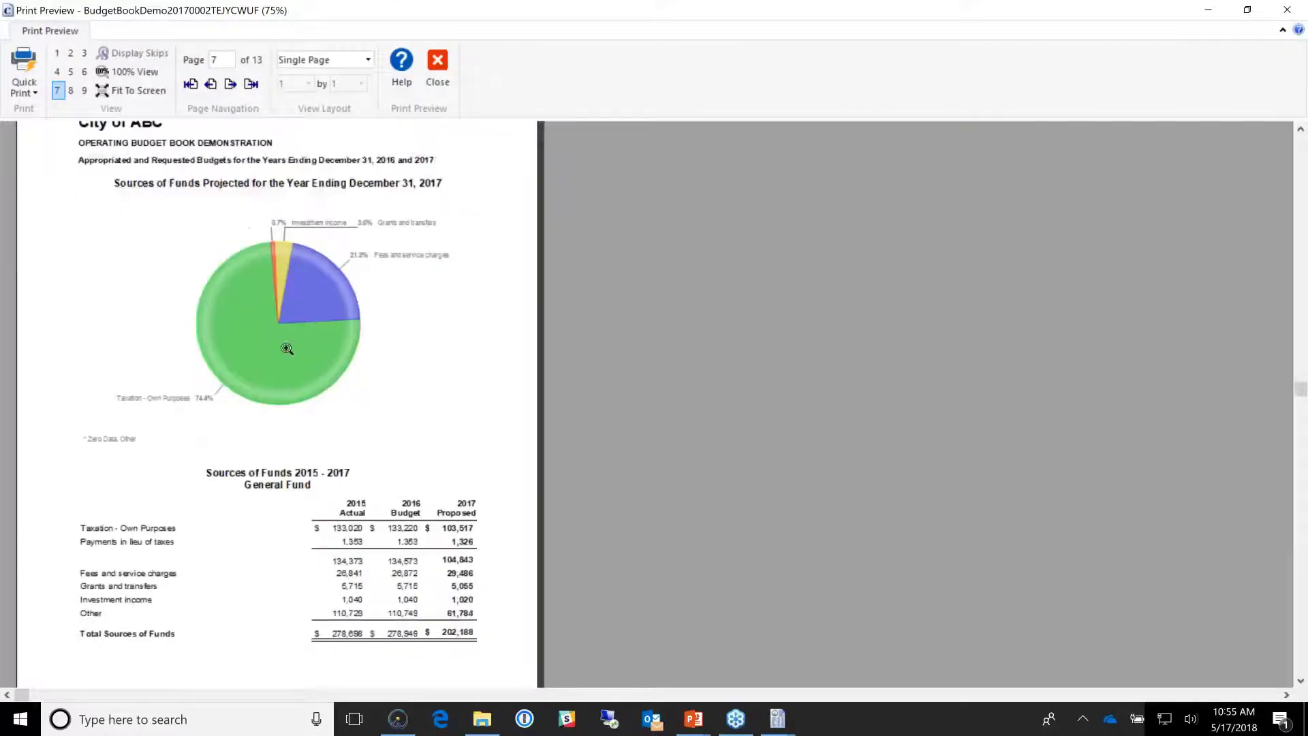
scroll(286, 350, "up", 1)
left_click(211, 84)
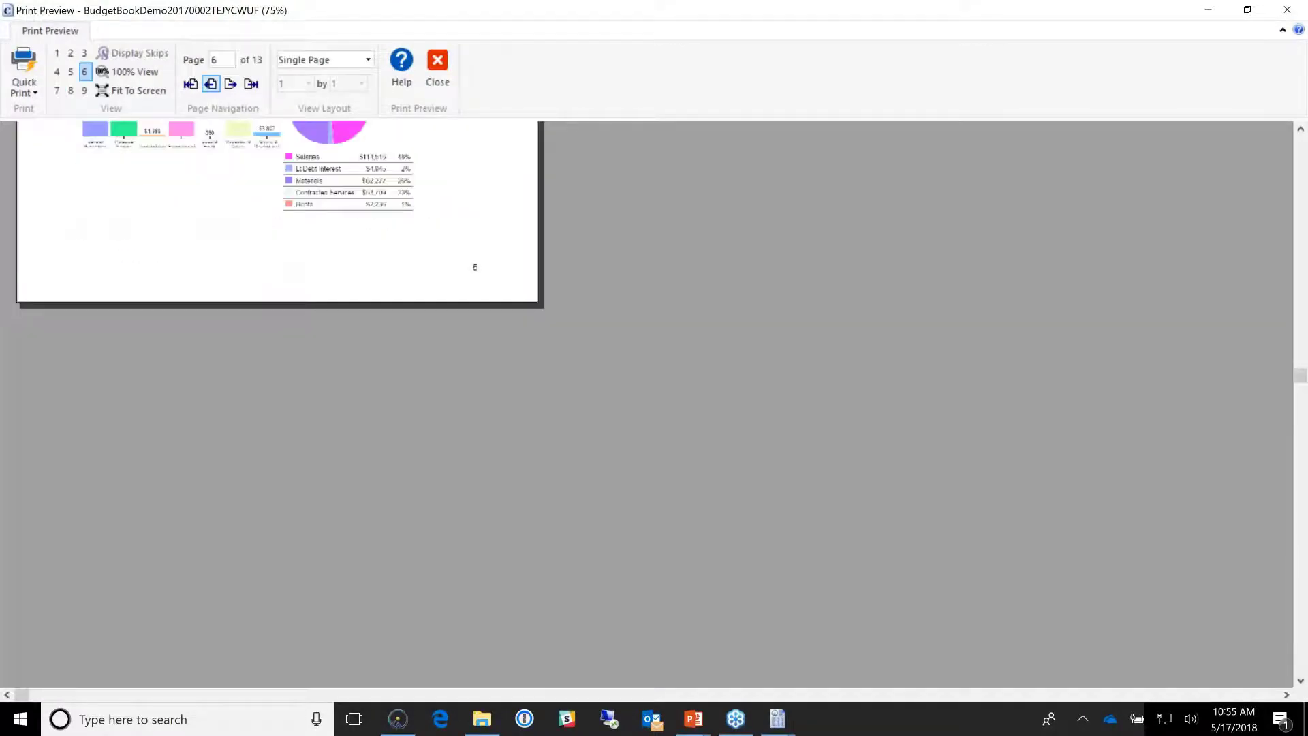
left_click(211, 84)
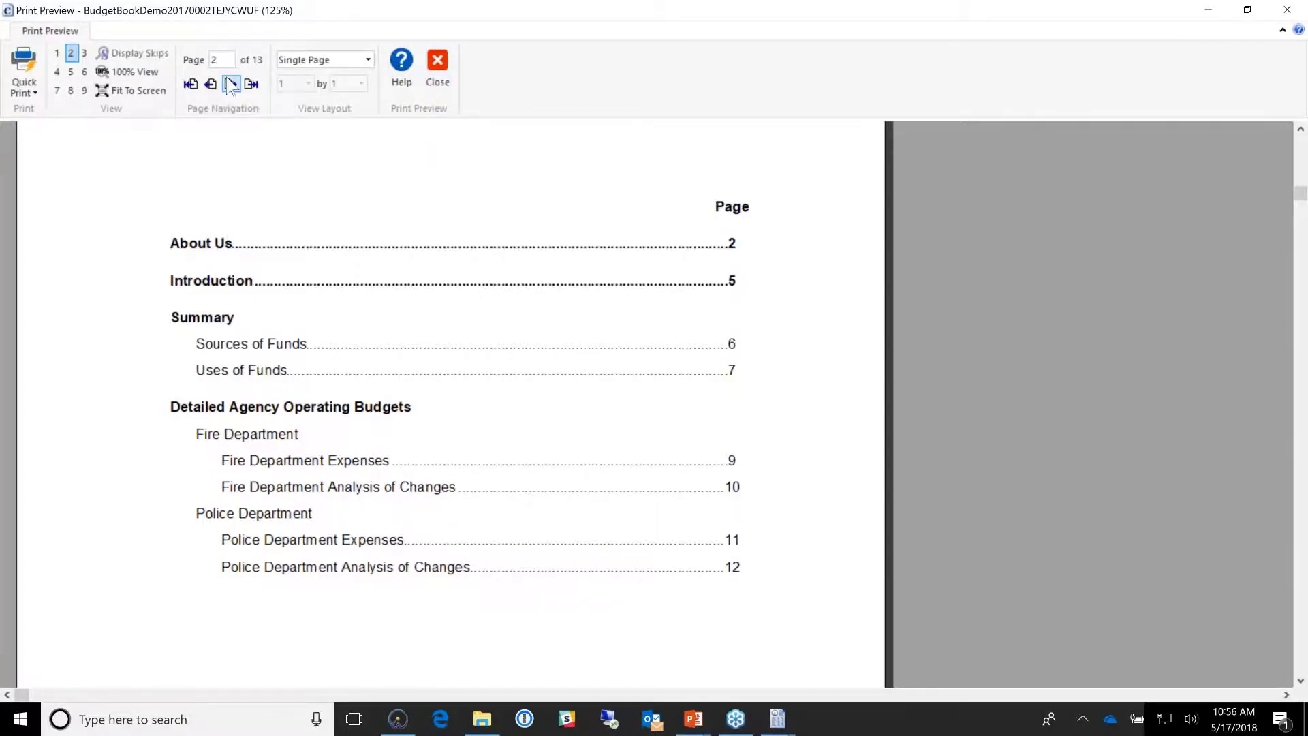
left_click(230, 84)
scroll(468, 286, "down", 3)
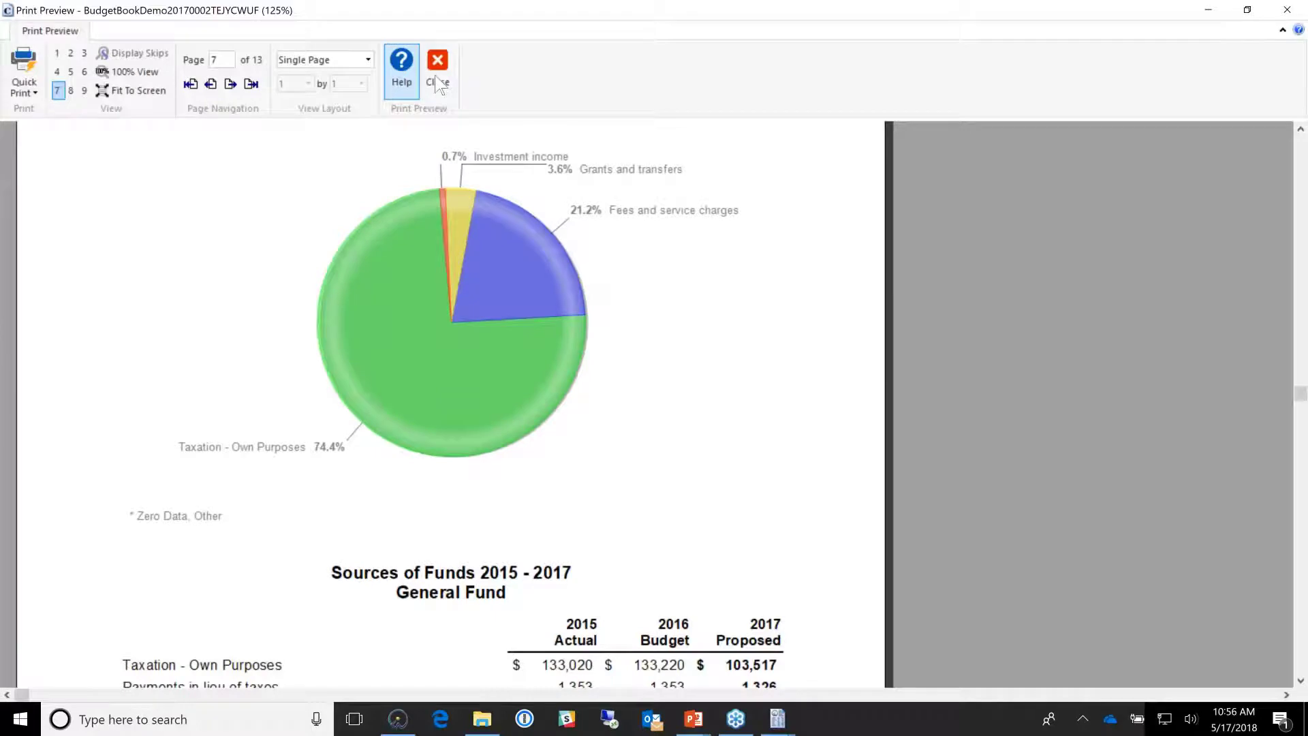
left_click(438, 84)
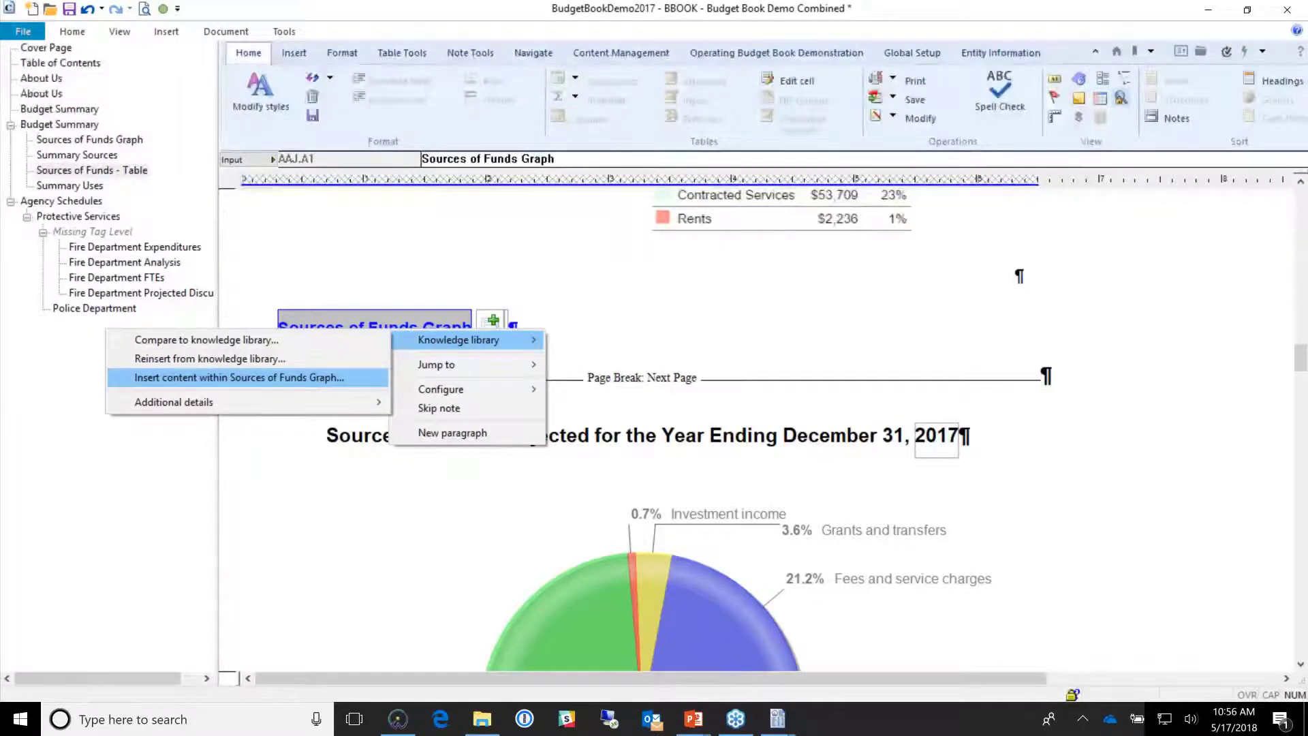
Step: Open the content library and expand Budget Book Content down to its Summary group
key("Return")
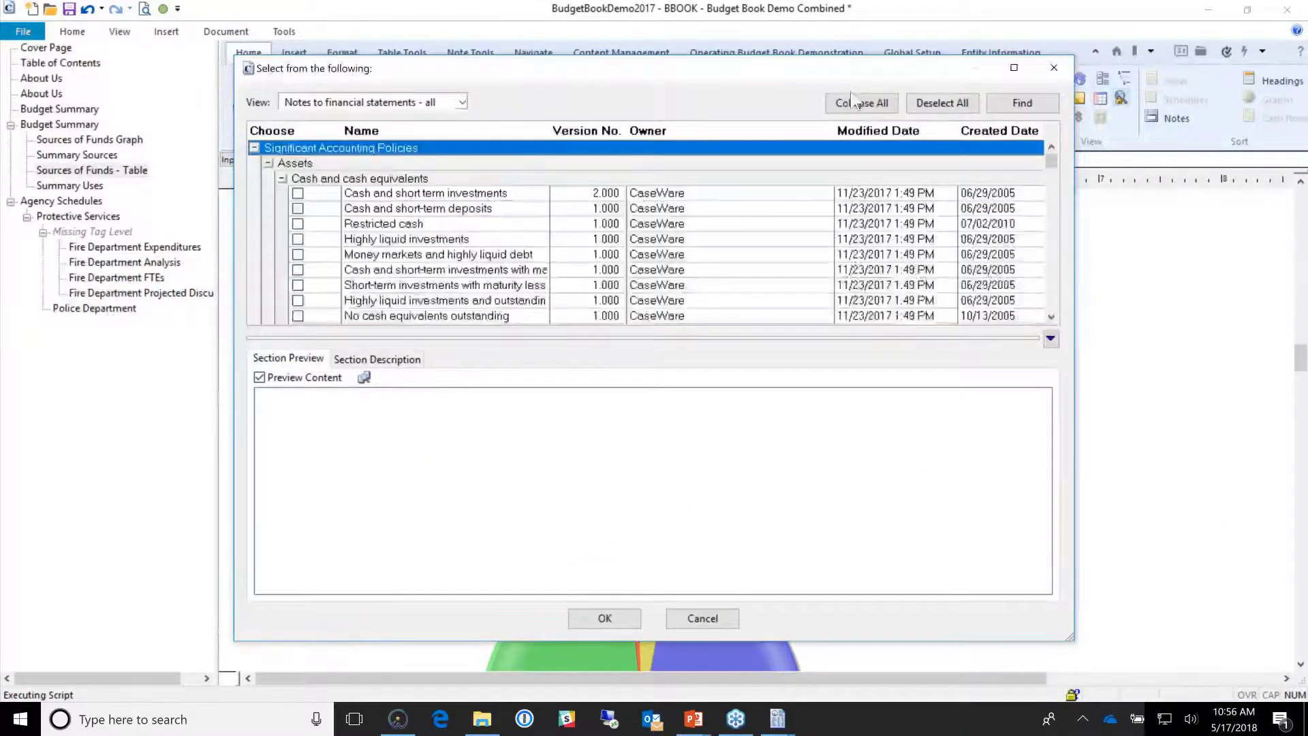
left_click(857, 104)
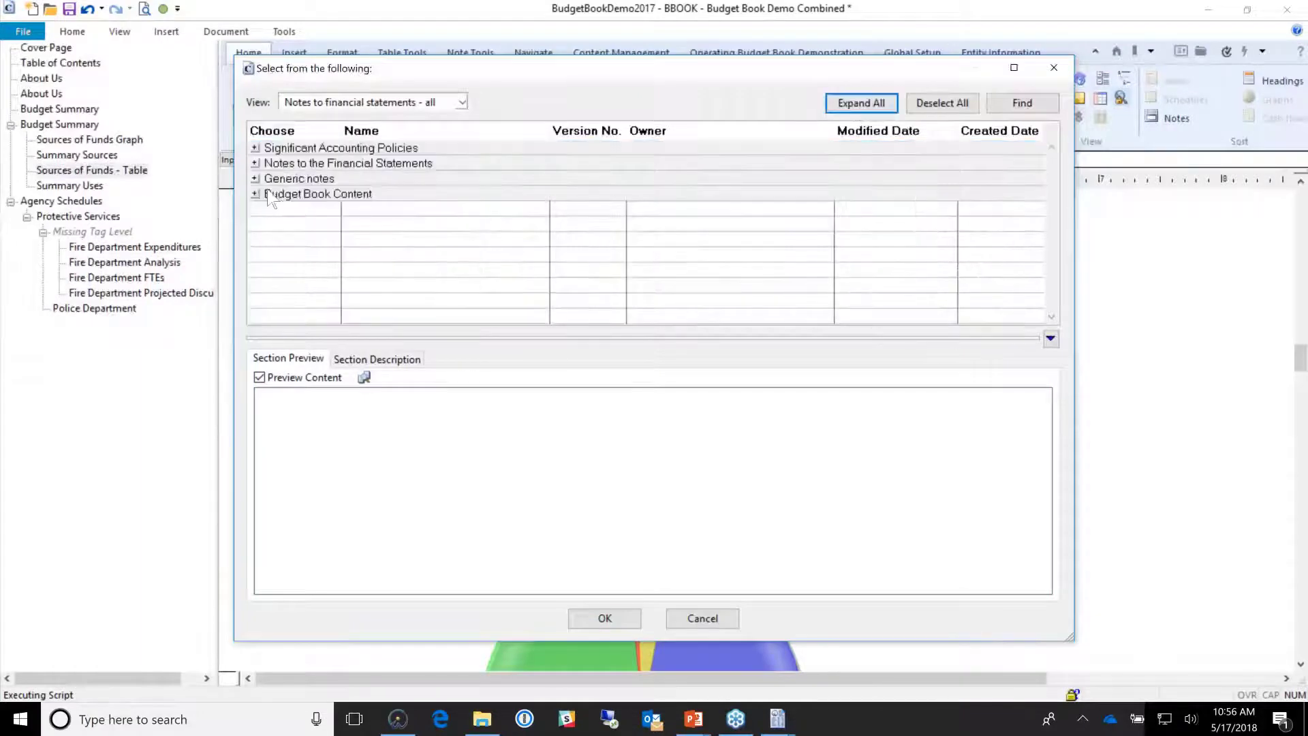
left_click(256, 194)
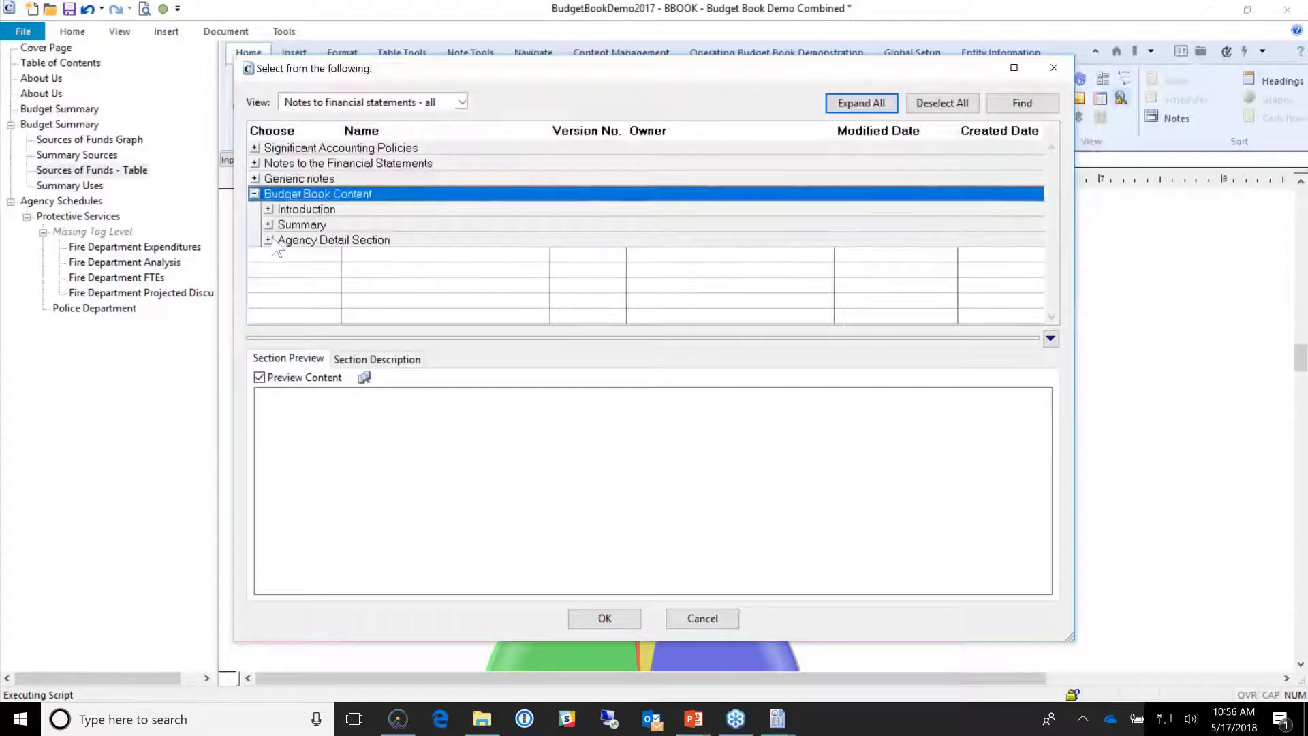
left_click(268, 240)
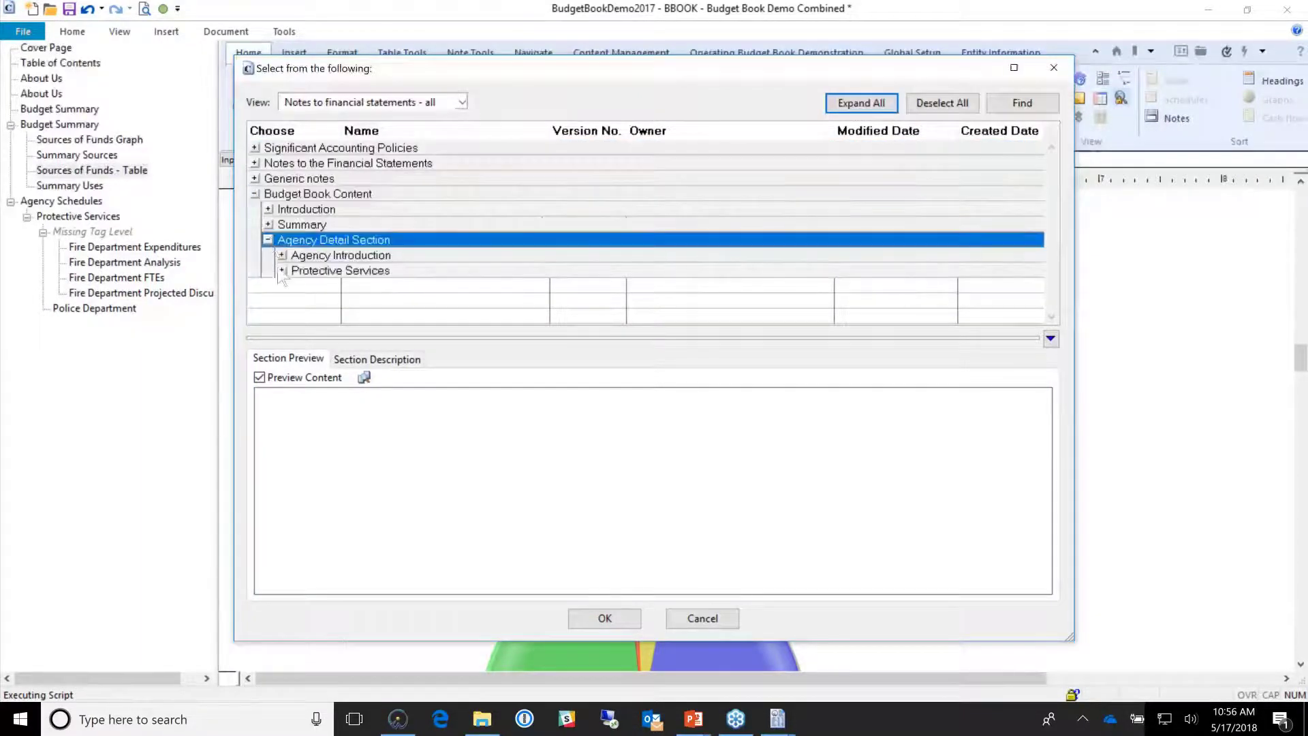
left_click(268, 224)
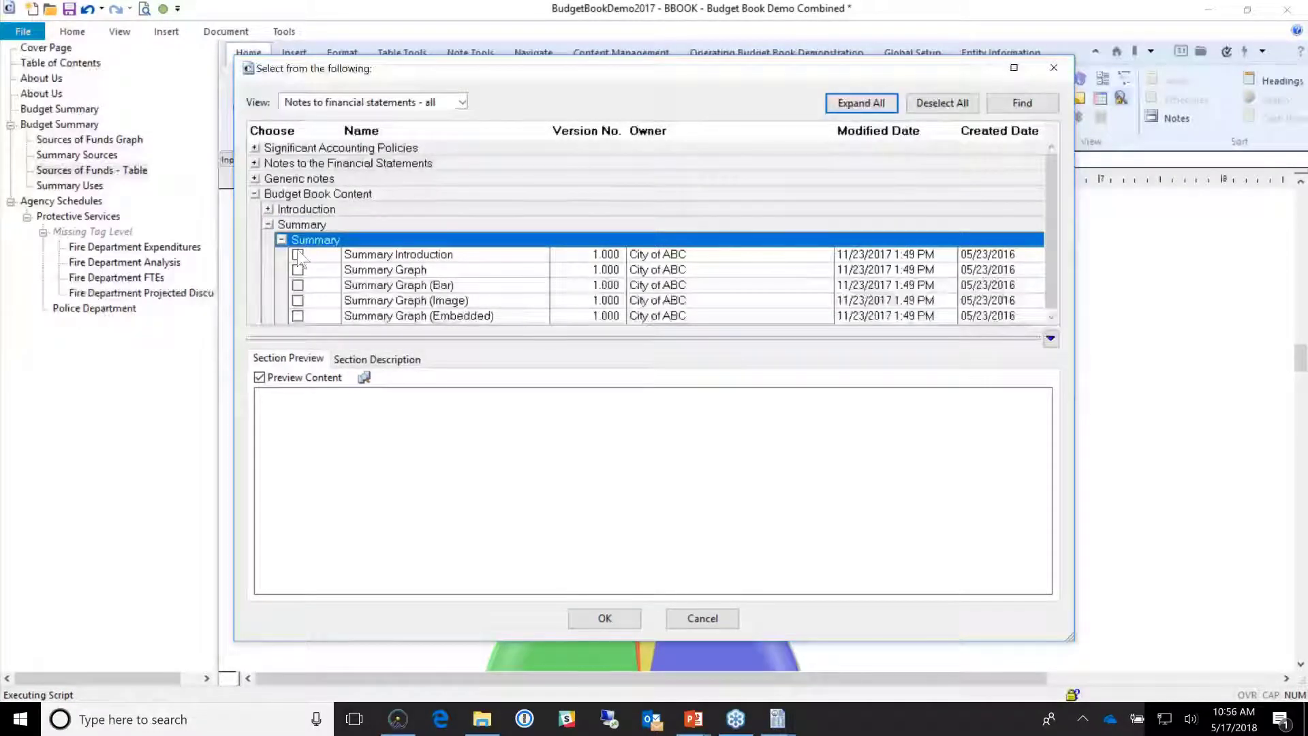
Step: Tick Summary Graph (Bar) and Summary Graph (Image) and insert them into the document
left_click(321, 270)
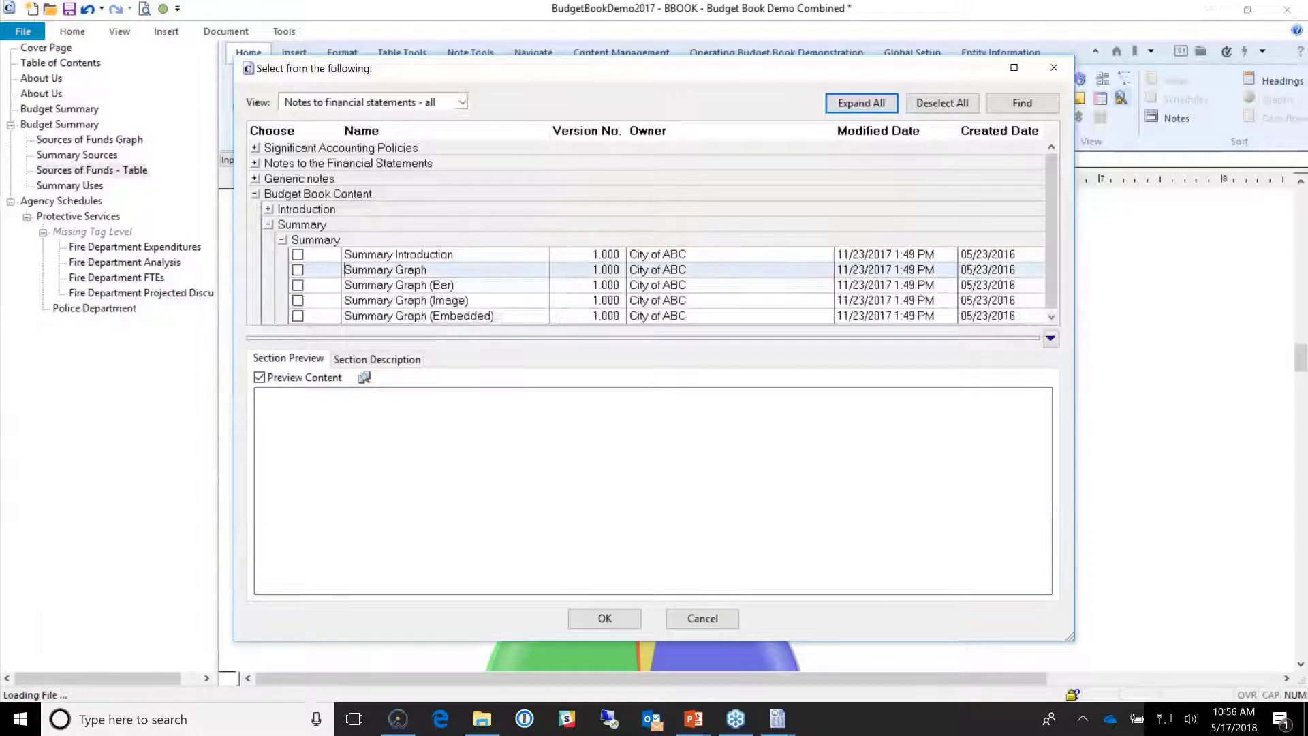
left_click(345, 285)
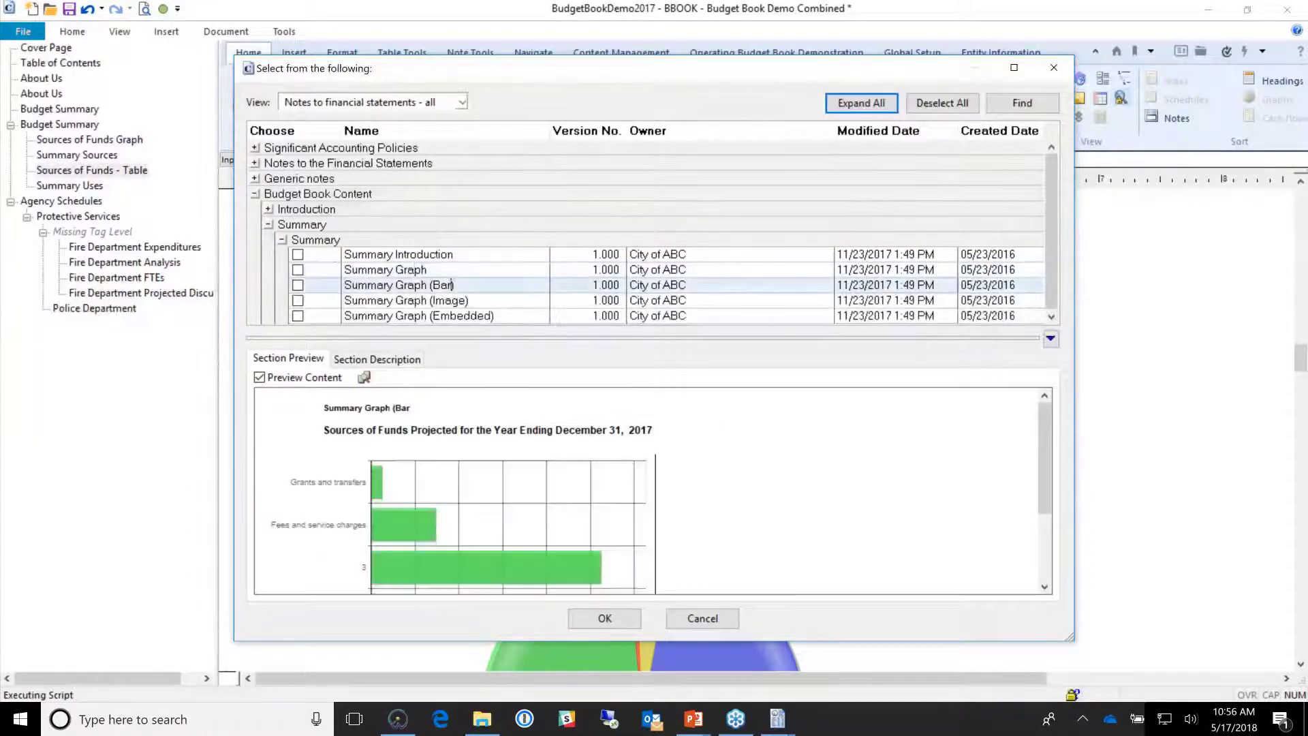
left_click(298, 285)
scroll(417, 286, "down", 1)
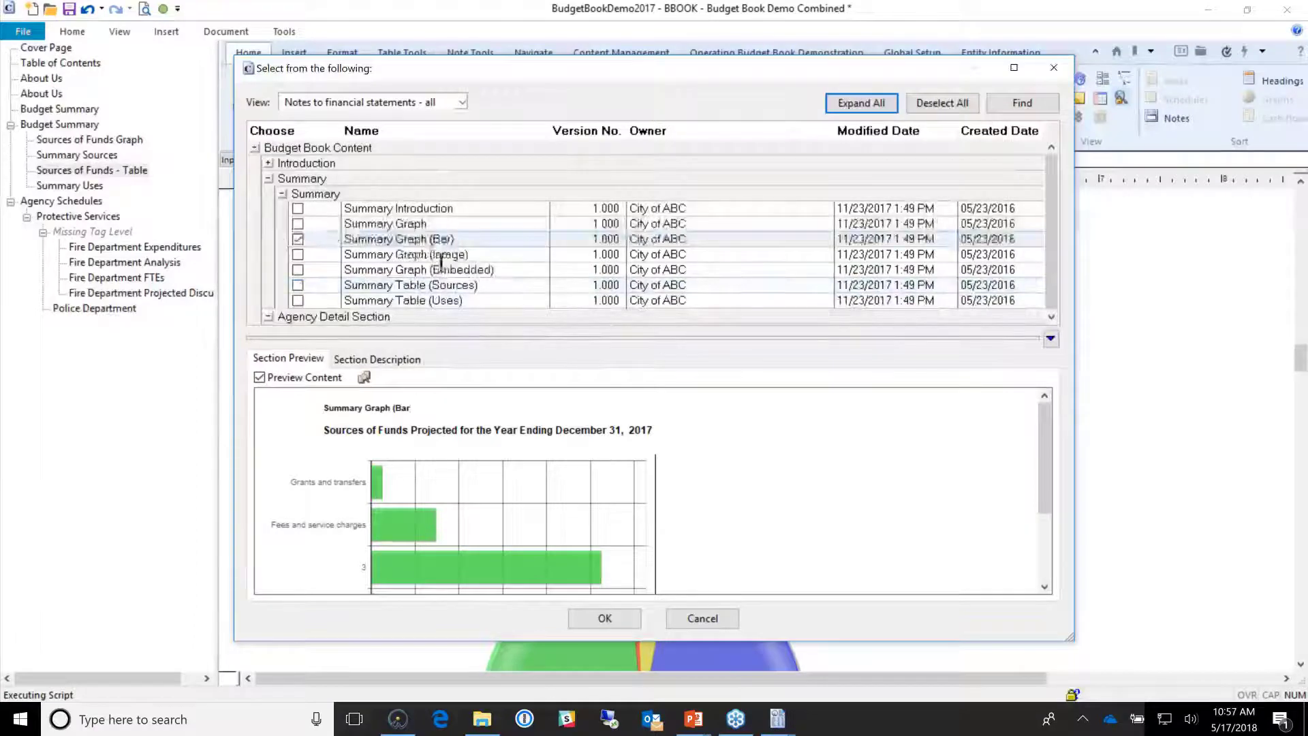
left_click(441, 267)
left_click(428, 257)
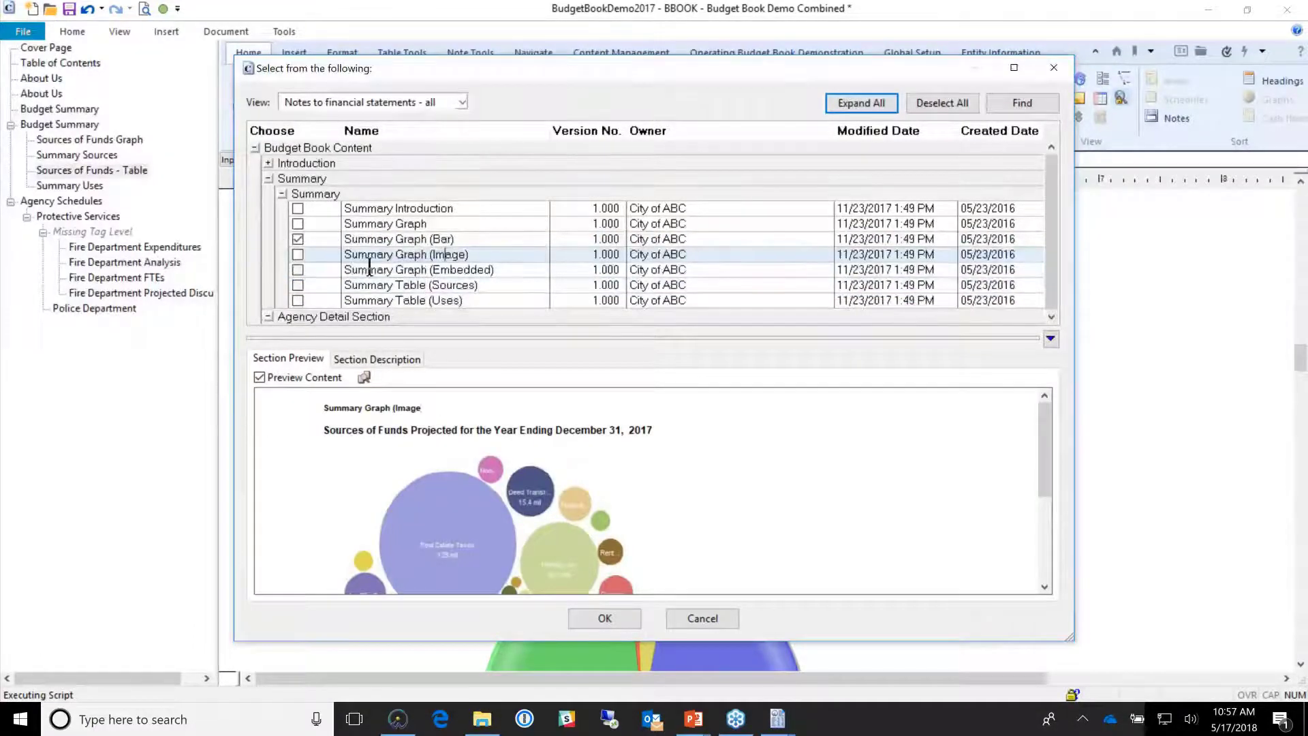
left_click(298, 256)
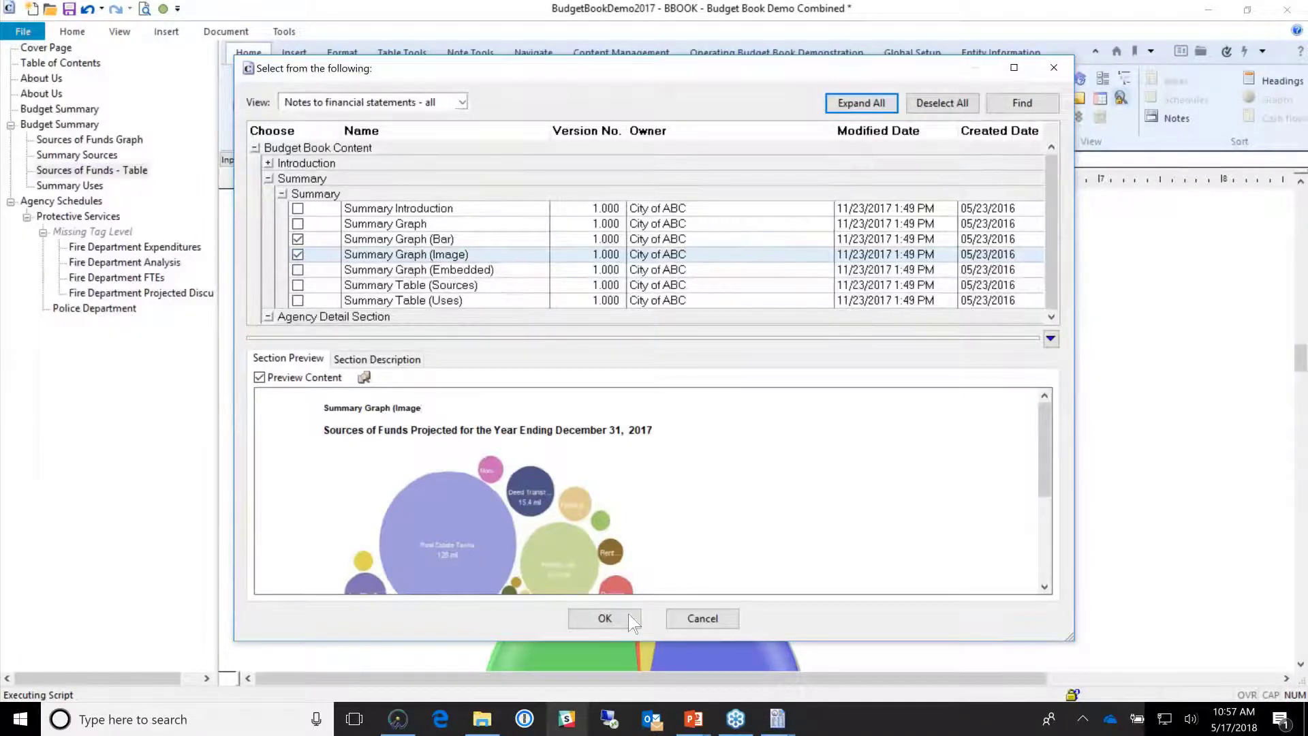
left_click(604, 618)
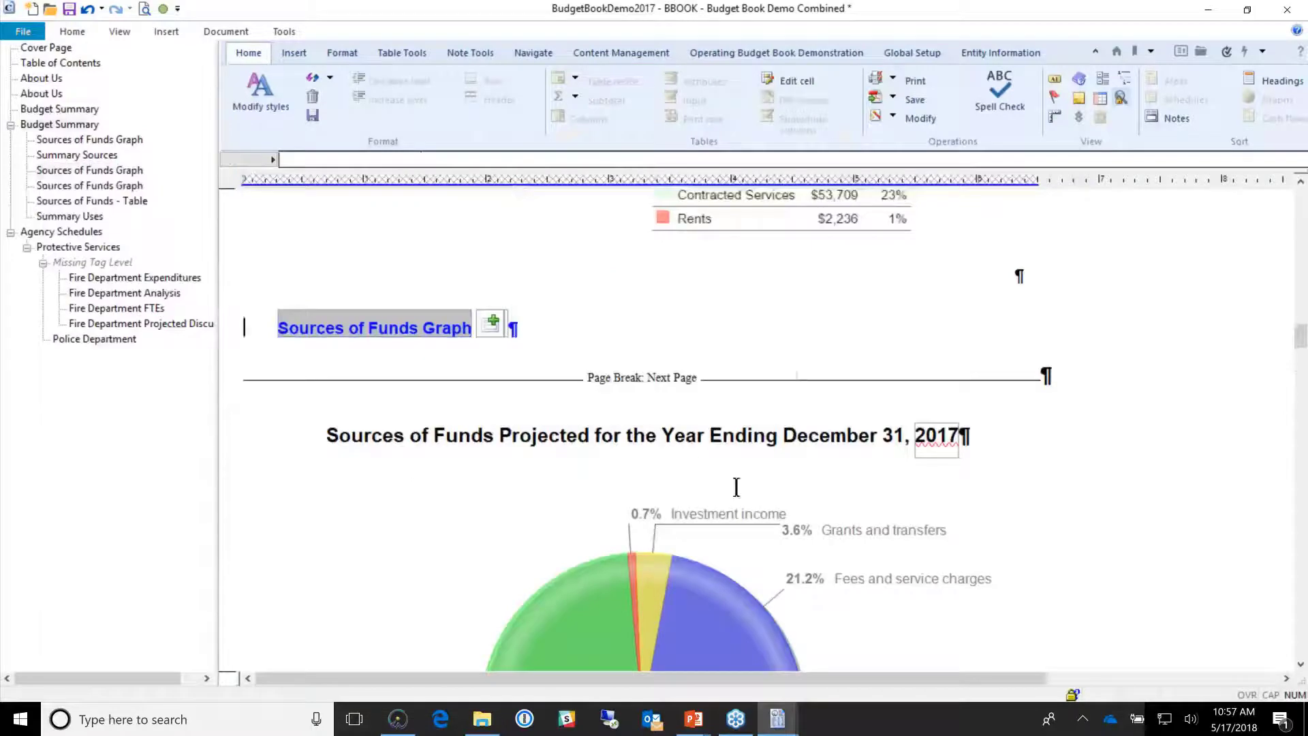
scroll(737, 487, "down", 15)
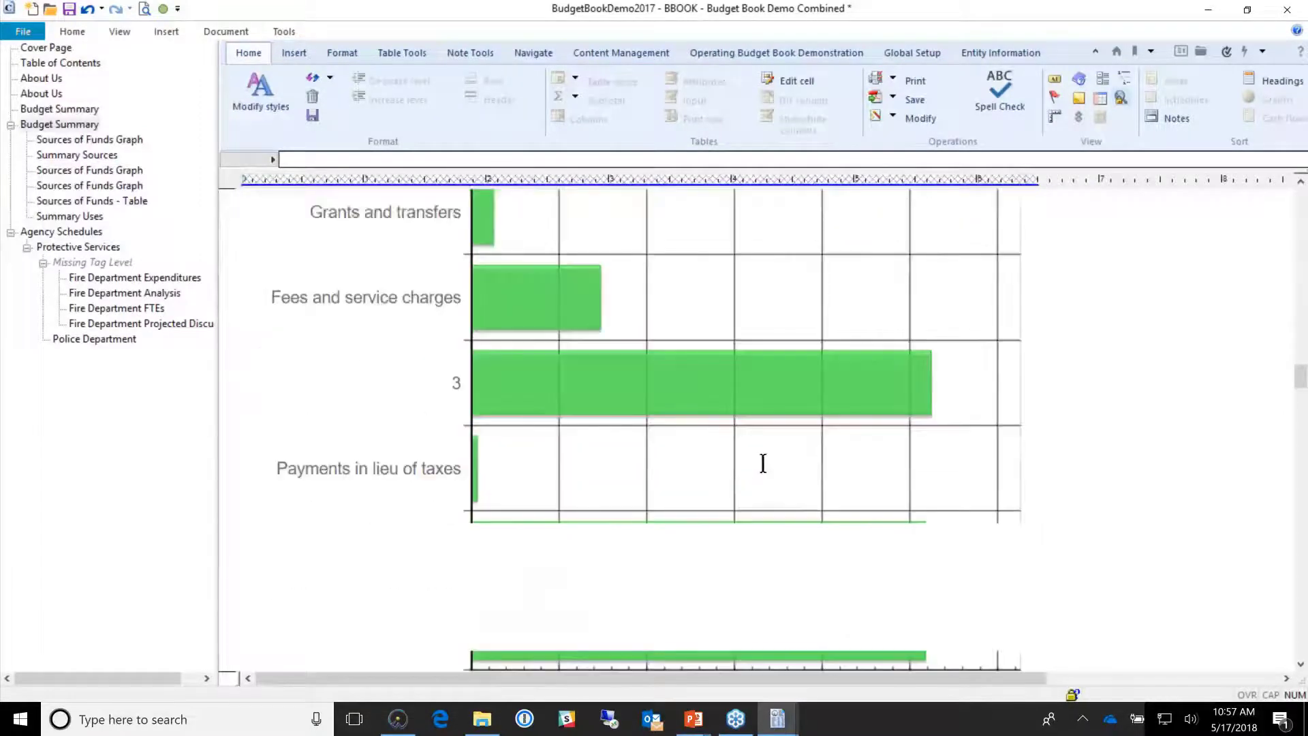
scroll(763, 463, "down", 10)
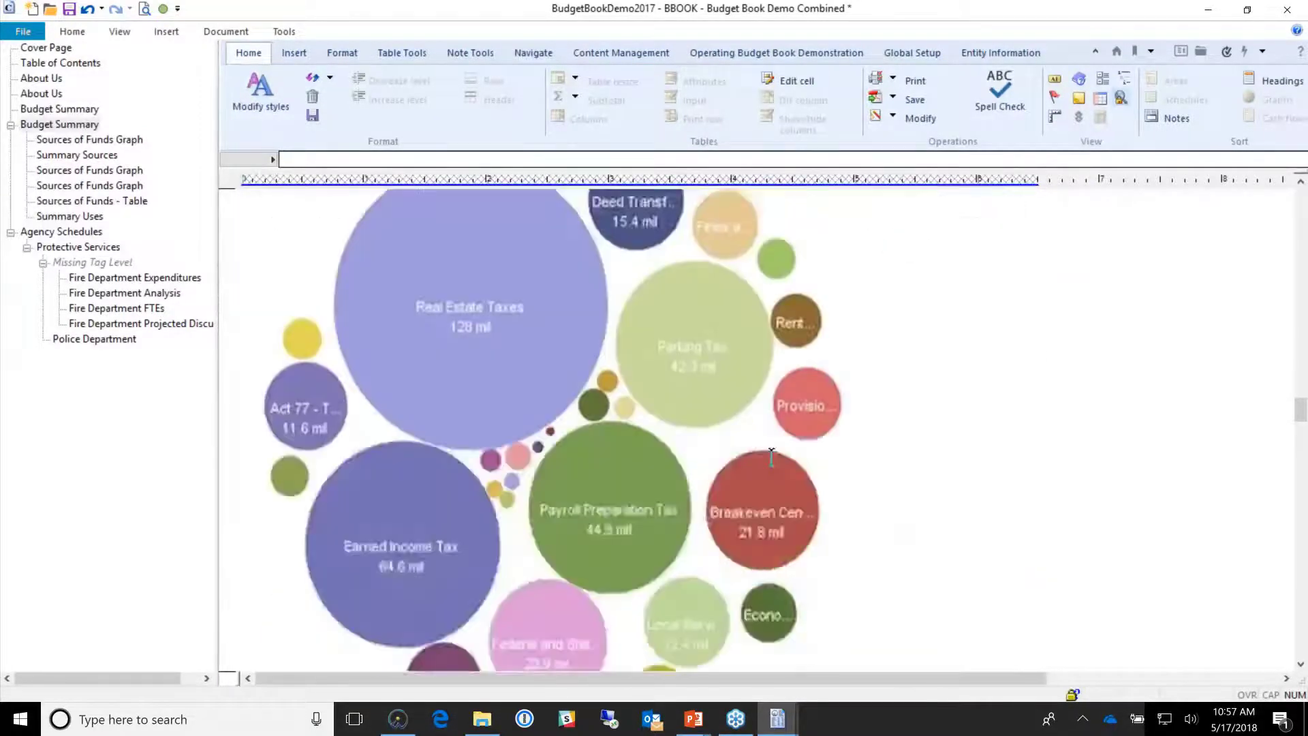
scroll(772, 457, "down", 5)
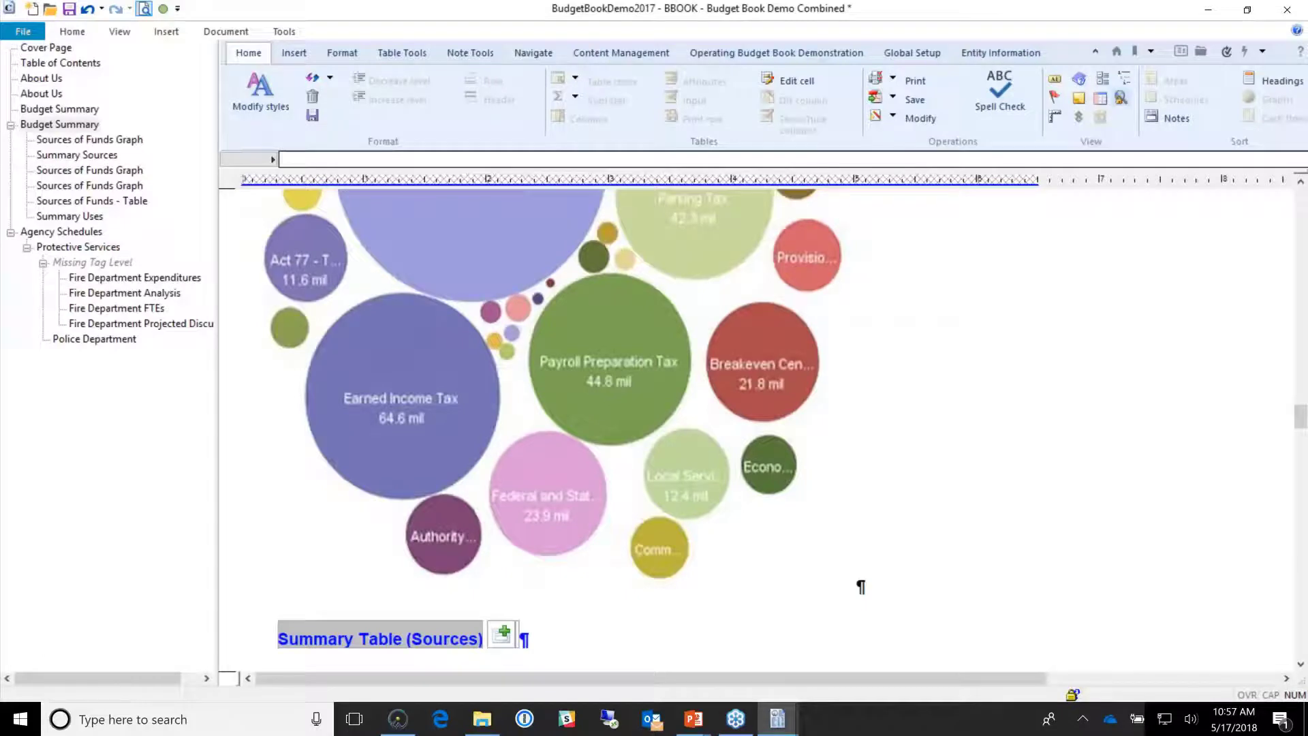
left_click(144, 9)
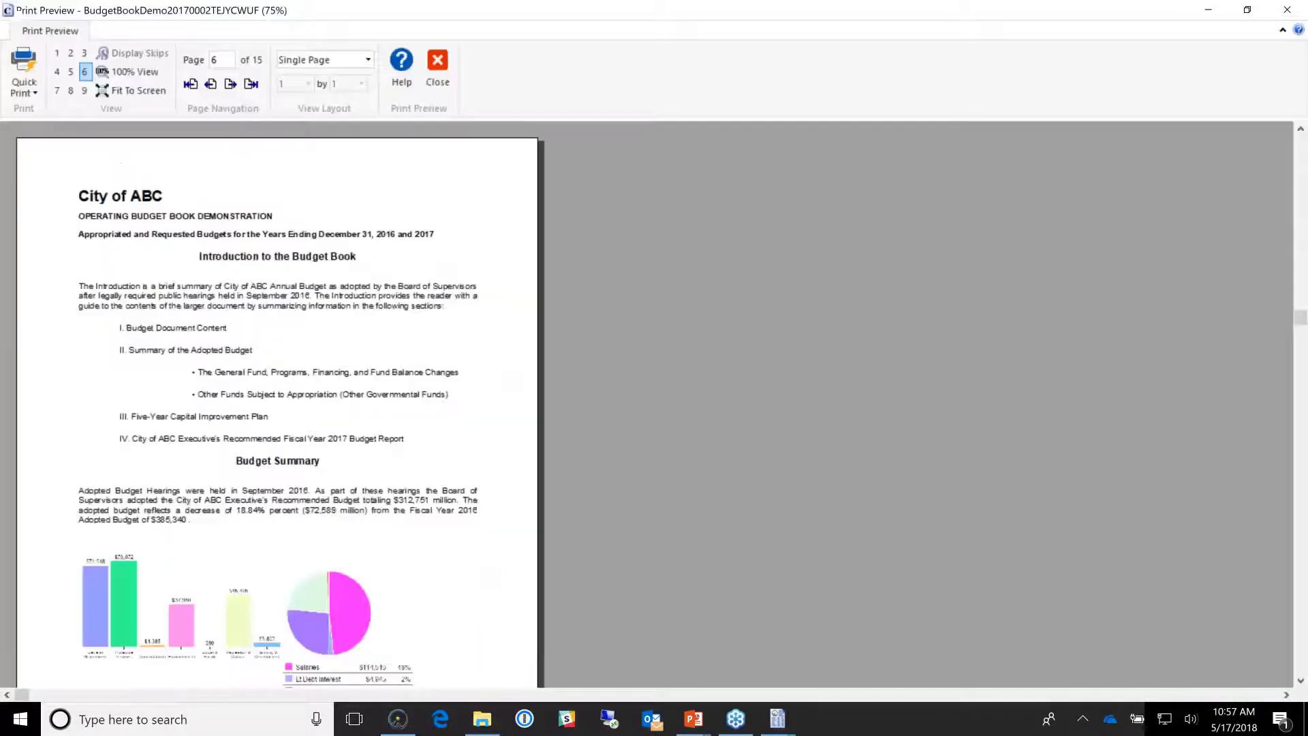
left_click(231, 84)
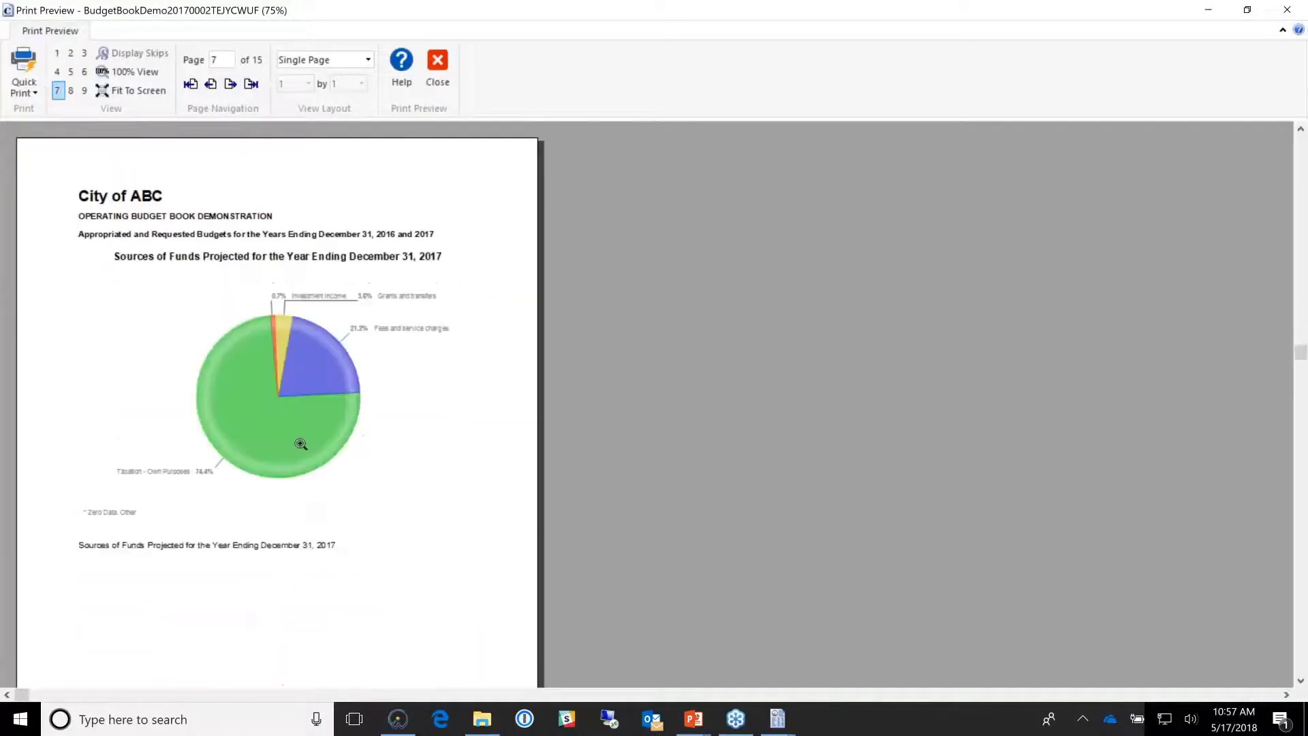
left_click(300, 443)
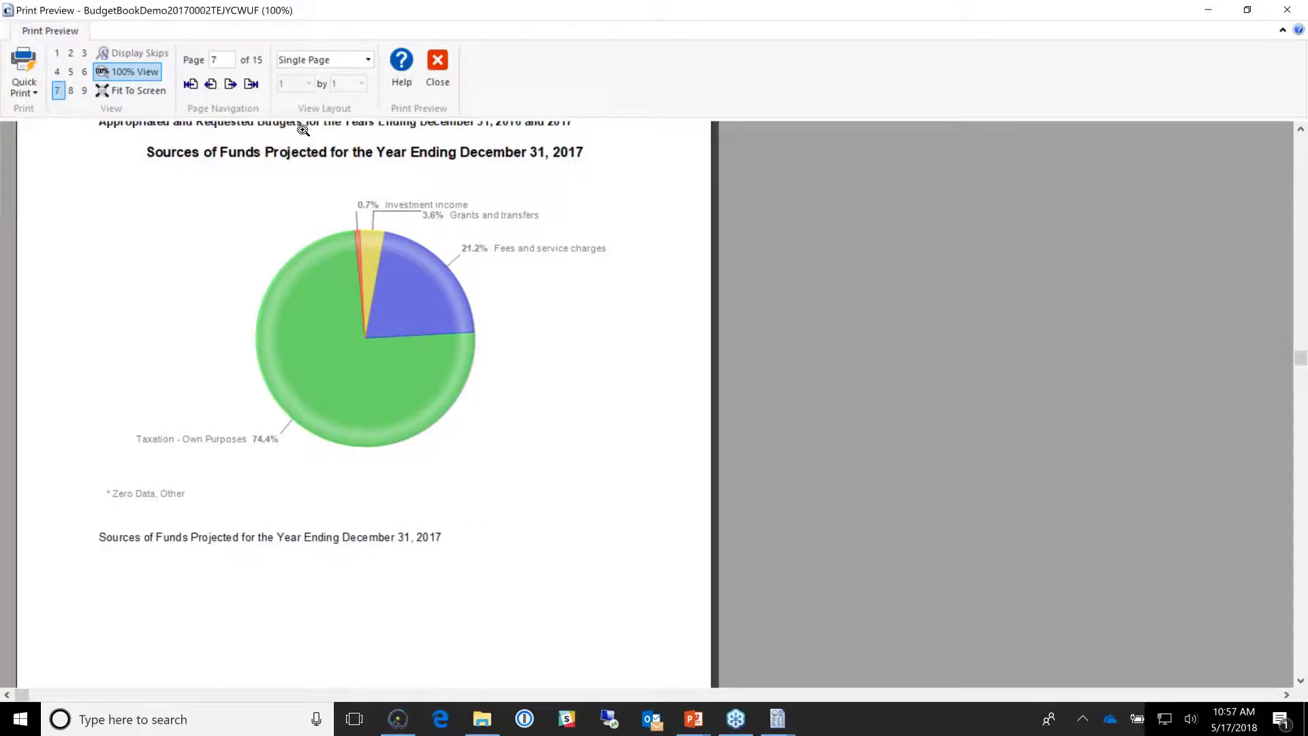
left_click(237, 89)
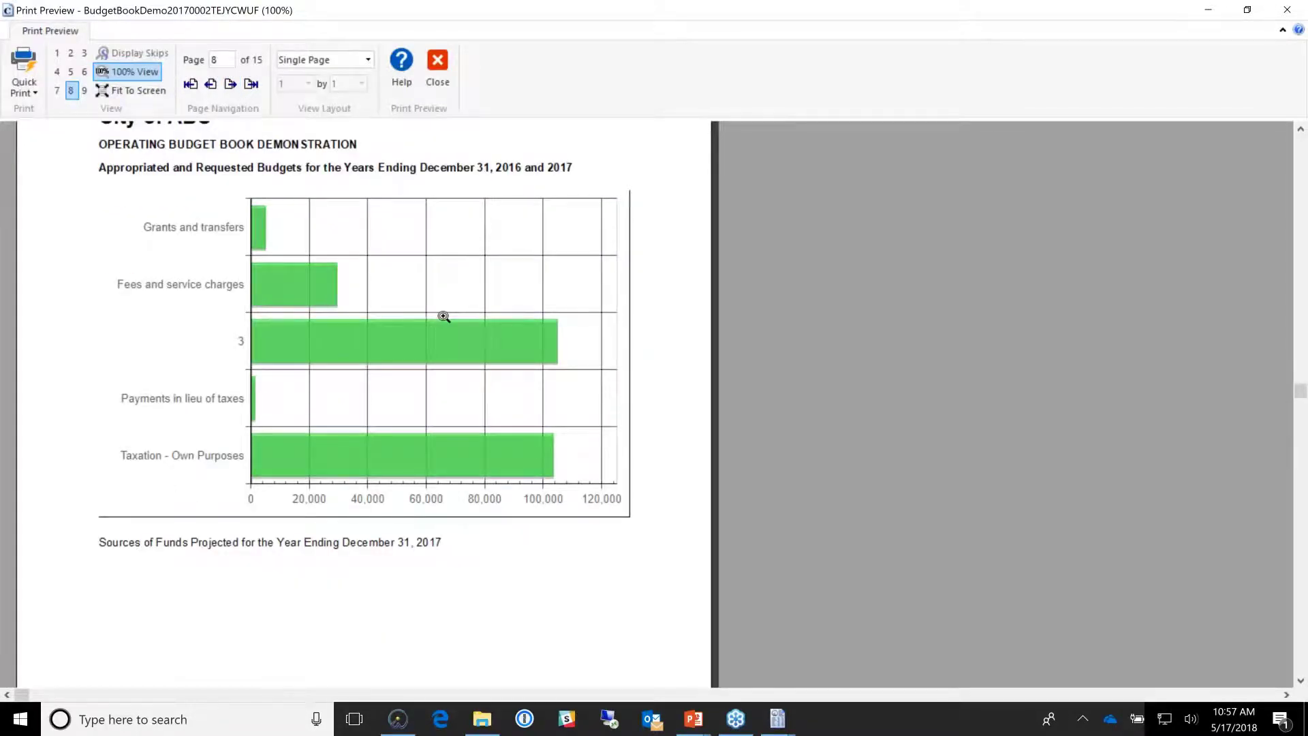
scroll(443, 317, "down", 8)
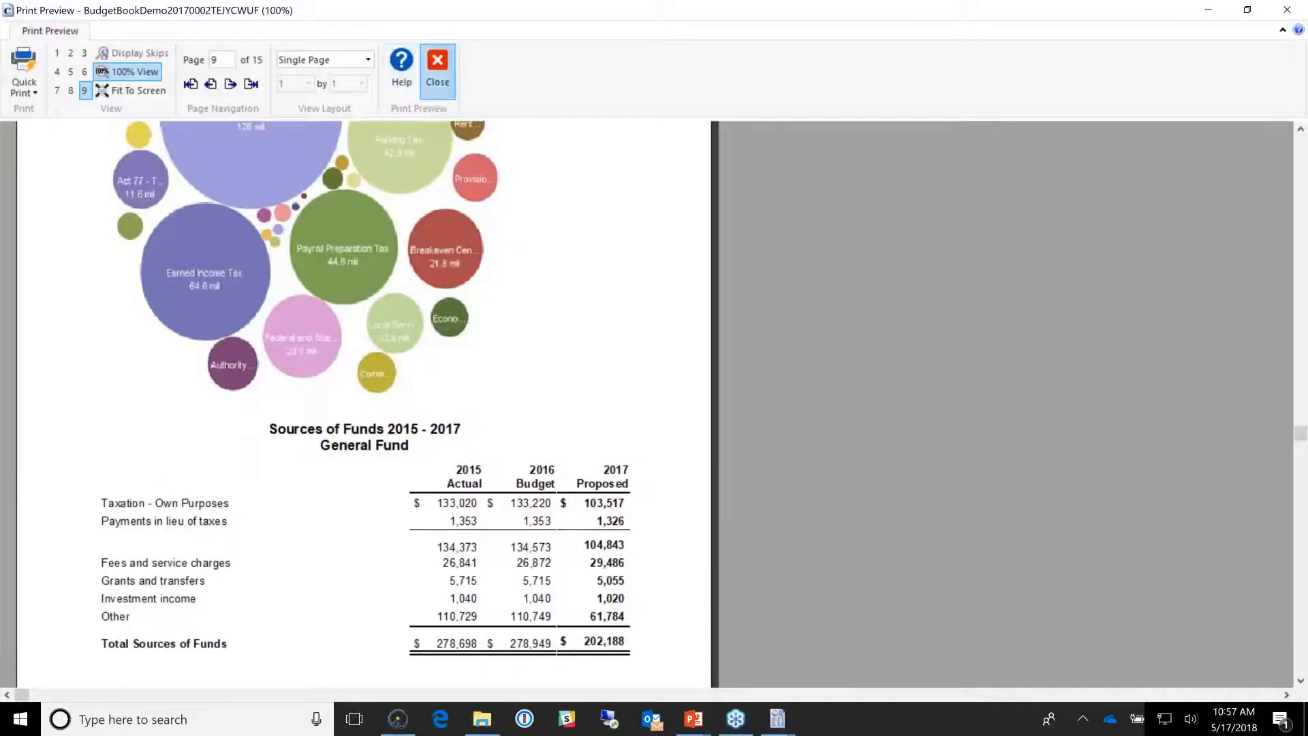
left_click(438, 68)
Step: Review the Summary Table (Sources) options and rows, then reopen the print preview
right_click(361, 436)
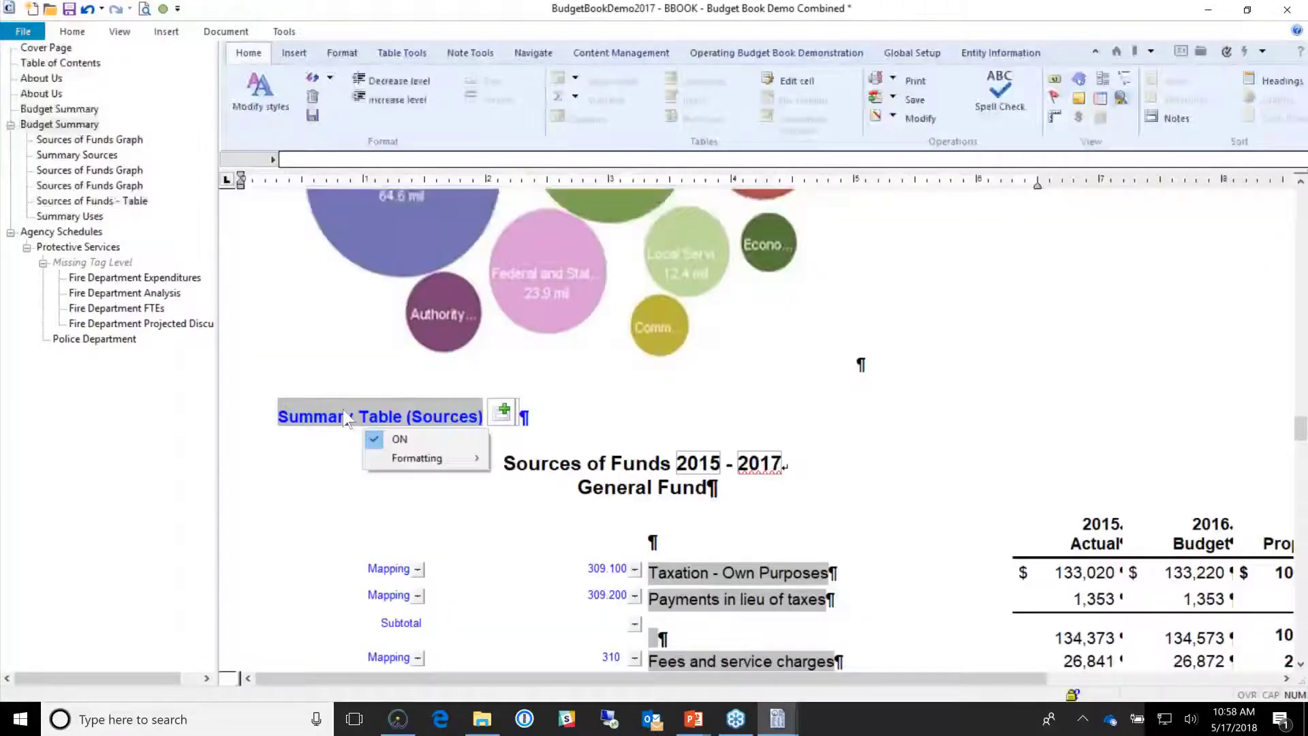
mouse_move(402, 471)
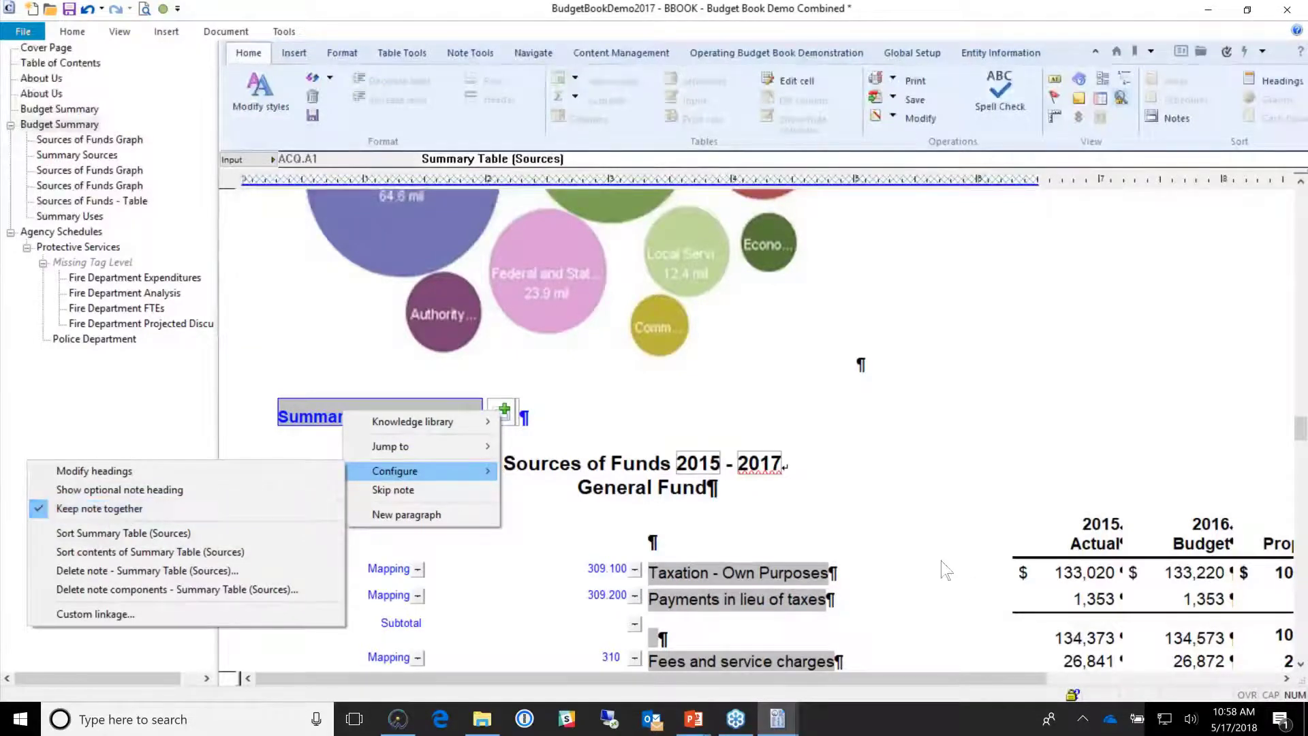
left_click_drag(942, 556, 1152, 512)
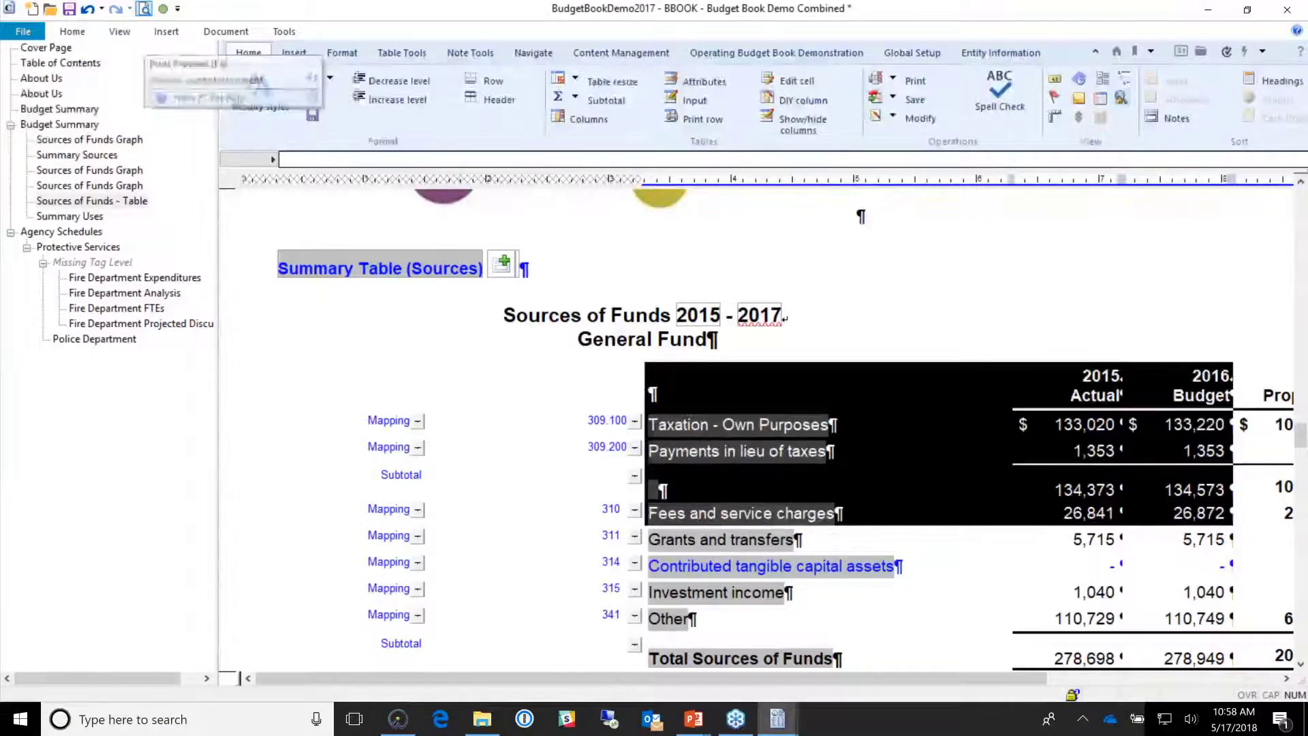
left_click(144, 9)
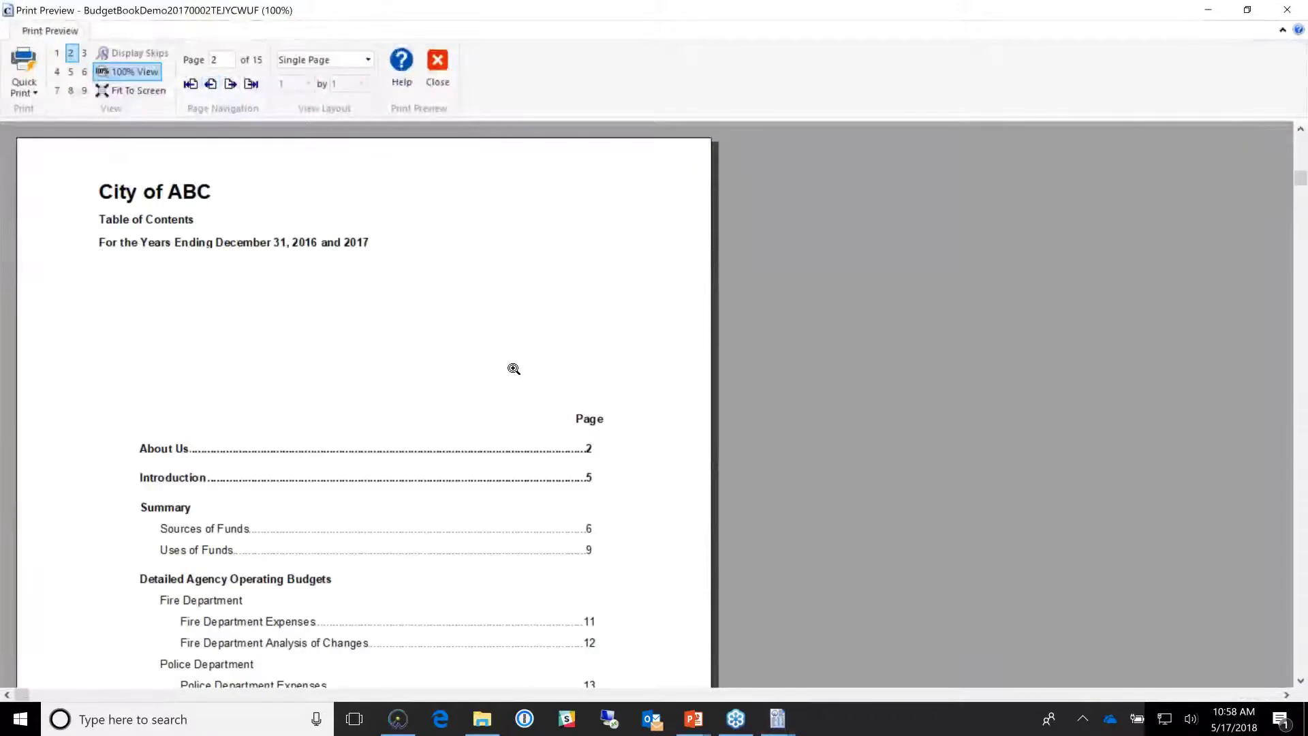
Step: Jump to the Table of Contents, inspect the ESEC - About Us insert, and scroll to the bubble chart
scroll(514, 369, "down", 3)
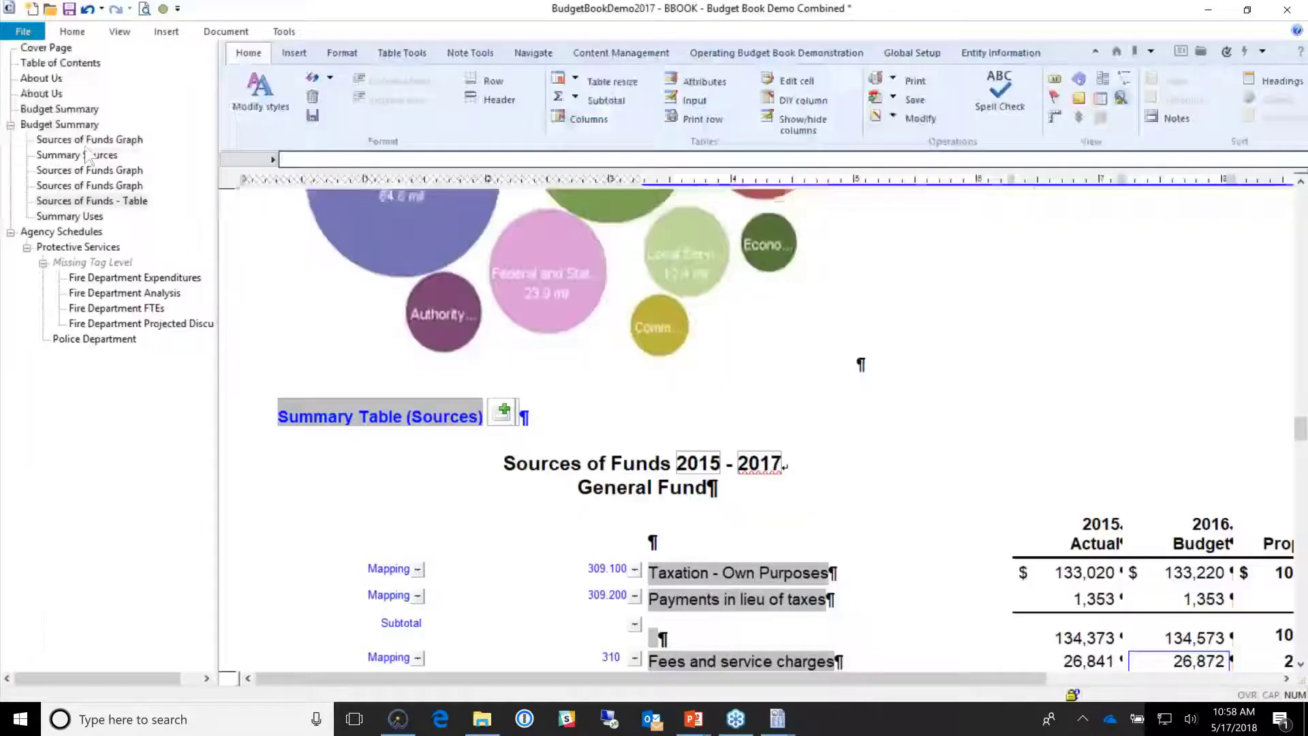
left_click(73, 65)
scroll(759, 429, "down", 4)
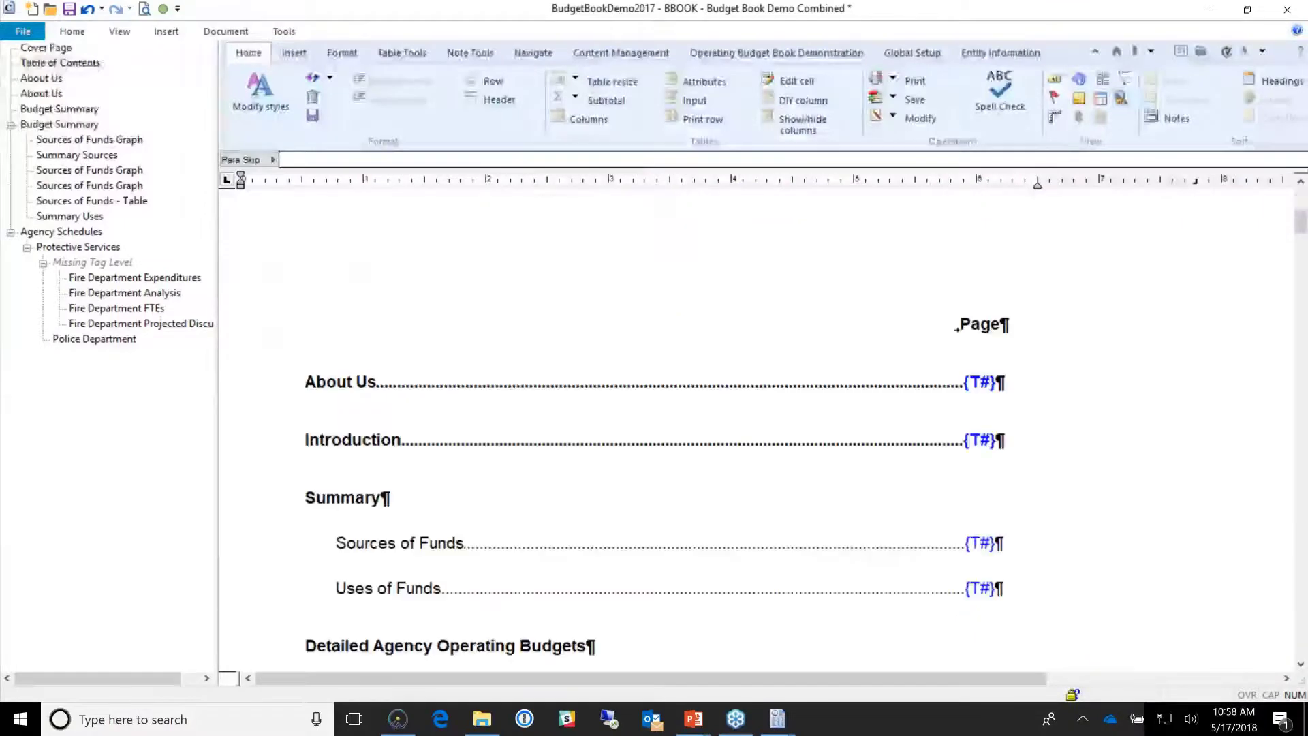
scroll(417, 333, "down", 10)
scroll(417, 333, "up", 4)
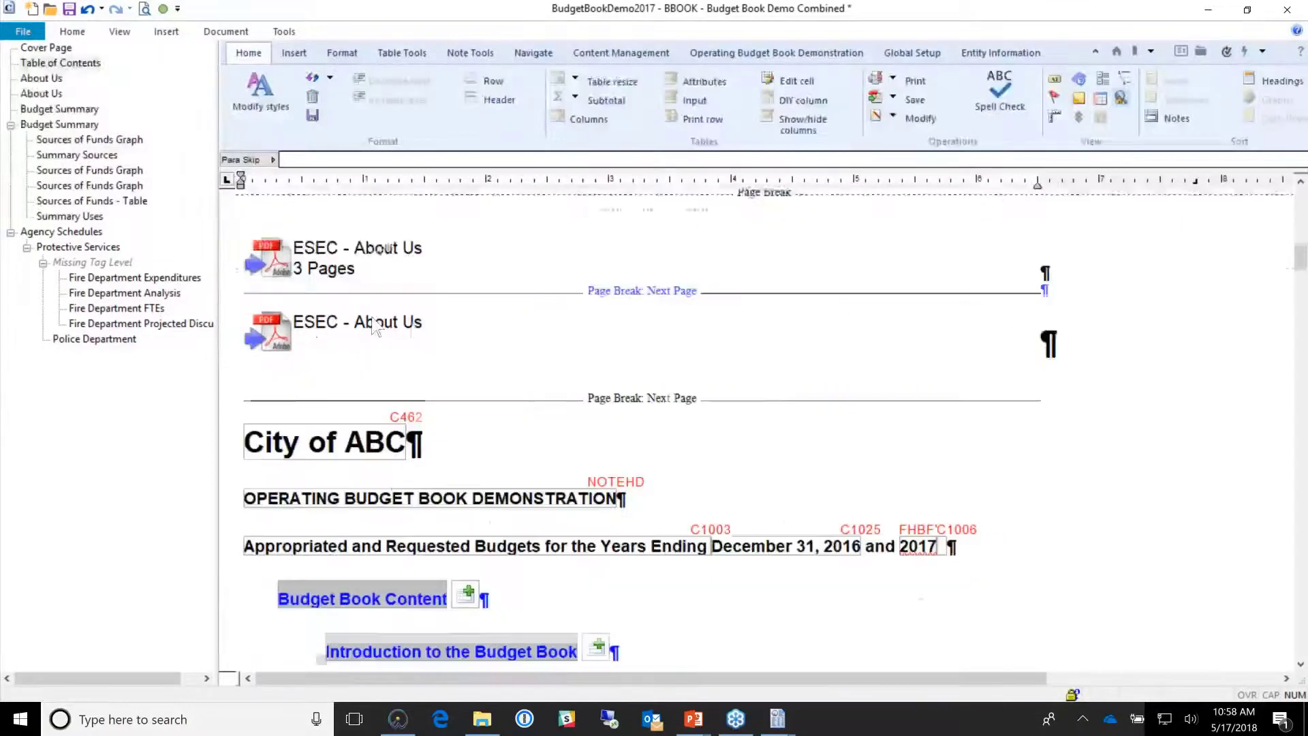
left_click(417, 333)
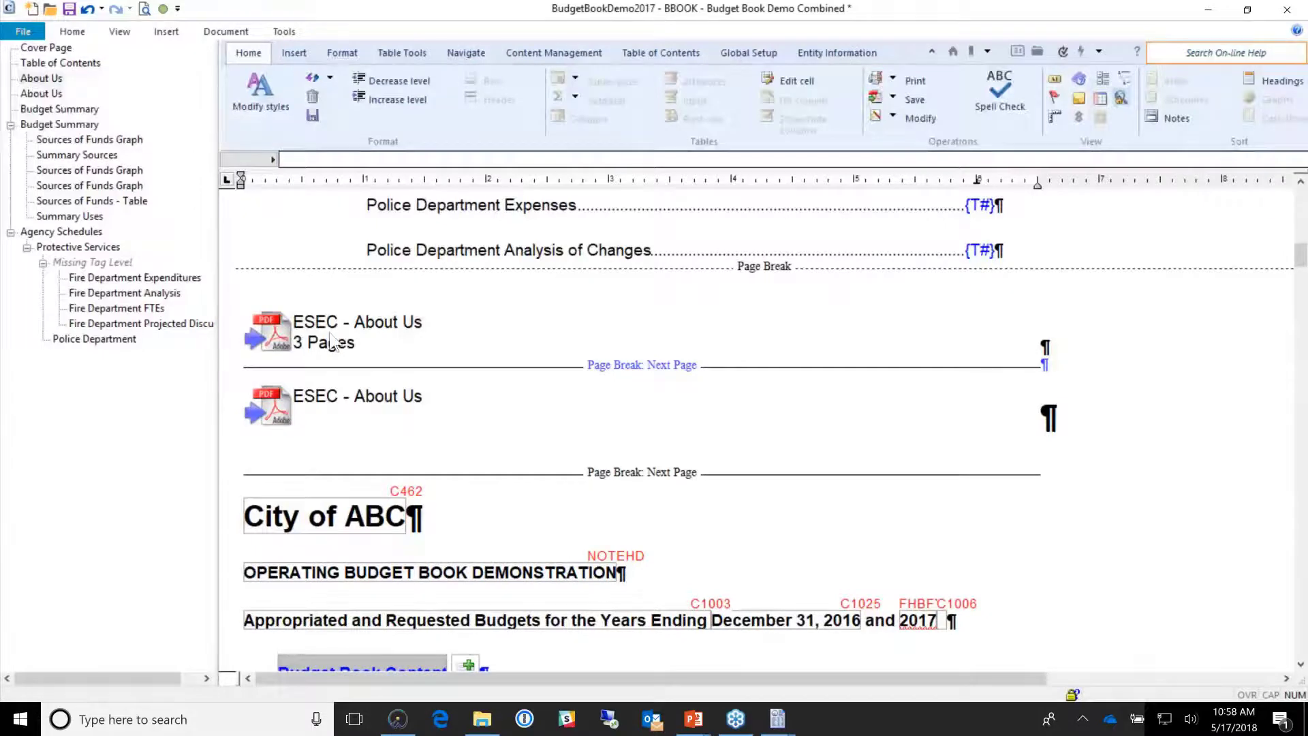
scroll(329, 329, "down", 20)
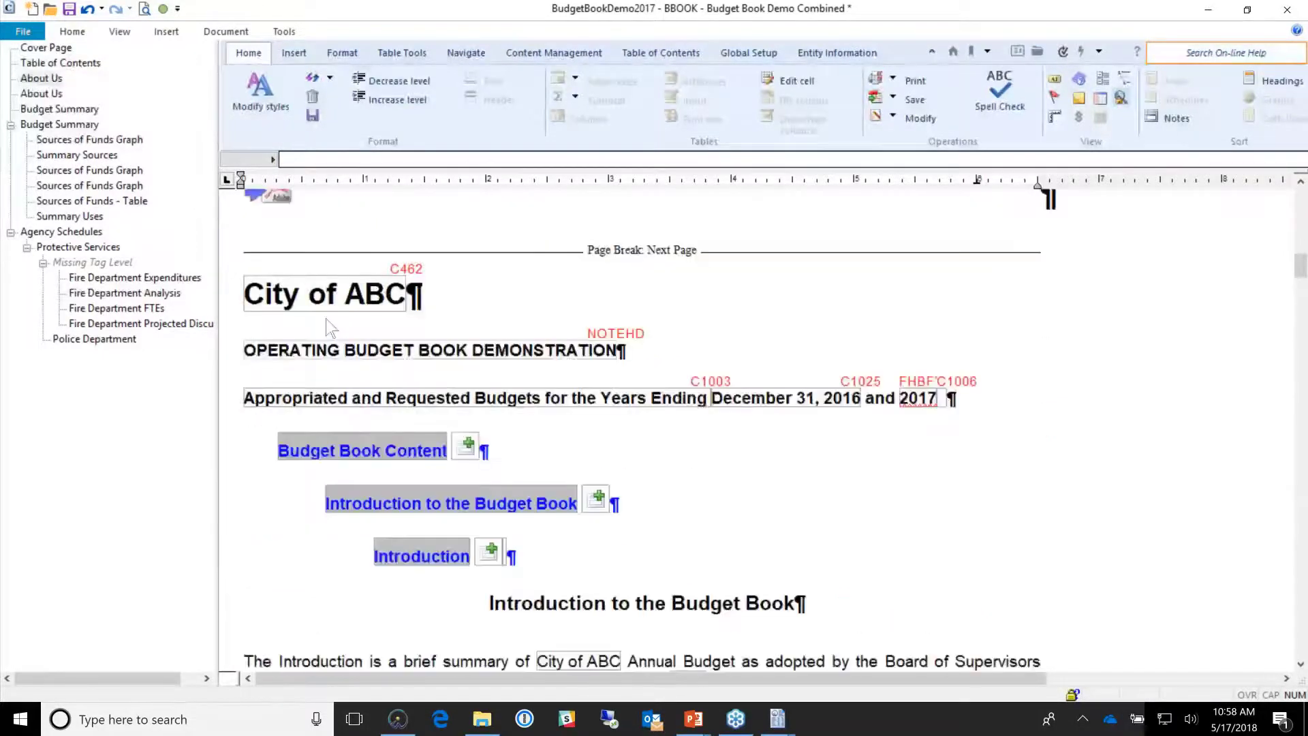
scroll(344, 307, "down", 15)
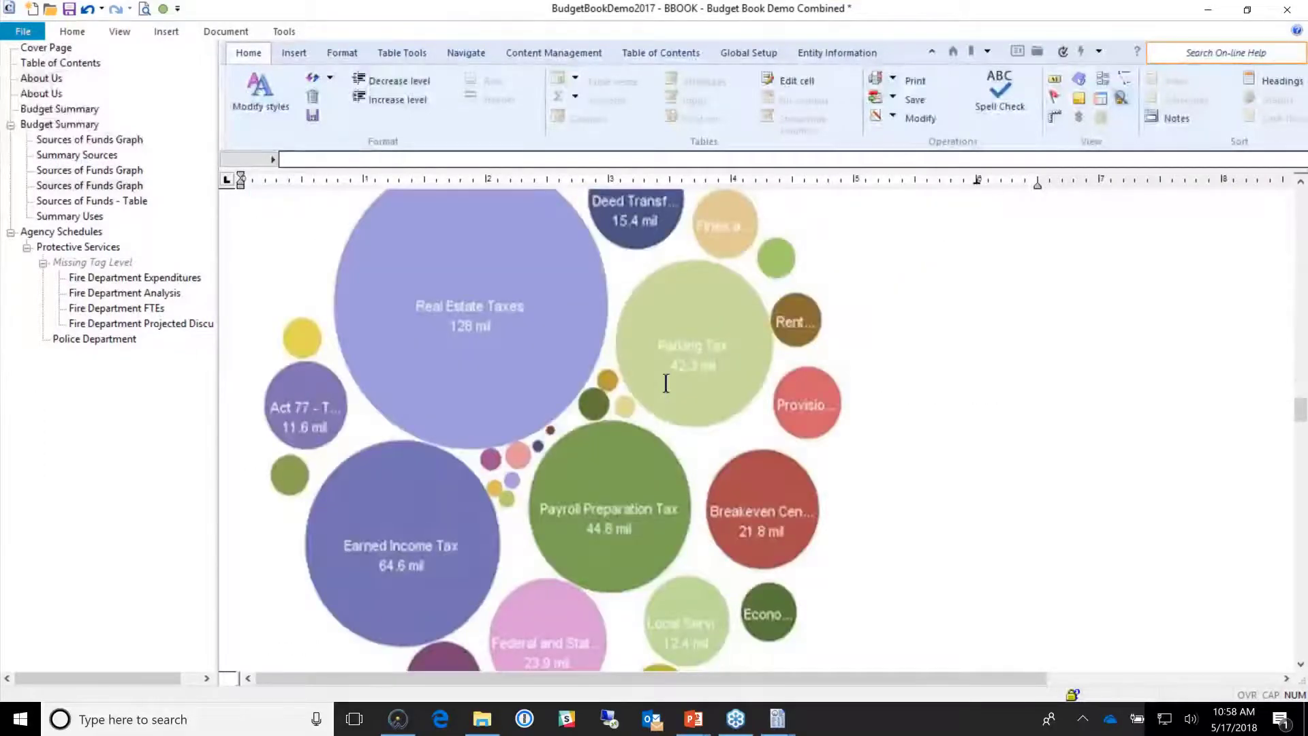
Step: Open the bubble chart's Picture Object settings, cancel without changes, and view the File Help page
double_click(666, 378)
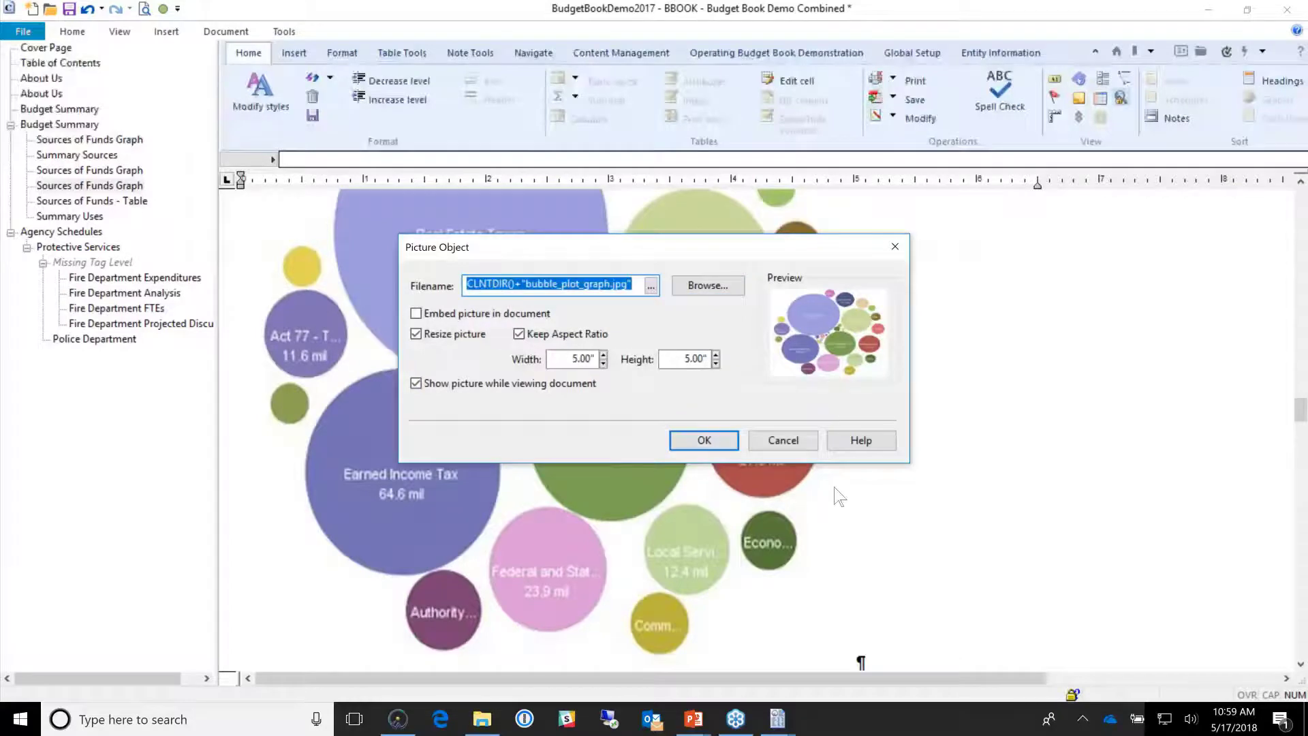
left_click(801, 446)
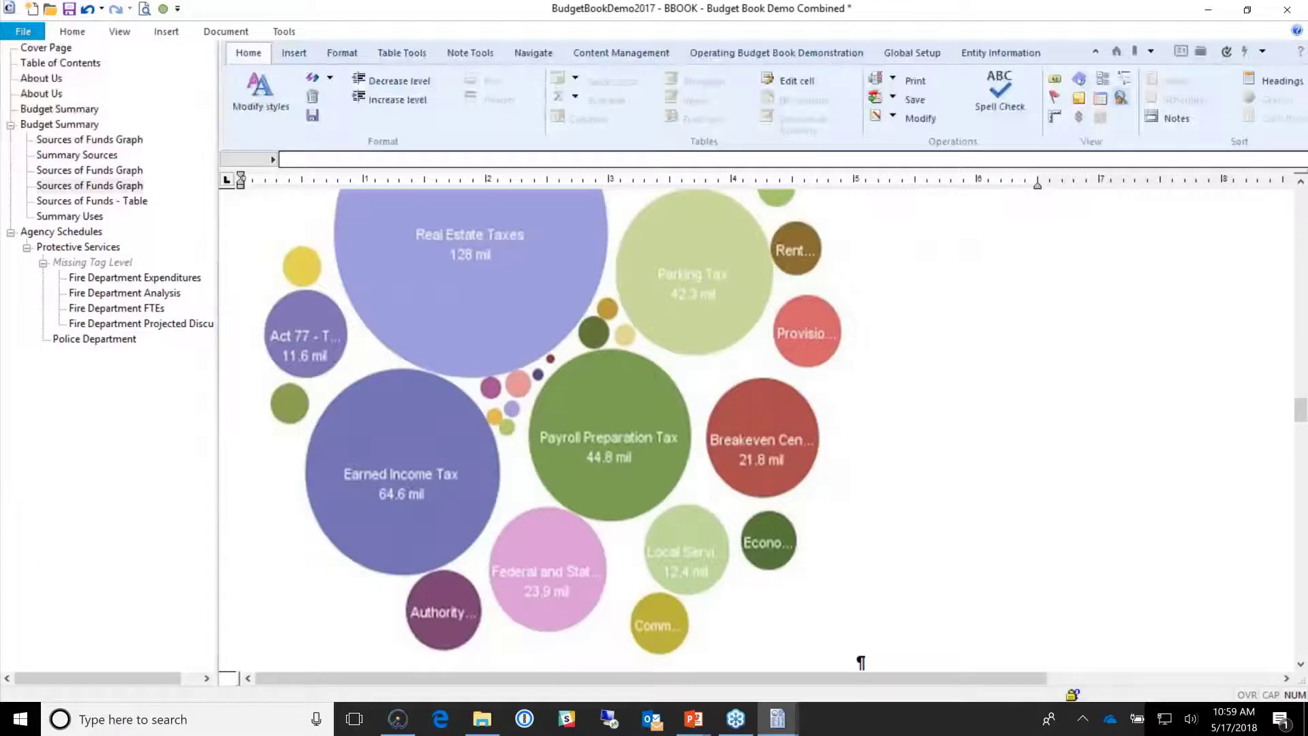
left_click(22, 31)
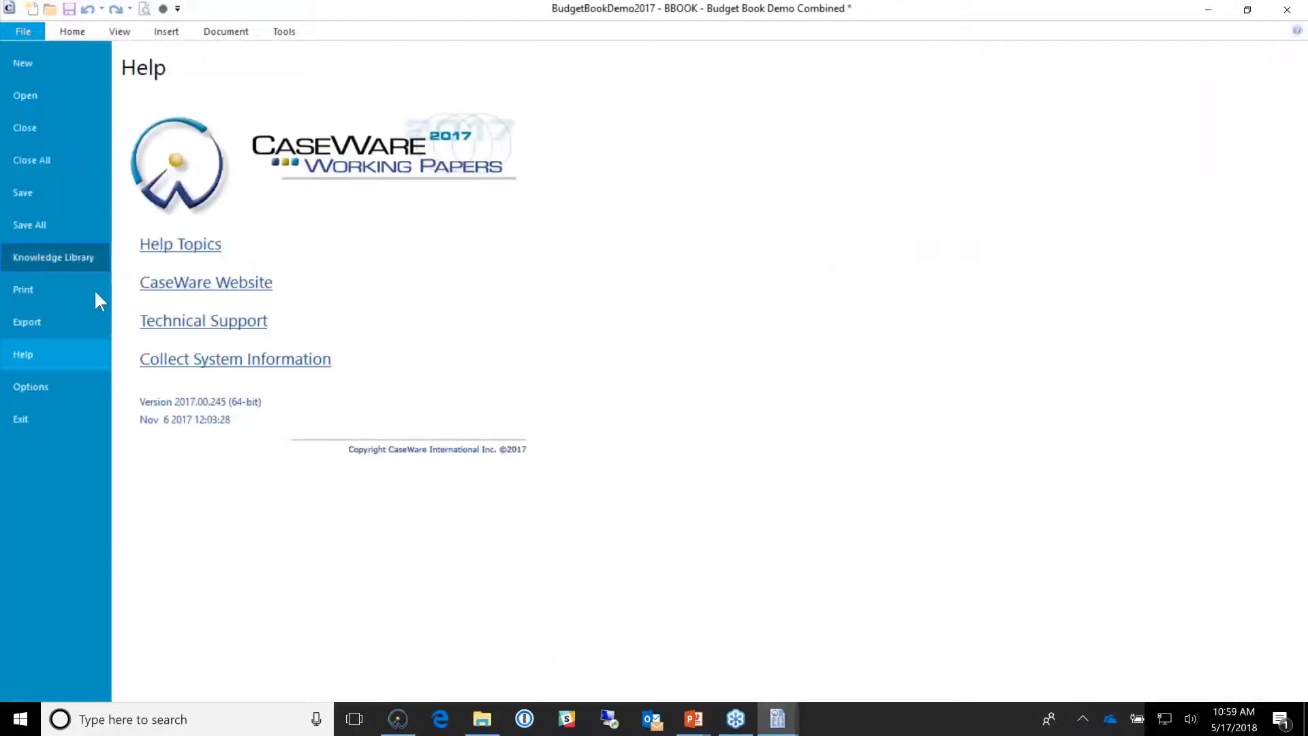
Step: Show the Export formats (HTML, PDF, RTF, plain text, XBRL, Inline XBRL), then switch windows
left_click(99, 326)
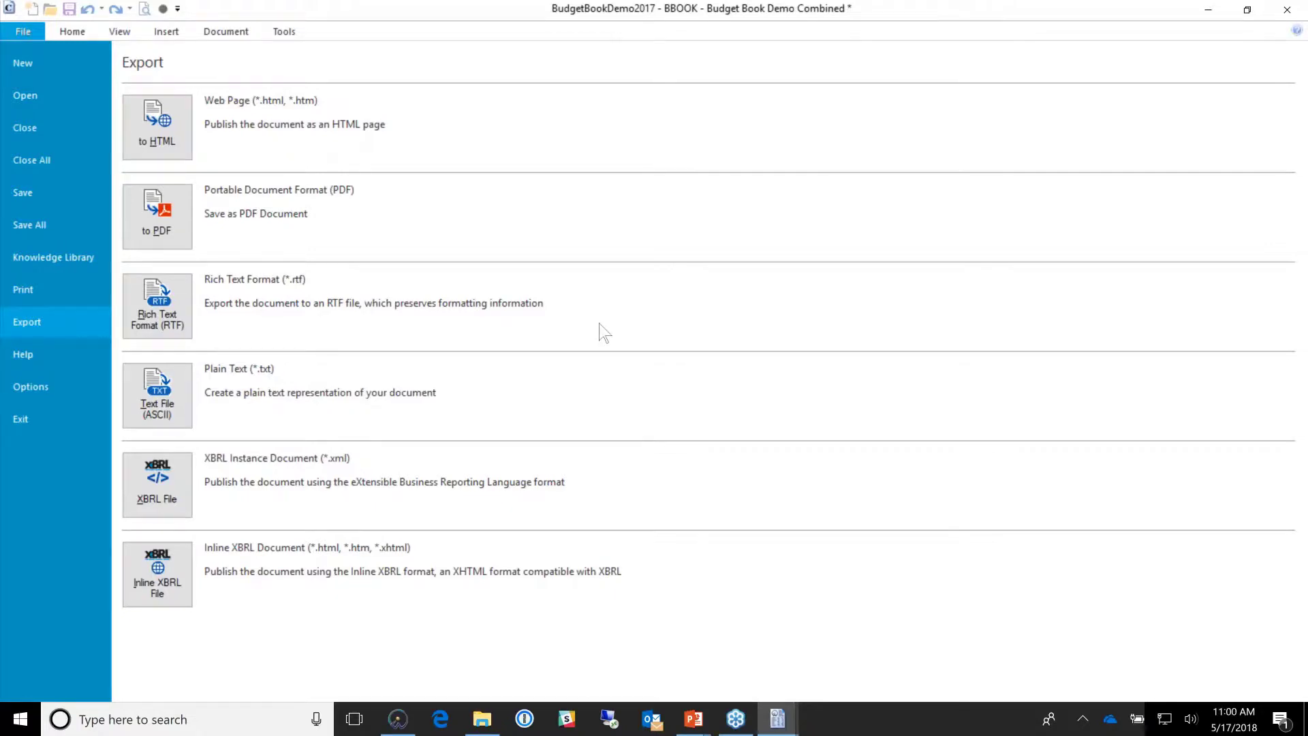
key("alt+Tab")
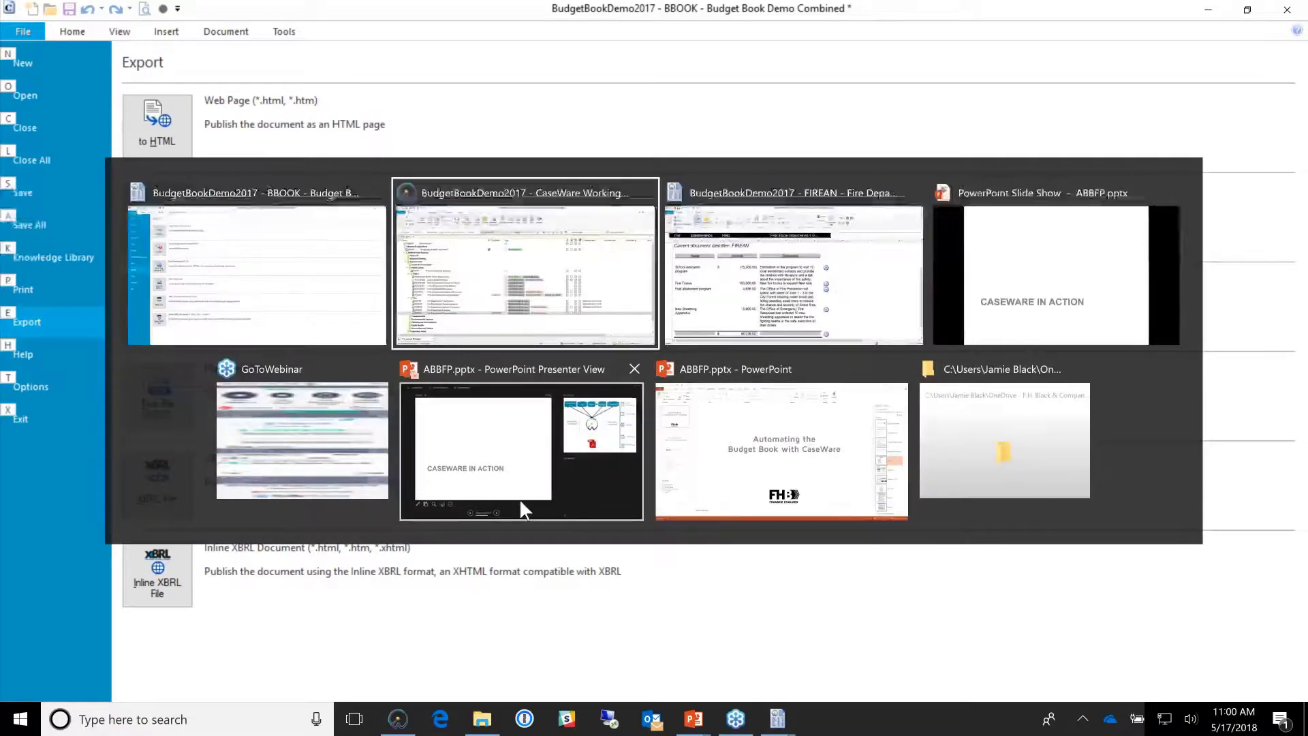